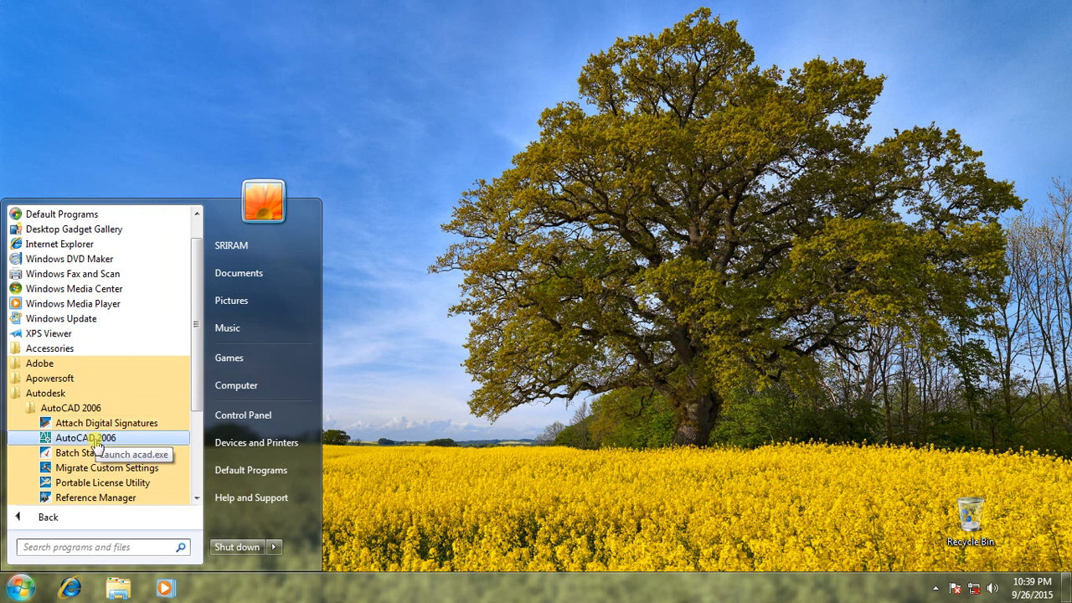
Launch AutoCAD 2006 and clear any active command in the new drawing
{"action": "left_click", "coordinate": [90, 438]}
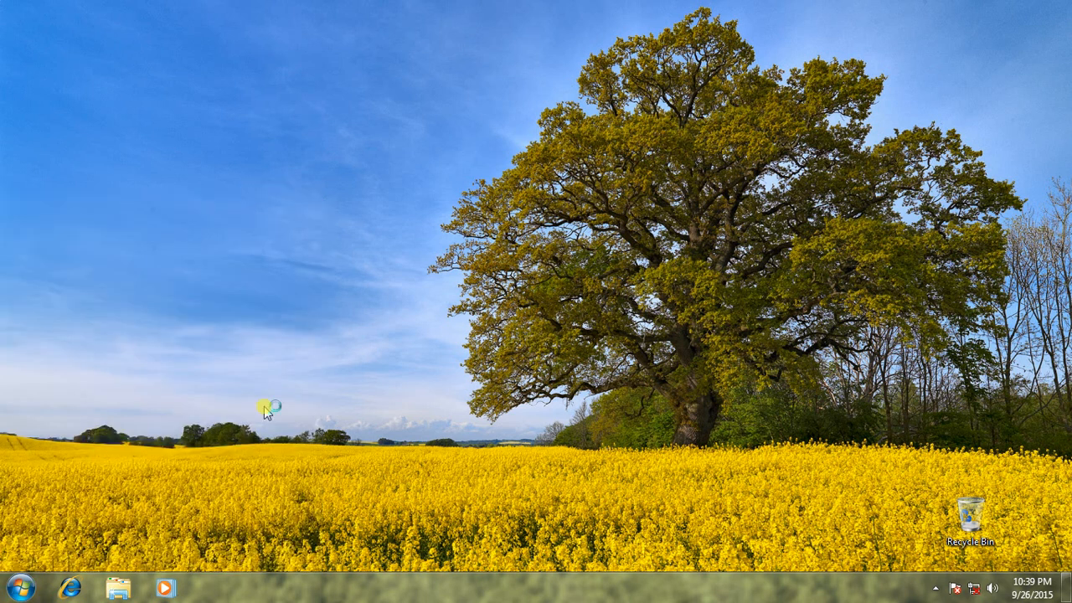
{"action": "left_click", "coordinate": [641, 337]}
{"action": "left_click", "coordinate": [651, 355]}
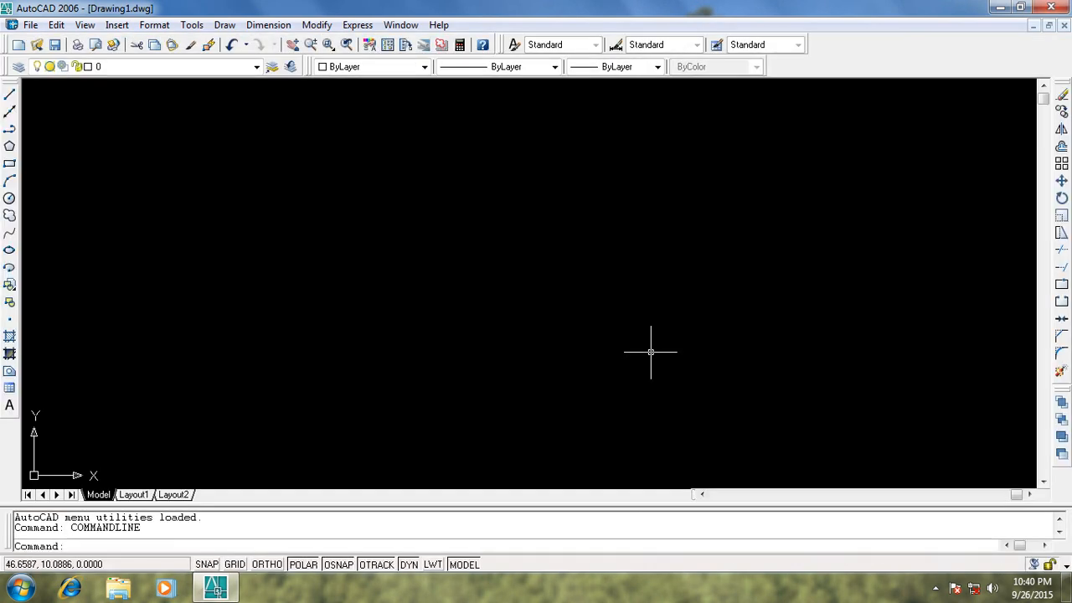
{"action": "key", "text": "Escape"}
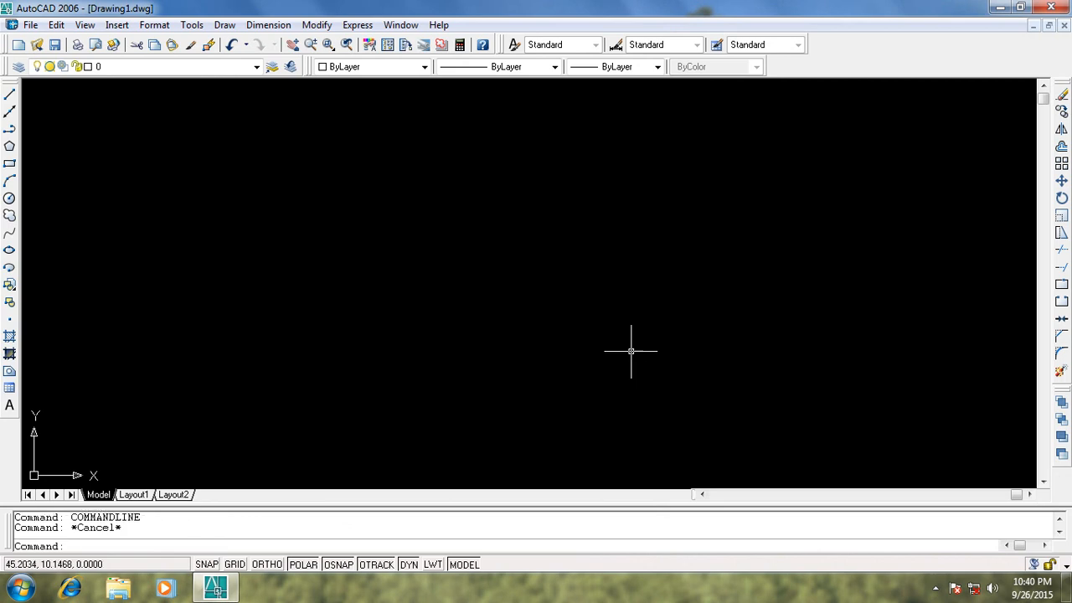
{"action": "key", "text": "Escape"}
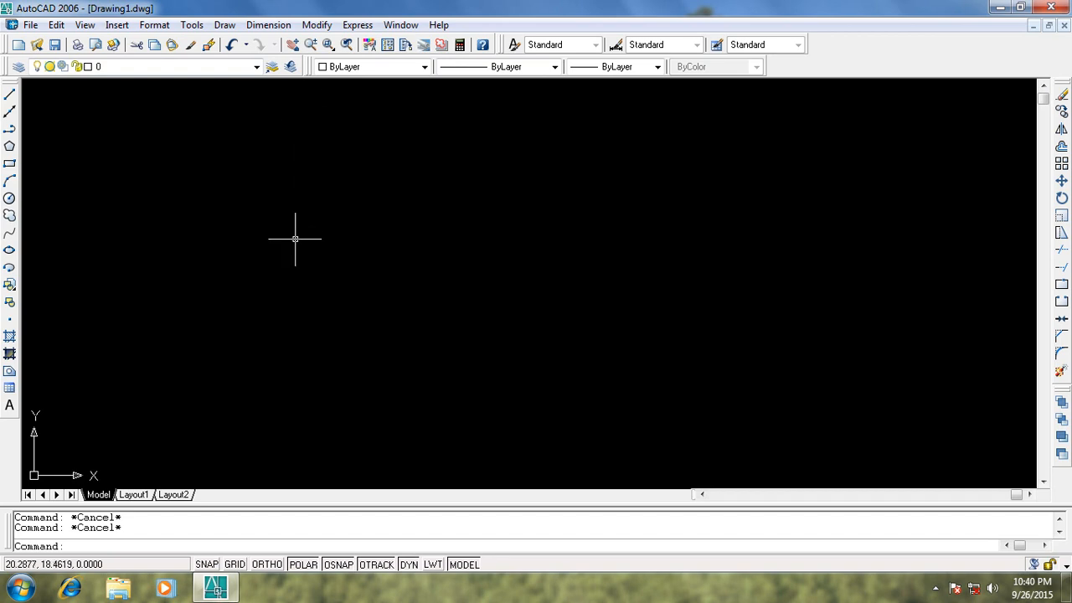
Set the workspace to AutoCAD Default
{"action": "left_click", "coordinate": [402, 25]}
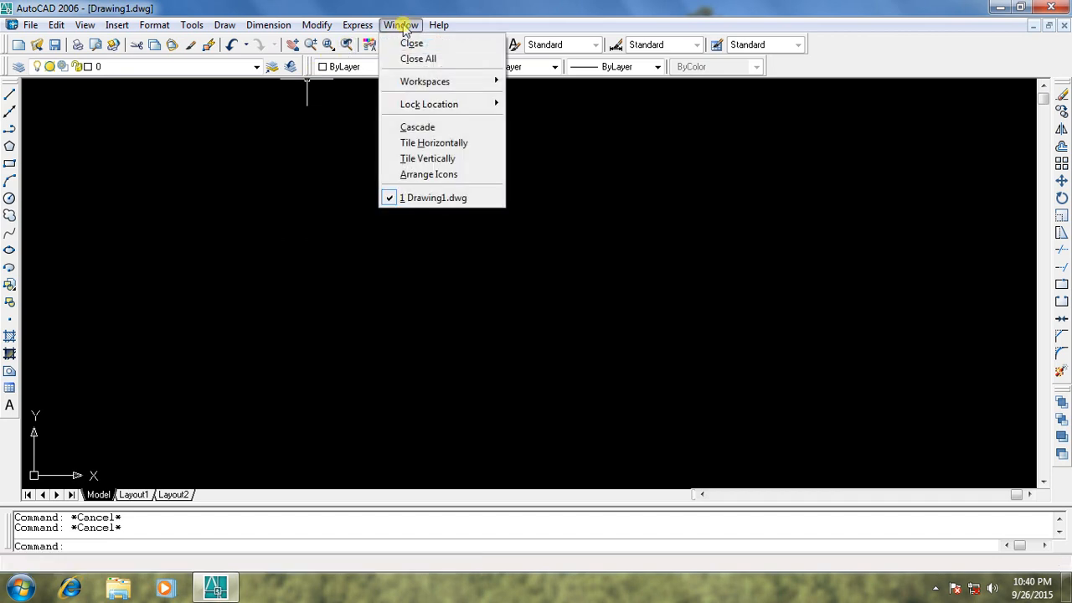
{"action": "mouse_move", "coordinate": [431, 85]}
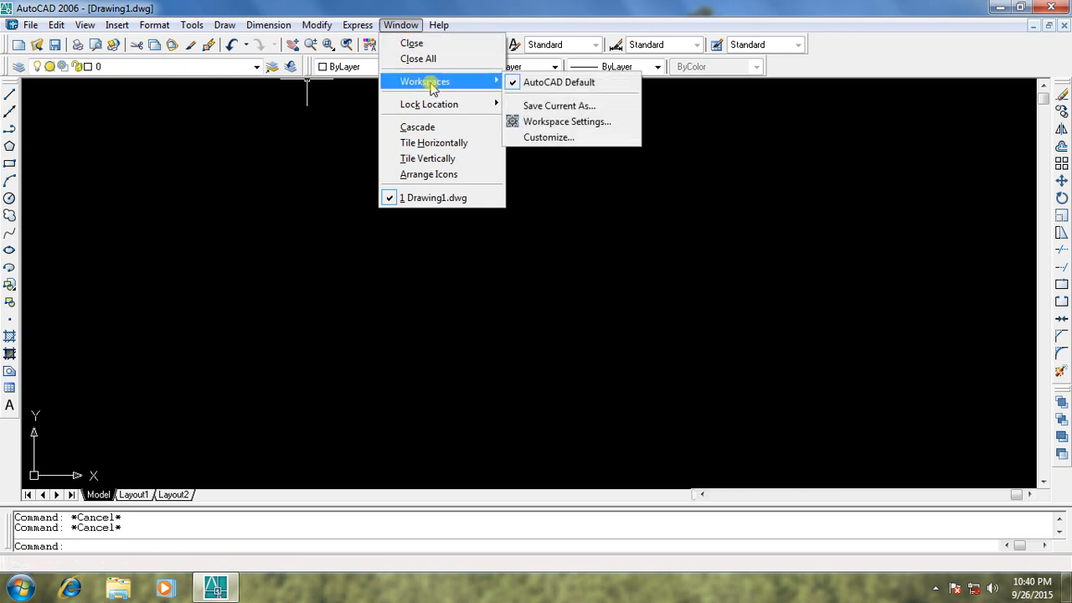
{"action": "left_click", "coordinate": [543, 84]}
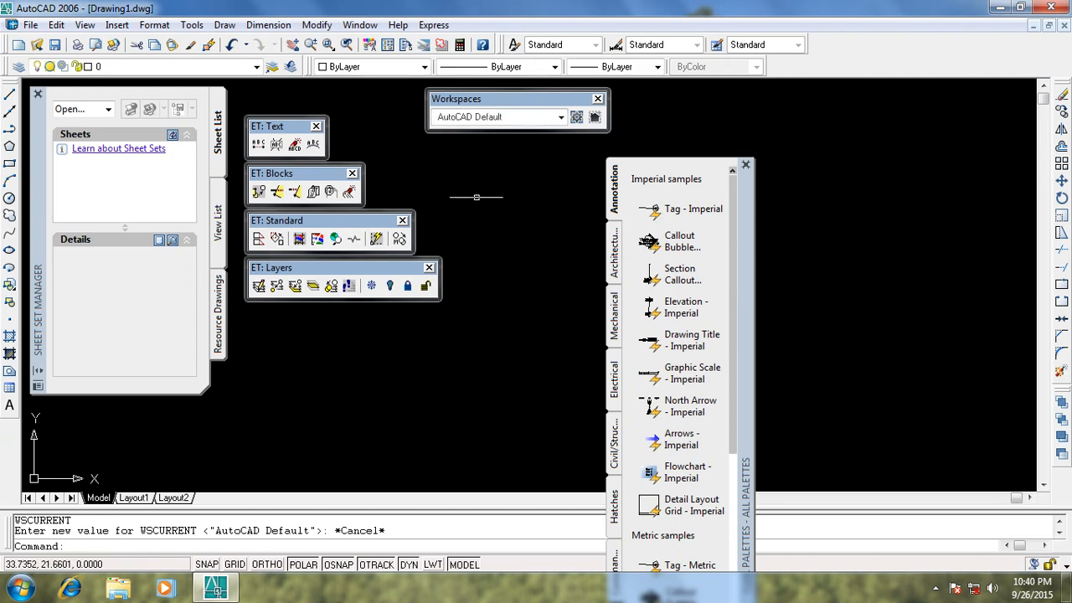
Close the tool palettes, the Workspaces toolbar, the four floating Express Tools toolbars and the Sheet Set Manager to clear the drawing area
{"action": "left_click", "coordinate": [747, 169]}
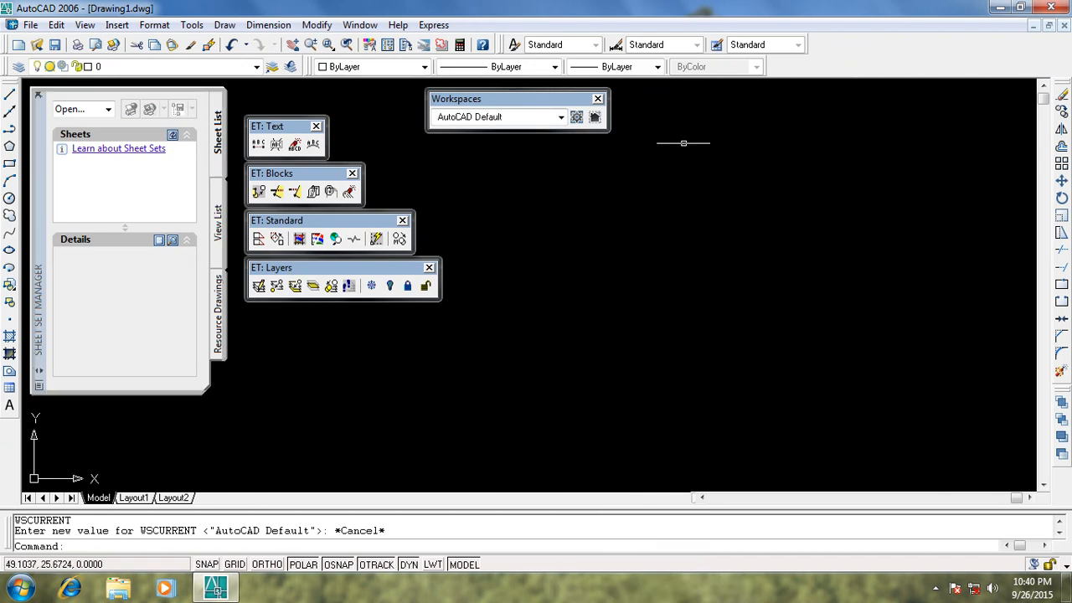
{"action": "left_click", "coordinate": [599, 100]}
{"action": "left_click", "coordinate": [429, 267]}
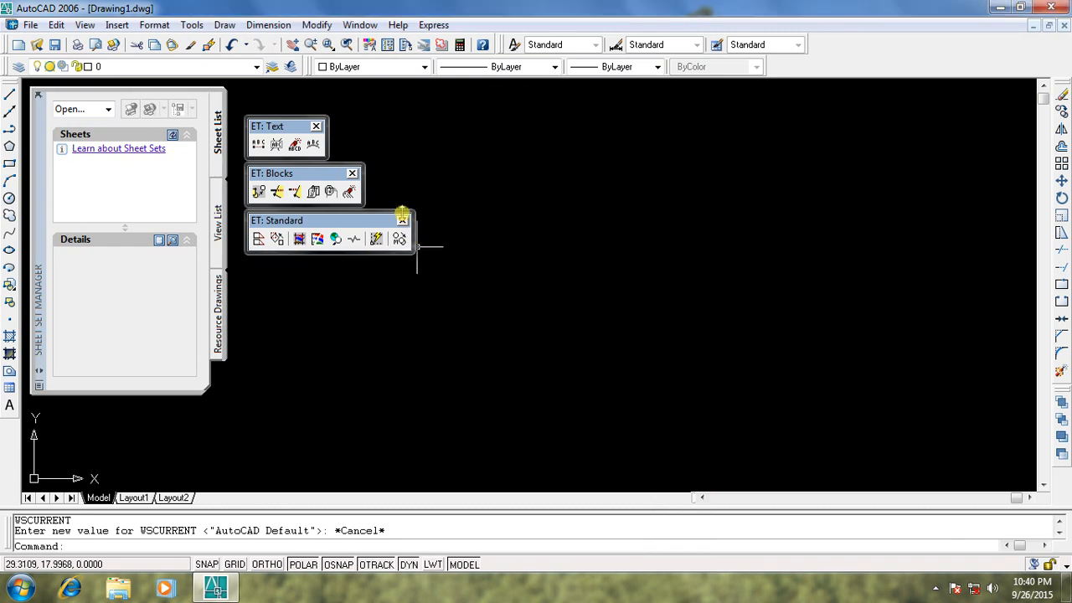
{"action": "left_click", "coordinate": [402, 220]}
{"action": "left_click", "coordinate": [351, 173]}
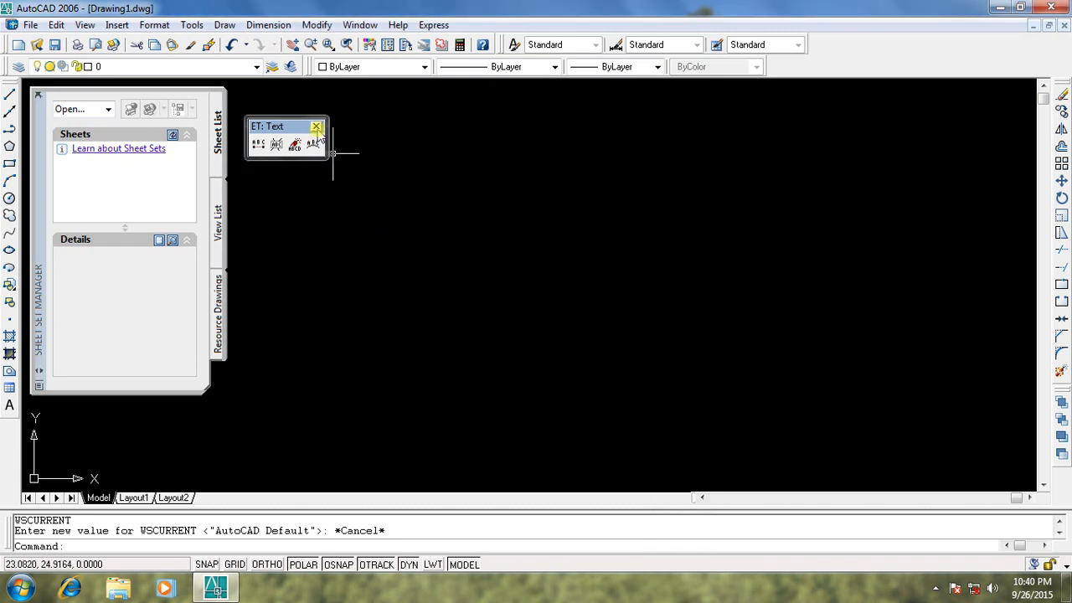
{"action": "left_click", "coordinate": [316, 127]}
{"action": "left_click", "coordinate": [37, 94]}
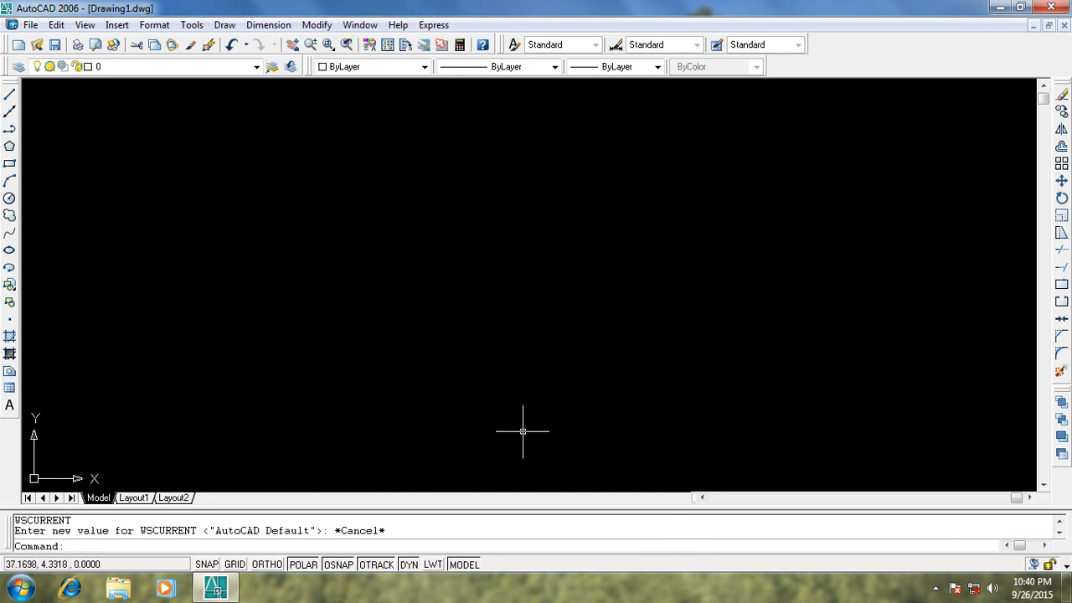
{"action": "key", "text": "Escape"}
{"action": "key", "text": "Escape"}
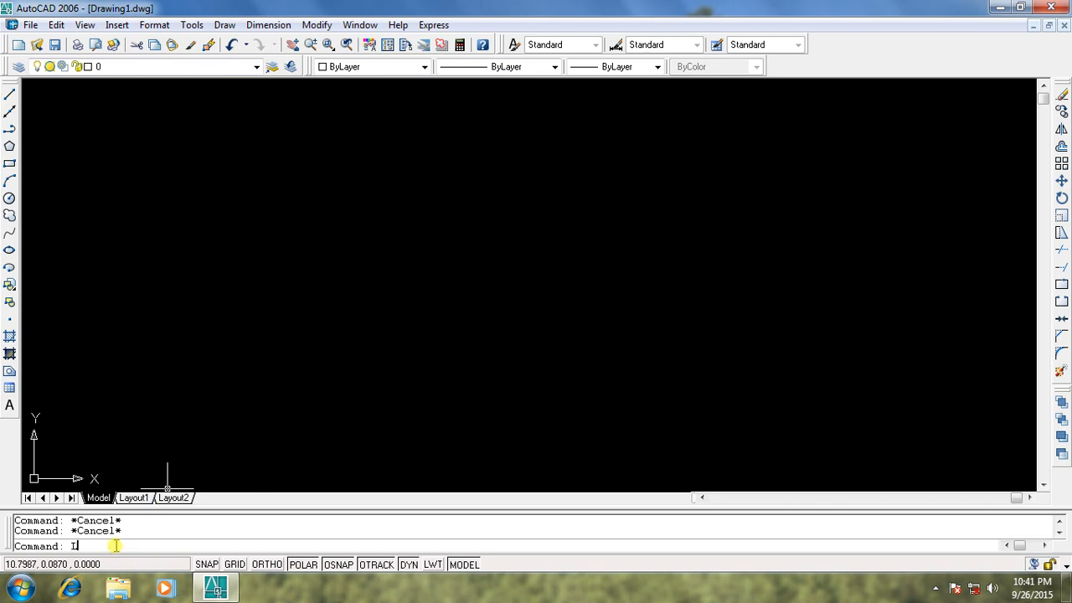
Start a line at 2,2 and, with Ortho on, draw the horizontal base 5 units to the right
{"action": "key", "text": "Return"}
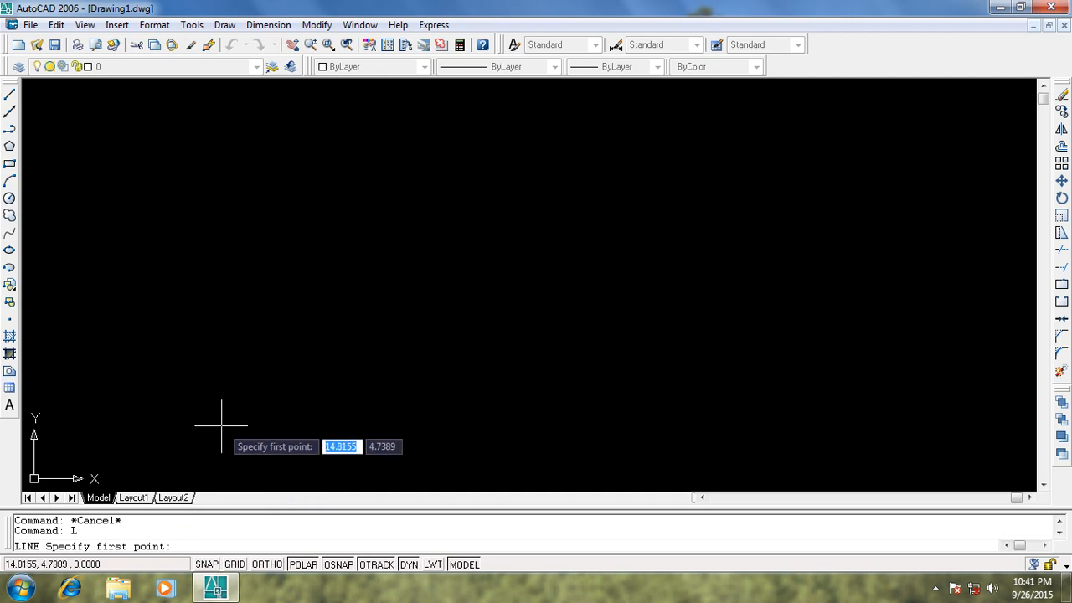
{"action": "type", "text": "2"}
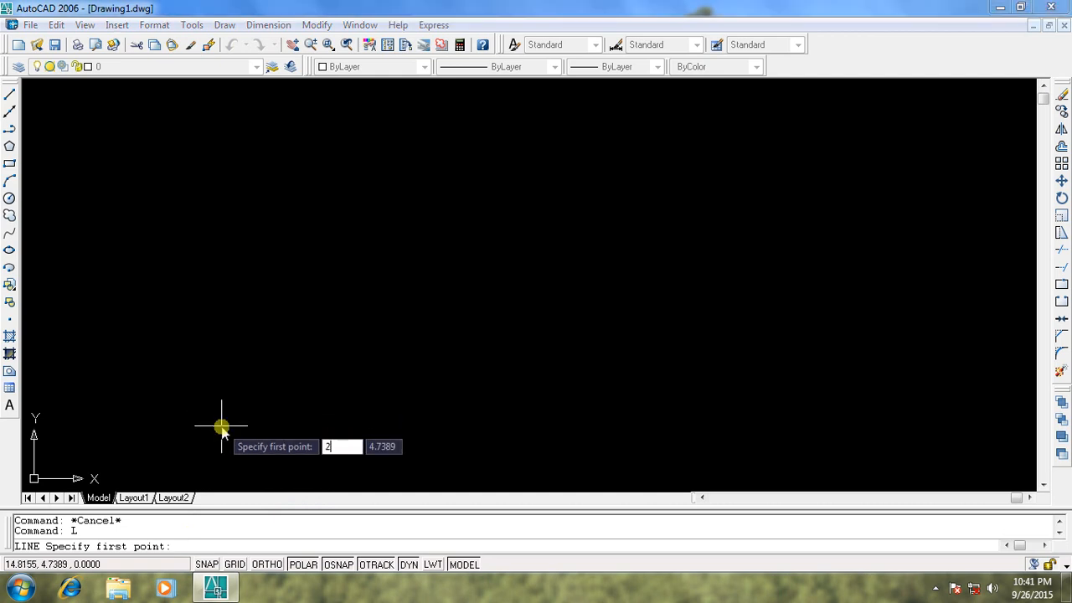
{"action": "key", "text": "Tab"}
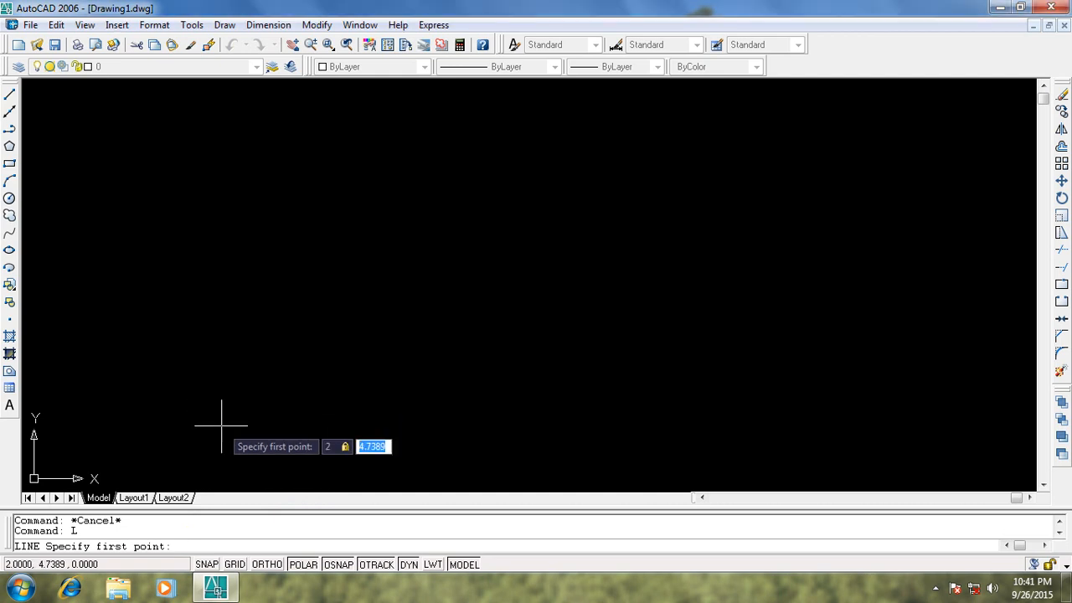
{"action": "type", "text": "2"}
{"action": "key", "text": "Return"}
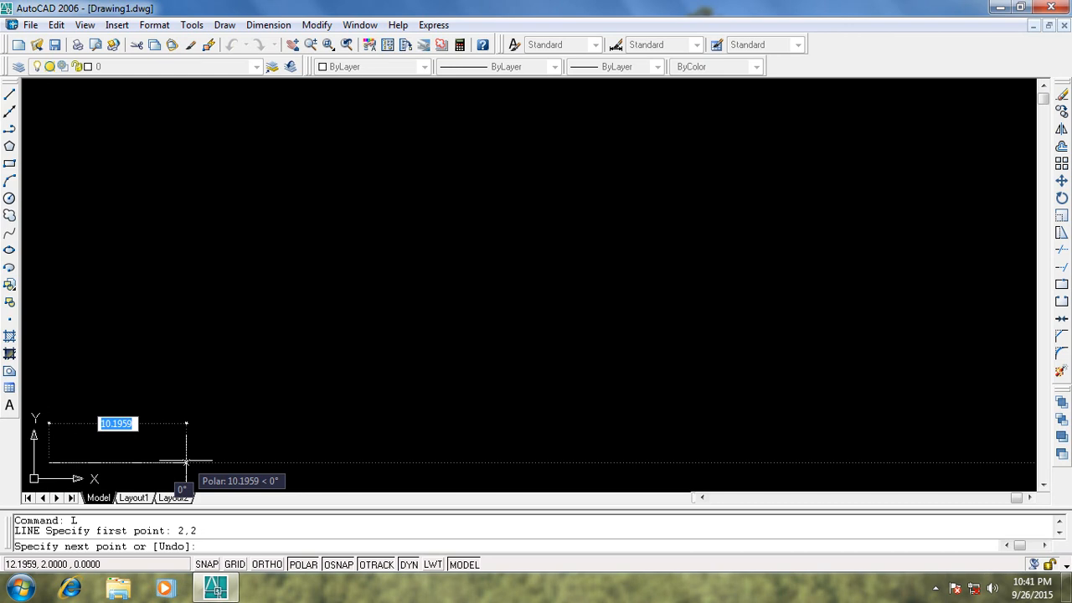
{"action": "key", "text": "F8"}
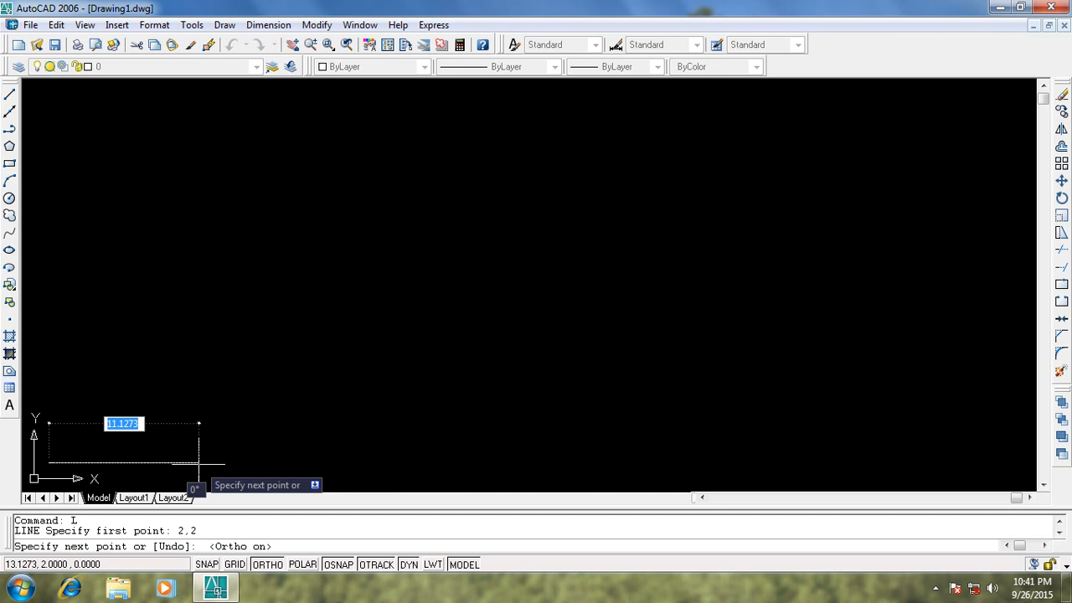
{"action": "type", "text": "5"}
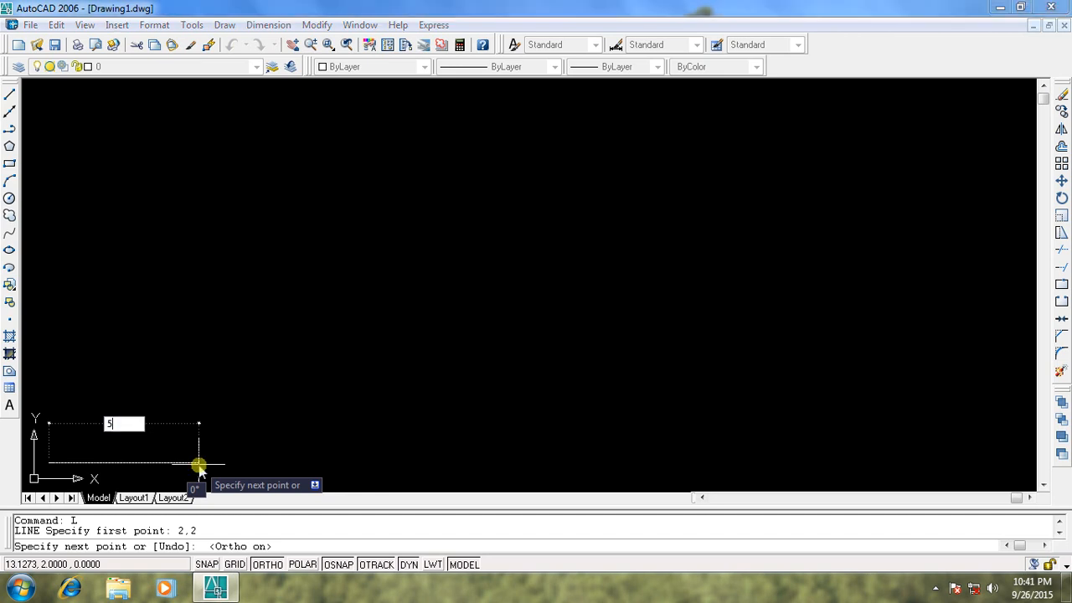
{"action": "key", "text": "Return"}
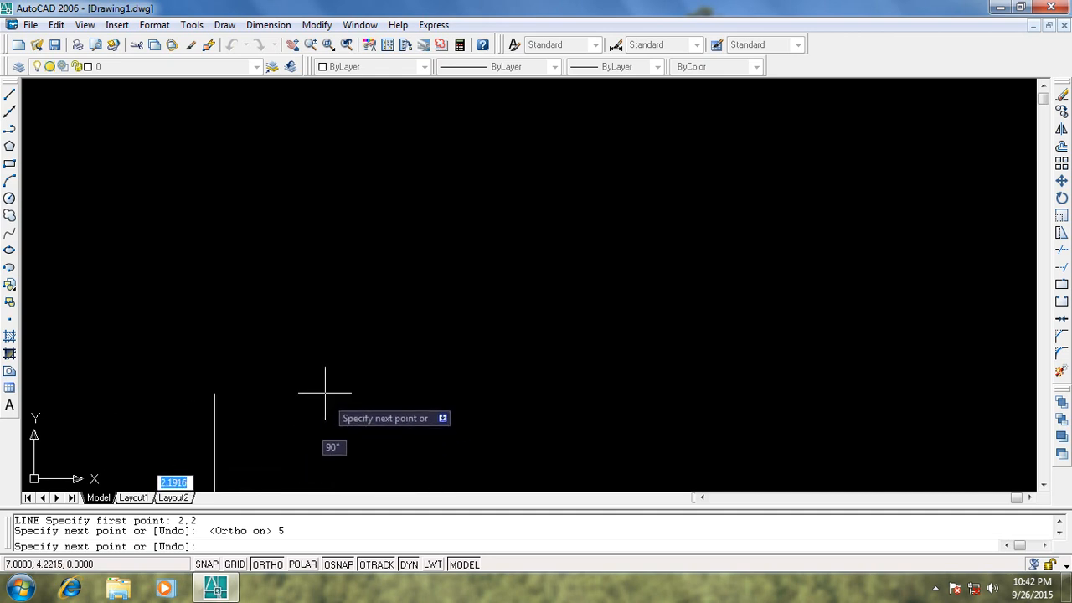
Draw the lowest right-hand stair step from the base's right end: 1 unit up, then 1 unit left
{"action": "left_click", "coordinate": [292, 46]}
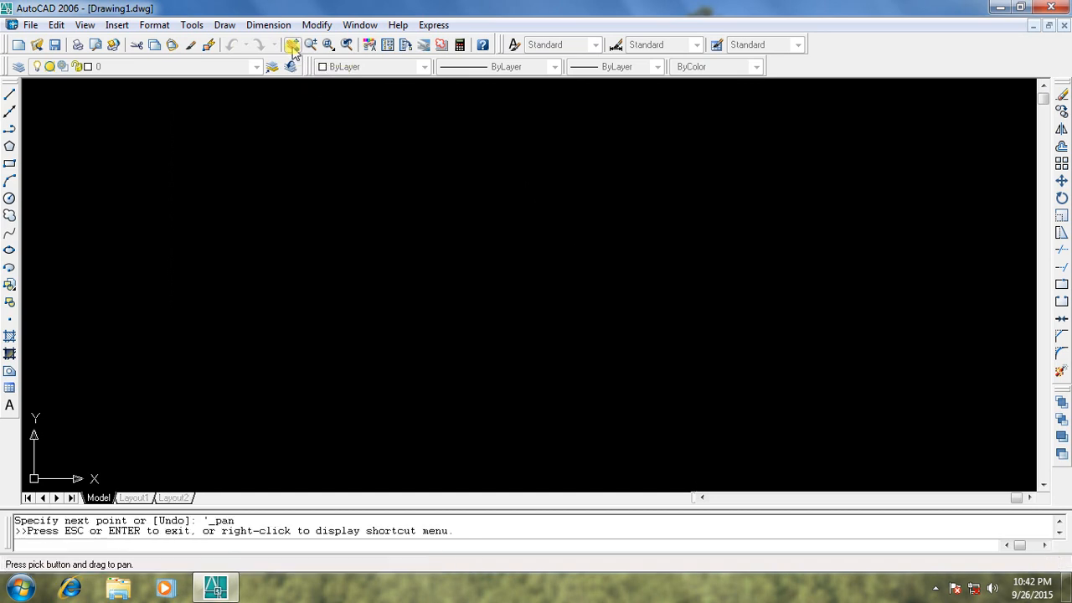
{"action": "mouse_move", "coordinate": [253, 421]}
{"action": "left_mouse_down"}
{"action": "mouse_move", "coordinate": [400, 223]}
{"action": "mouse_move", "coordinate": [456, 293]}
{"action": "mouse_move", "coordinate": [531, 270]}
{"action": "mouse_move", "coordinate": [618, 329]}
{"action": "left_mouse_up"}
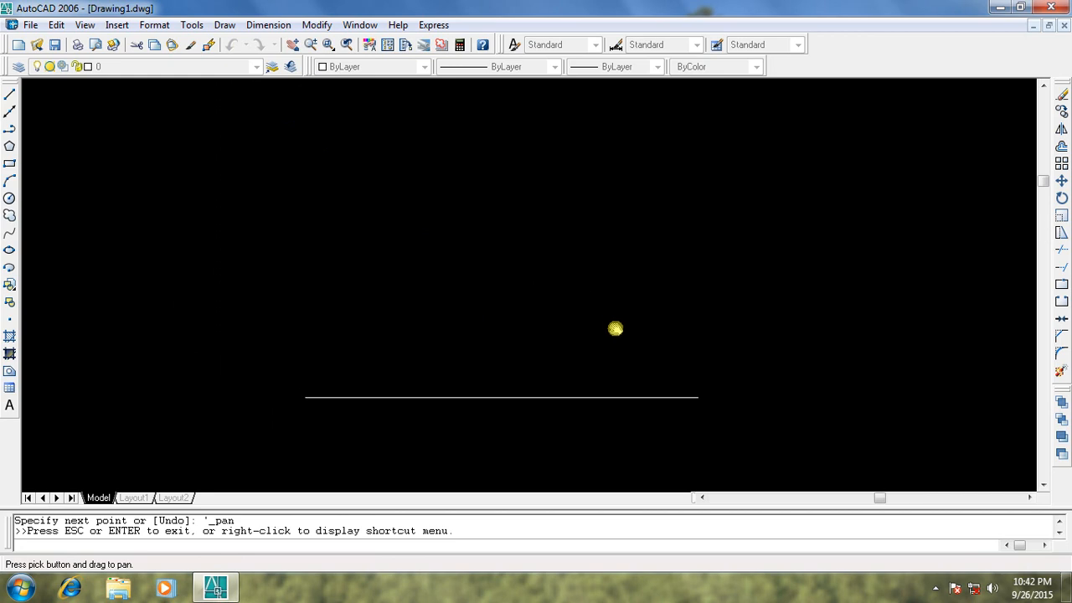
{"action": "key", "text": "Escape"}
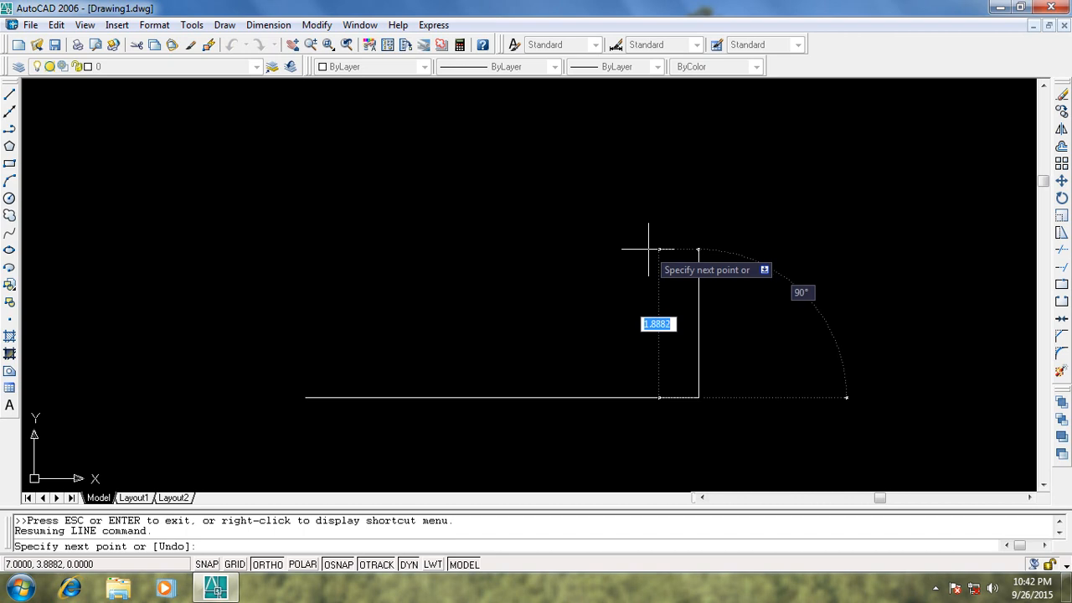
{"action": "type", "text": "1"}
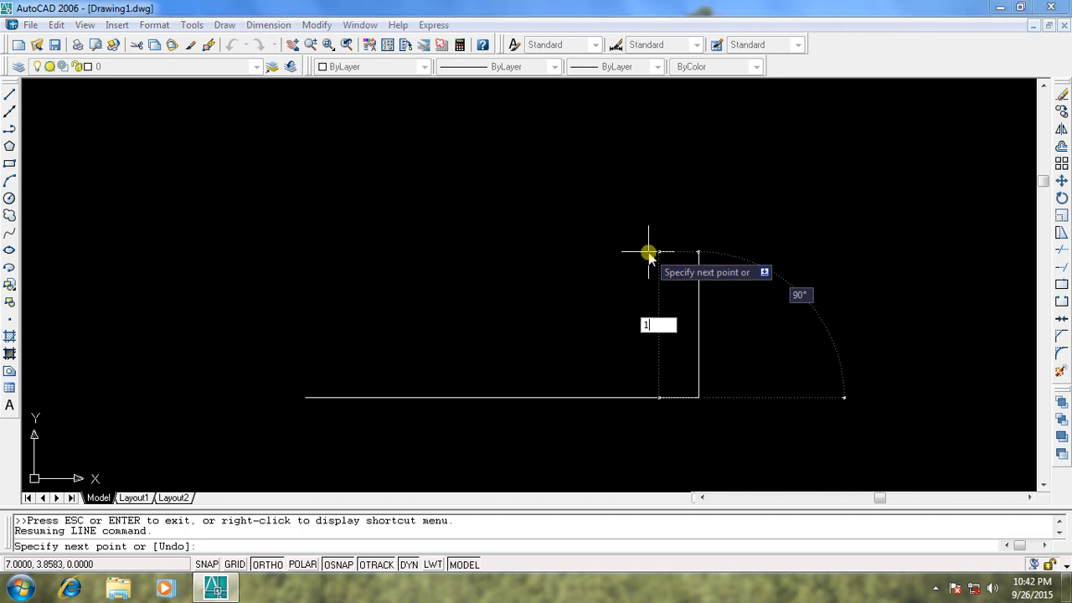
{"action": "key", "text": "Return"}
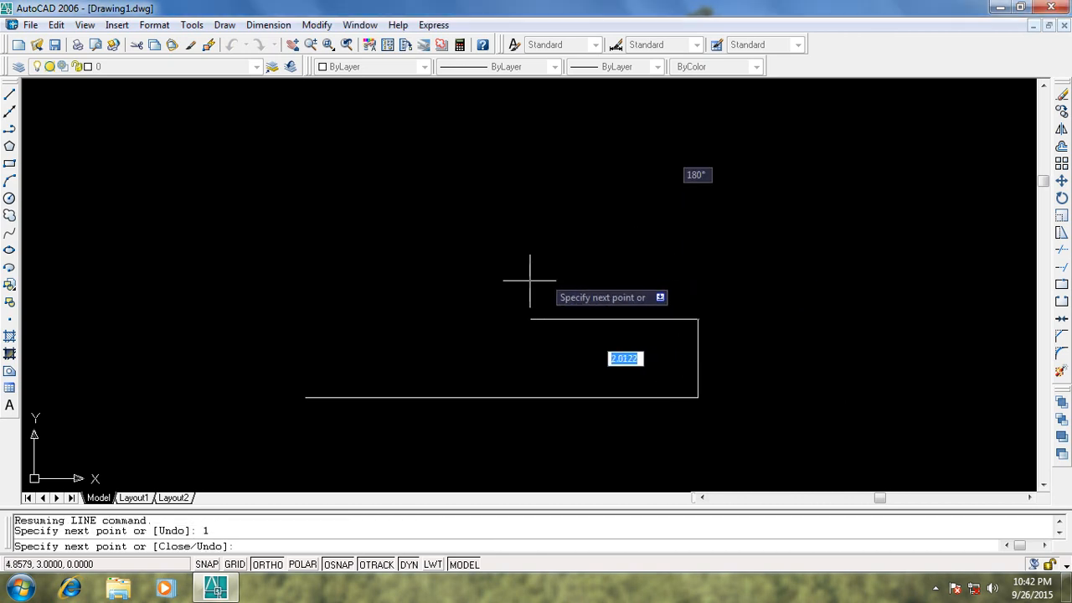
{"action": "type", "text": "1"}
{"action": "key", "text": "Return"}
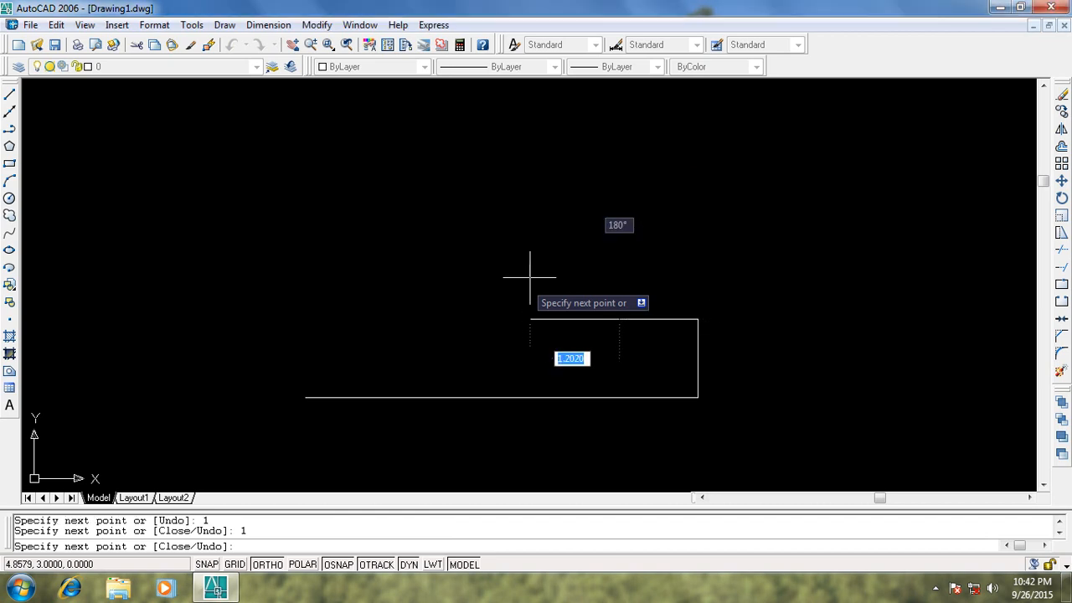
Continue the line with 1-unit segments up, left, up and left to form the middle step and the top edge
{"action": "type", "text": "1"}
{"action": "key", "text": "Return"}
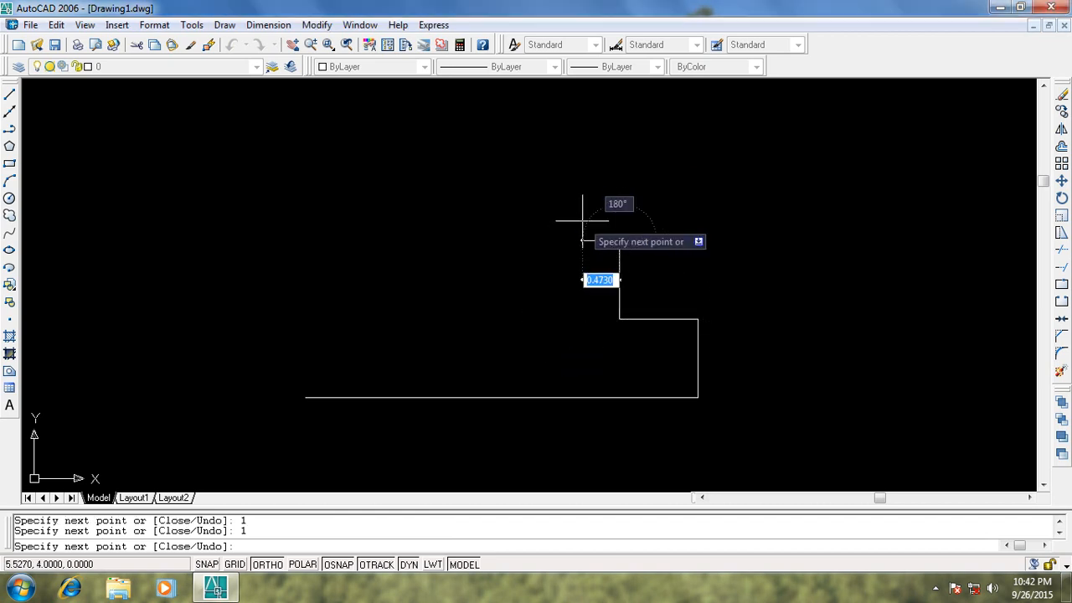
{"action": "type", "text": "1"}
{"action": "key", "text": "Return"}
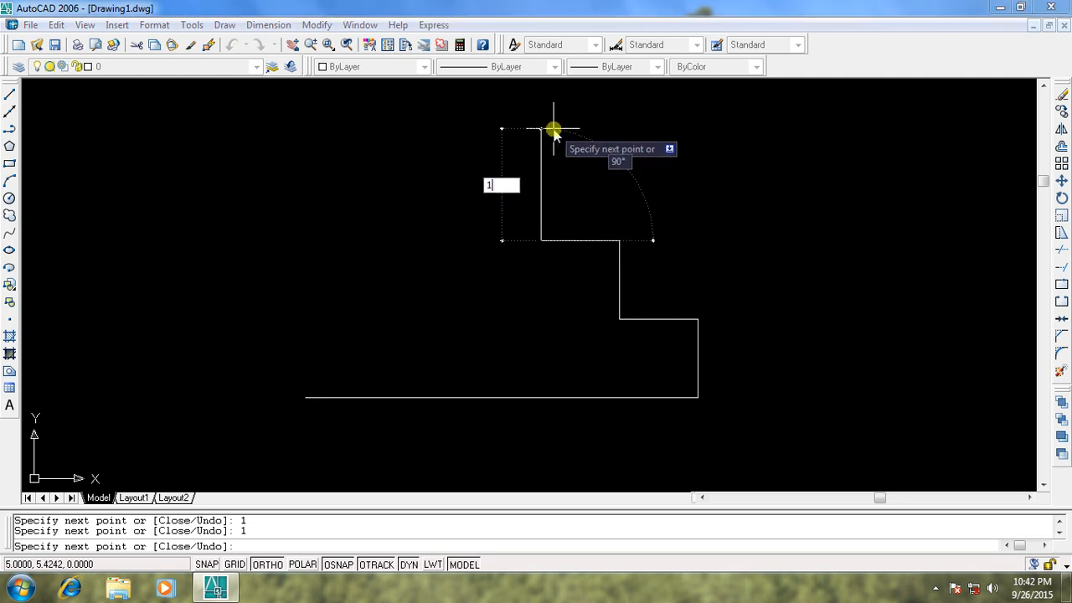
{"action": "type", "text": "1"}
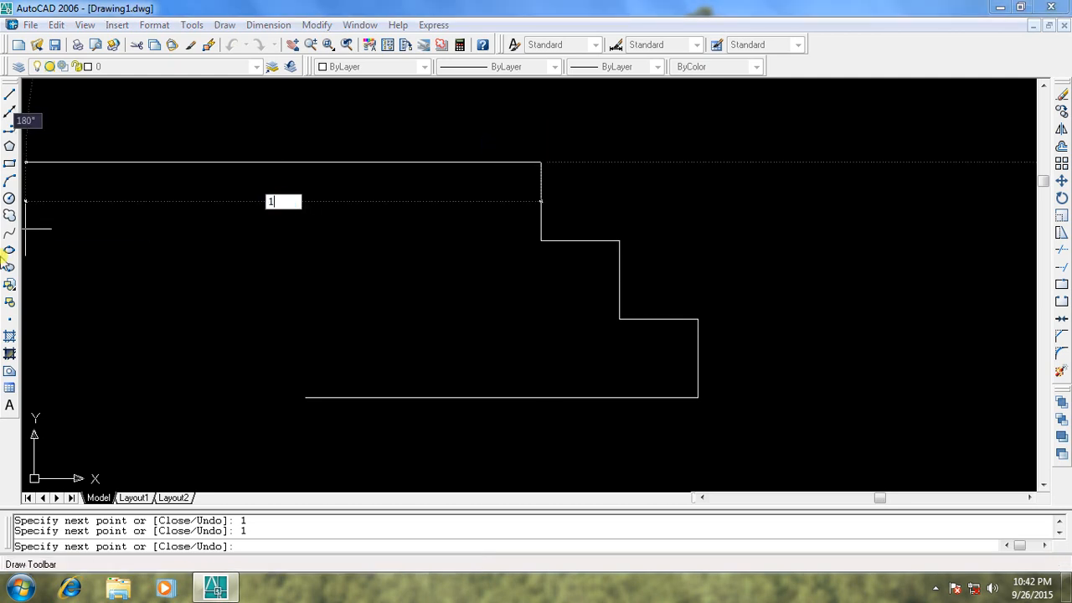
{"action": "key", "text": "Return"}
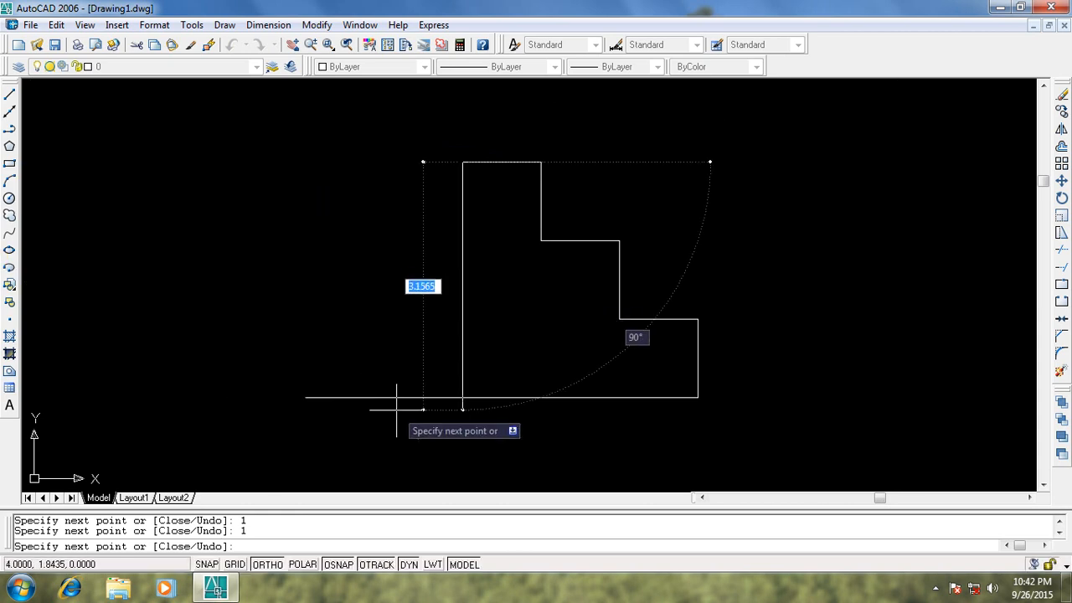
Continue down the left side from the top edge with 1-unit segments down, left and down
{"action": "type", "text": "1"}
{"action": "key", "text": "Return"}
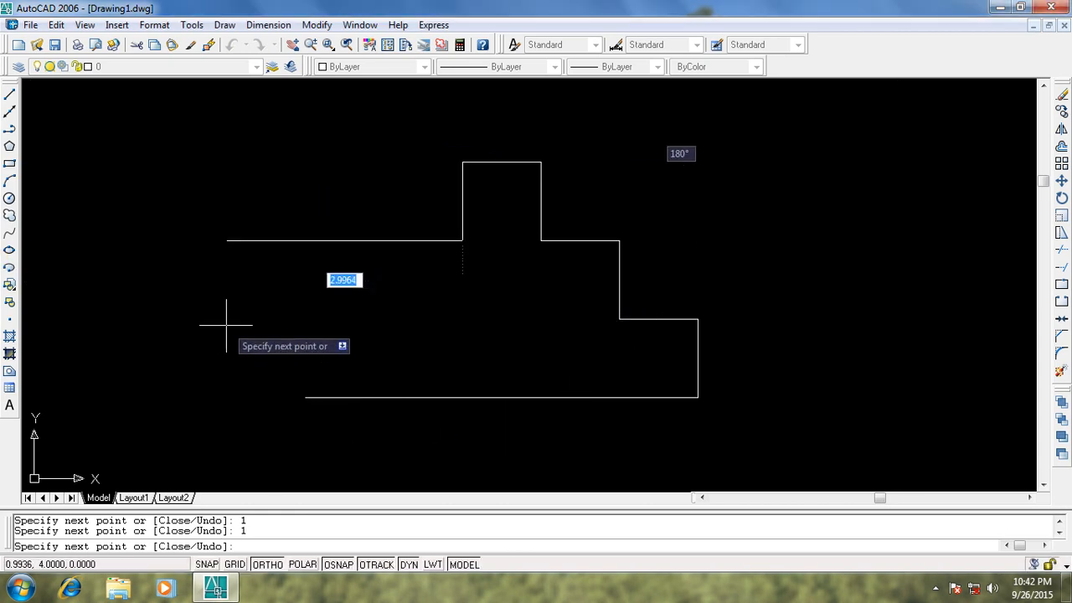
{"action": "type", "text": "1"}
{"action": "key", "text": "Return"}
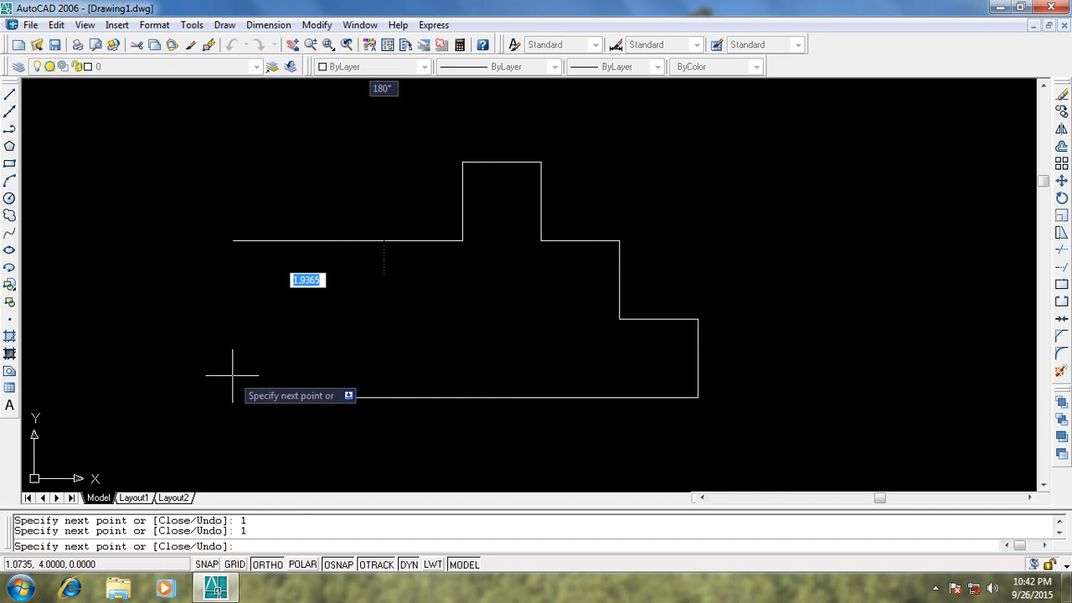
{"action": "type", "text": "1"}
{"action": "key", "text": "Return"}
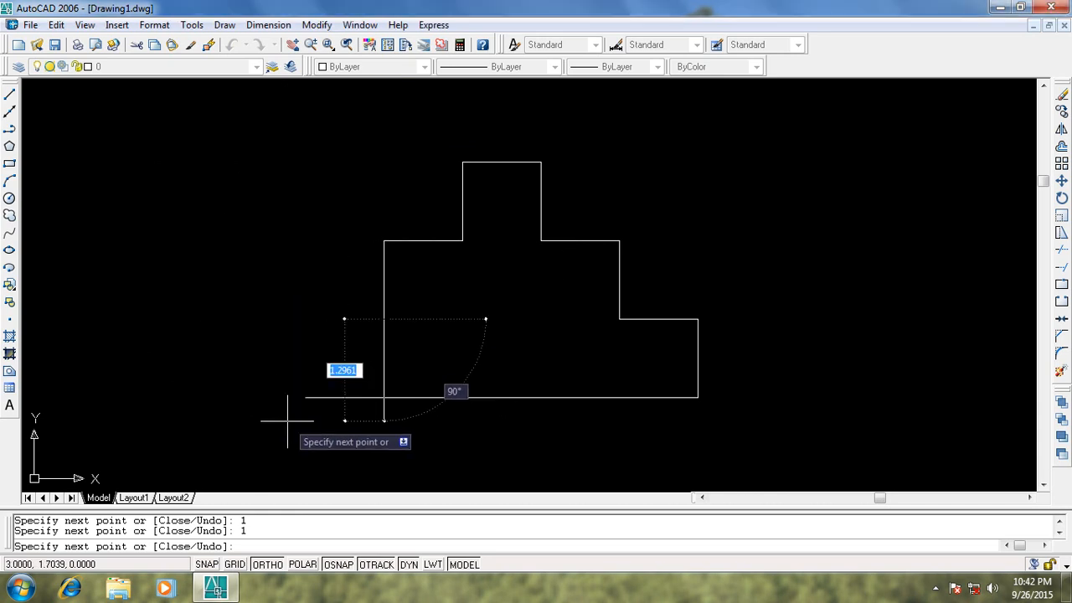
Complete the stepped outline with segments 1 unit left and 1 unit down to the base's start point, and end the line
{"action": "type", "text": "1"}
{"action": "key", "text": "Return"}
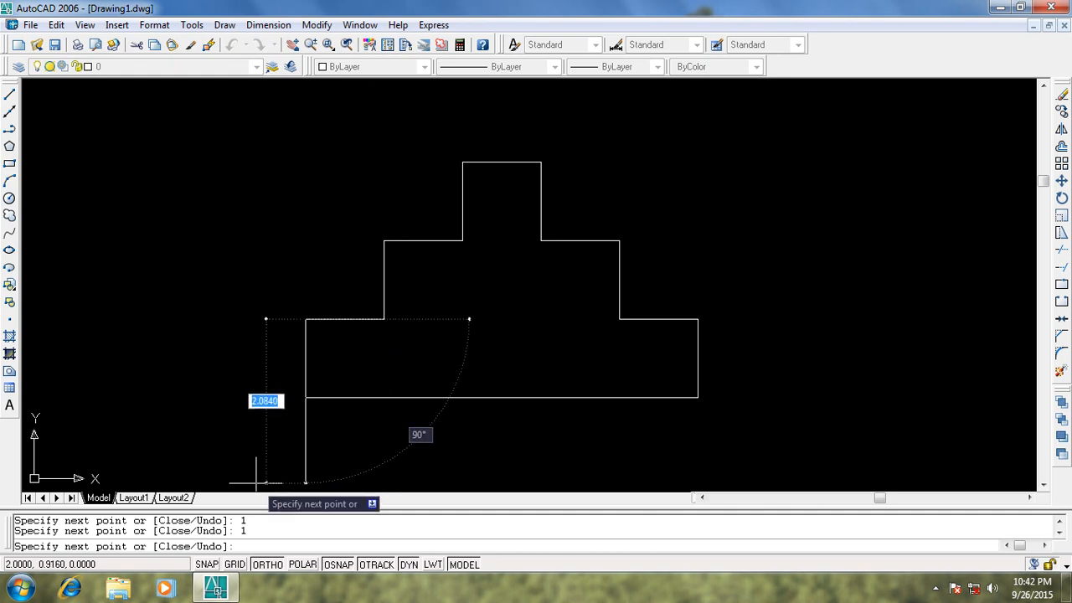
{"action": "type", "text": "1"}
{"action": "key", "text": "Return"}
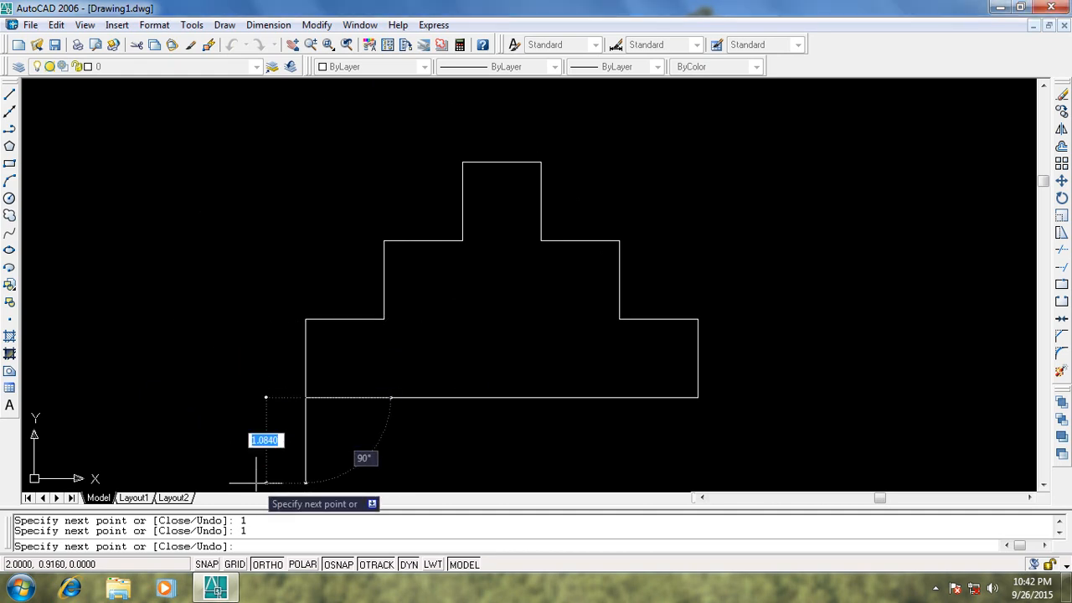
{"action": "key", "text": "Escape"}
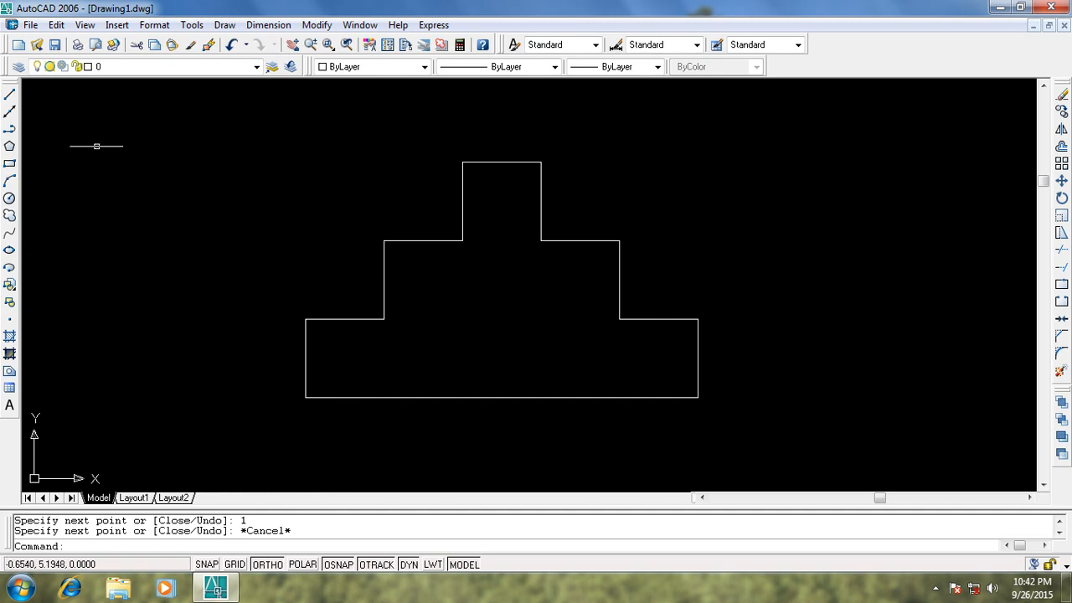
Add a horizontal linear dimension for the full width of the pyramid's base, placed below the outline
{"action": "left_click", "coordinate": [272, 28]}
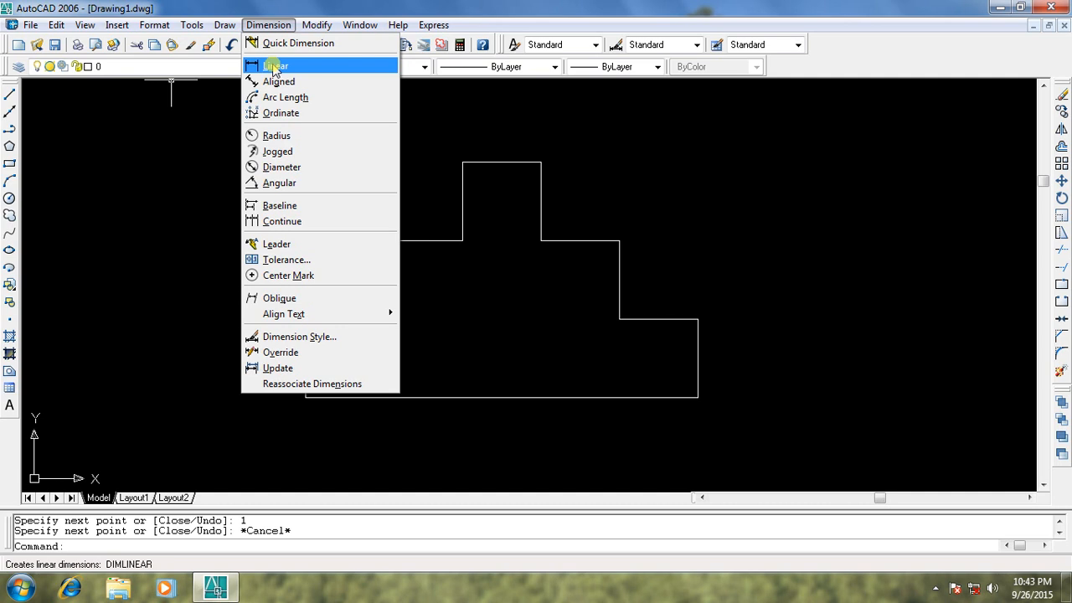
{"action": "left_click", "coordinate": [275, 67]}
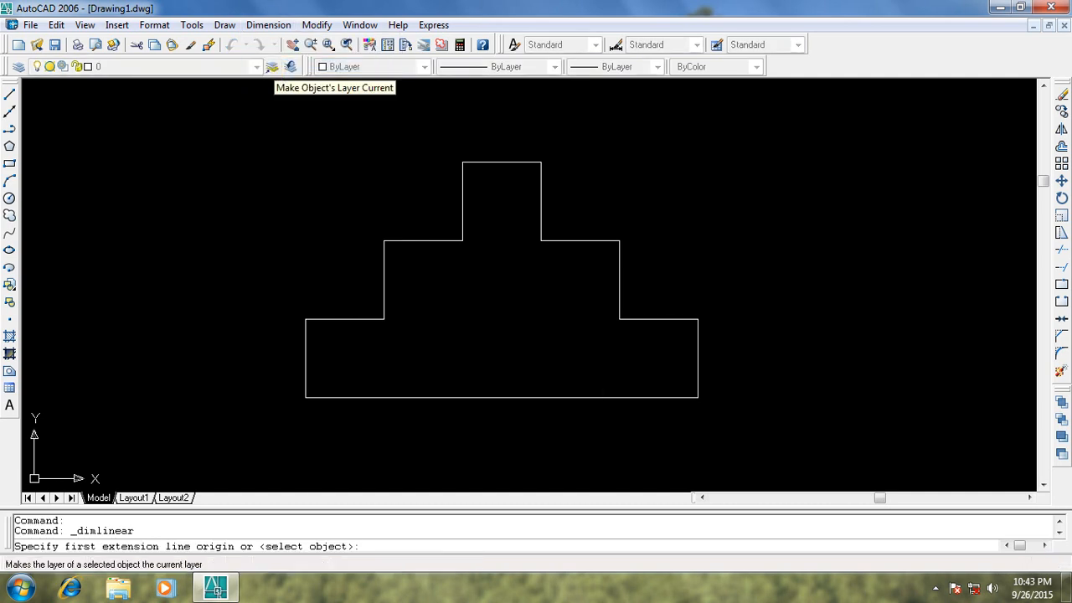
{"action": "left_click", "coordinate": [305, 397]}
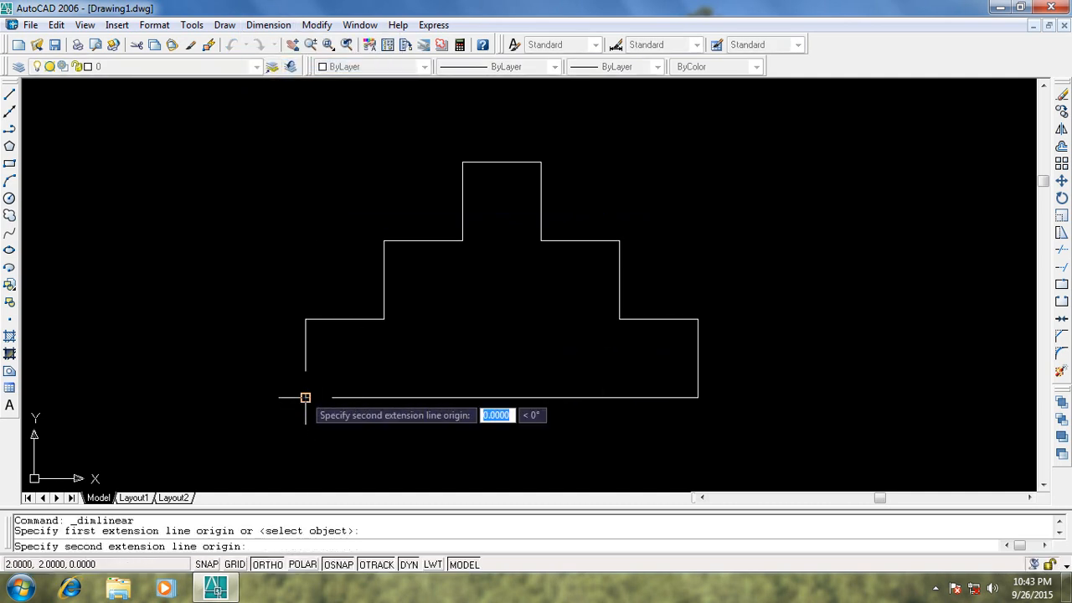
{"action": "left_click", "coordinate": [699, 397]}
{"action": "left_click", "coordinate": [695, 449]}
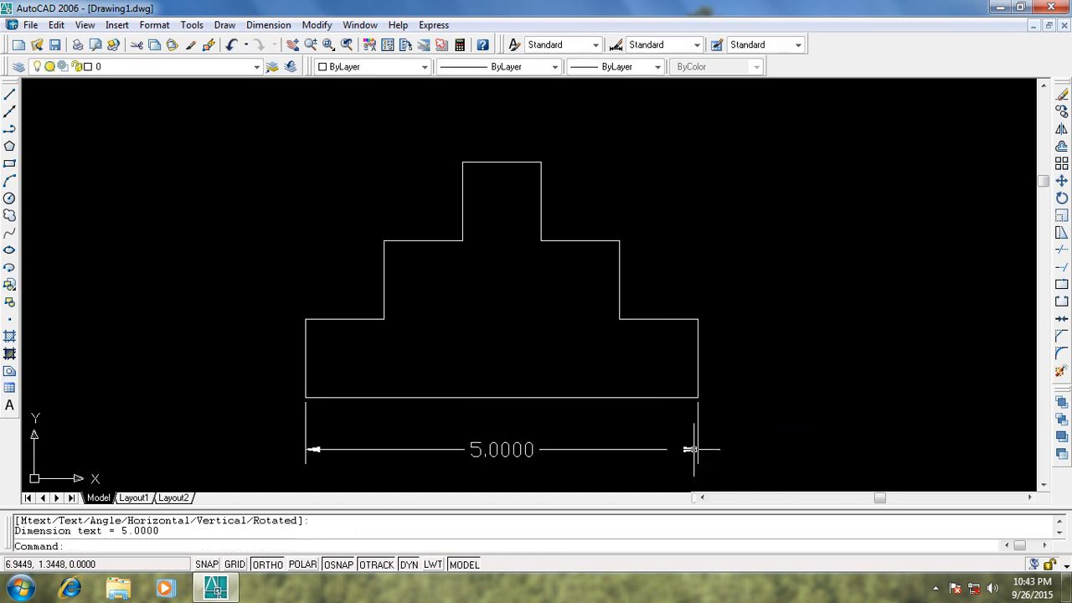
Add a vertical linear dimension for the lowest right-hand riser, placed to the right of the pyramid
{"action": "left_click", "coordinate": [268, 25]}
{"action": "left_click", "coordinate": [269, 66]}
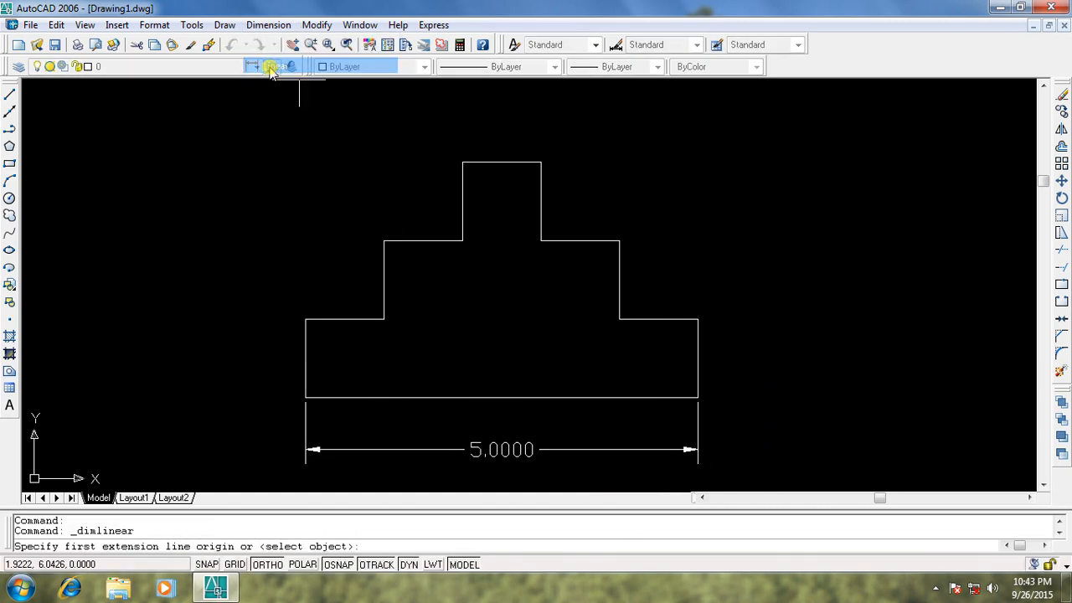
{"action": "left_click", "coordinate": [698, 397]}
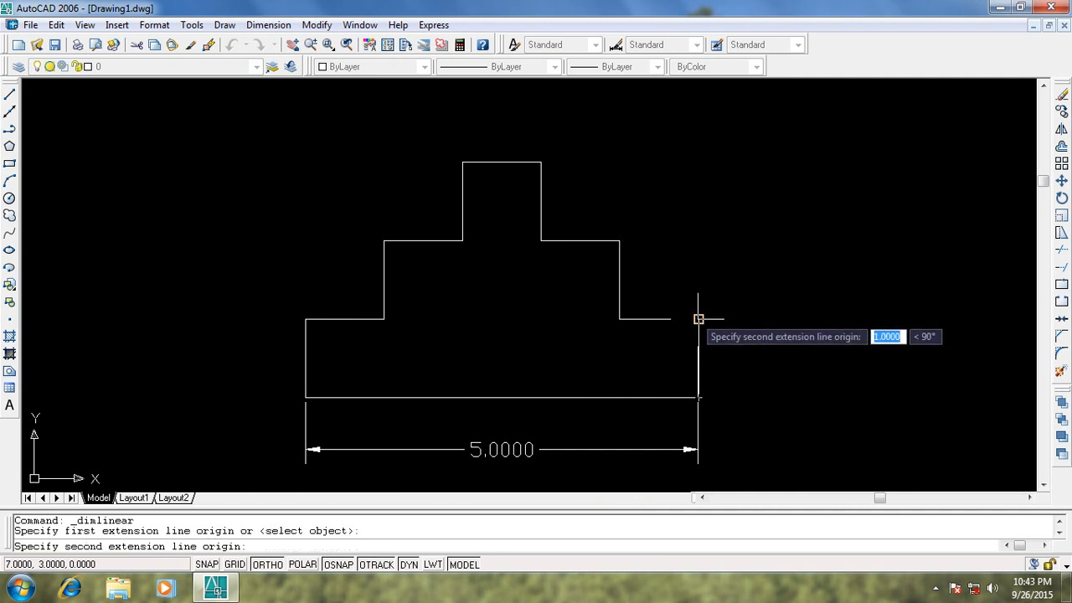
{"action": "left_click", "coordinate": [698, 318]}
{"action": "left_click", "coordinate": [830, 344]}
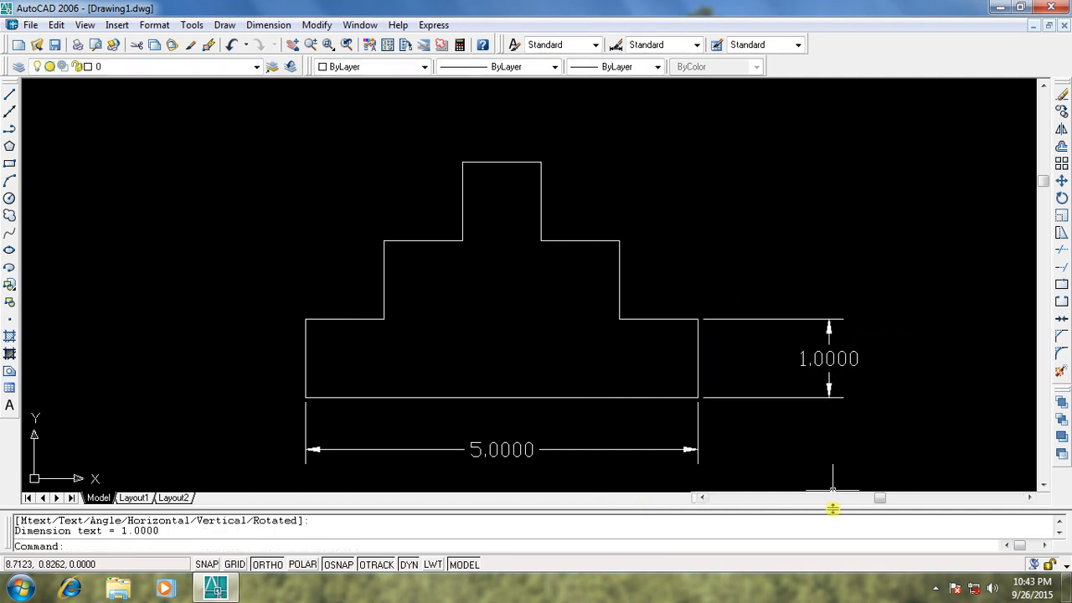
Add a horizontal linear dimension for the width of the lowest left-hand tread, placed above that step
{"action": "left_click", "coordinate": [270, 24]}
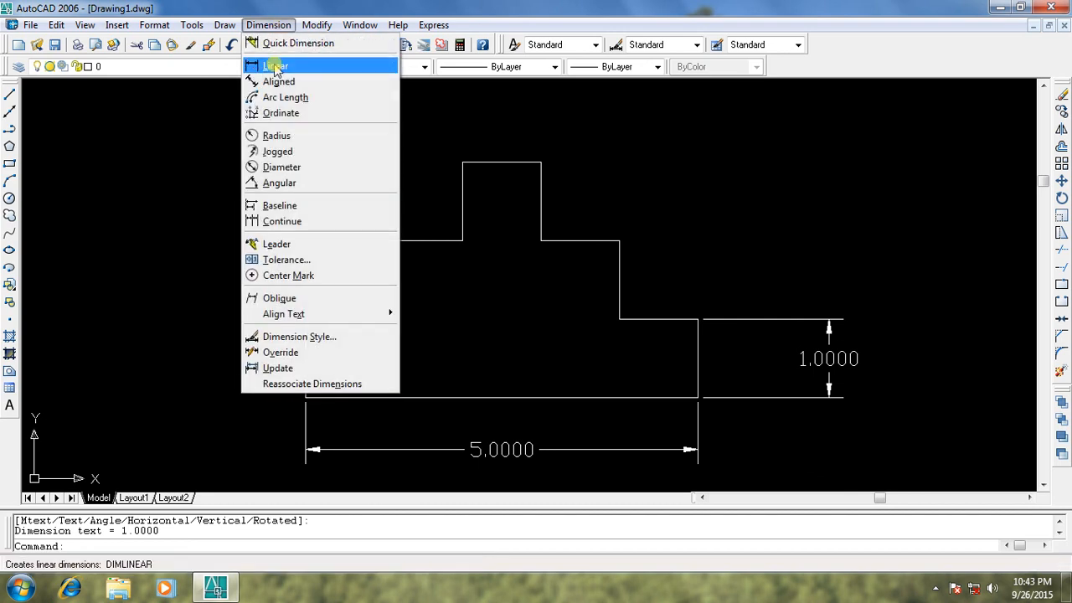
{"action": "left_click", "coordinate": [275, 67]}
{"action": "left_click", "coordinate": [384, 318]}
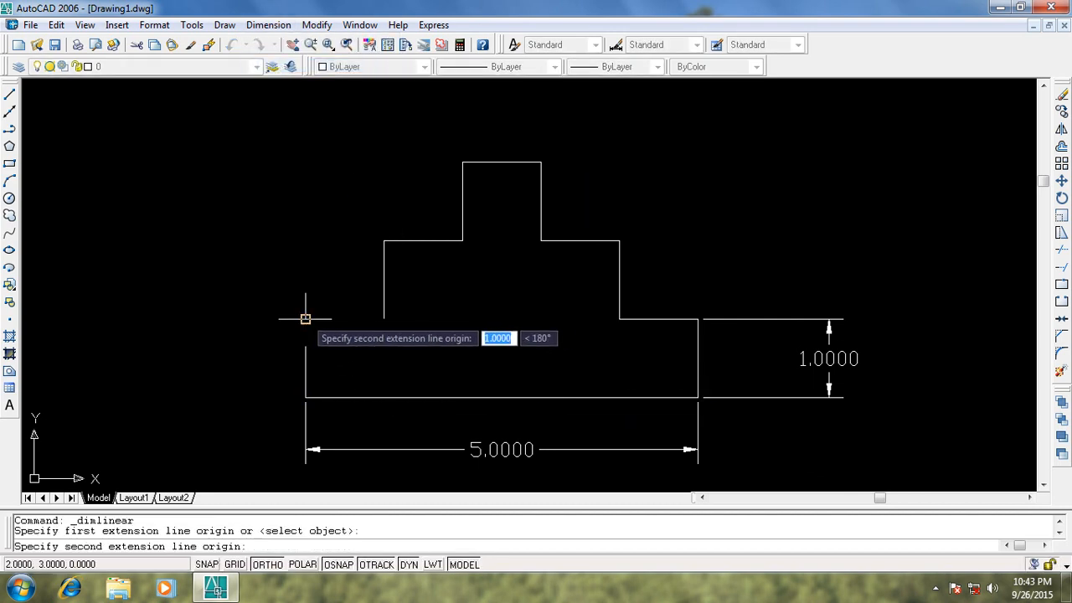
{"action": "left_click", "coordinate": [305, 318]}
{"action": "left_click", "coordinate": [276, 266]}
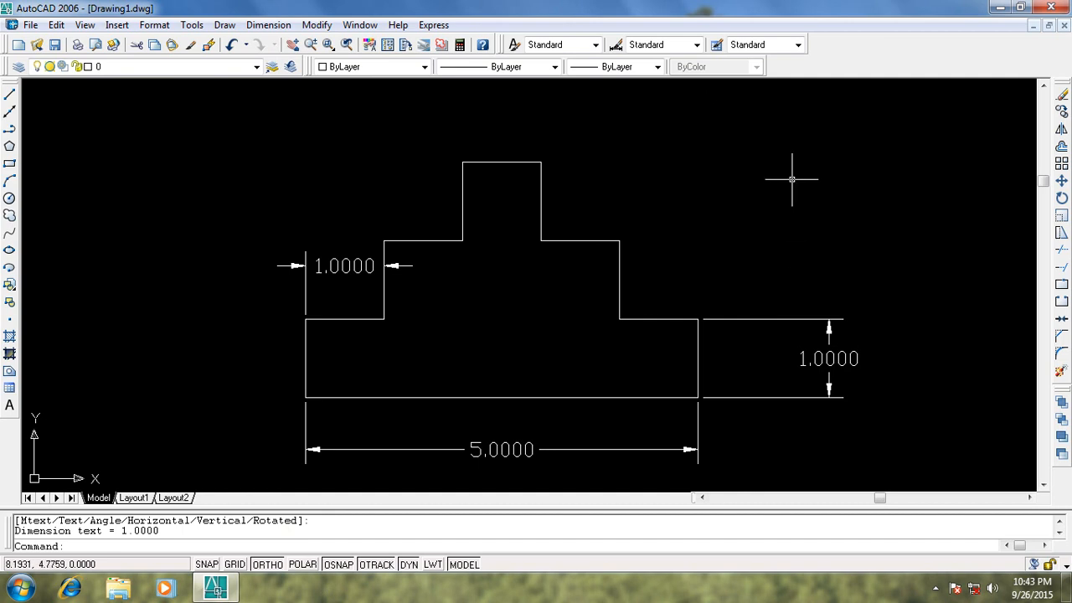
Erase the whole pyramid drawing together with its dimensions
{"action": "key", "text": "ctrl+a"}
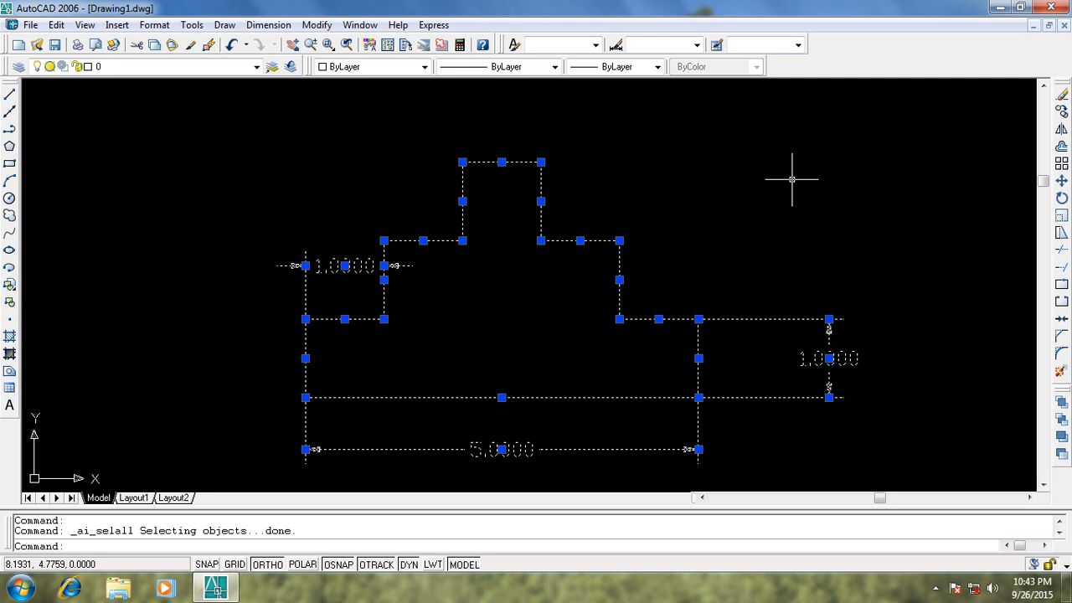
{"action": "key", "text": "Delete"}
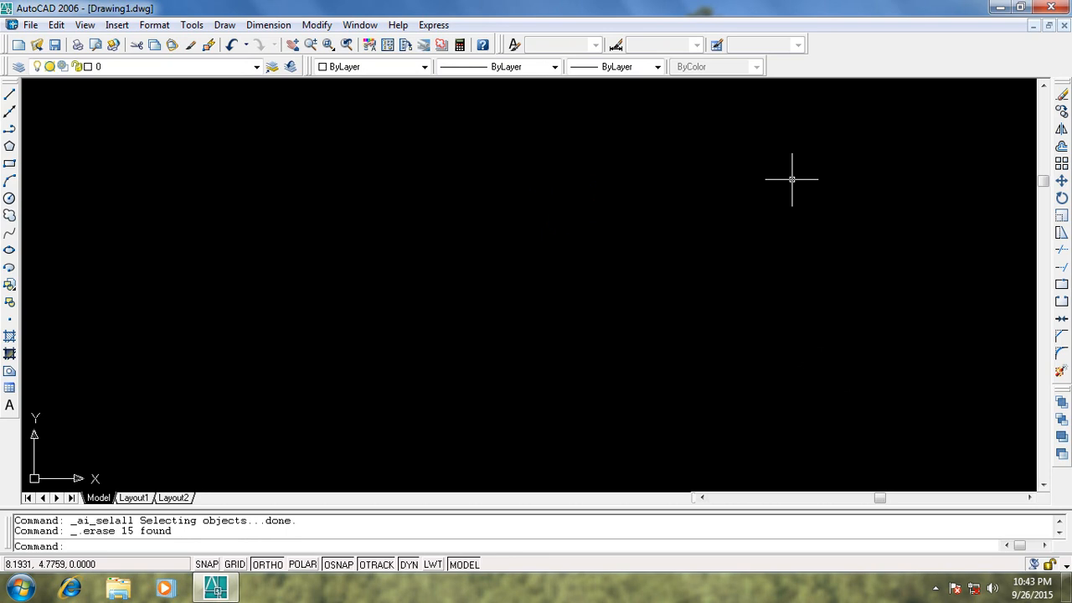
{"action": "key", "text": "Escape"}
{"action": "key", "text": "Escape"}
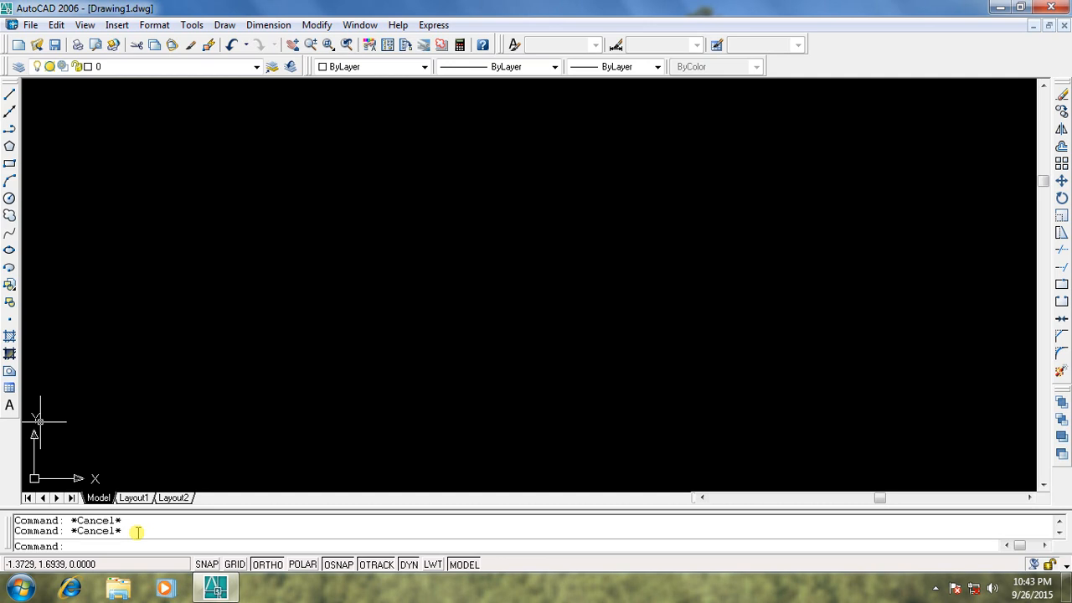
Start a line at point 2,2 and draw a 3-unit horizontal base segment to the right
{"action": "key", "text": "Return"}
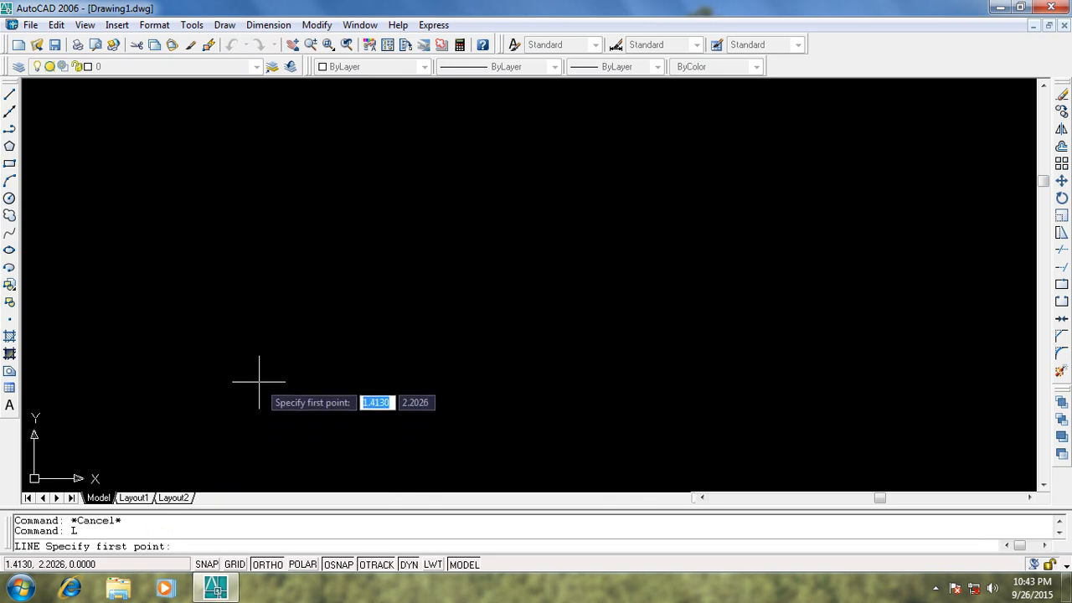
{"action": "type", "text": "2"}
{"action": "key", "text": "Tab"}
{"action": "type", "text": "2"}
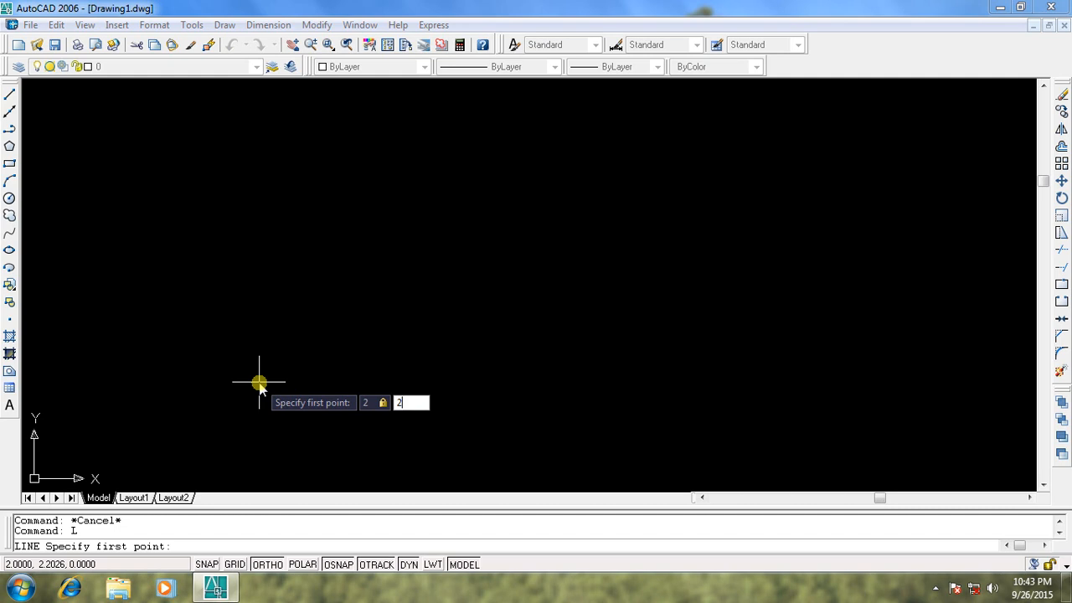
{"action": "key", "text": "Return"}
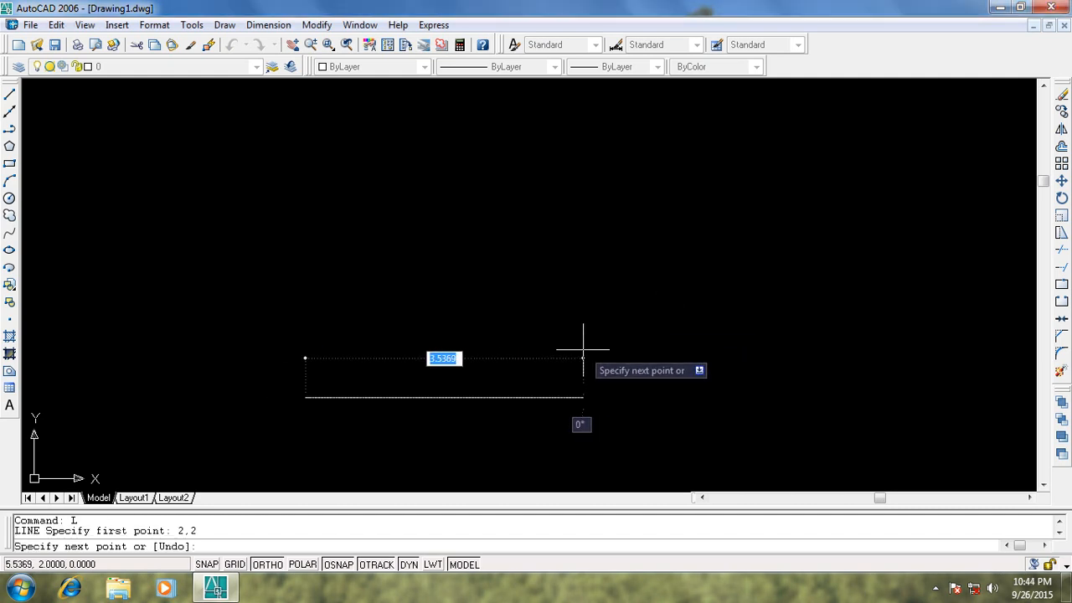
{"action": "type", "text": "3"}
{"action": "key", "text": "Return"}
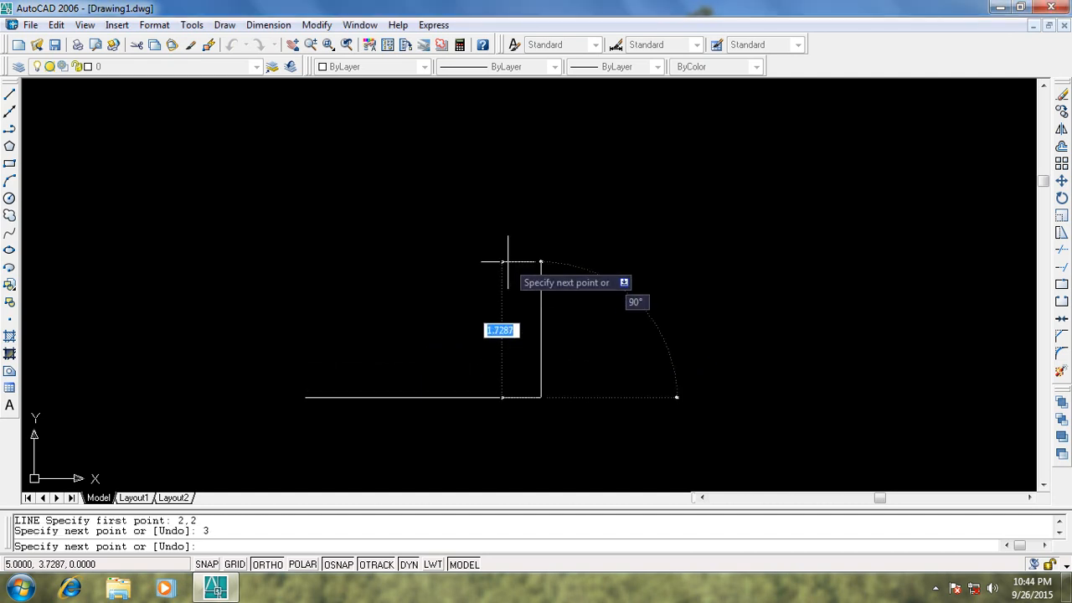
Continue the line from the base's right end with 1-unit segments up, left, up and left to form two stair steps
{"action": "type", "text": "1"}
{"action": "key", "text": "Return"}
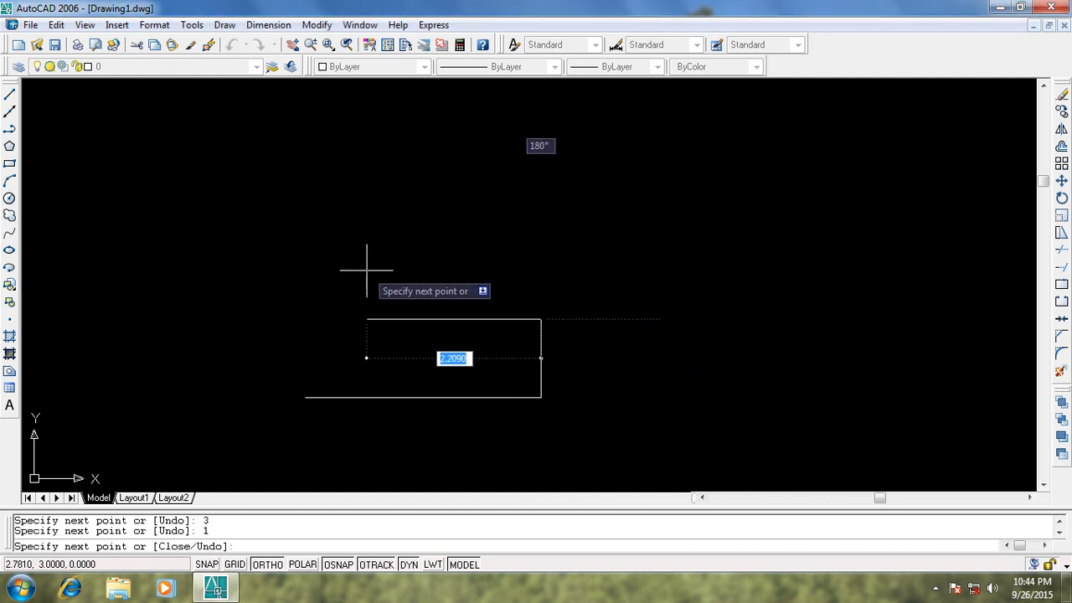
{"action": "type", "text": "1"}
{"action": "key", "text": "Return"}
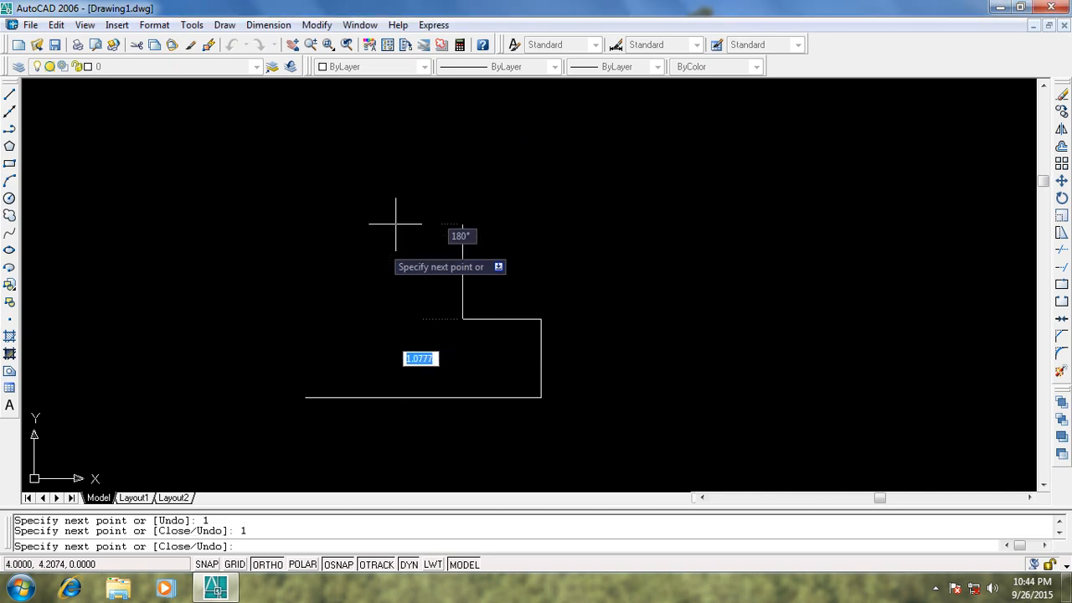
{"action": "type", "text": "1"}
{"action": "key", "text": "Return"}
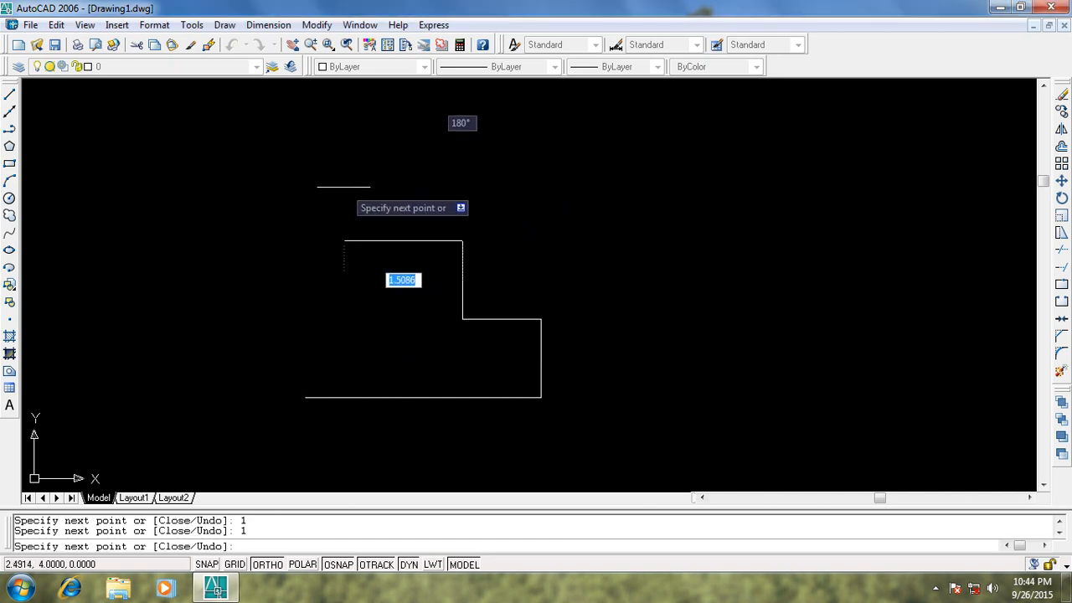
{"action": "type", "text": "1"}
{"action": "key", "text": "Return"}
Close the staircase outline with segments 1 unit up, 1 unit left and 3 units down to the start point, and end the line
{"action": "type", "text": "1"}
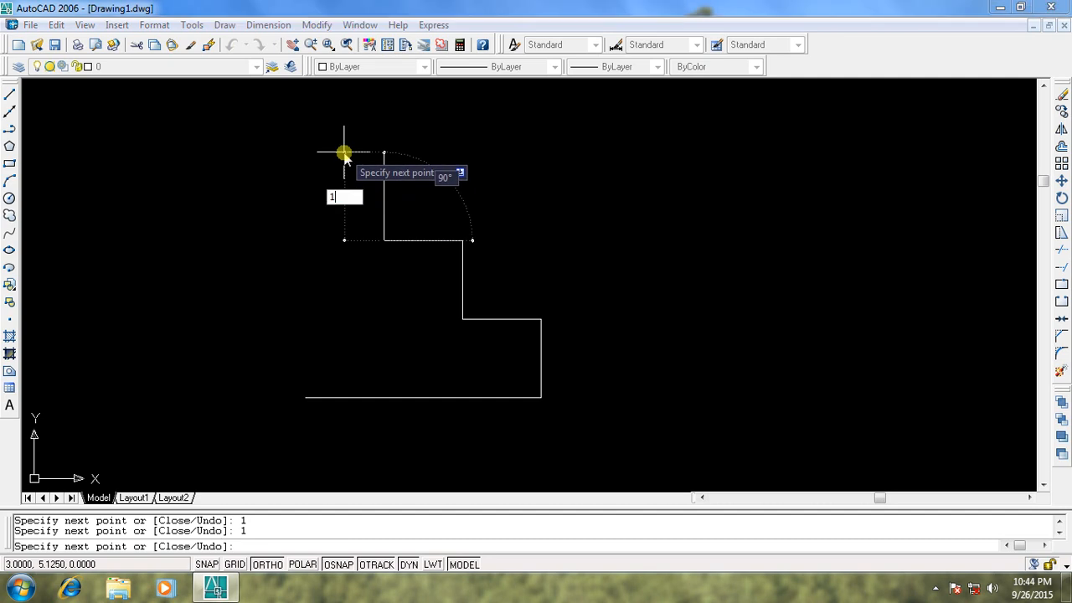
{"action": "key", "text": "Return"}
{"action": "type", "text": "1"}
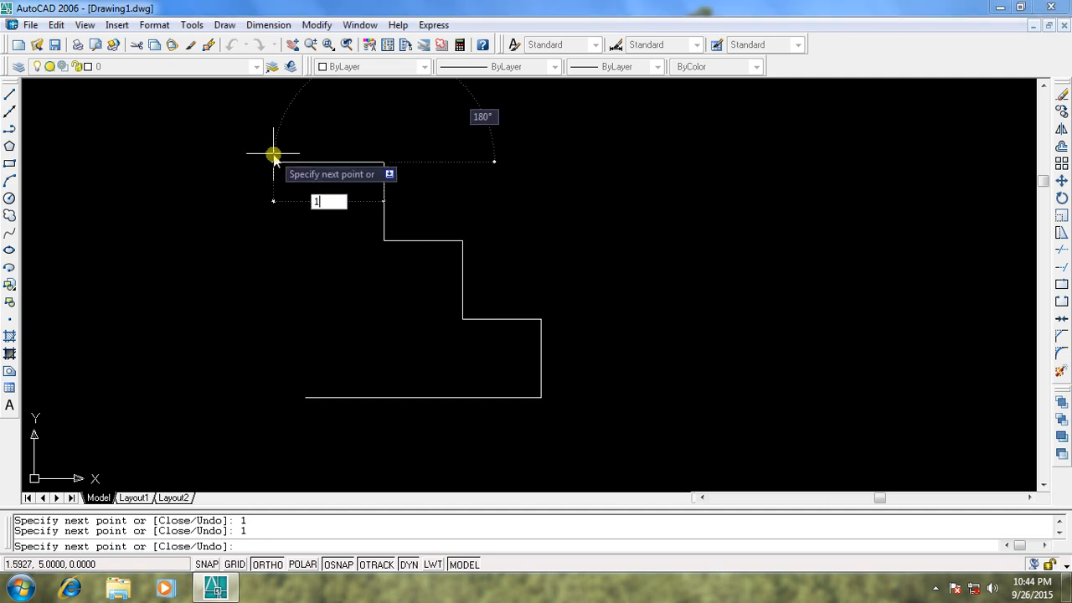
{"action": "key", "text": "Return"}
{"action": "type", "text": "3"}
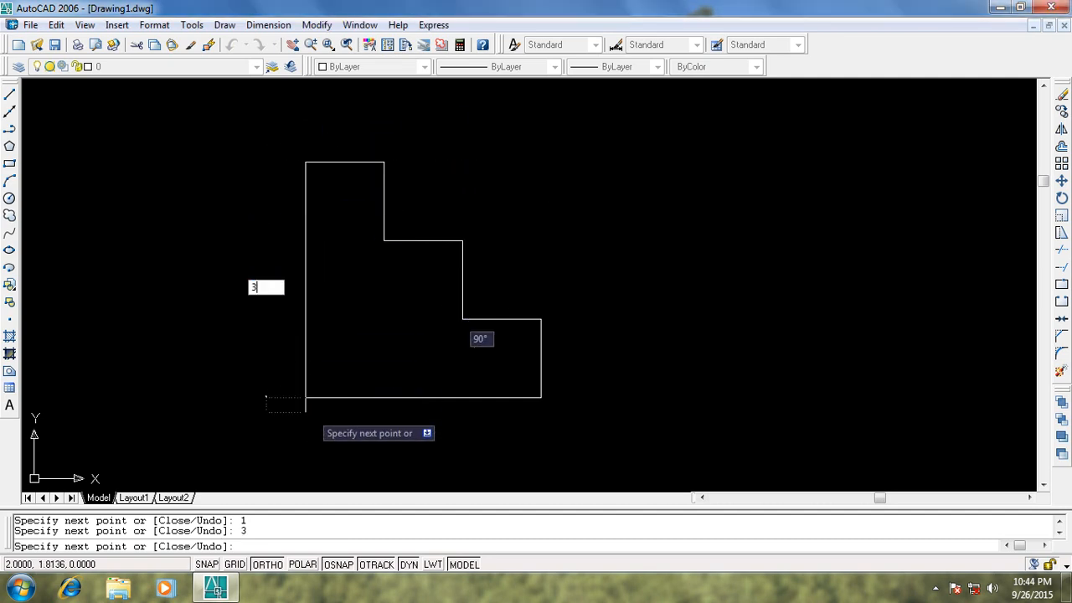
{"action": "key", "text": "Return"}
{"action": "key", "text": "Escape"}
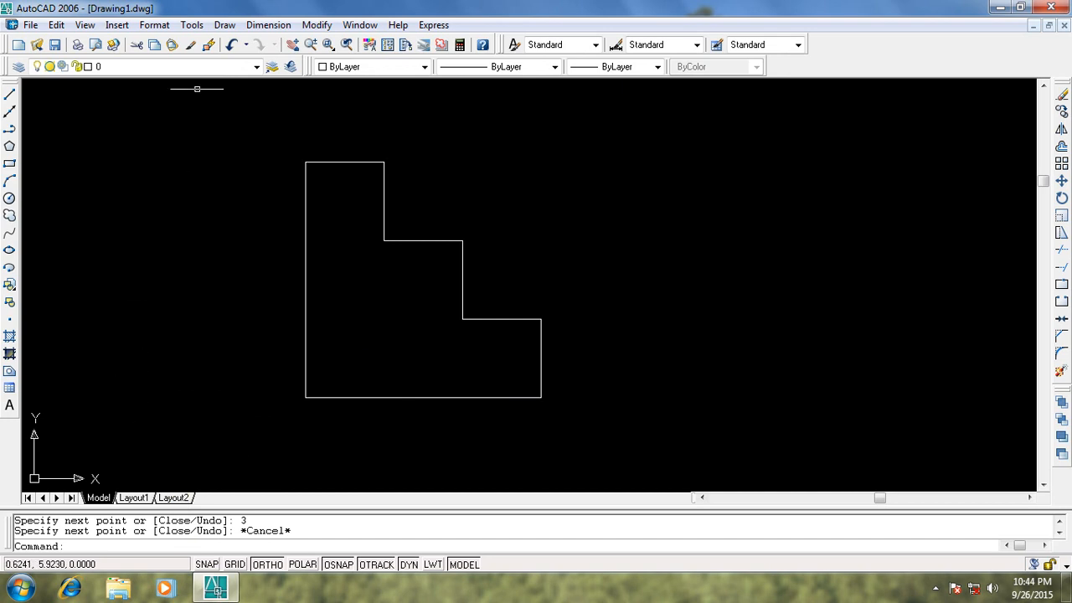
Add a vertical linear dimension for the staircase's full left edge, placed to the left of the outline
{"action": "left_click", "coordinate": [268, 25]}
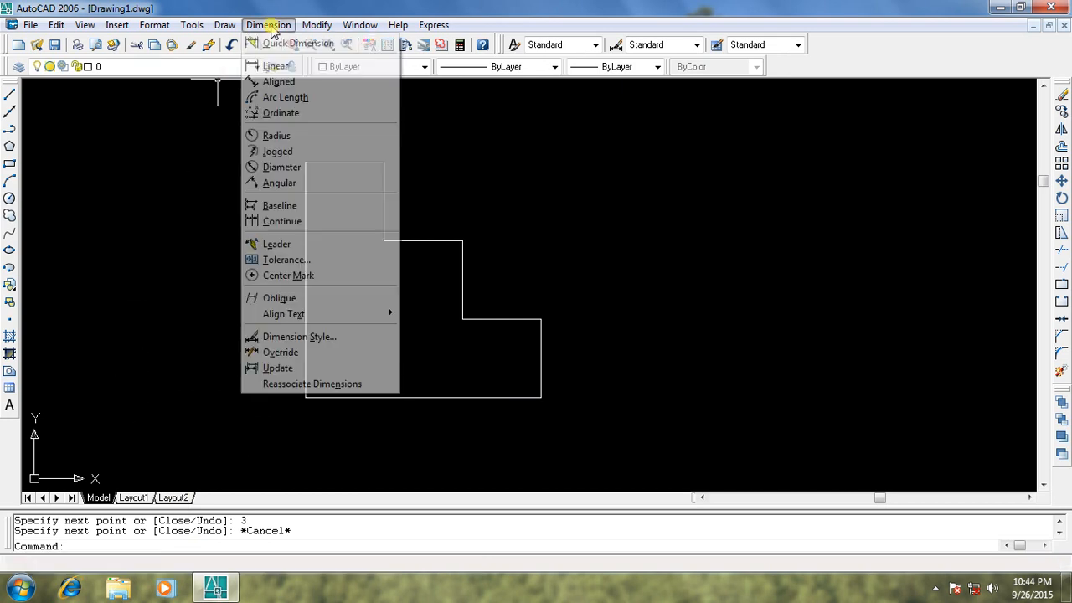
{"action": "left_click", "coordinate": [272, 65]}
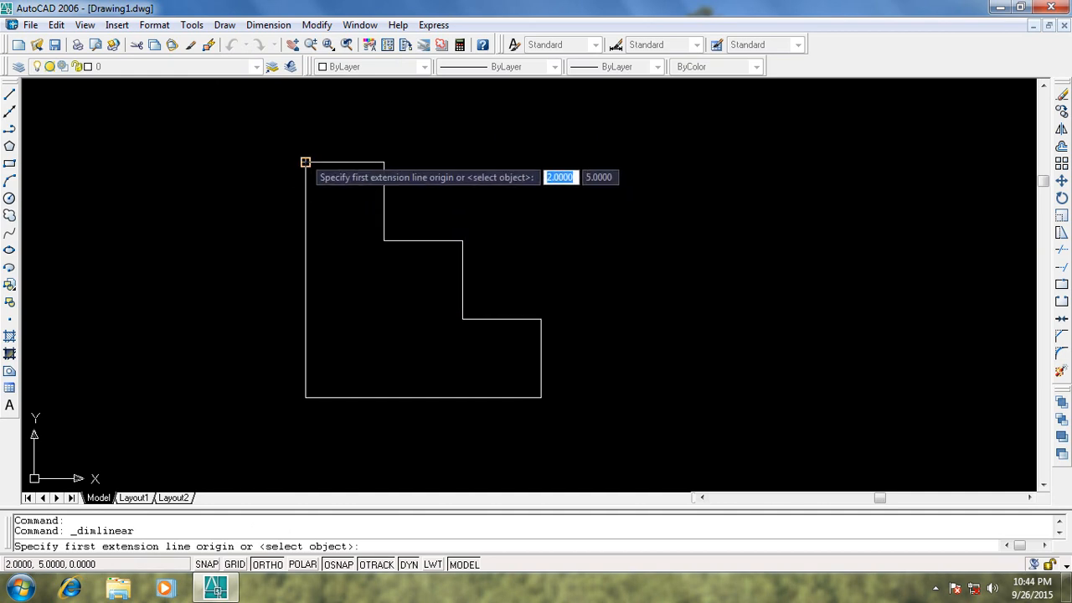
{"action": "left_click", "coordinate": [306, 161]}
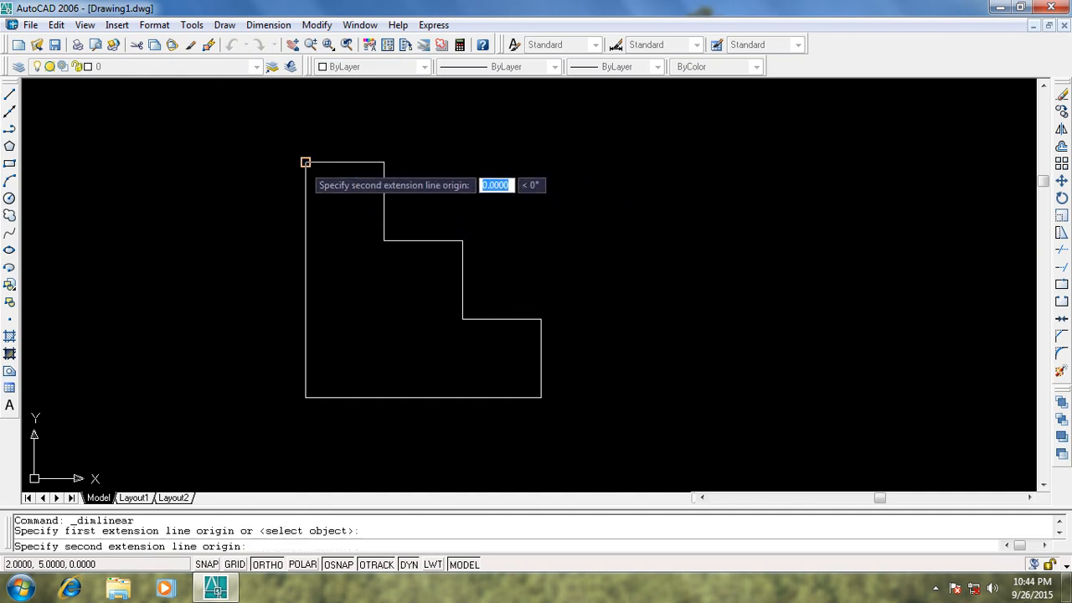
{"action": "left_click", "coordinate": [305, 398]}
{"action": "left_click", "coordinate": [255, 387]}
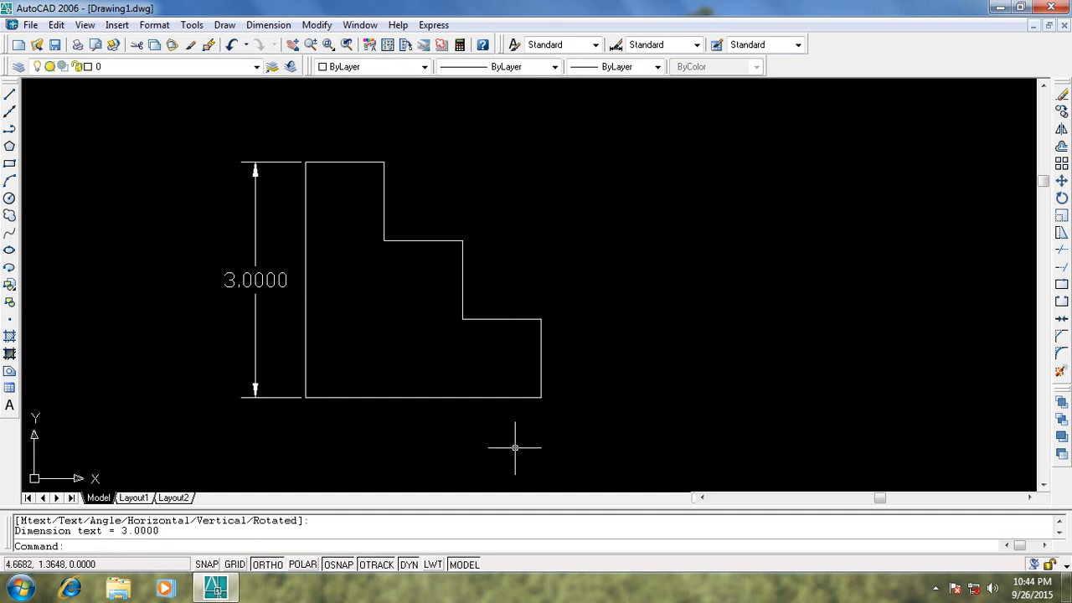
Add a vertical linear dimension for the lowest riser at the staircase's right end, placed to its right
{"action": "left_click", "coordinate": [268, 24]}
{"action": "left_click", "coordinate": [274, 65]}
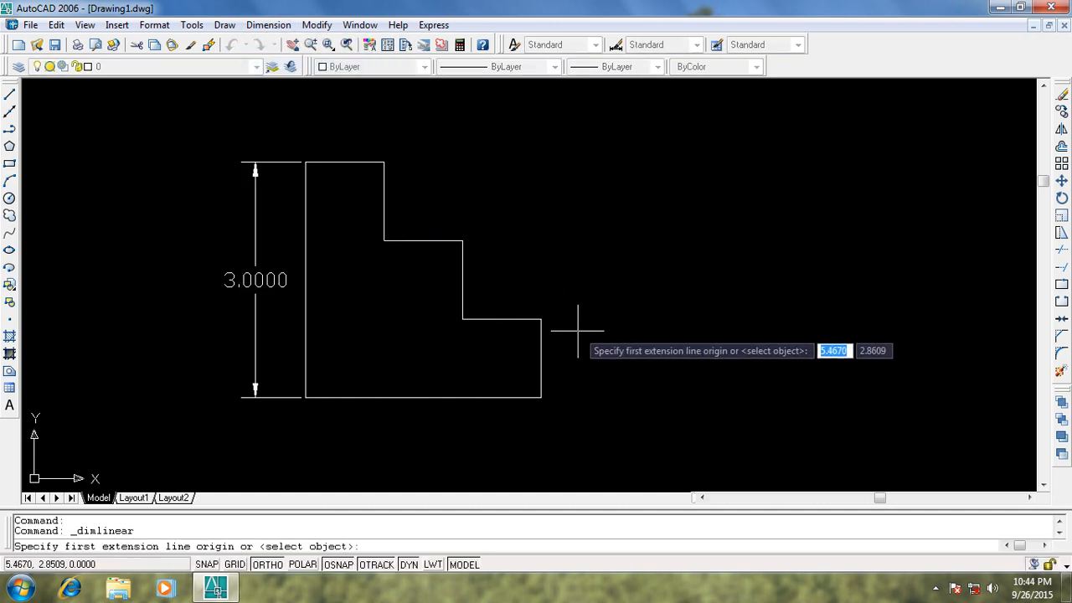
{"action": "left_click", "coordinate": [541, 318]}
{"action": "left_click", "coordinate": [541, 397]}
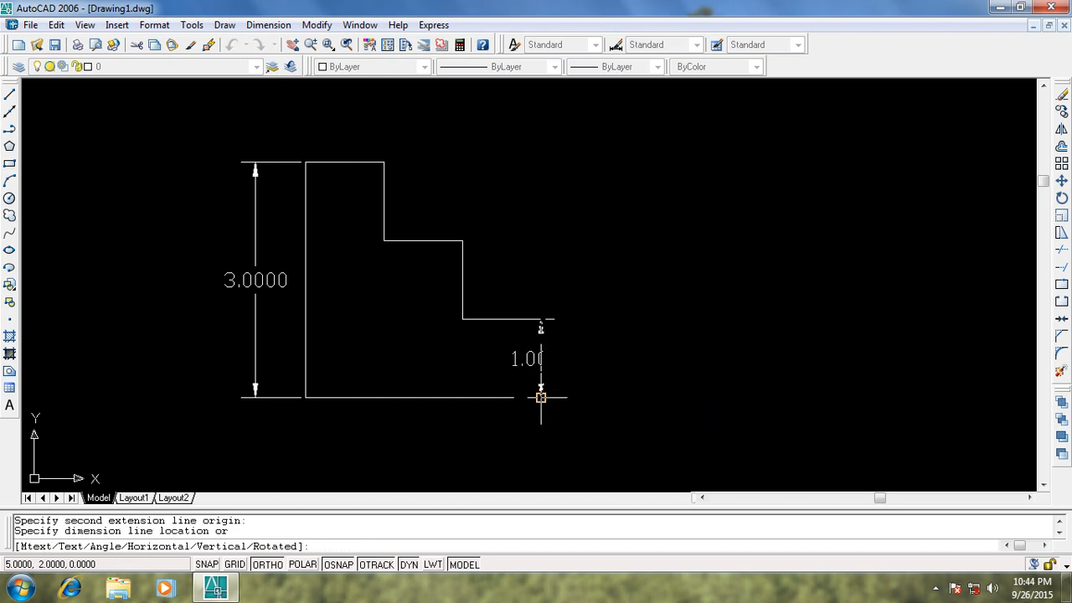
{"action": "left_click", "coordinate": [616, 410]}
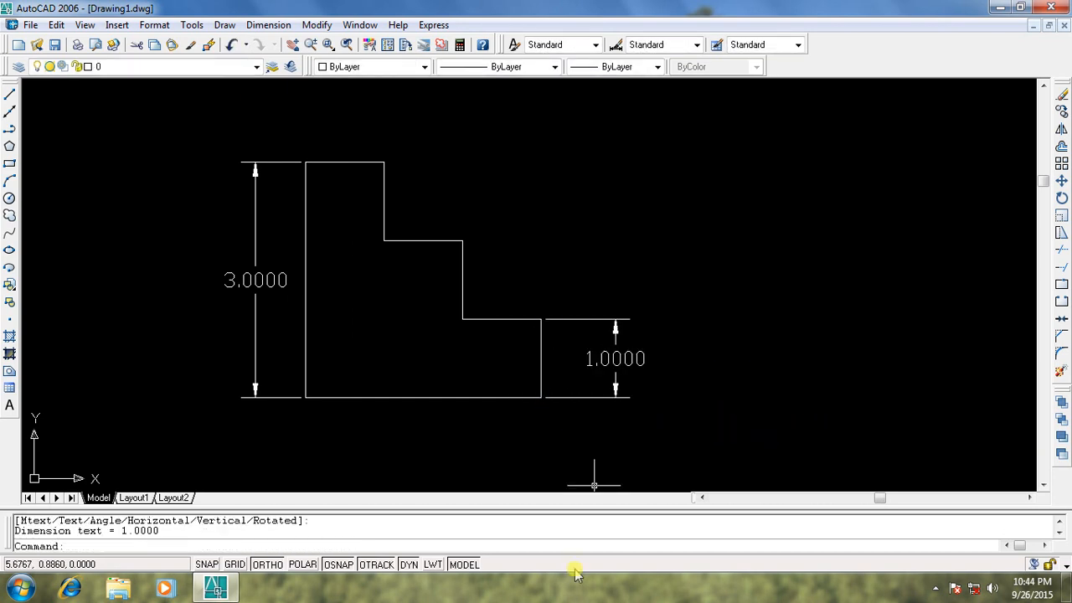
Add a horizontal linear dimension for the full width of the staircase's base, placed below the outline
{"action": "left_click", "coordinate": [265, 25]}
{"action": "left_click", "coordinate": [275, 65]}
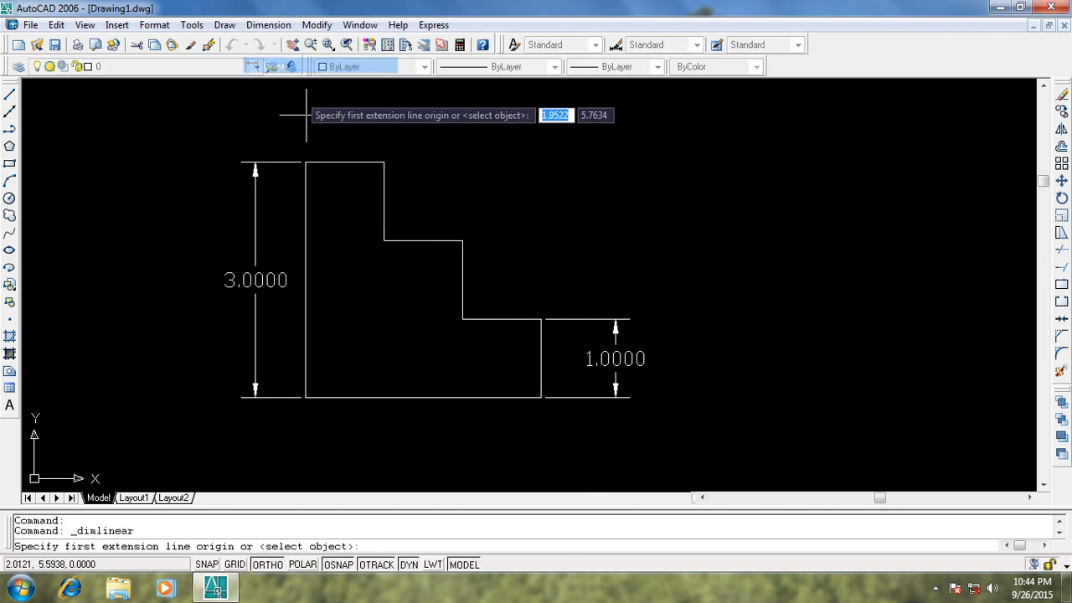
{"action": "left_click", "coordinate": [305, 397]}
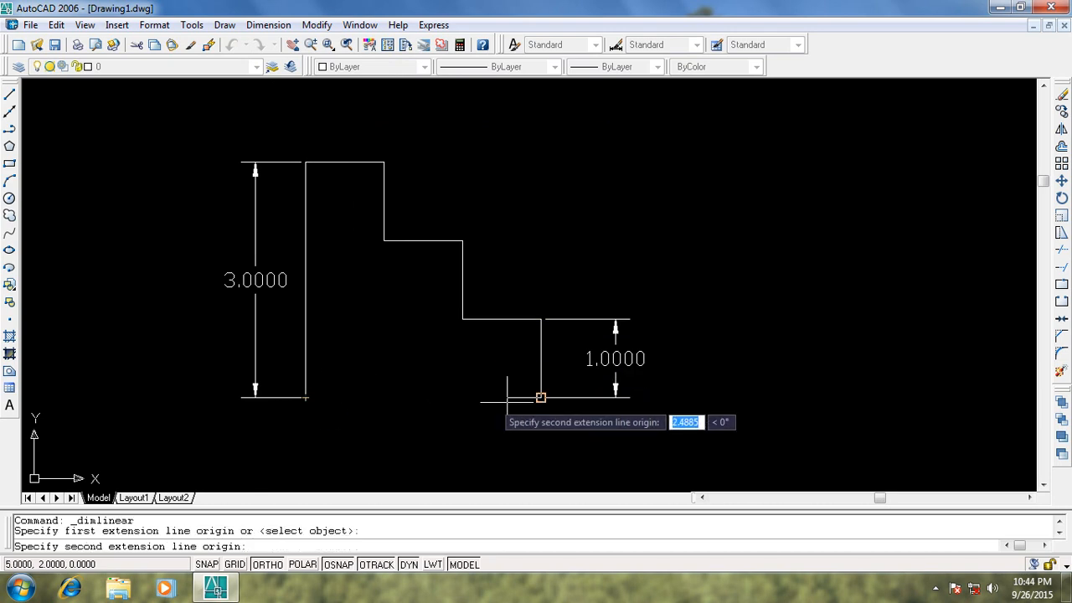
{"action": "left_click", "coordinate": [540, 396]}
{"action": "left_click", "coordinate": [540, 443]}
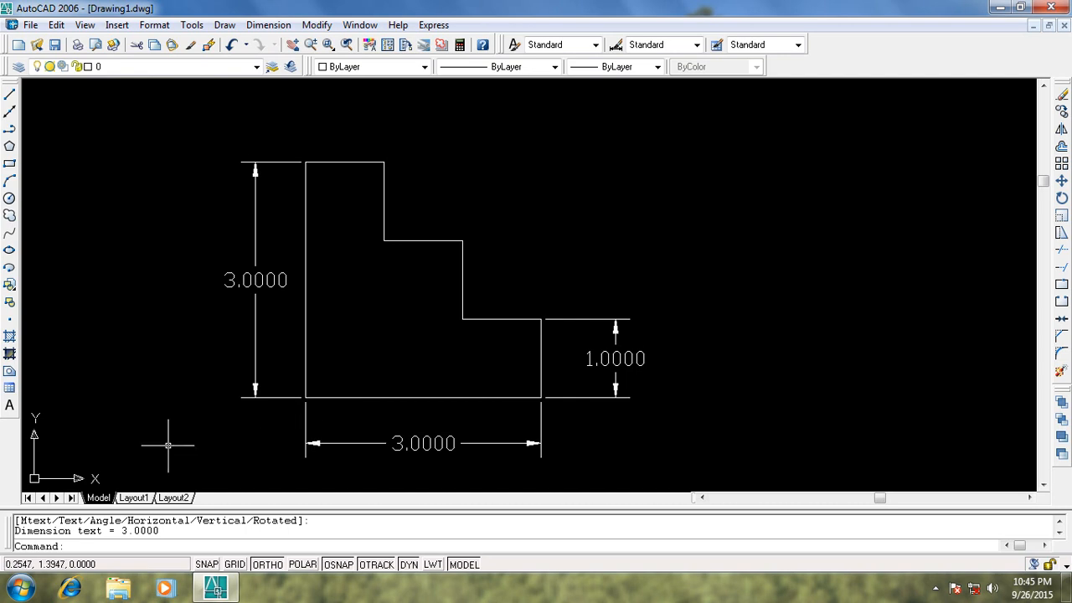
Add the multiline text (2,2) just below and left of the staircase's lower-left corner, in bold Verdana
{"action": "left_click", "coordinate": [9, 407]}
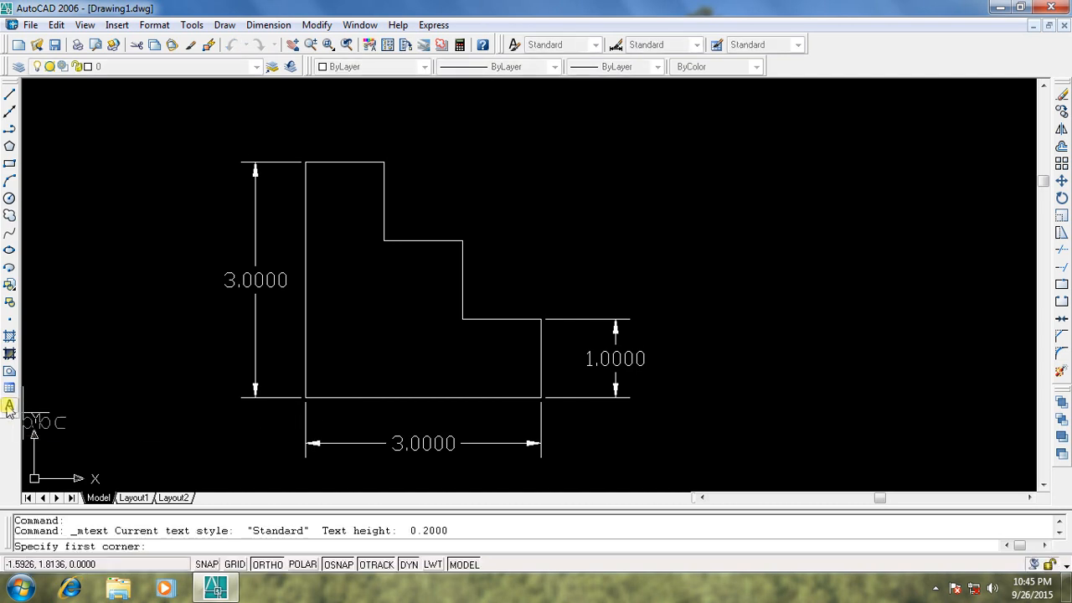
{"action": "left_click", "coordinate": [232, 410]}
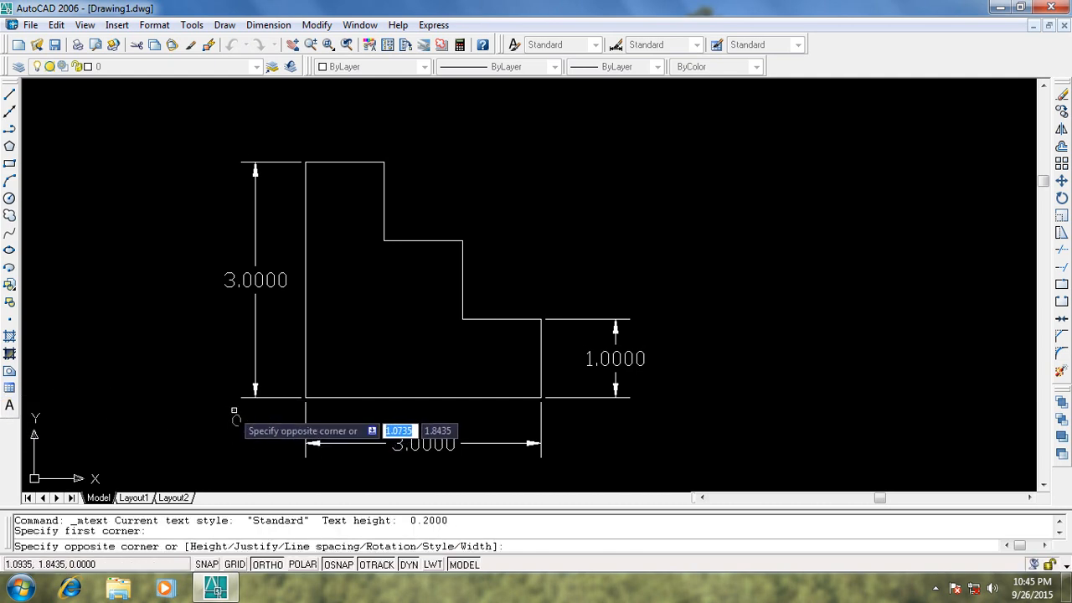
{"action": "left_click", "coordinate": [298, 441]}
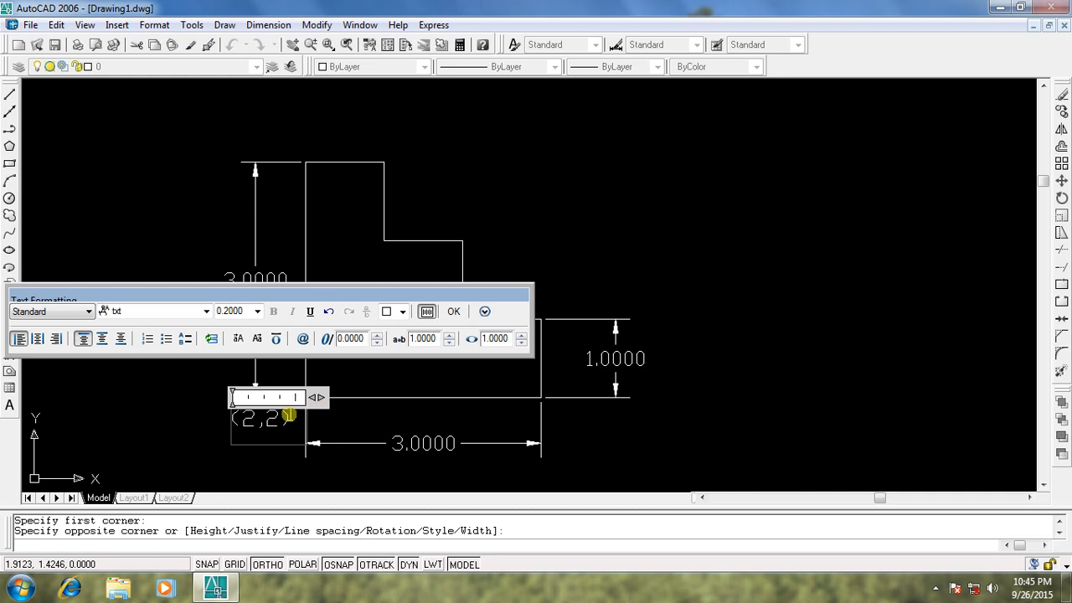
{"action": "left_click_drag", "start_coordinate": [289, 416], "coordinate": [227, 416]}
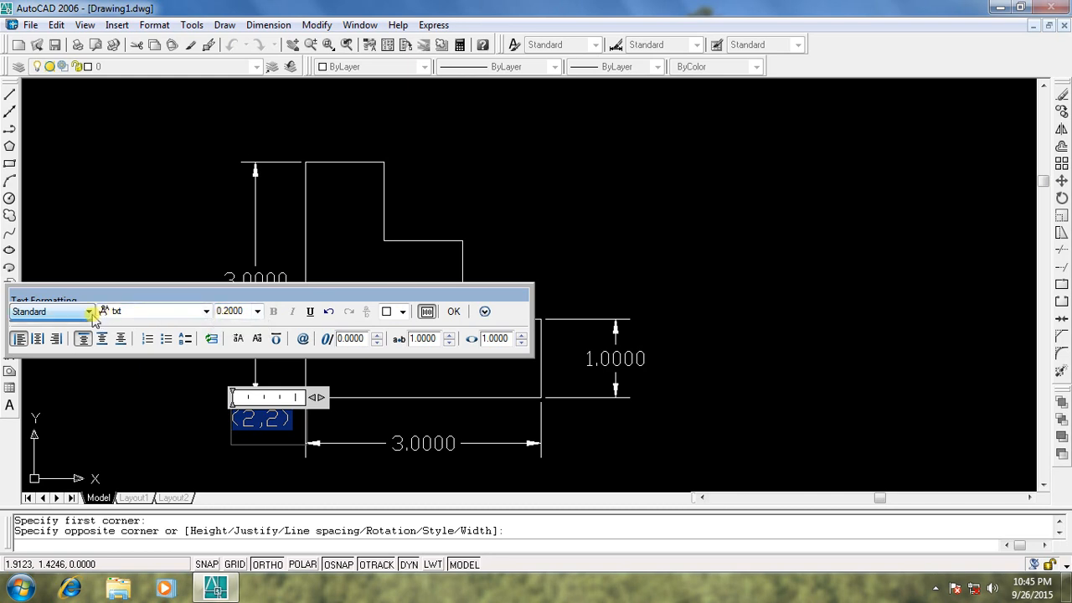
{"action": "left_click", "coordinate": [205, 310]}
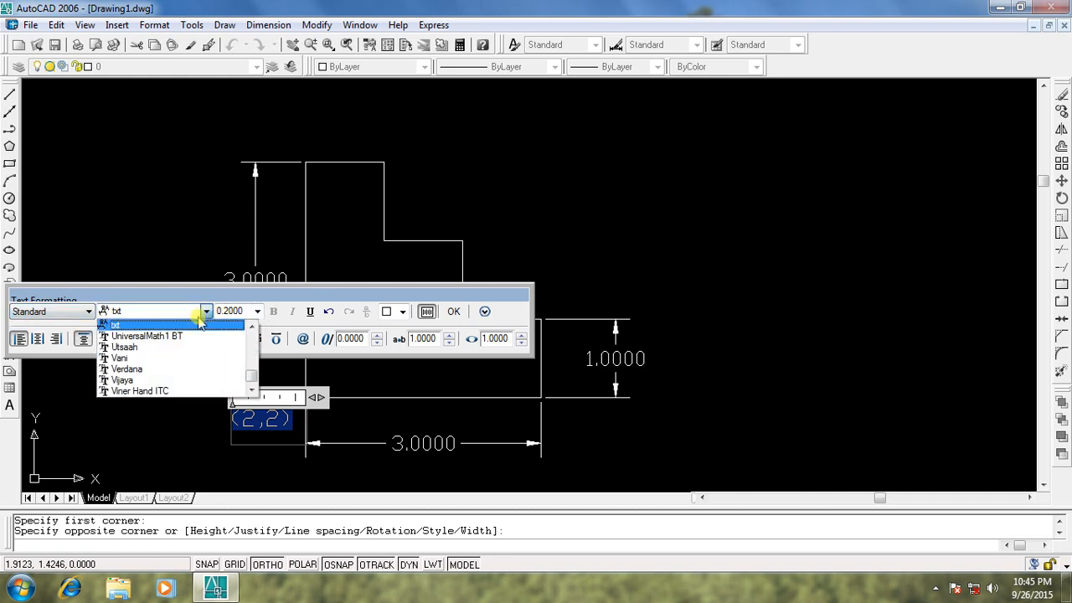
{"action": "left_click", "coordinate": [139, 369]}
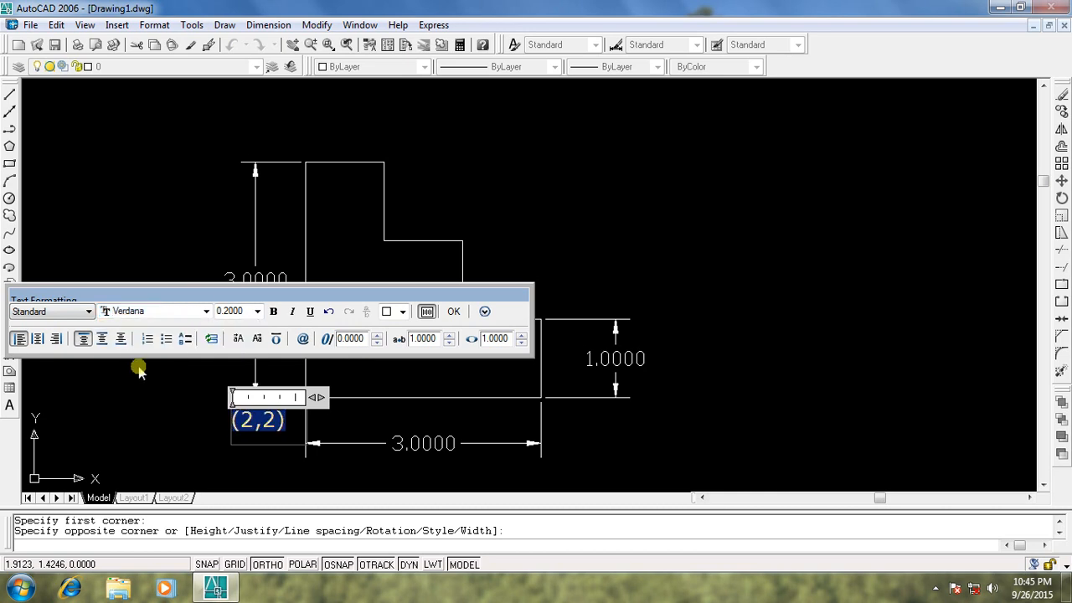
{"action": "left_click", "coordinate": [274, 312]}
{"action": "left_click", "coordinate": [453, 310]}
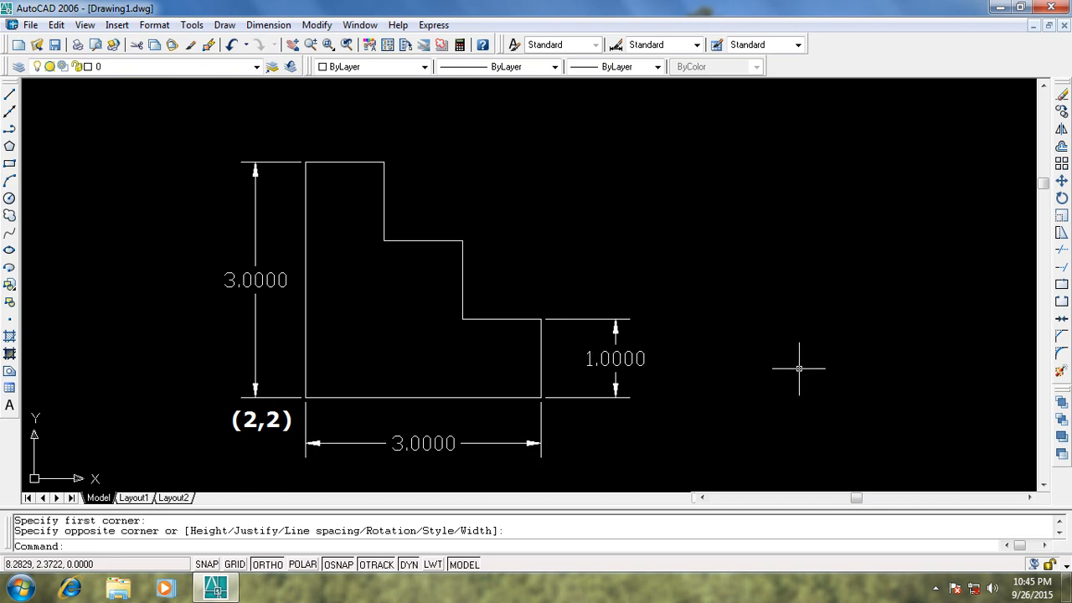
Erase every object in the drawing, including the staircase, its dimensions and its text label
{"action": "key", "text": "ctrl+a"}
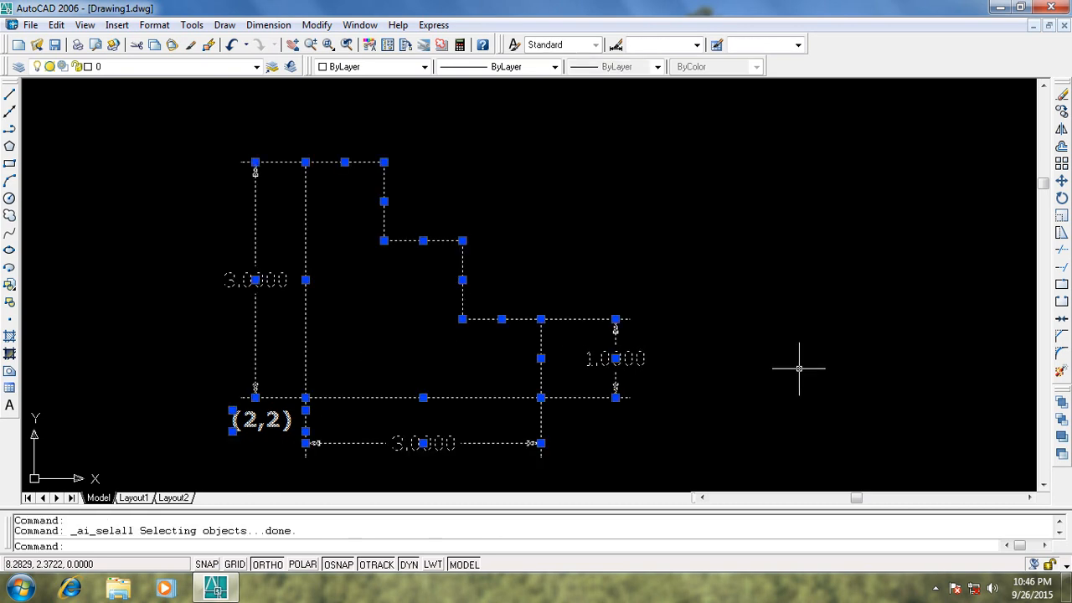
{"action": "key", "text": "Delete"}
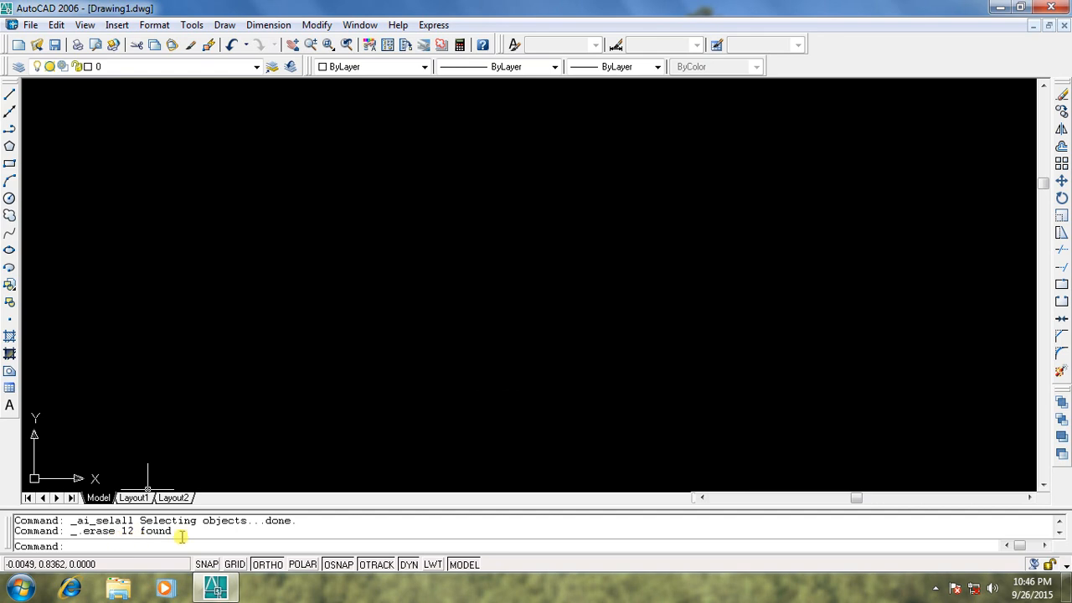
{"action": "key", "text": "Escape"}
{"action": "key", "text": "Escape"}
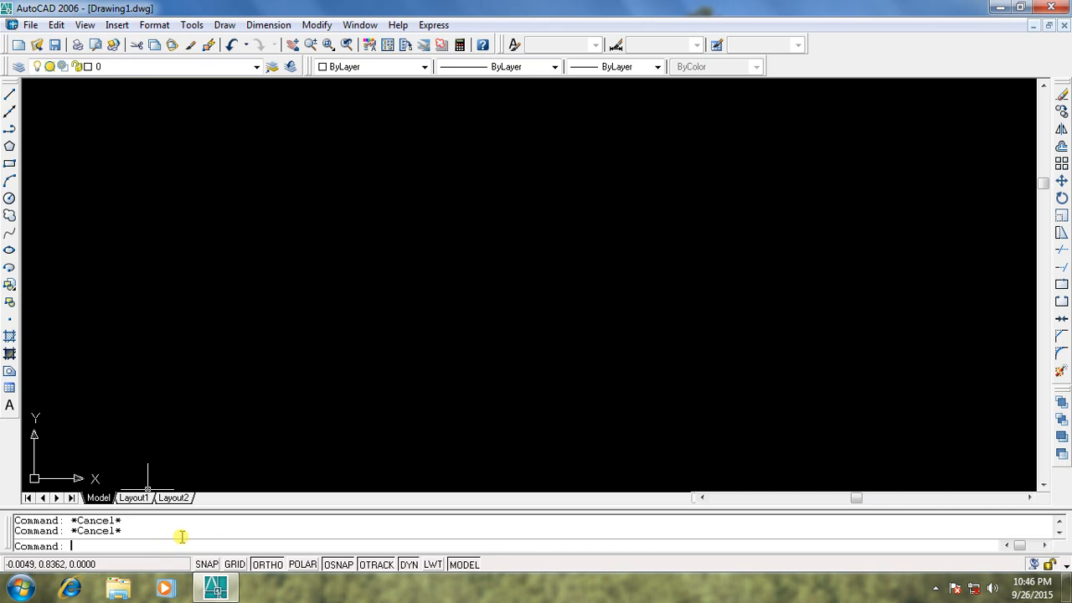
Start a line at 2,2 and draw the cross's bottom arm with segments 2 units right and 2 units up
{"action": "type", "text": "L"}
{"action": "key", "text": "Return"}
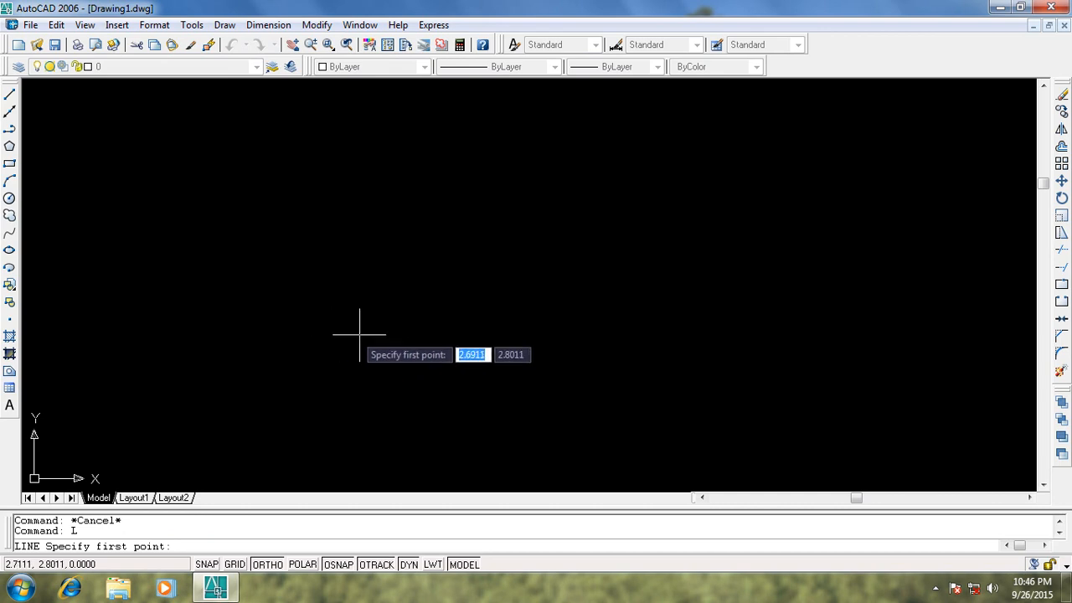
{"action": "type", "text": "2"}
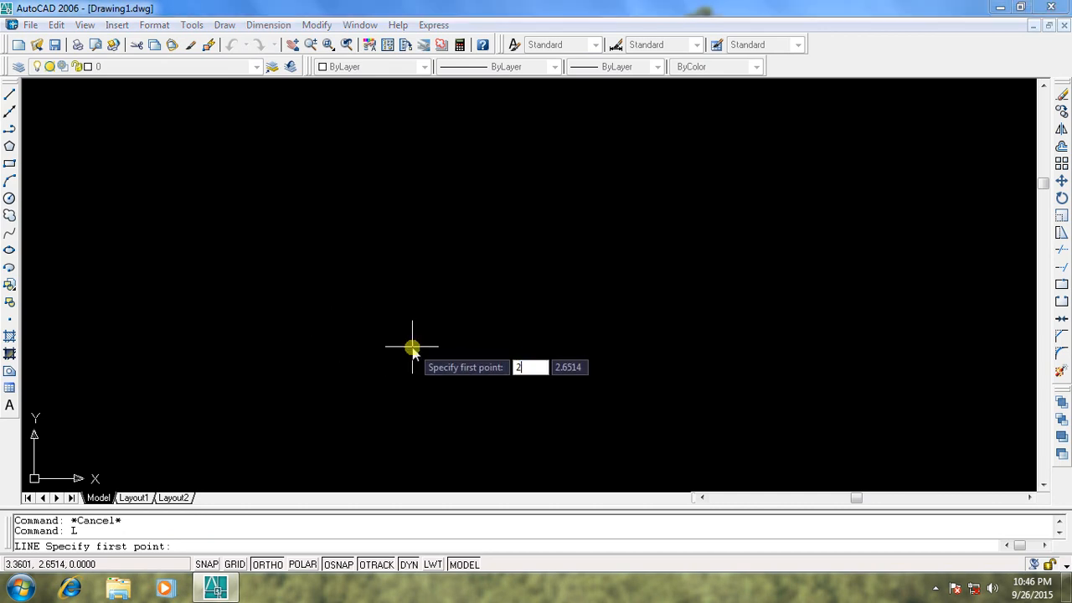
{"action": "key", "text": "Tab"}
{"action": "type", "text": "2"}
{"action": "key", "text": "Return"}
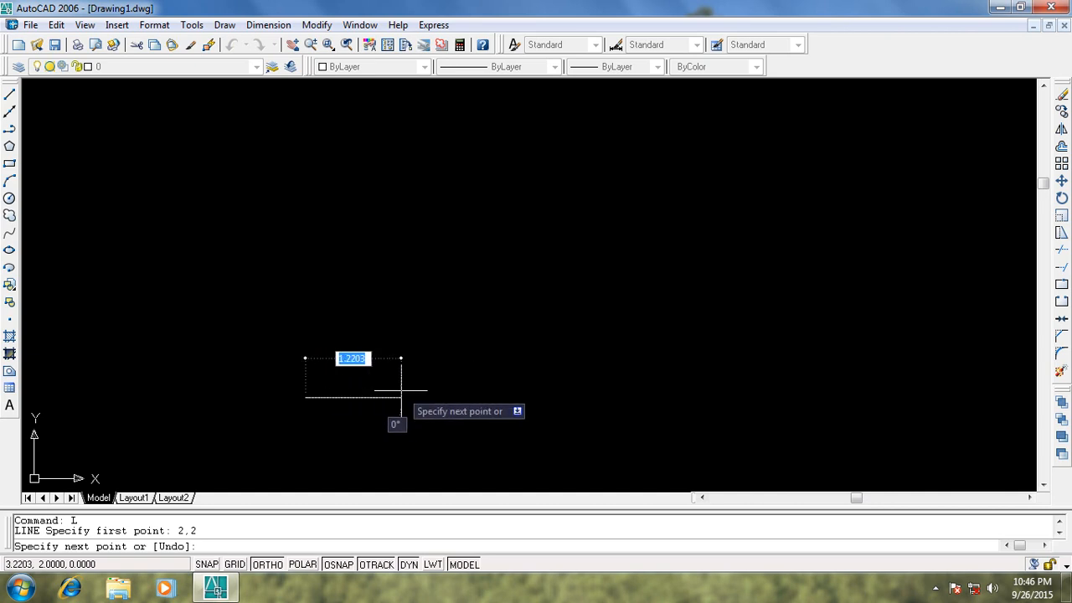
{"action": "type", "text": "2"}
{"action": "key", "text": "Return"}
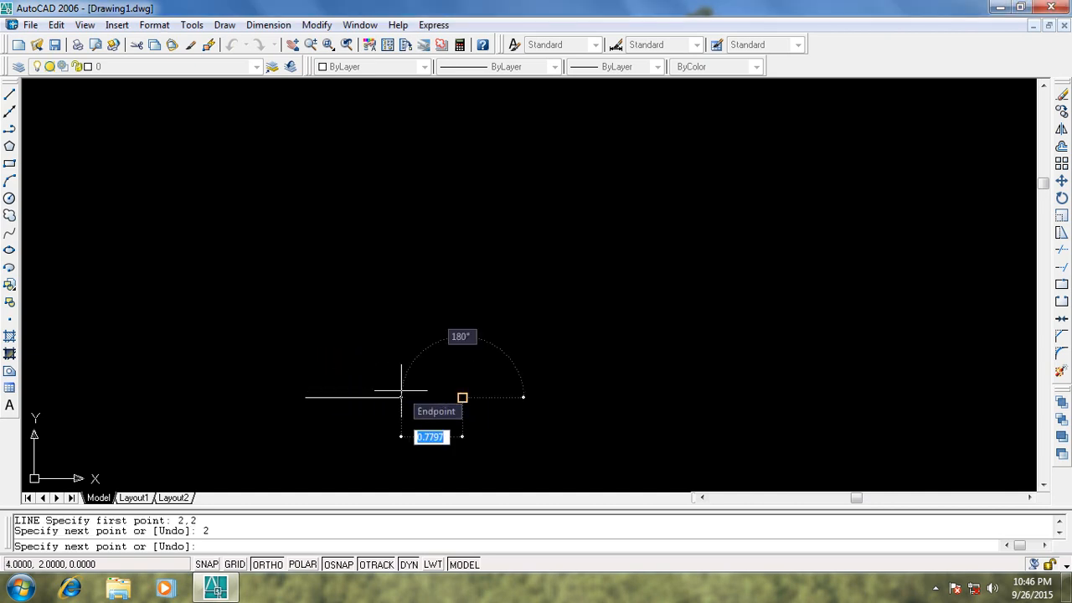
{"action": "type", "text": "2"}
{"action": "key", "text": "Return"}
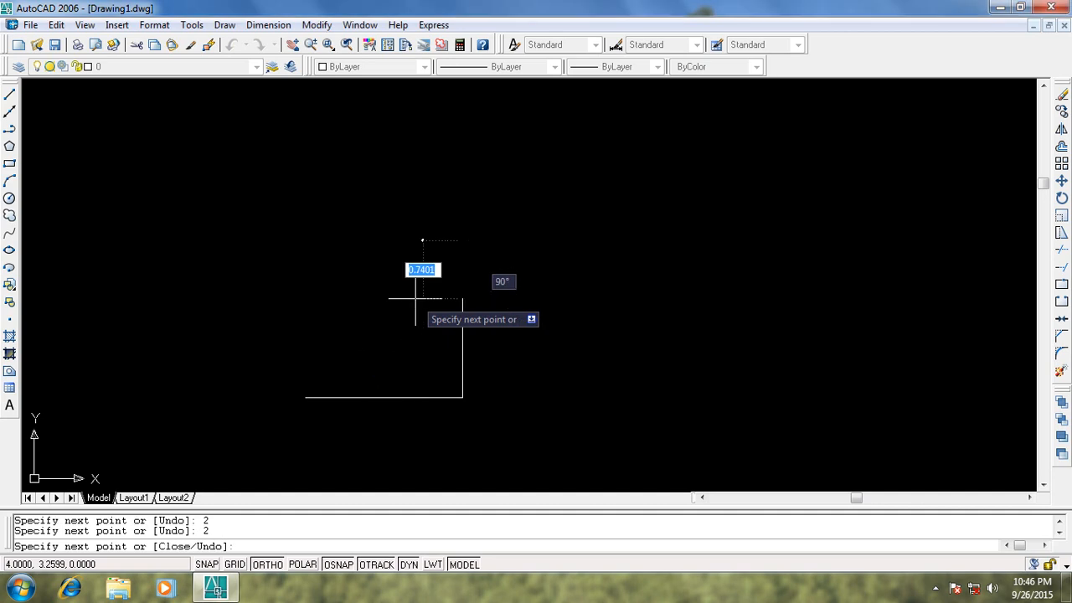
Continue the line around the cross's right arm with segments 2 units right, 2 units up and 2 units left
{"action": "type", "text": "2"}
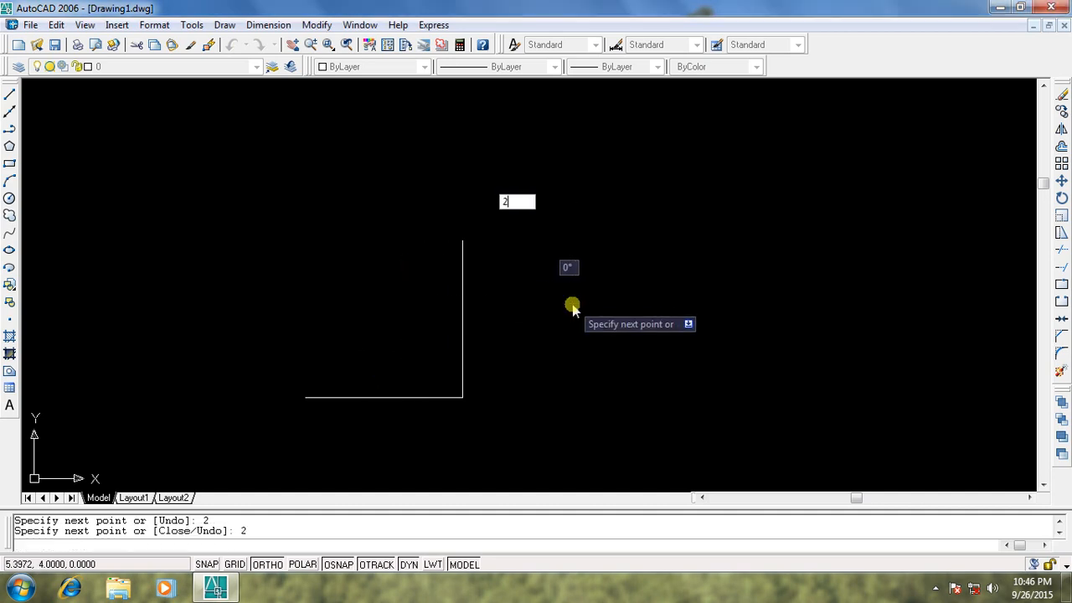
{"action": "key", "text": "Return"}
{"action": "type", "text": "2"}
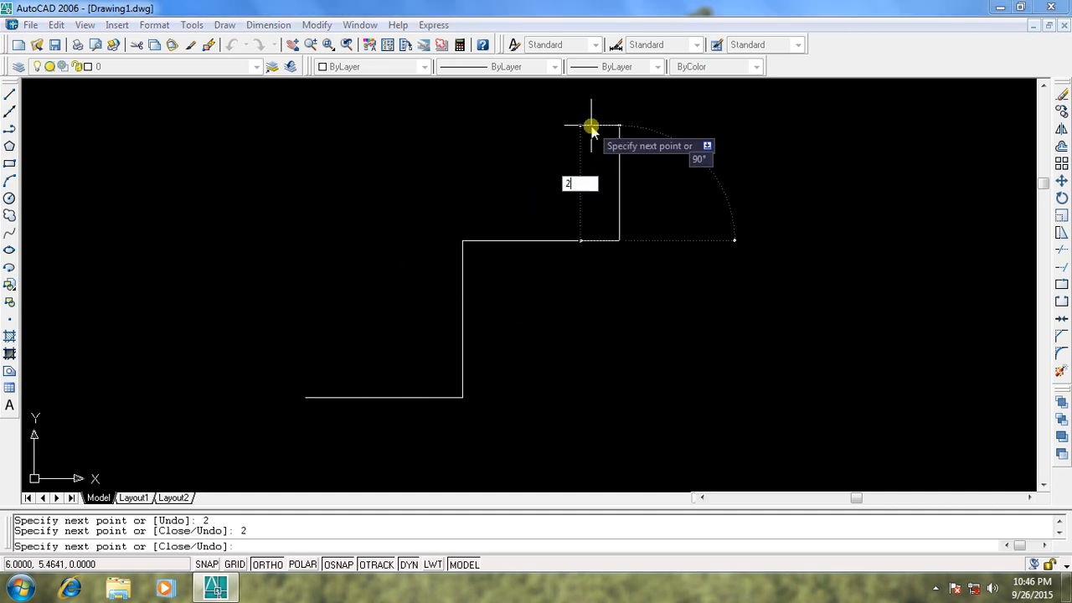
{"action": "key", "text": "Return"}
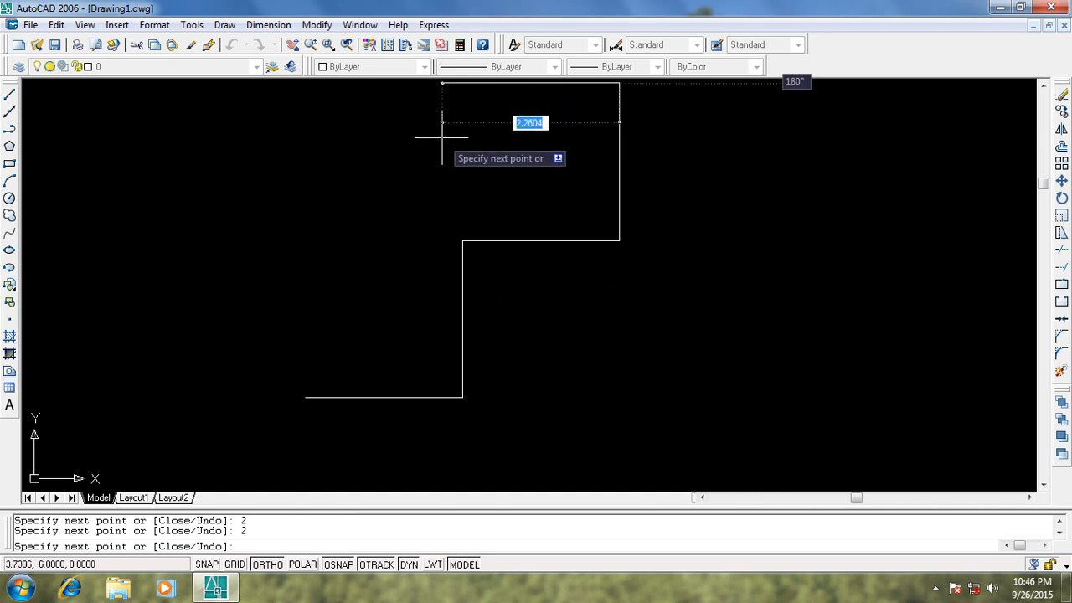
{"action": "type", "text": "2"}
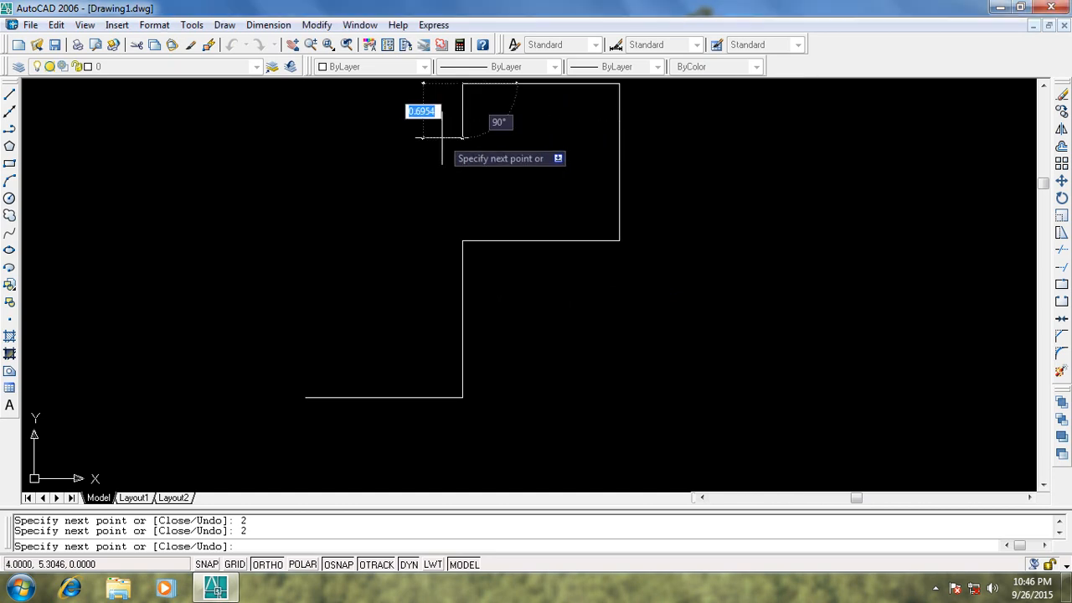
Continue the line around the cross's top arm with segments 2 units up, 2 units left and 2 units down
{"action": "scroll", "coordinate": [442, 137], "scroll_direction": "down", "scroll_amount": 5}
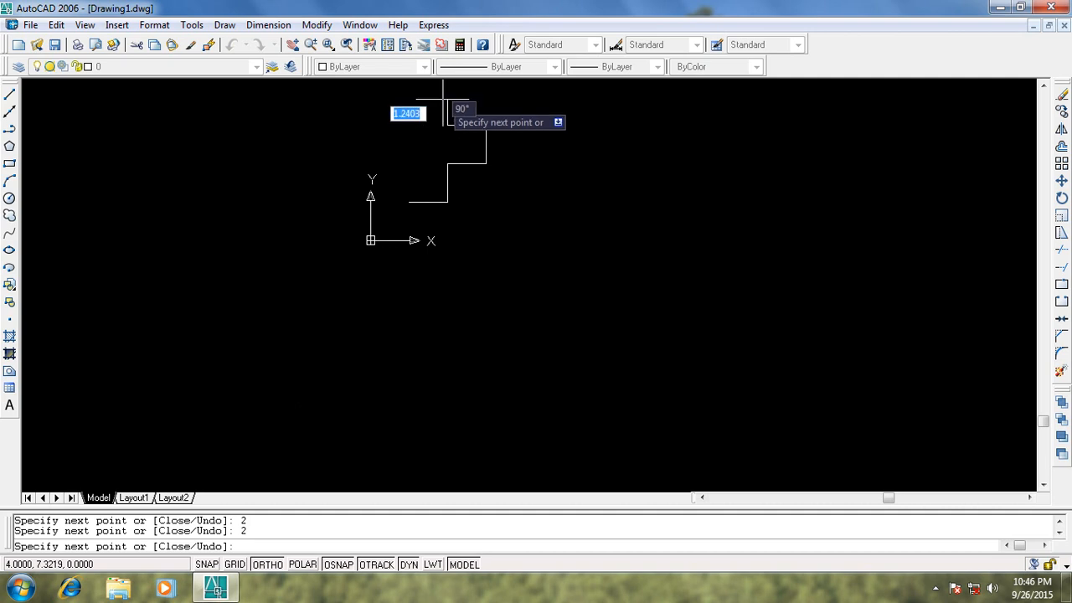
{"action": "type", "text": "2"}
{"action": "key", "text": "Return"}
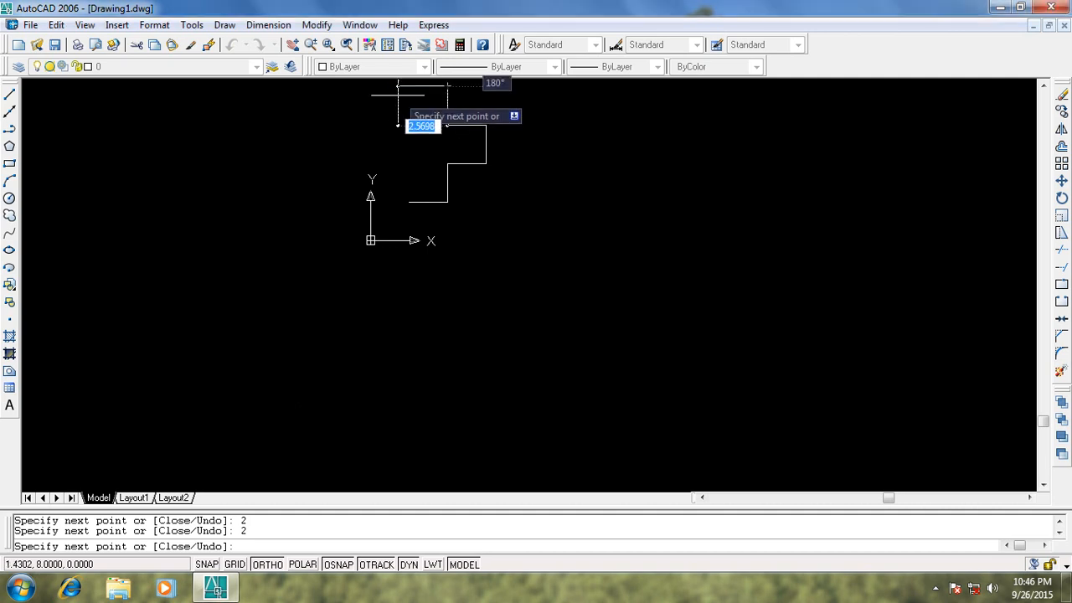
{"action": "type", "text": "2"}
{"action": "key", "text": "Return"}
{"action": "type", "text": "2"}
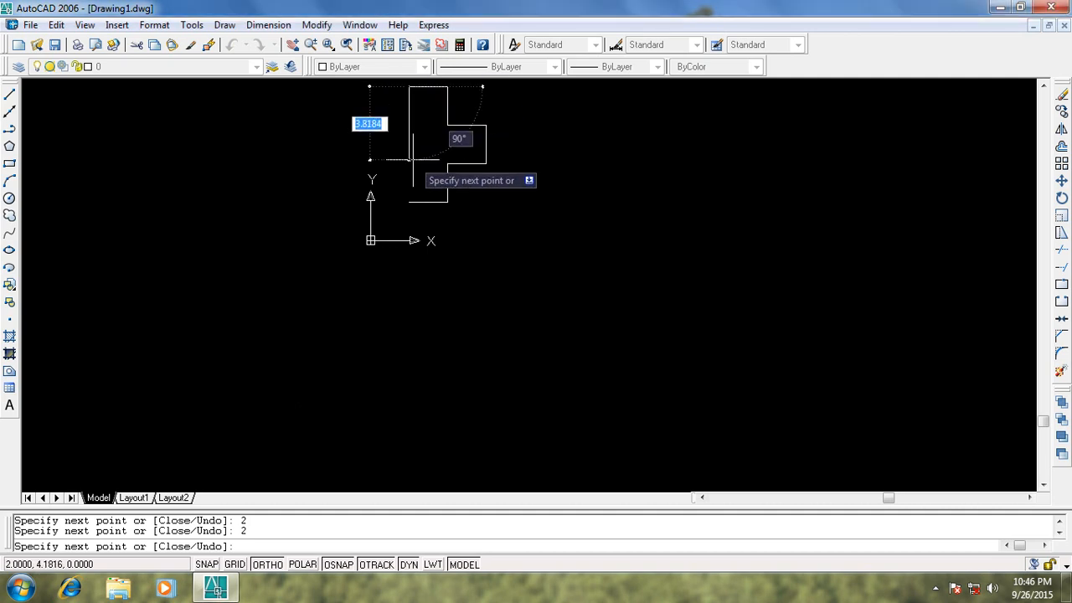
{"action": "key", "text": "Return"}
Close the cross with 2-unit segments left, down, right and down to the start point, and end the line
{"action": "type", "text": "2"}
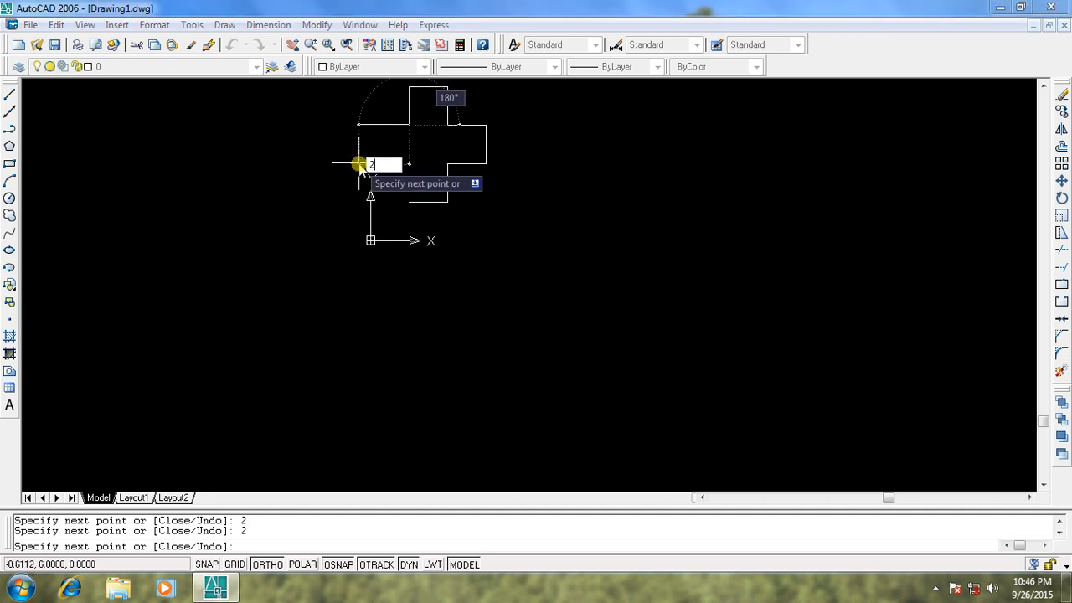
{"action": "key", "text": "Return"}
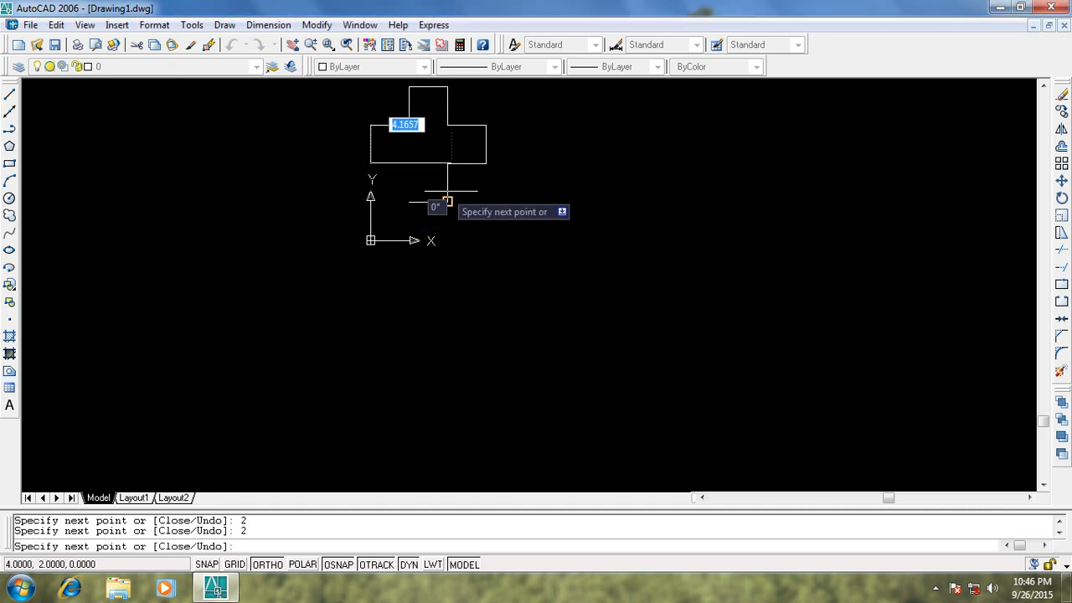
{"action": "type", "text": "2"}
{"action": "key", "text": "Return"}
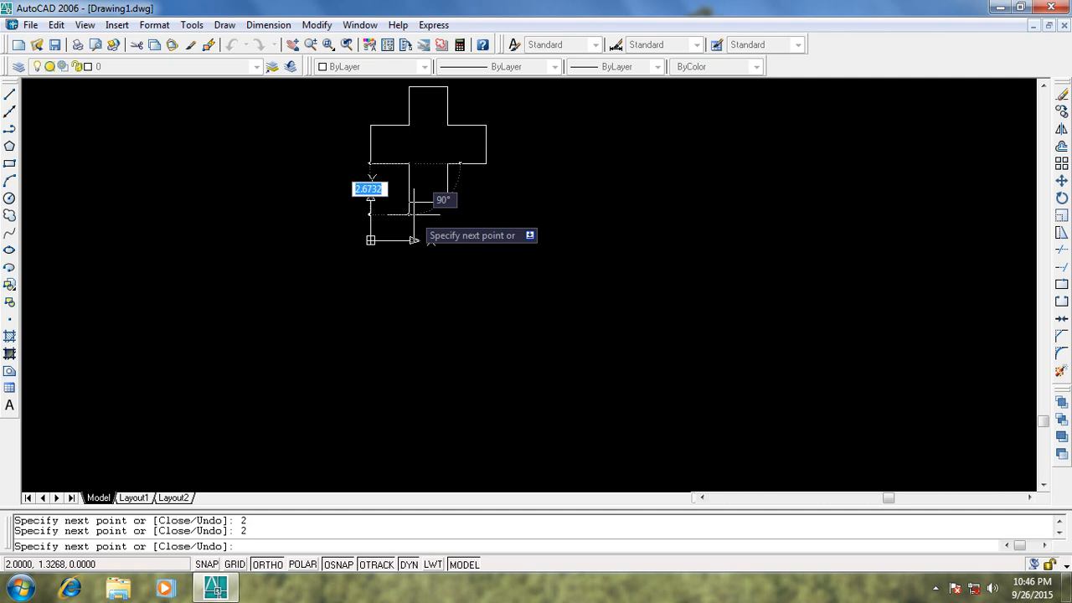
{"action": "type", "text": "2"}
{"action": "key", "text": "Return"}
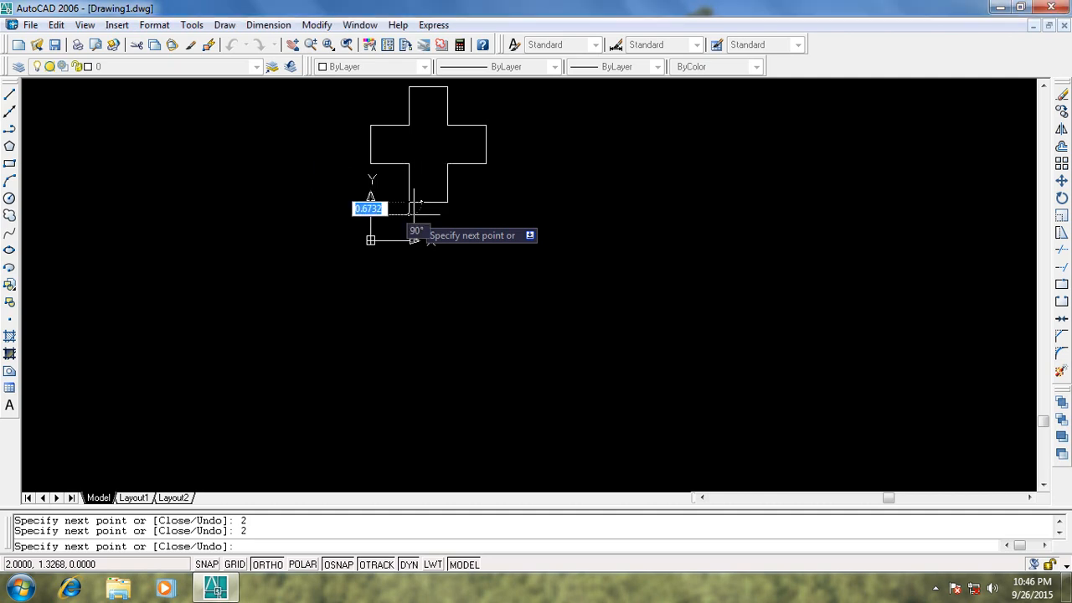
{"action": "key", "text": "Escape"}
Add a horizontal linear dimension for the top edge of the cross's upper arm, placed above it
{"action": "scroll", "coordinate": [443, 99], "scroll_direction": "up", "scroll_amount": 3}
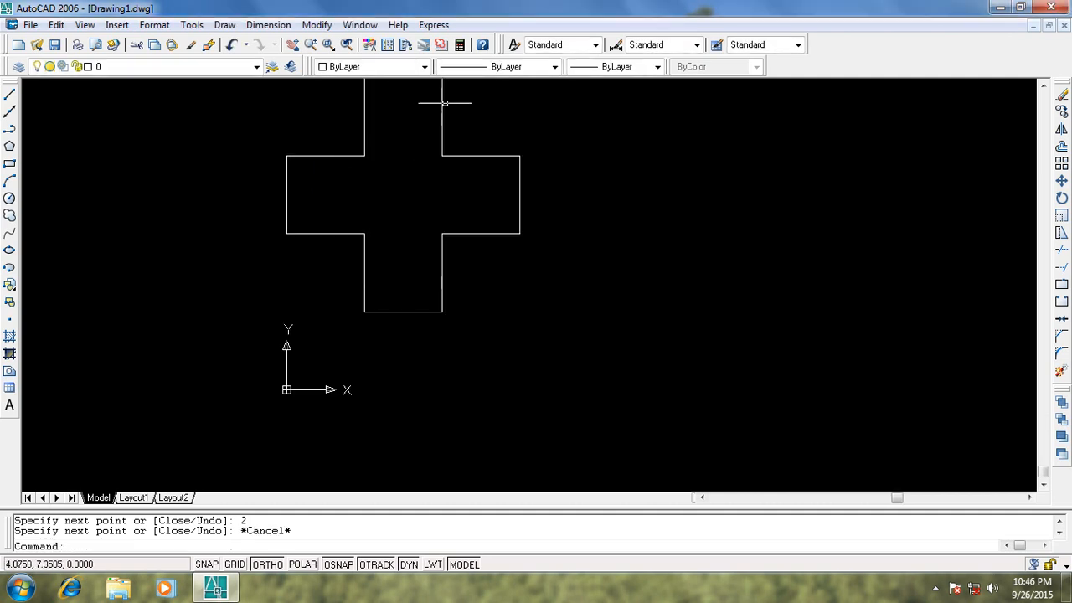
{"action": "left_click", "coordinate": [293, 45]}
{"action": "left_click_drag", "start_coordinate": [459, 222], "coordinate": [546, 287]}
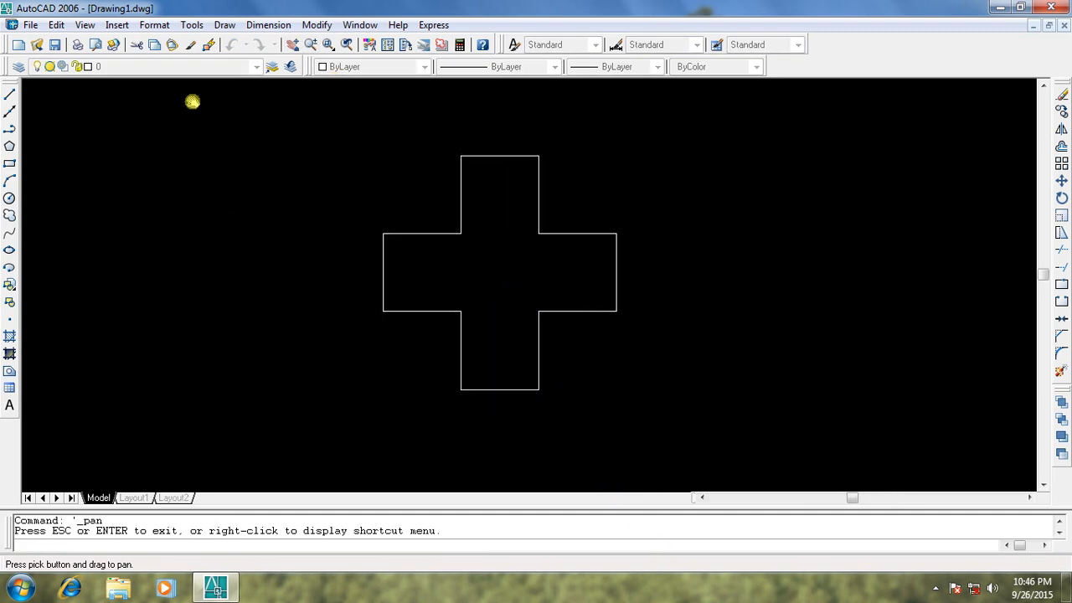
{"action": "left_click", "coordinate": [276, 25]}
{"action": "left_click", "coordinate": [261, 65]}
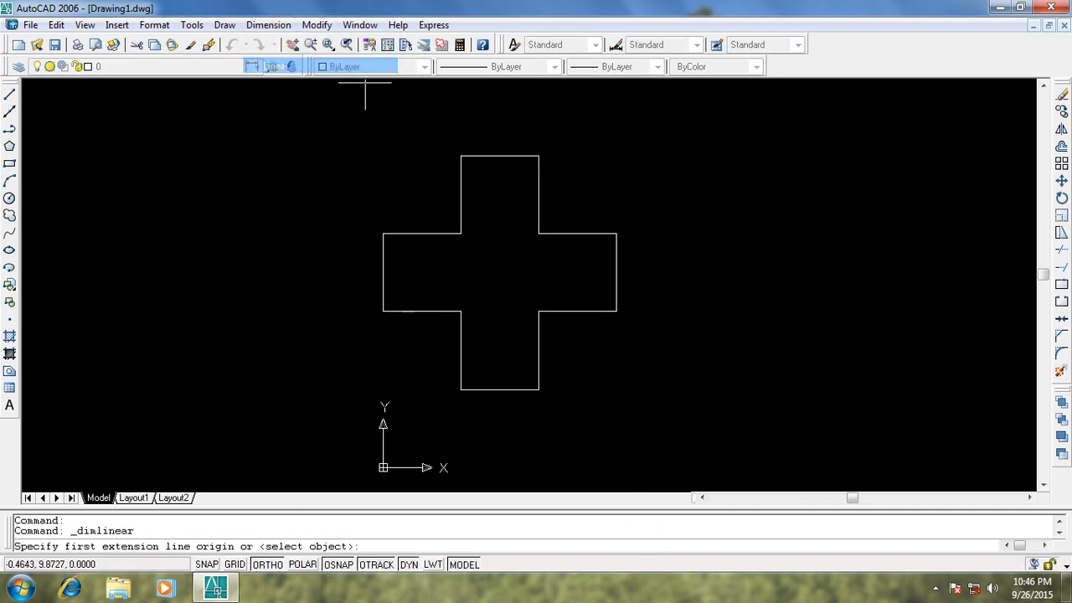
{"action": "left_click", "coordinate": [461, 157]}
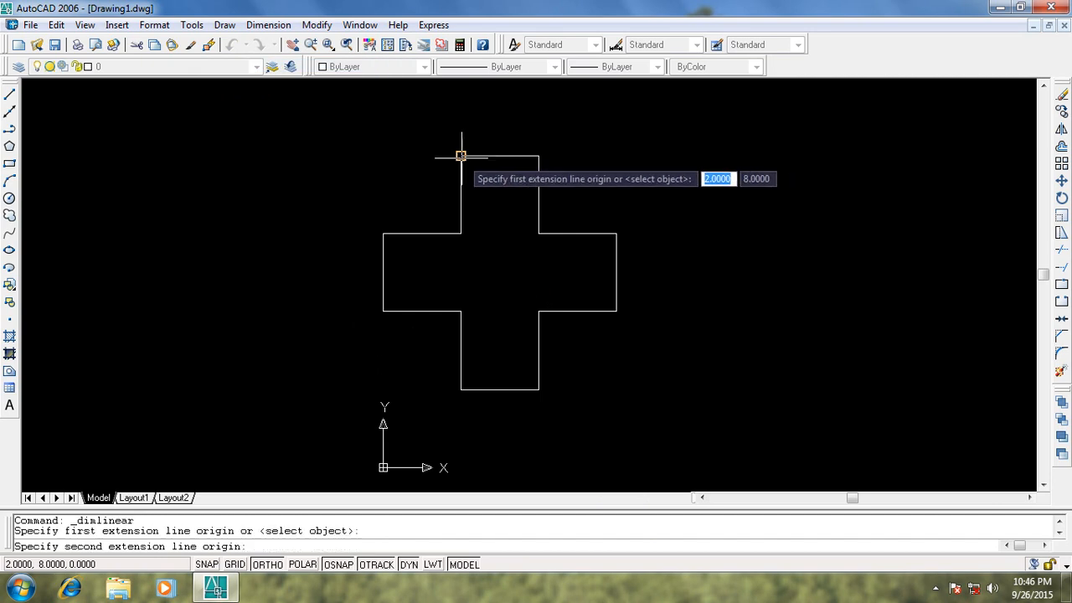
{"action": "left_click", "coordinate": [538, 156]}
{"action": "left_click", "coordinate": [538, 128]}
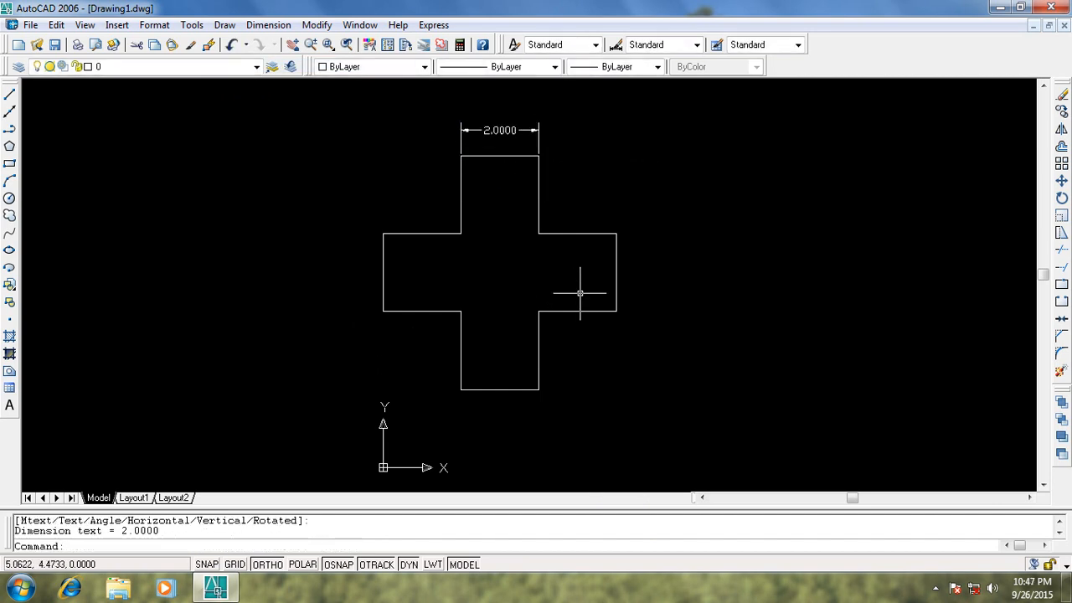
Add a vertical linear dimension for the right edge of the cross's bottom arm, placed to its right
{"action": "left_click", "coordinate": [268, 24]}
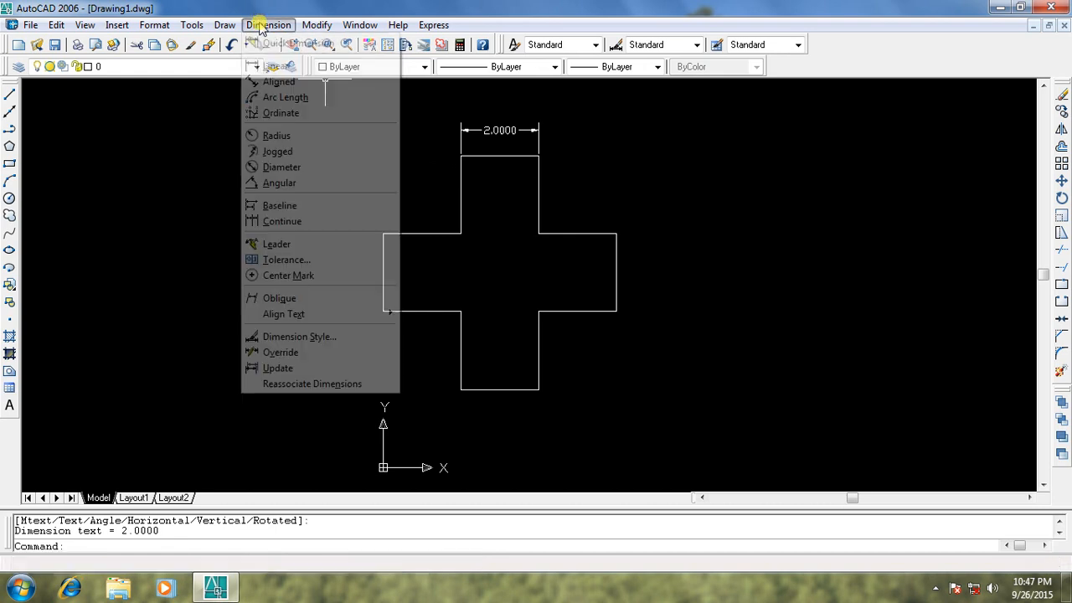
{"action": "left_click", "coordinate": [289, 67]}
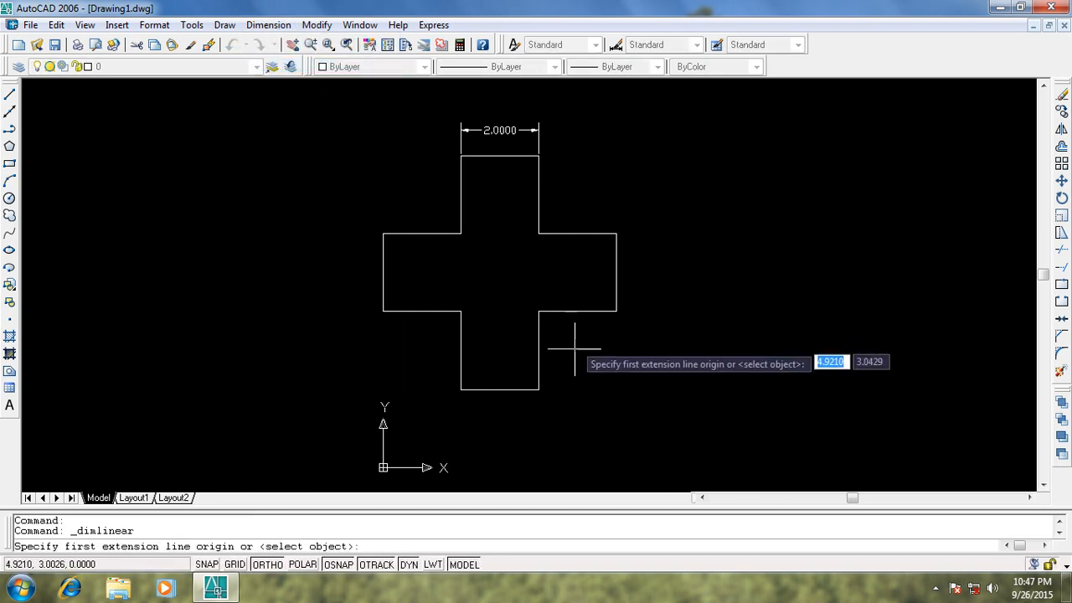
{"action": "left_click", "coordinate": [539, 310]}
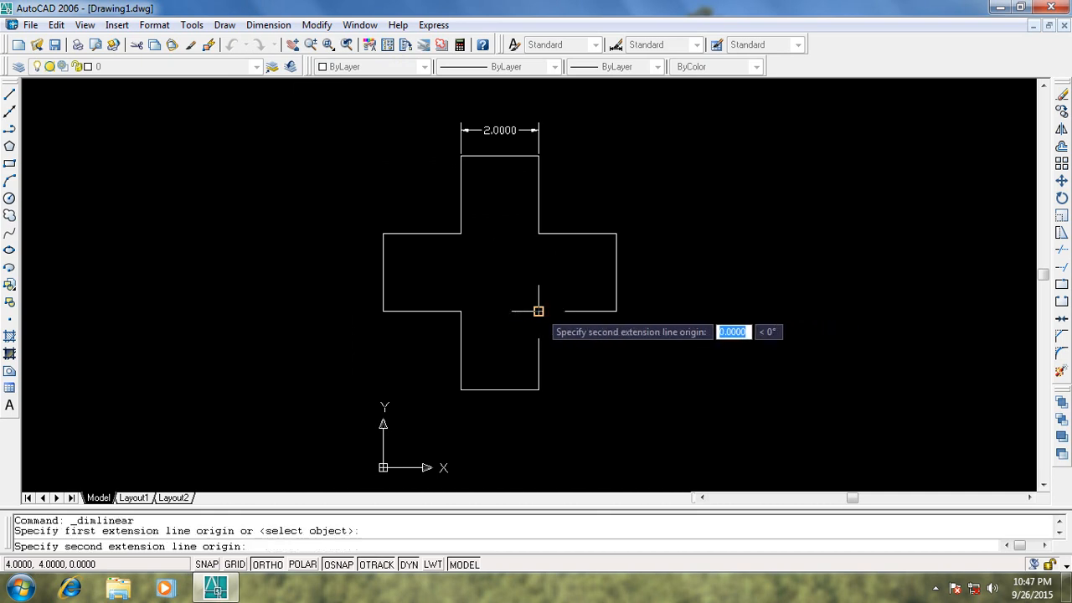
{"action": "left_click", "coordinate": [539, 389]}
{"action": "left_click", "coordinate": [559, 394]}
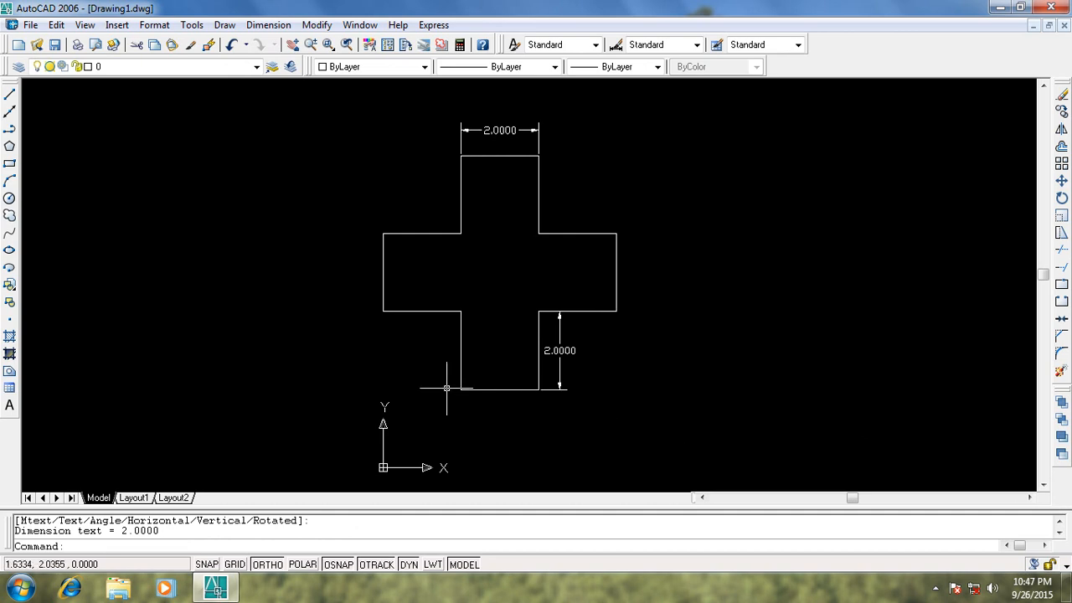
Add multiline text reading "(2,2)" just below the lower-left corner of the cross's bottom arm
{"action": "left_click", "coordinate": [10, 406]}
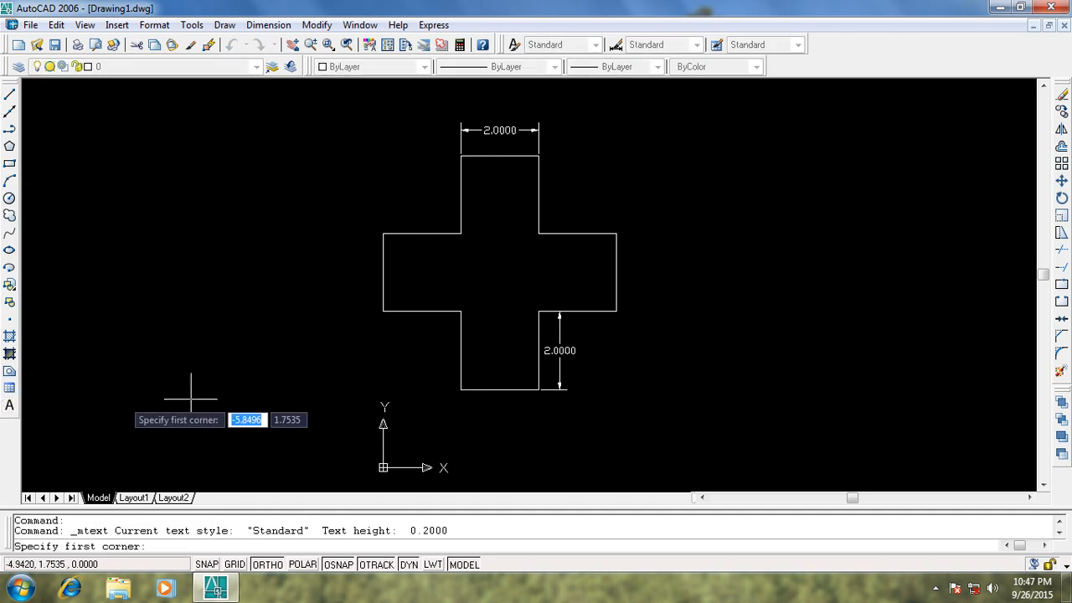
{"action": "left_click", "coordinate": [417, 392]}
{"action": "left_click", "coordinate": [467, 419]}
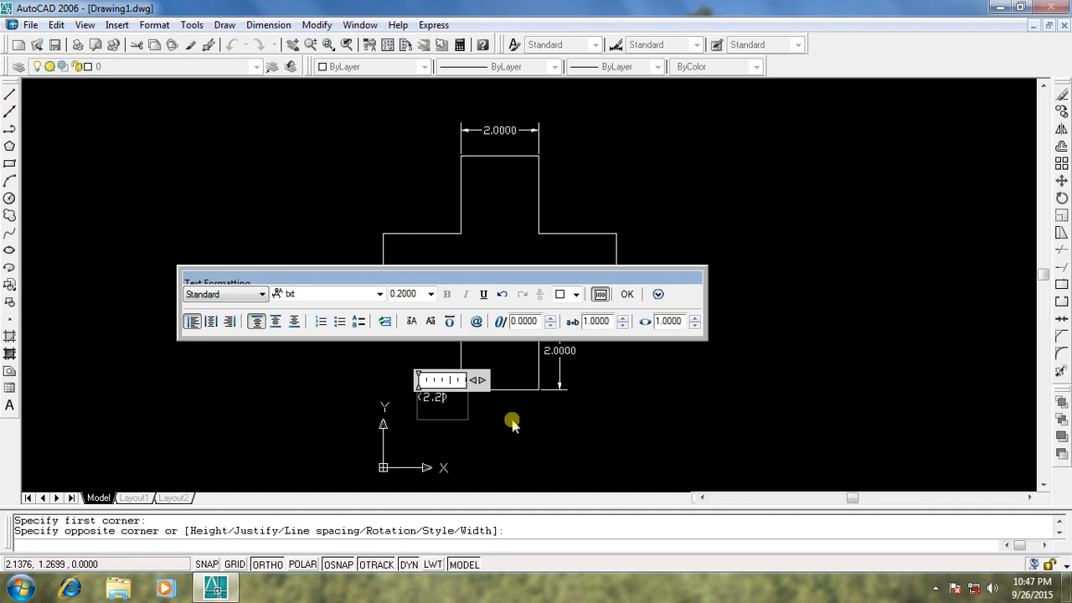
Change the font of the whole (2,2) text to Trebuchet MS
{"action": "left_click", "coordinate": [379, 294]}
{"action": "scroll", "coordinate": [306, 346], "scroll_direction": "down", "scroll_amount": 3}
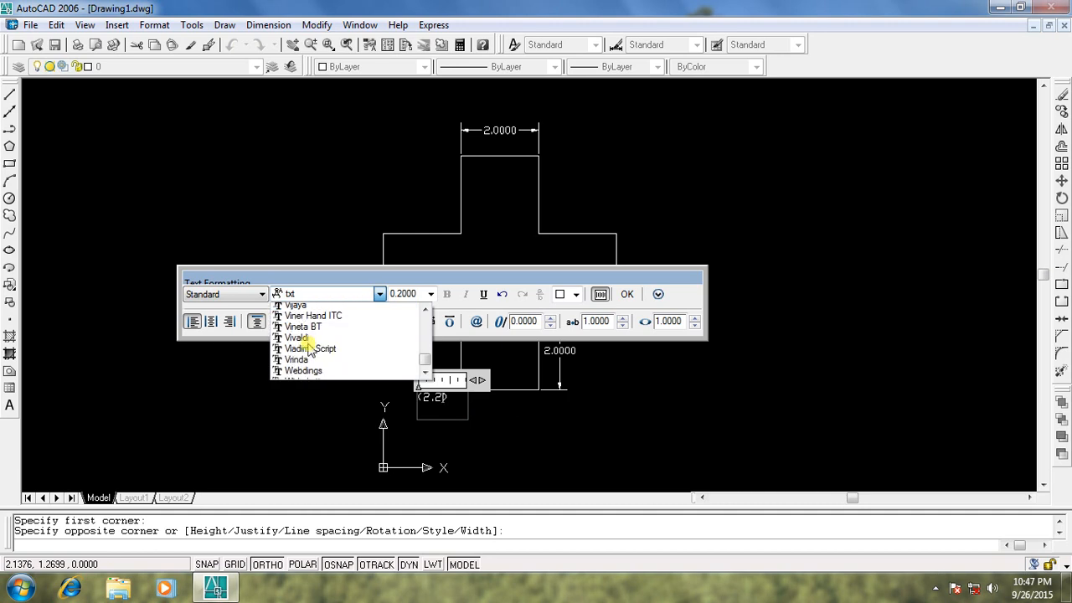
{"action": "scroll", "coordinate": [308, 345], "scroll_direction": "up", "scroll_amount": 4}
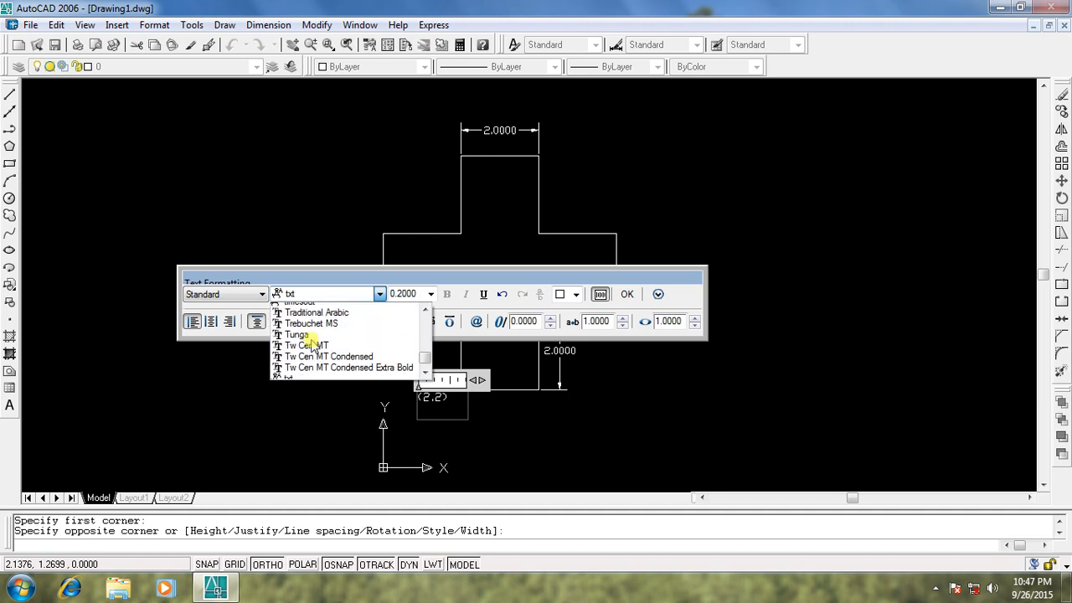
{"action": "left_click", "coordinate": [325, 352]}
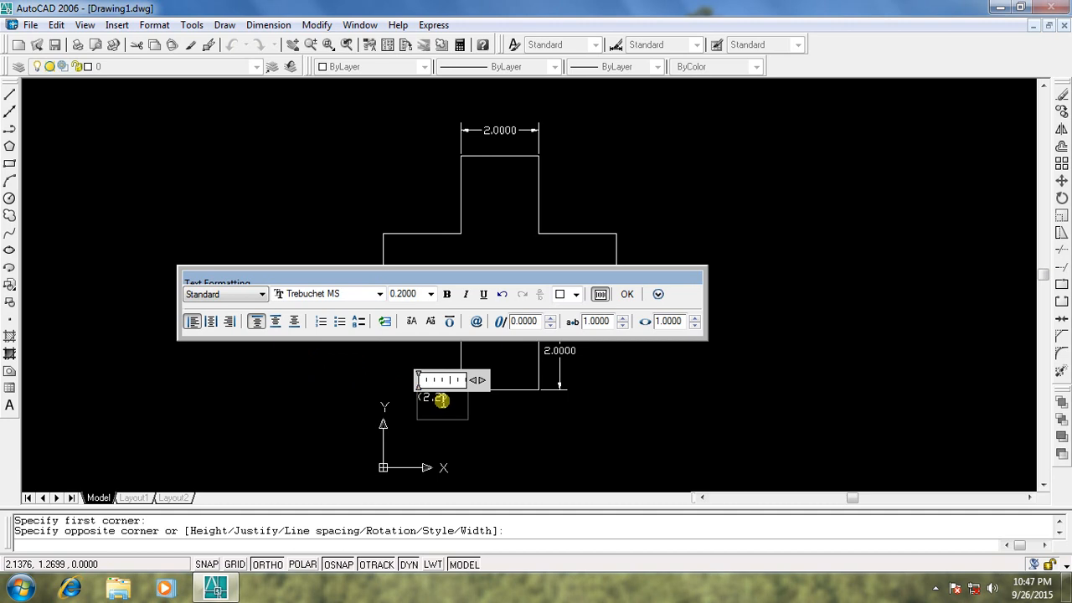
{"action": "left_click_drag", "start_coordinate": [444, 397], "coordinate": [413, 398]}
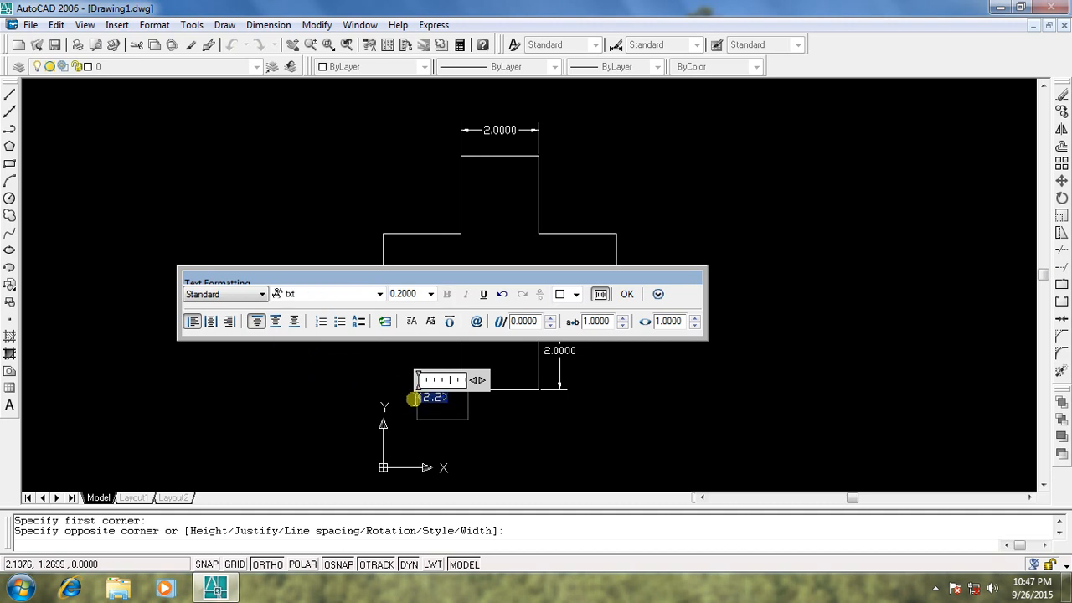
{"action": "left_click", "coordinate": [379, 294]}
{"action": "scroll", "coordinate": [303, 339], "scroll_direction": "up", "scroll_amount": 3}
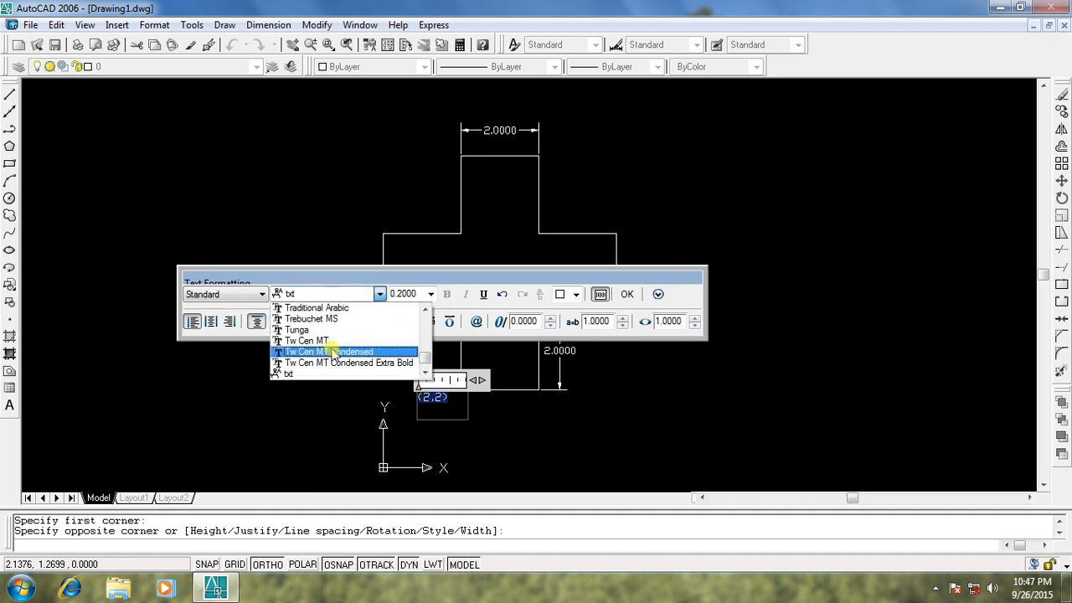
{"action": "left_click", "coordinate": [300, 318]}
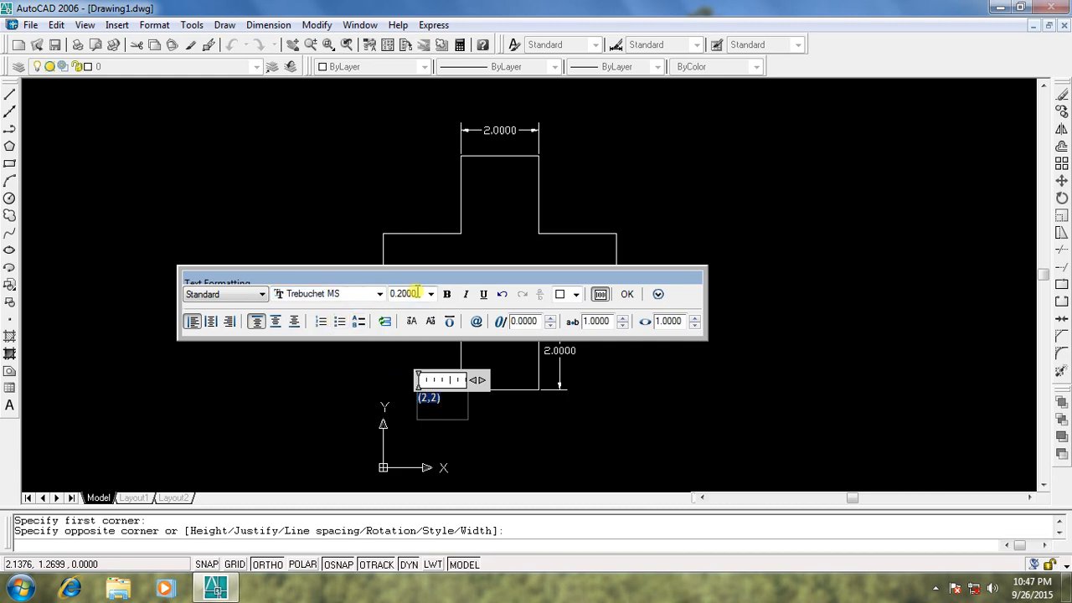
Make the (2,2) text bold and set its character tracking to 2
{"action": "left_click", "coordinate": [447, 296]}
{"action": "left_click", "coordinate": [404, 294]}
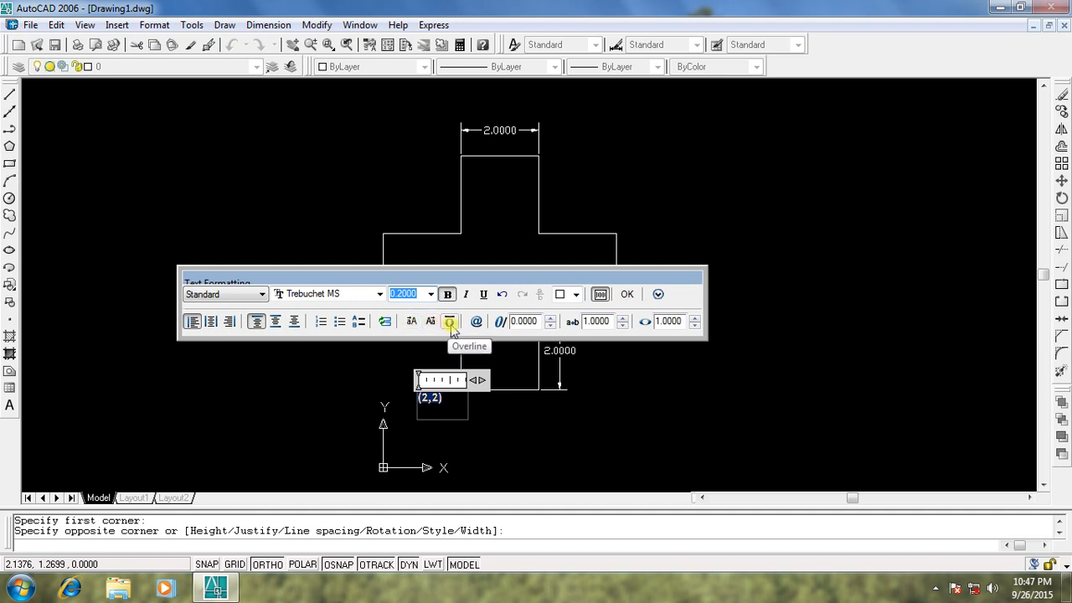
{"action": "left_click", "coordinate": [624, 317]}
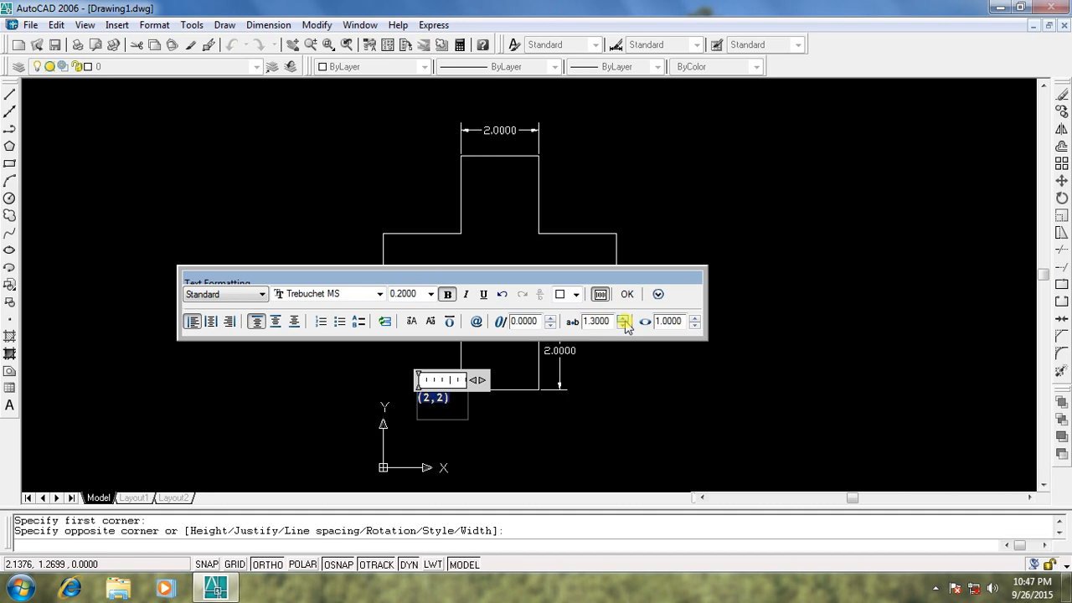
{"action": "left_click_drag", "start_coordinate": [613, 321], "coordinate": [550, 321]}
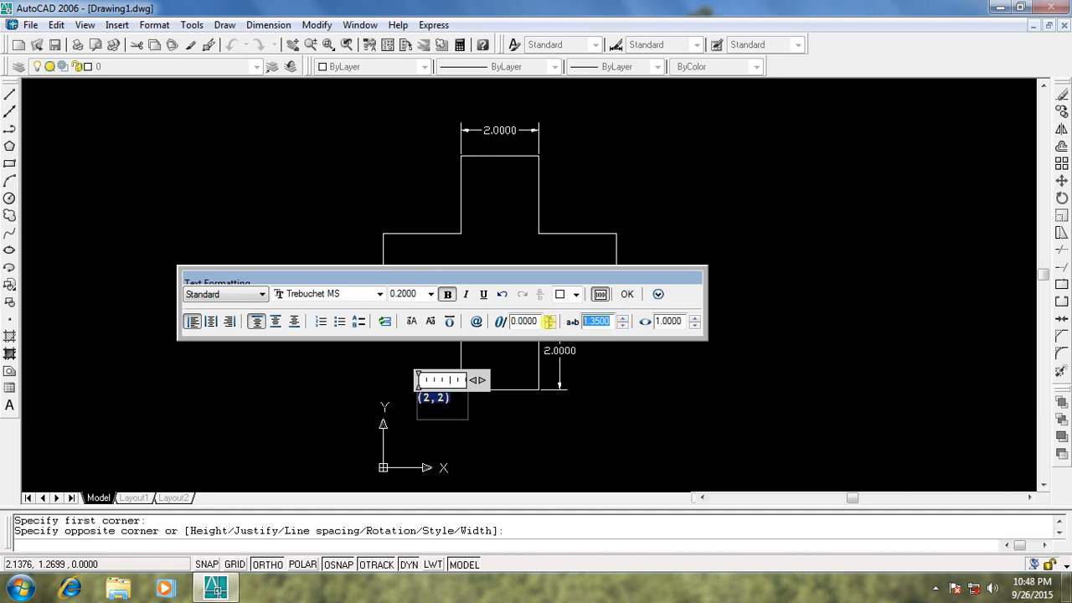
{"action": "type", "text": "2"}
{"action": "key", "text": "Return"}
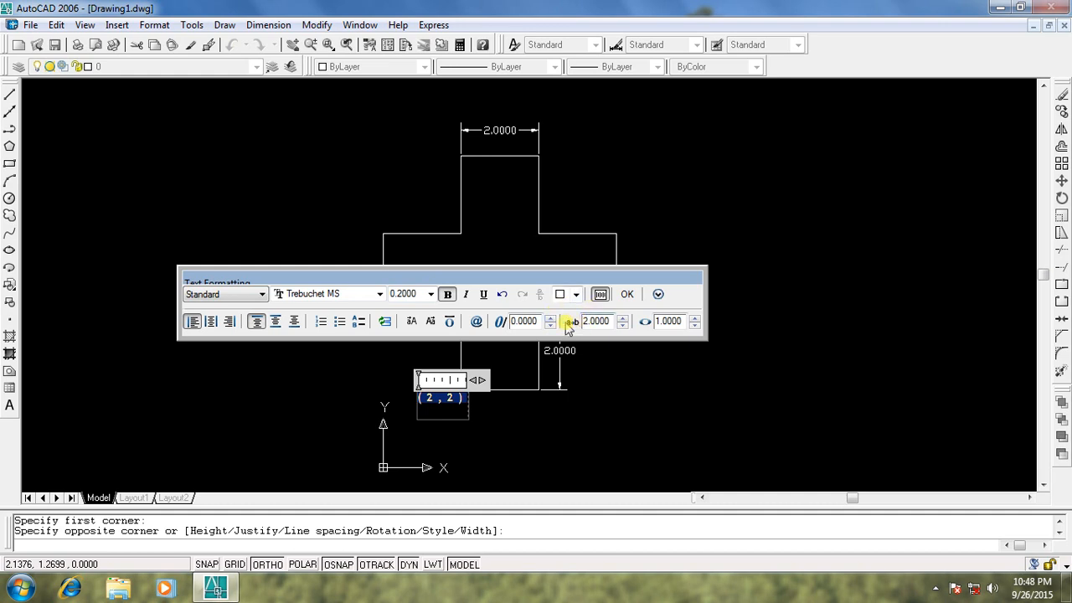
Try a larger width factor on the (2,2) text and return it to 1
{"action": "left_click", "coordinate": [695, 319]}
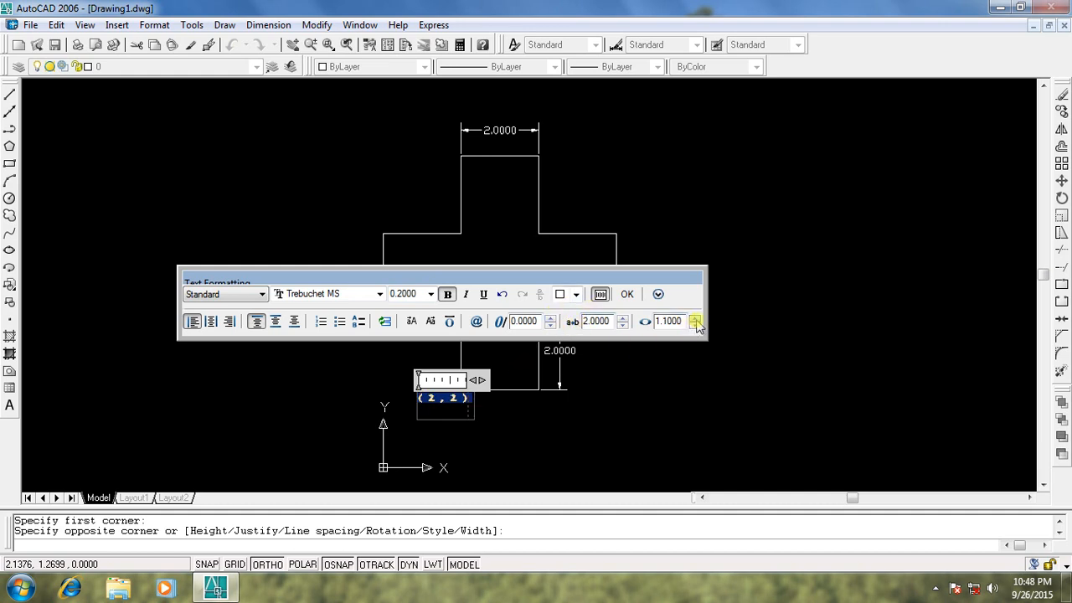
{"action": "left_click", "coordinate": [695, 319]}
{"action": "left_click", "coordinate": [695, 326]}
{"action": "left_click", "coordinate": [695, 326]}
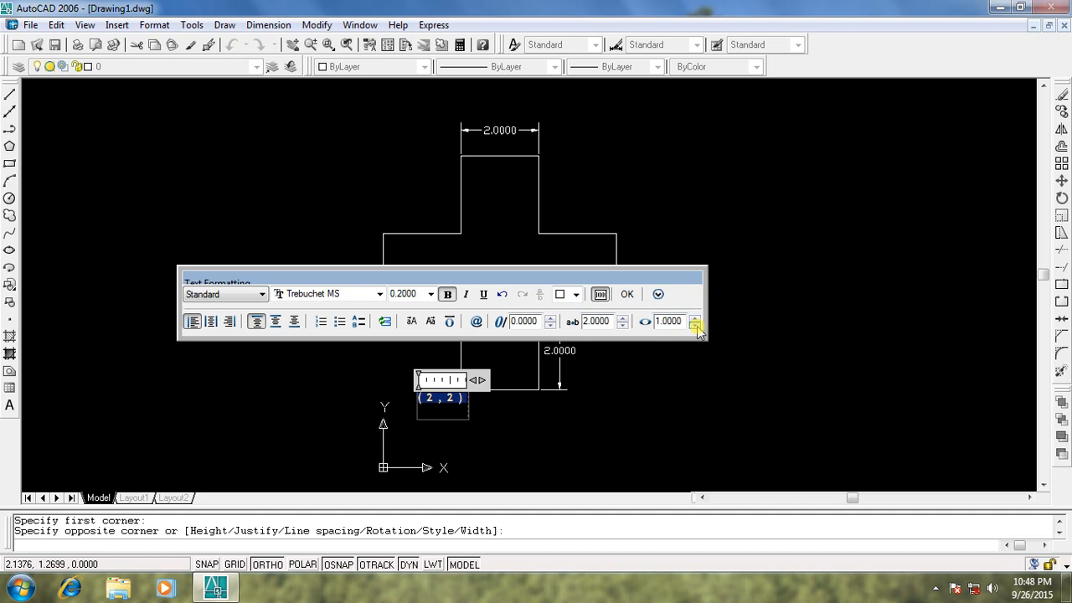
Look at the text editor's further options and finish editing the (2,2) text
{"action": "left_click", "coordinate": [658, 296]}
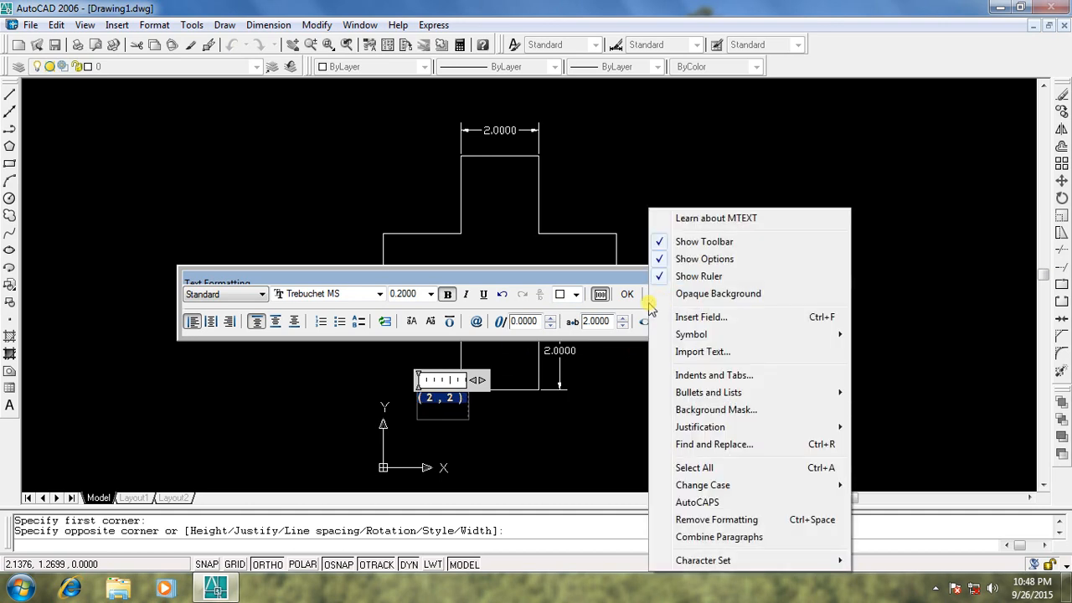
{"action": "left_click", "coordinate": [627, 297]}
{"action": "left_click", "coordinate": [627, 297]}
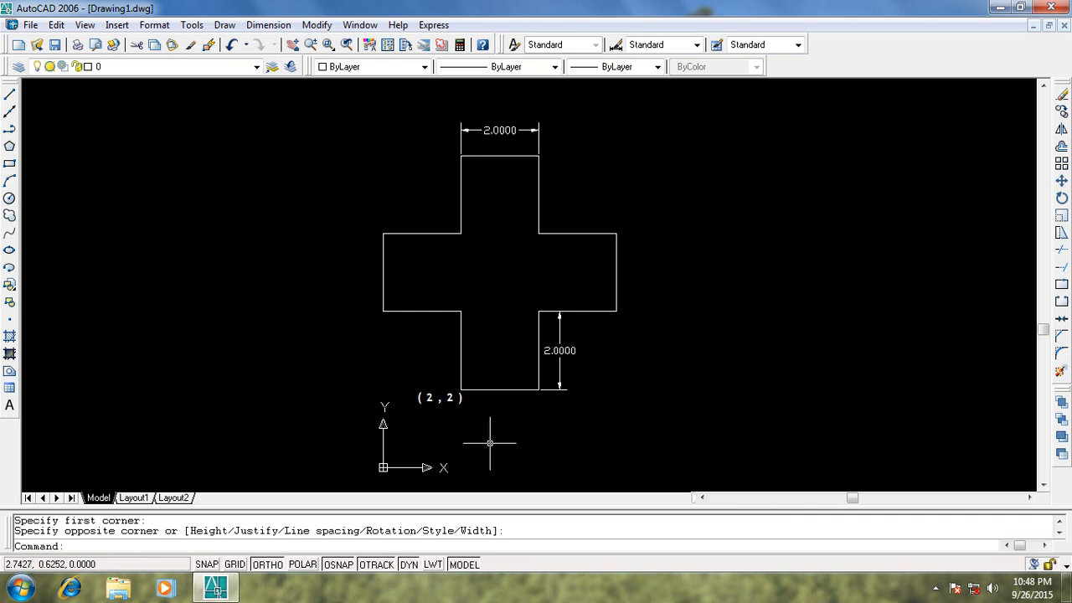
Erase every object in the drawing, including the cross, its dimensions and the text
{"action": "key", "text": "ctrl+a"}
{"action": "key", "text": "Delete"}
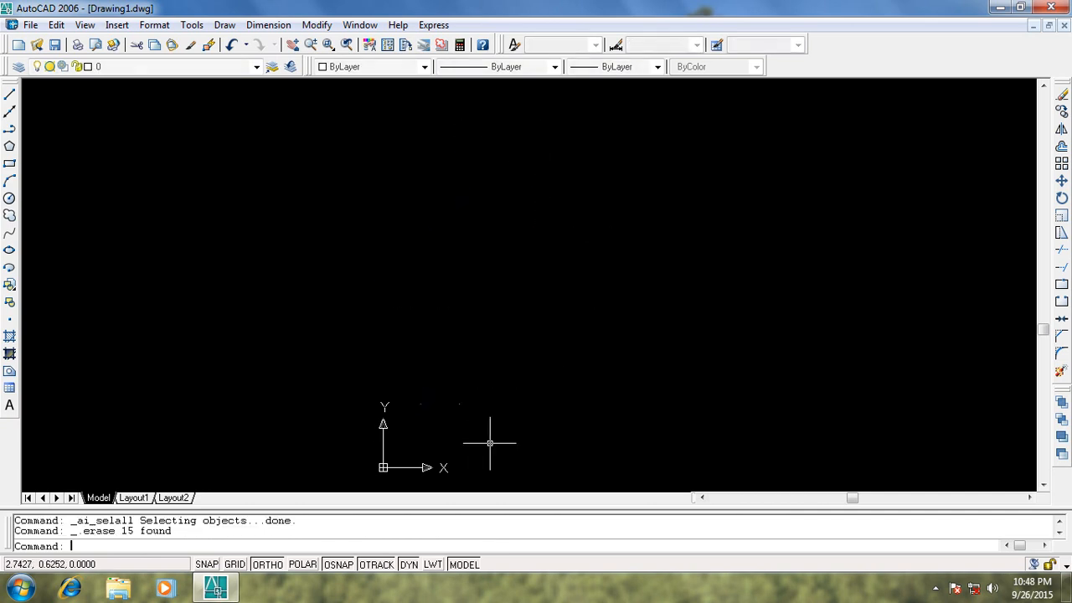
{"action": "key", "text": "Escape"}
{"action": "key", "text": "Escape"}
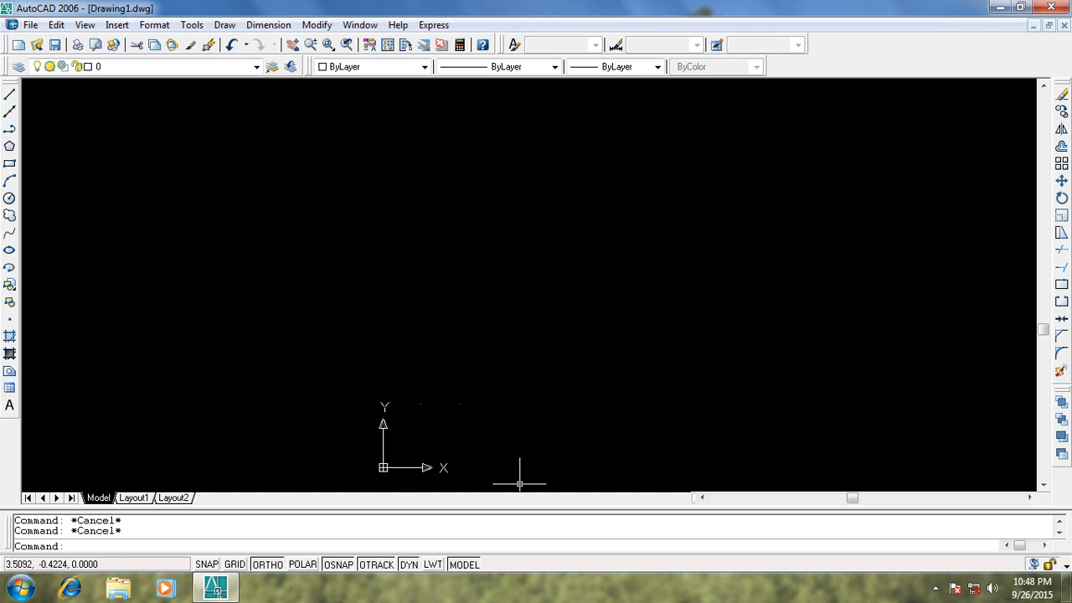
Run UCSICON with the Noorigin option to move the coordinate icon away from the origin
{"action": "type", "text": "U"}
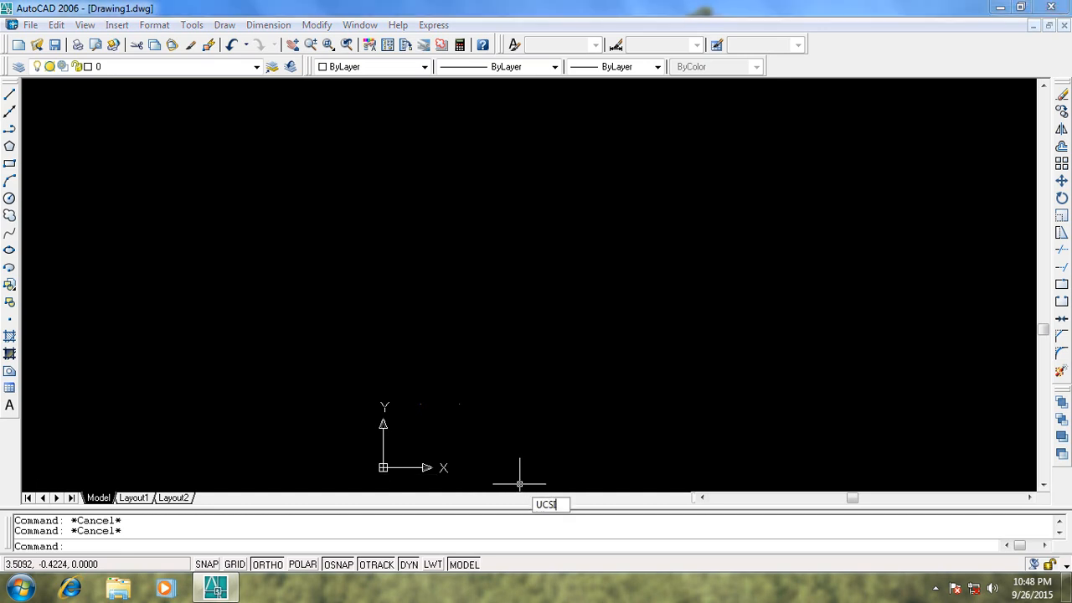
{"action": "type", "text": "CSICON"}
{"action": "key", "text": "Return"}
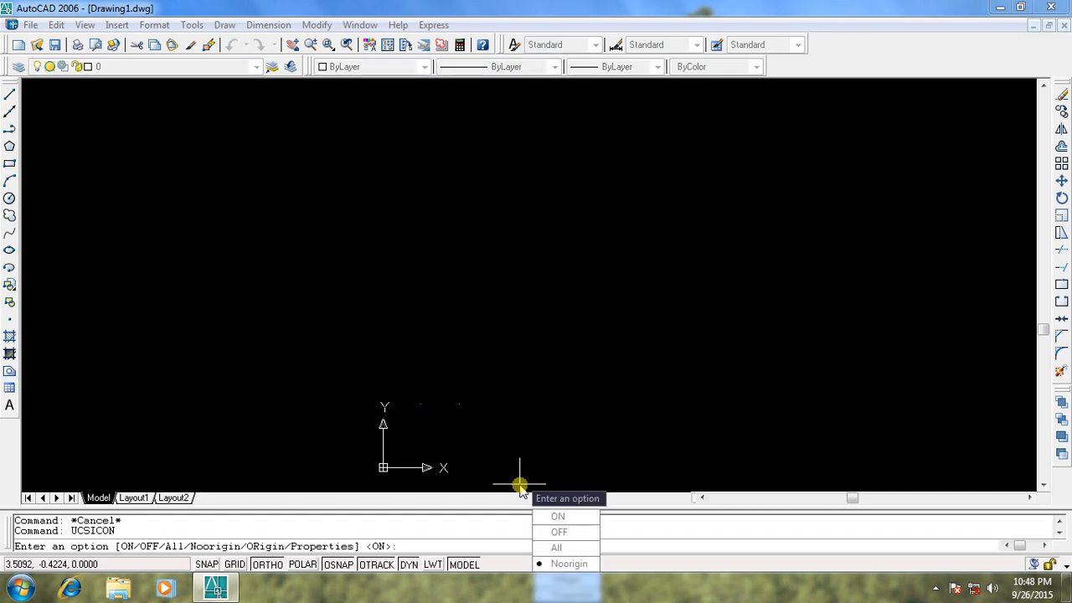
{"action": "key", "text": "Return"}
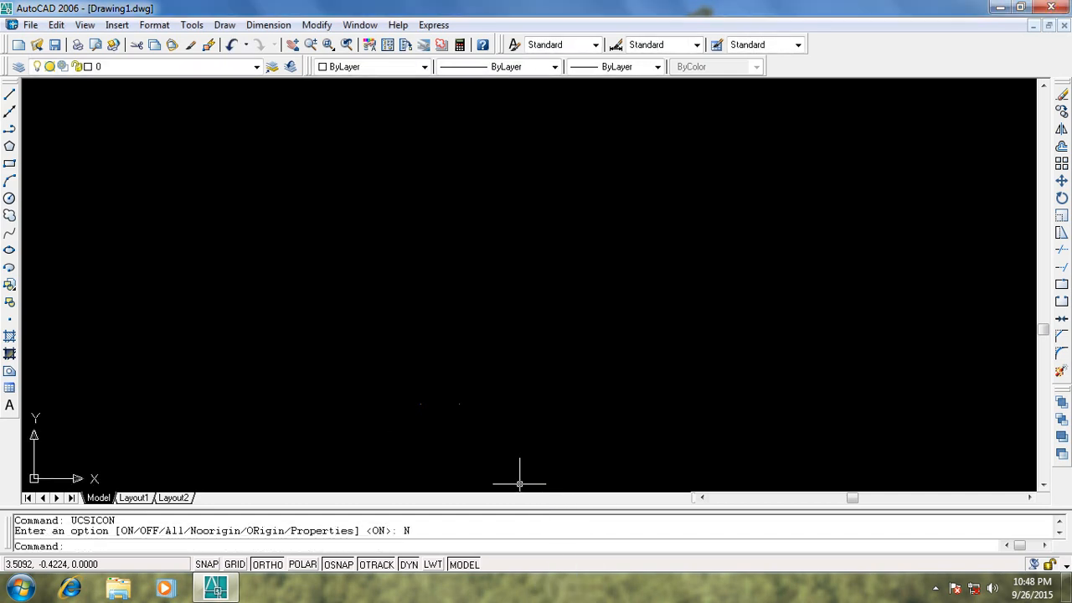
{"action": "left_click", "coordinate": [492, 397]}
{"action": "left_click", "coordinate": [367, 411]}
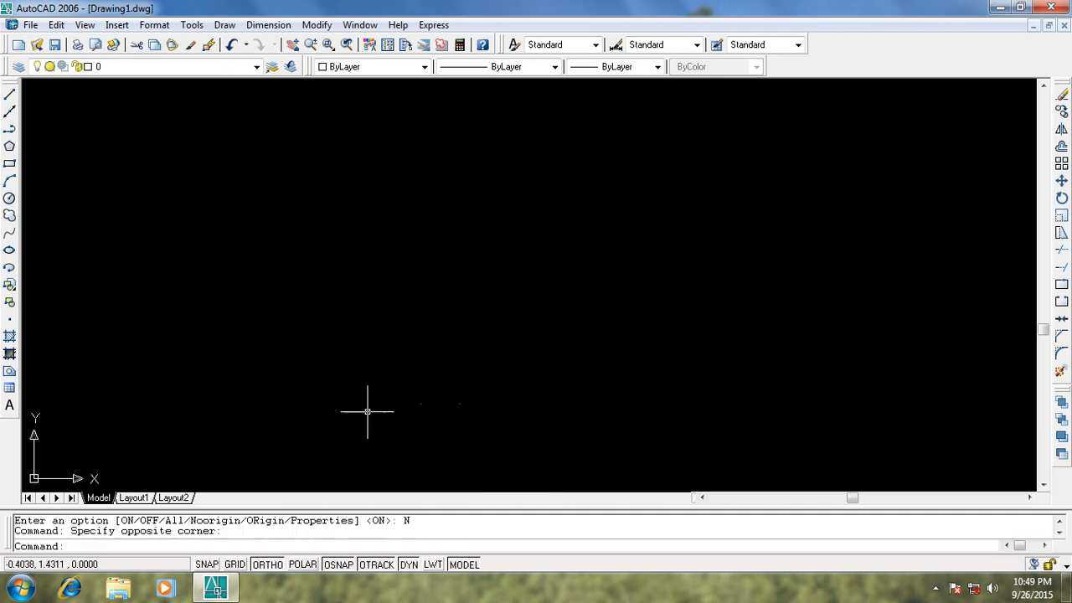
{"action": "left_click", "coordinate": [426, 423]}
{"action": "scroll", "coordinate": [485, 410], "scroll_direction": "down", "scroll_amount": 5}
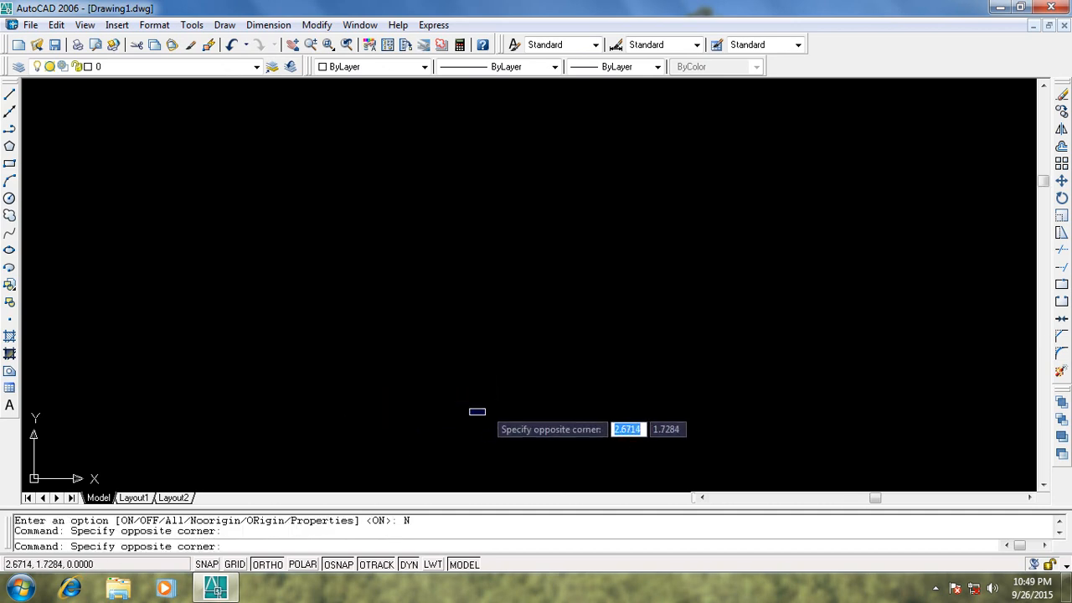
{"action": "scroll", "coordinate": [485, 408], "scroll_direction": "up", "scroll_amount": 8}
{"action": "key", "text": "Escape"}
{"action": "key", "text": "Escape"}
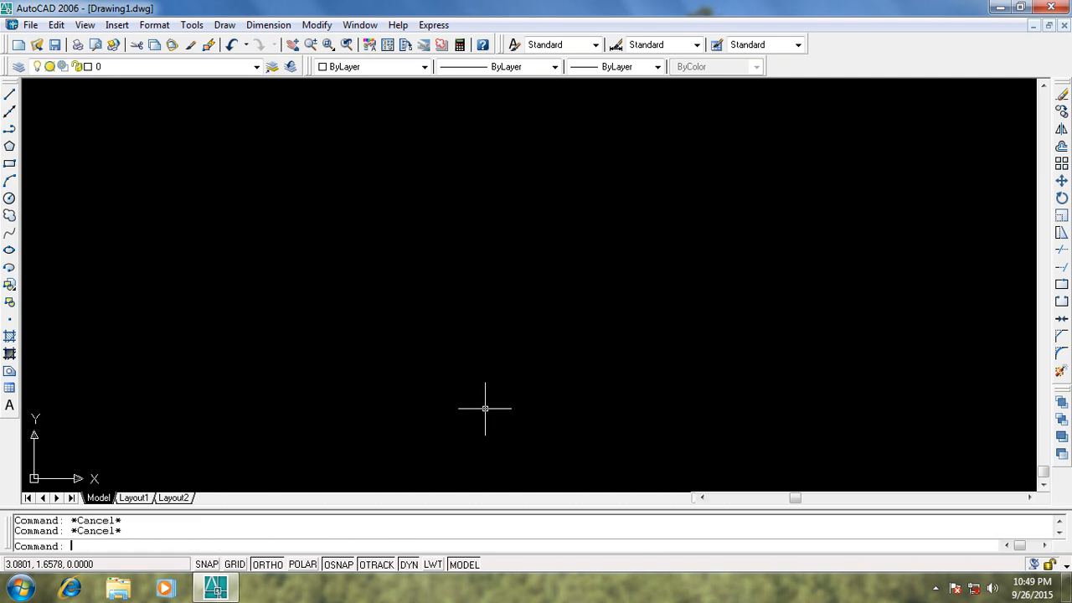
Draw a horizontal line 5 units long to the right from point 2,2, and end the command
{"action": "type", "text": "L"}
{"action": "key", "text": "Return"}
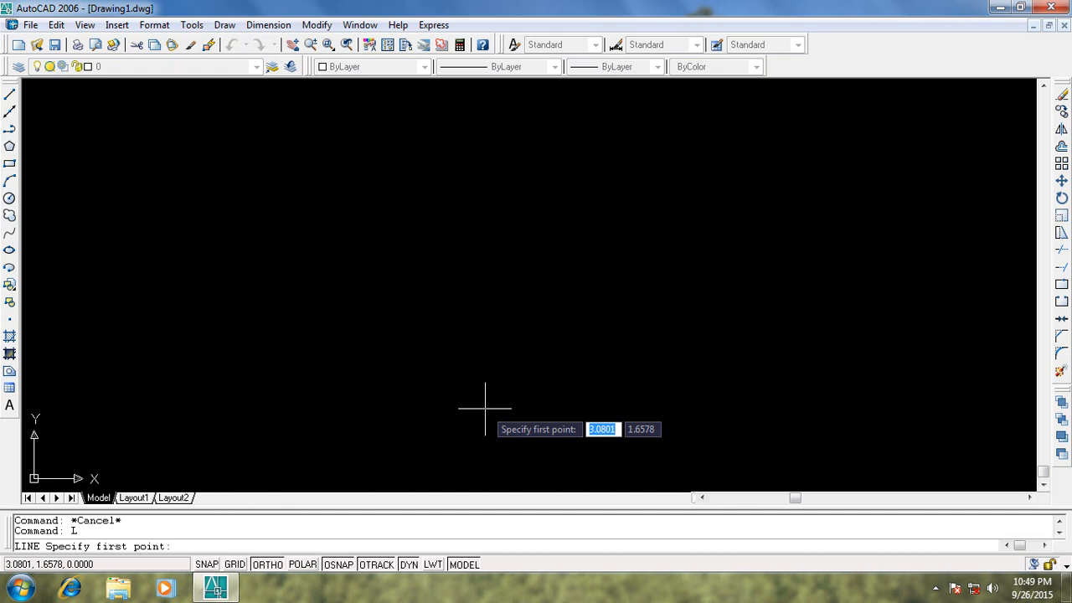
{"action": "type", "text": "2"}
{"action": "key", "text": "Tab"}
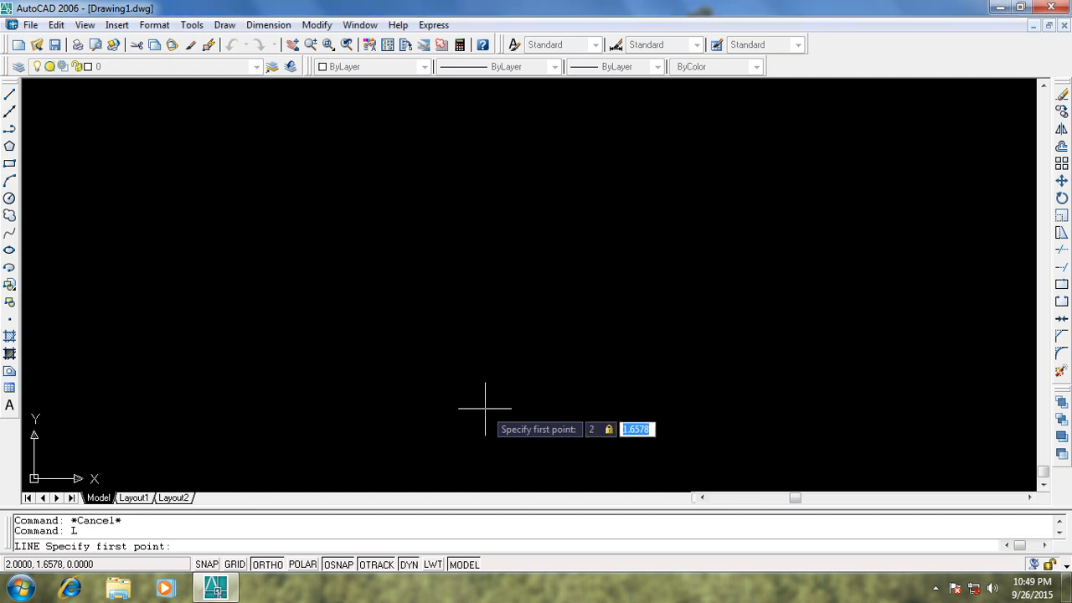
{"action": "type", "text": "2"}
{"action": "key", "text": "Return"}
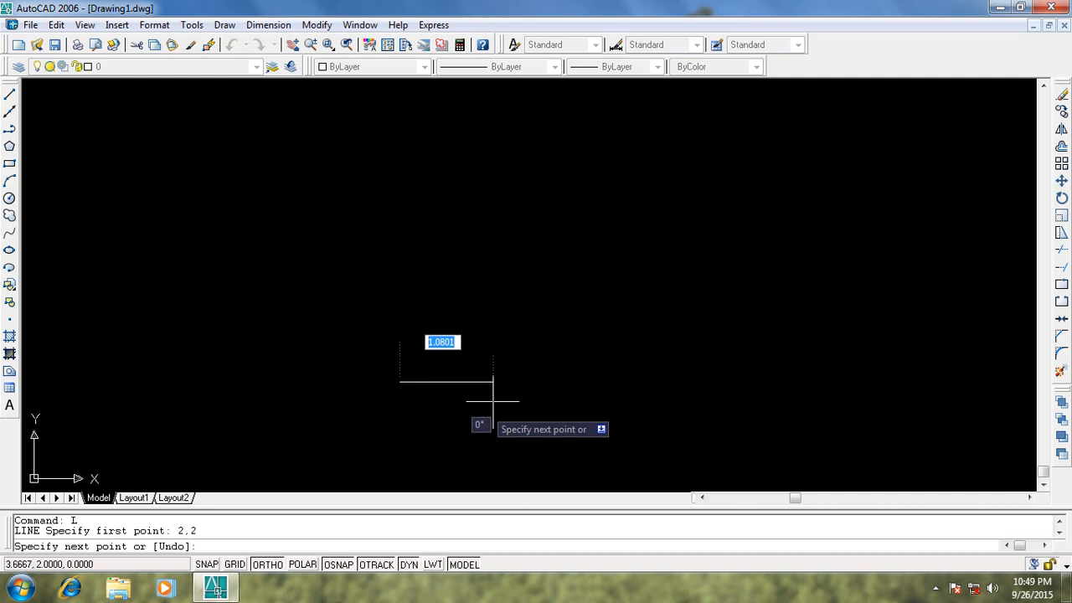
{"action": "type", "text": "5"}
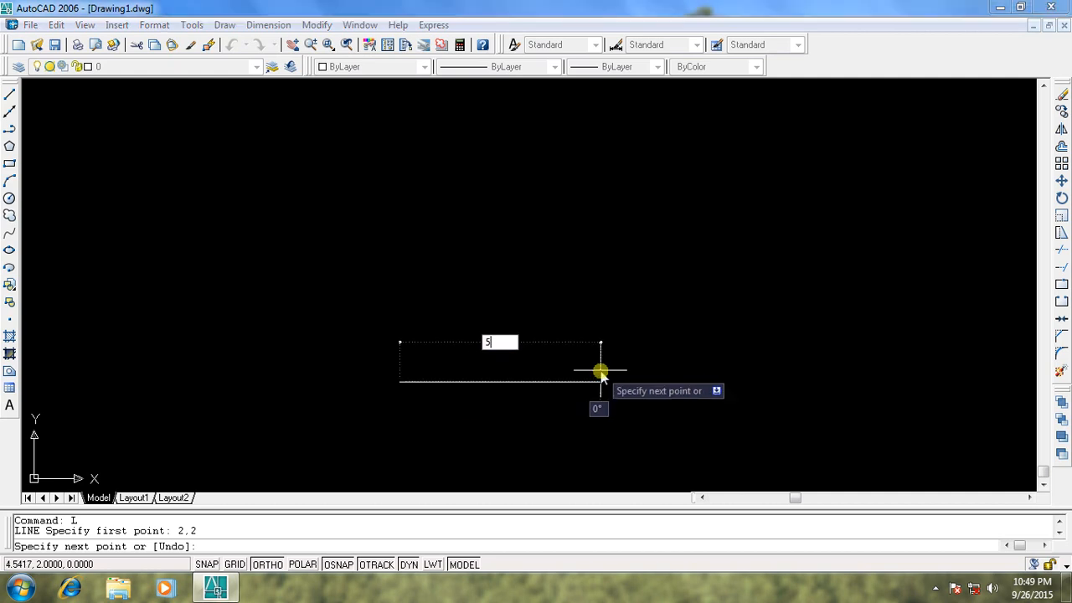
{"action": "key", "text": "Return"}
{"action": "key", "text": "Escape"}
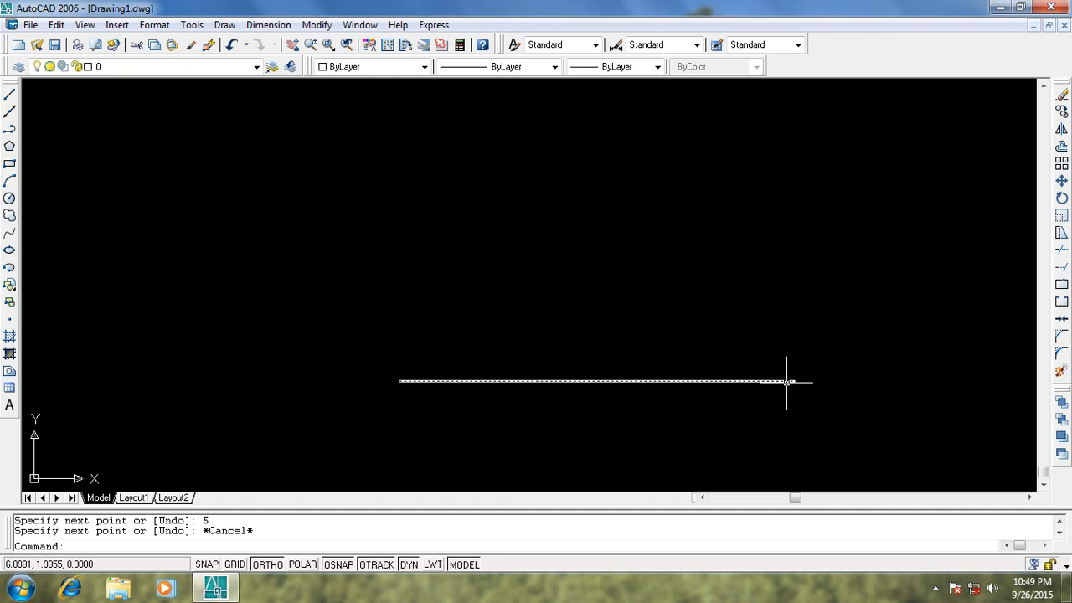
Start a new line and enable all object snap modes in the drafting settings
{"action": "type", "text": "L"}
{"action": "key", "text": "Return"}
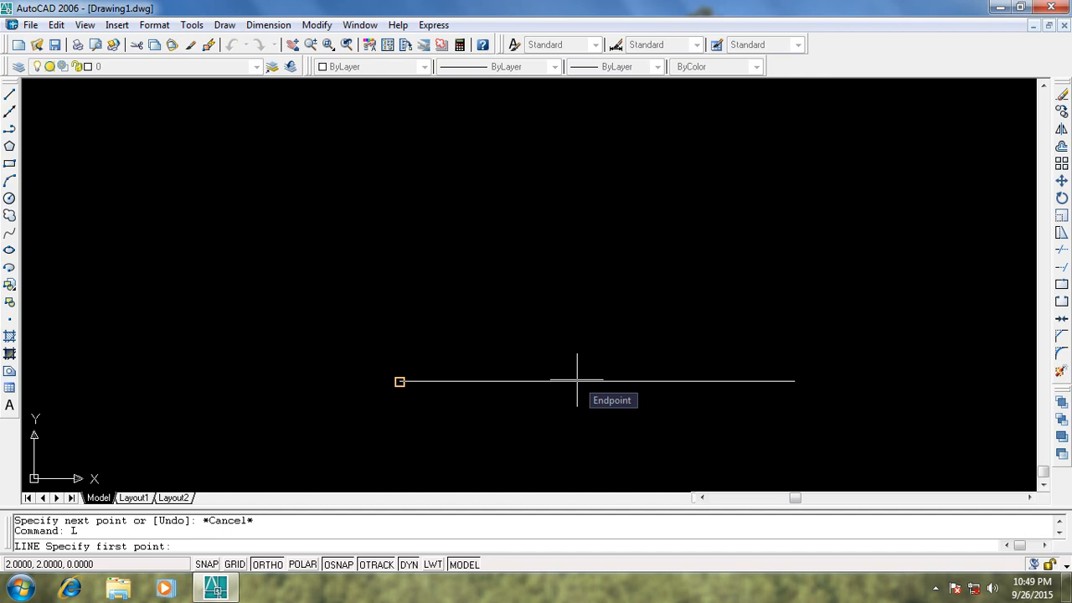
{"action": "right_click", "coordinate": [338, 566]}
{"action": "left_click", "coordinate": [368, 549]}
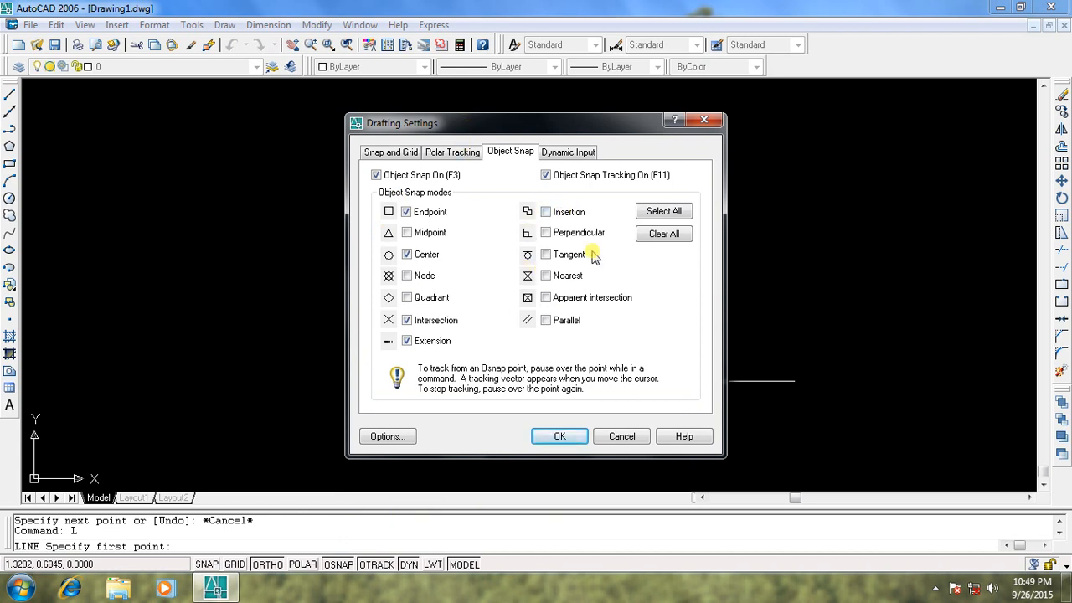
{"action": "left_click", "coordinate": [670, 211]}
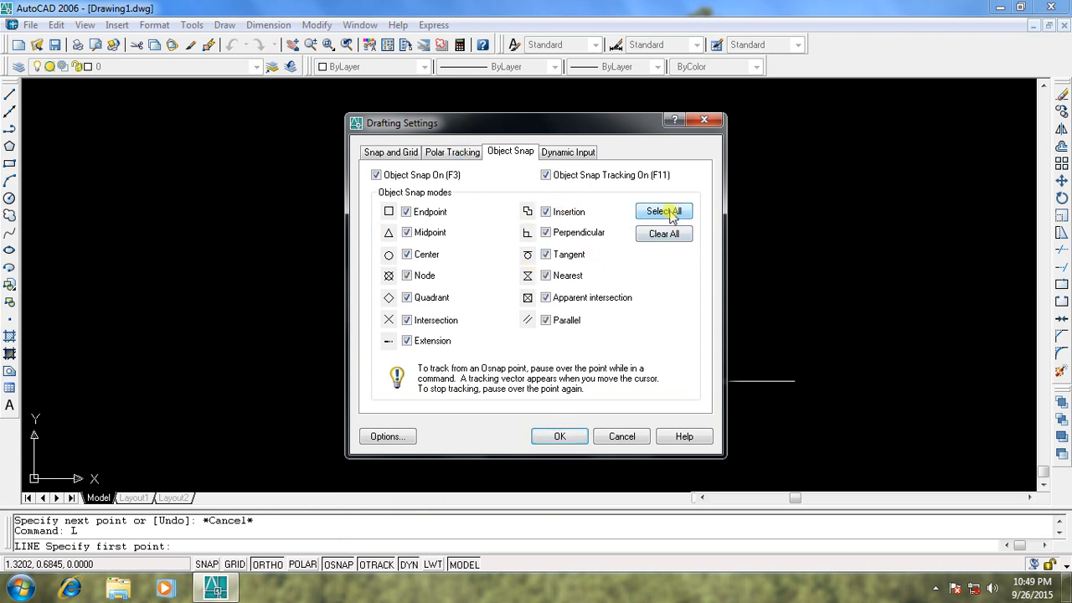
{"action": "left_click", "coordinate": [573, 434]}
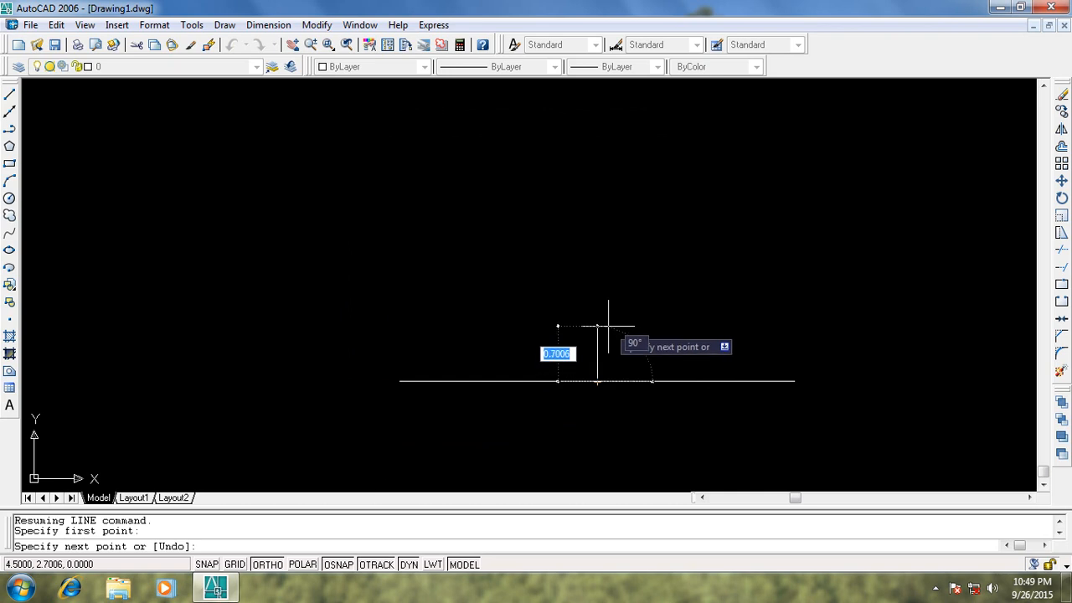
Draw a vertical segment 1.5 units up from the midpoint of the horizontal line
{"action": "type", "text": "1"}
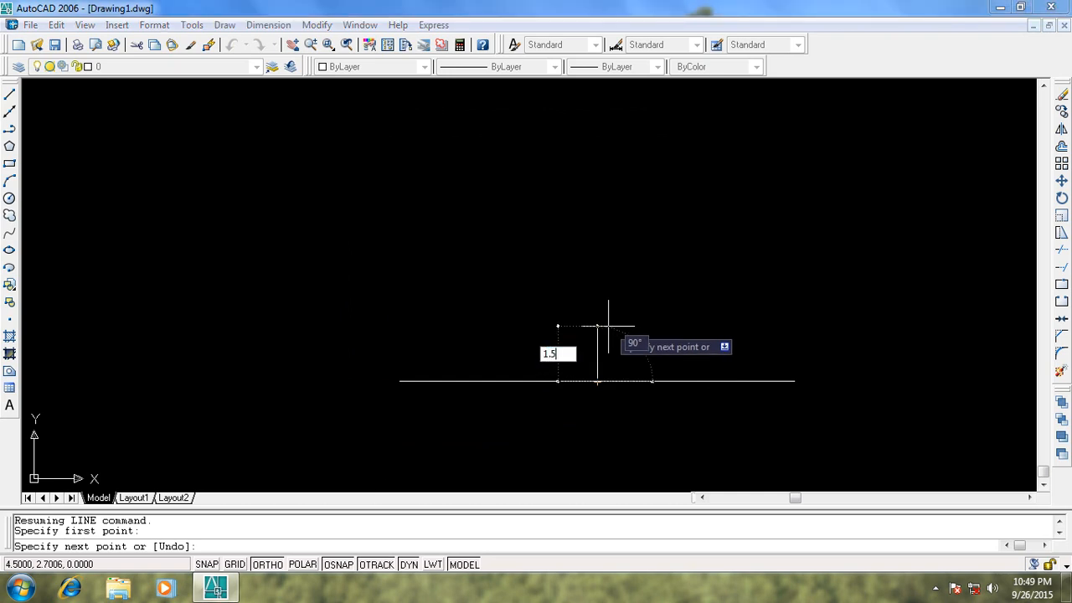
{"action": "type", "text": ".5"}
{"action": "key", "text": "Return"}
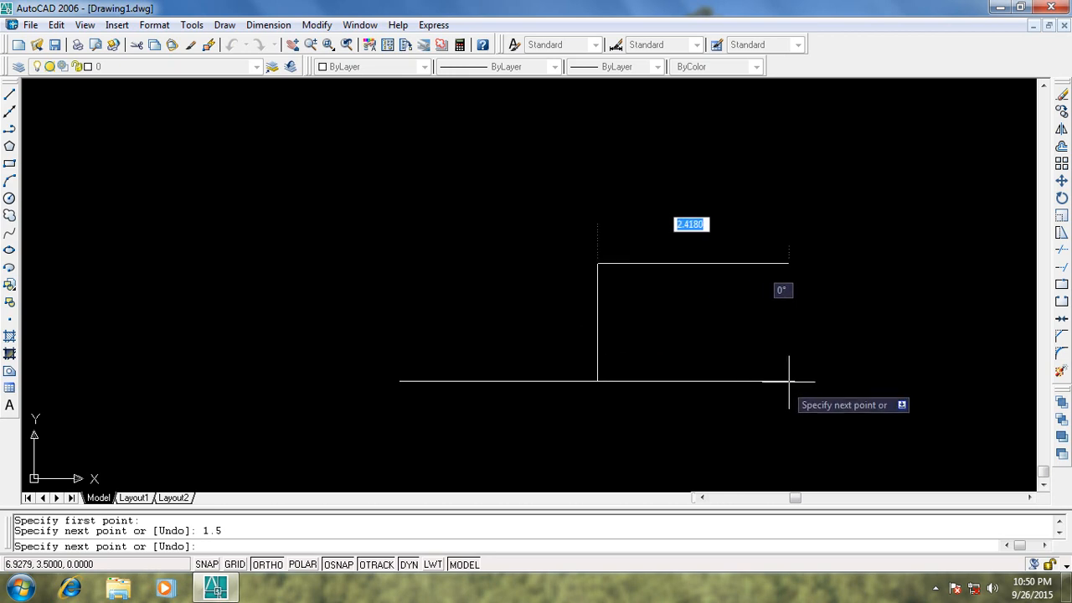
Draw lines from the top of the vertical segment to the right end and to the left end of the base line
{"action": "left_click", "coordinate": [794, 381]}
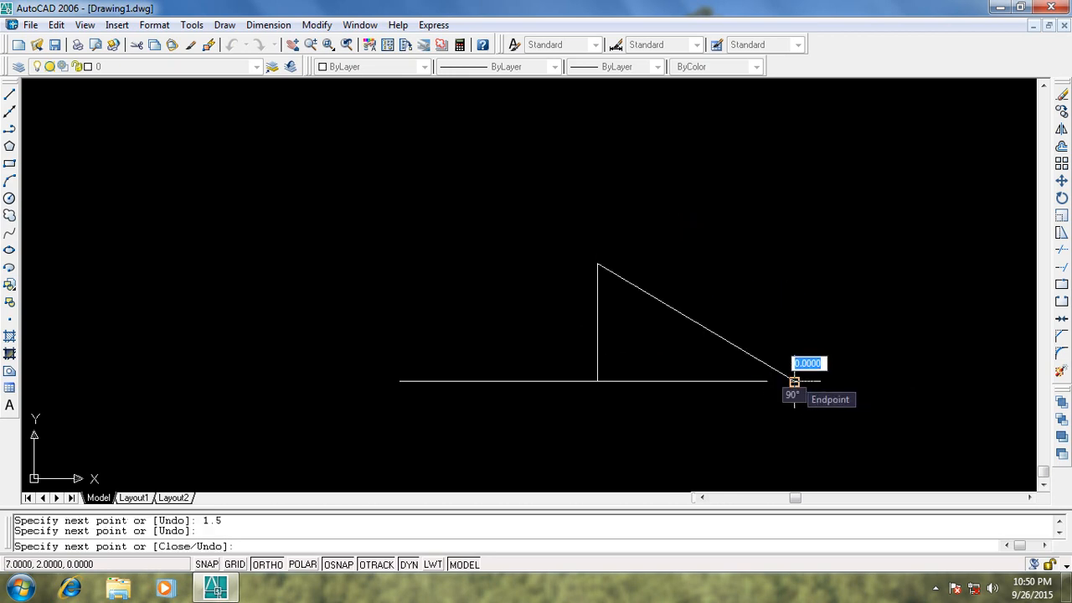
{"action": "key", "text": "Escape"}
{"action": "right_click", "coordinate": [801, 273]}
{"action": "left_click", "coordinate": [829, 281]}
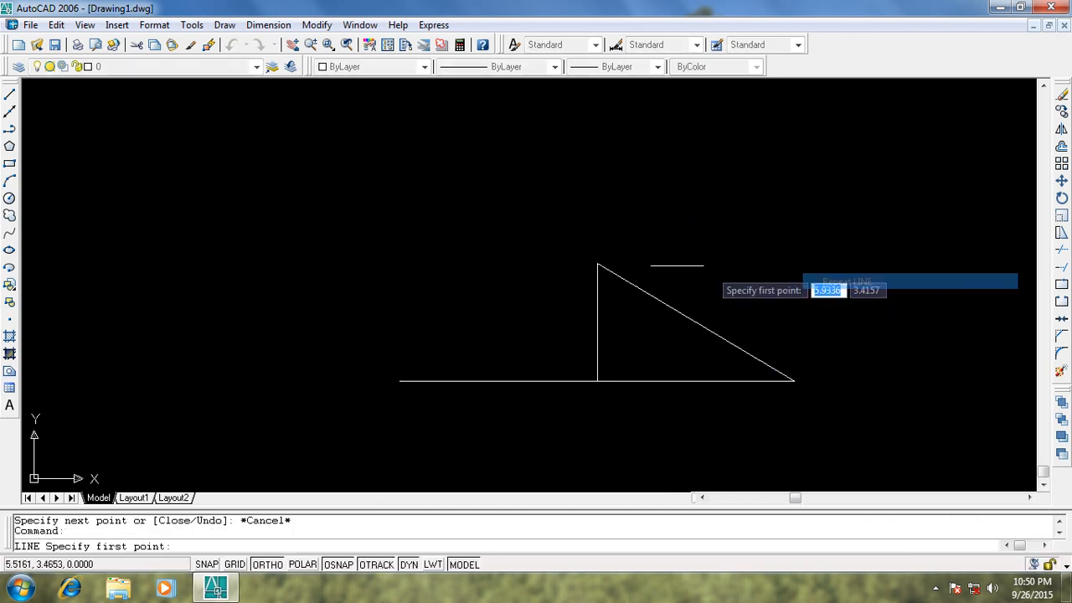
{"action": "left_click", "coordinate": [597, 263]}
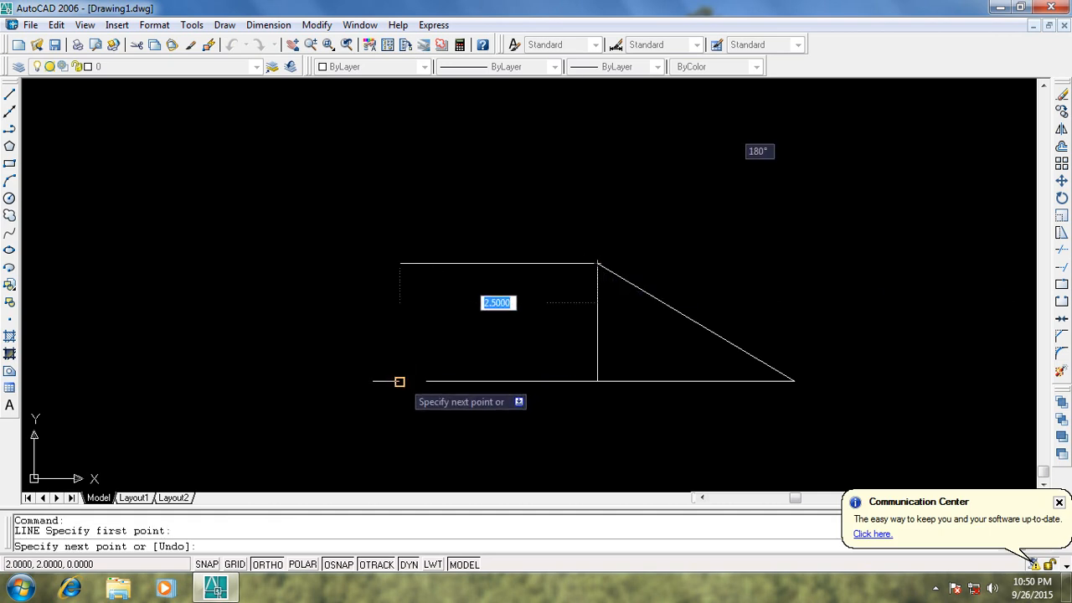
{"action": "left_click", "coordinate": [400, 381]}
{"action": "key", "text": "Escape"}
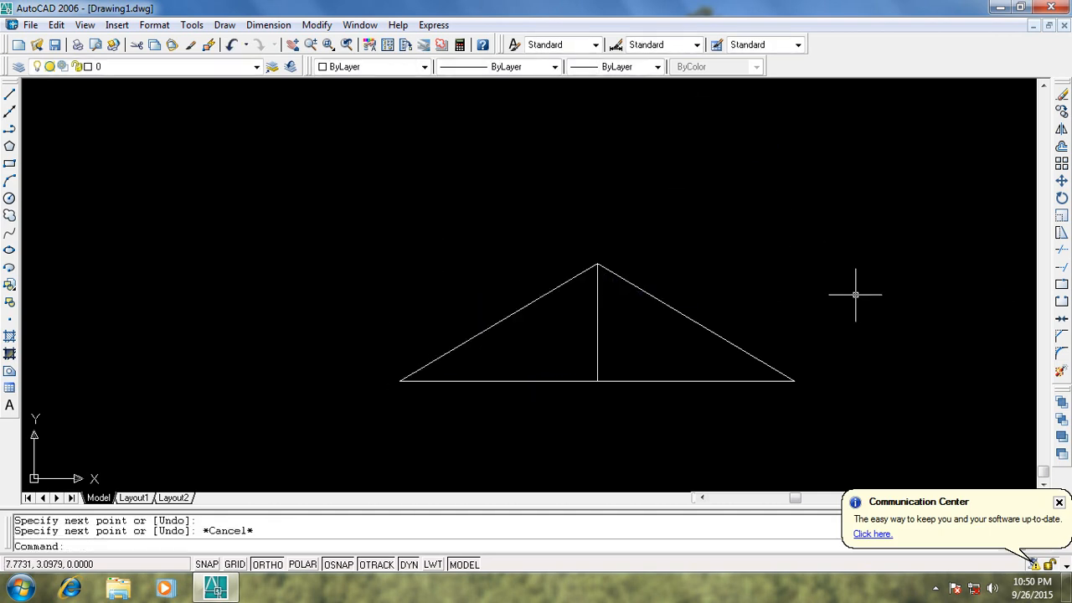
Start a new line at the point where the two sloping lines meet above the base
{"action": "right_click", "coordinate": [826, 272]}
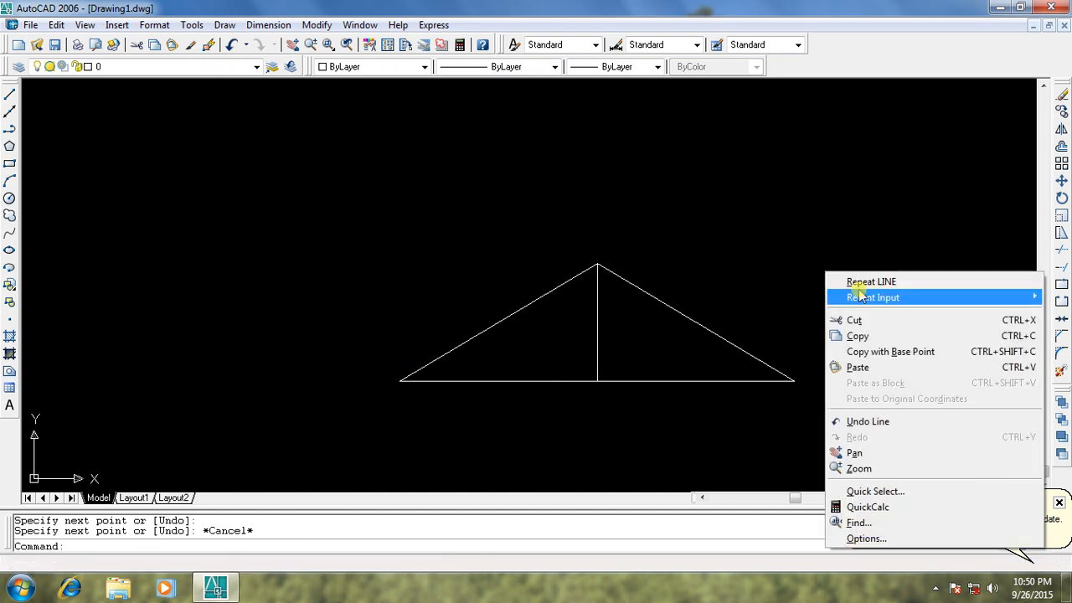
{"action": "left_click", "coordinate": [863, 282]}
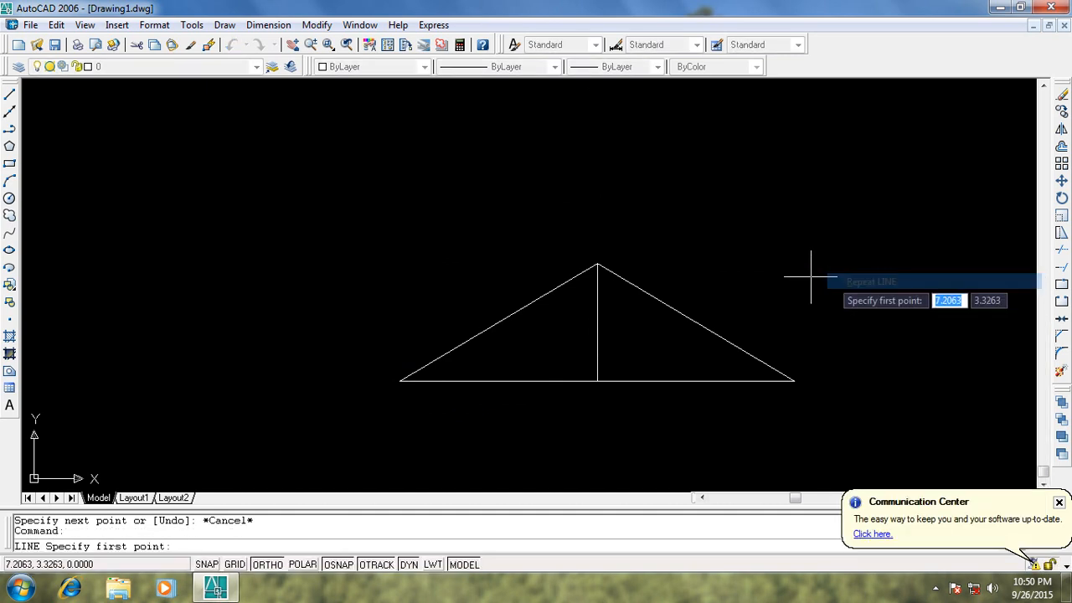
{"action": "left_click", "coordinate": [597, 263]}
{"action": "type", "text": "4"}
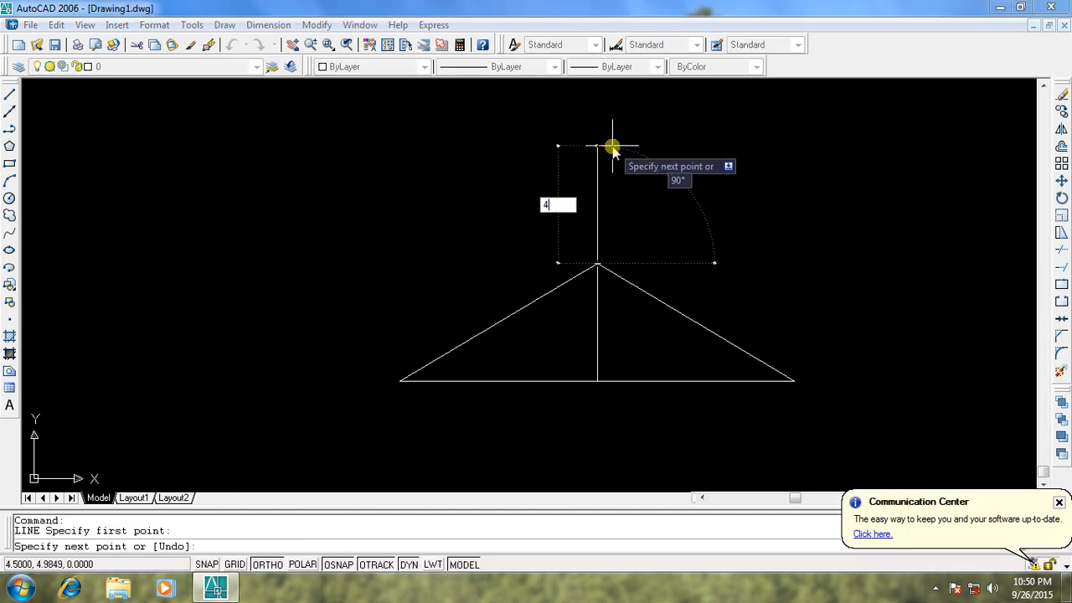
{"action": "key", "text": "Return"}
{"action": "scroll", "coordinate": [612, 145], "scroll_direction": "down", "scroll_amount": 3}
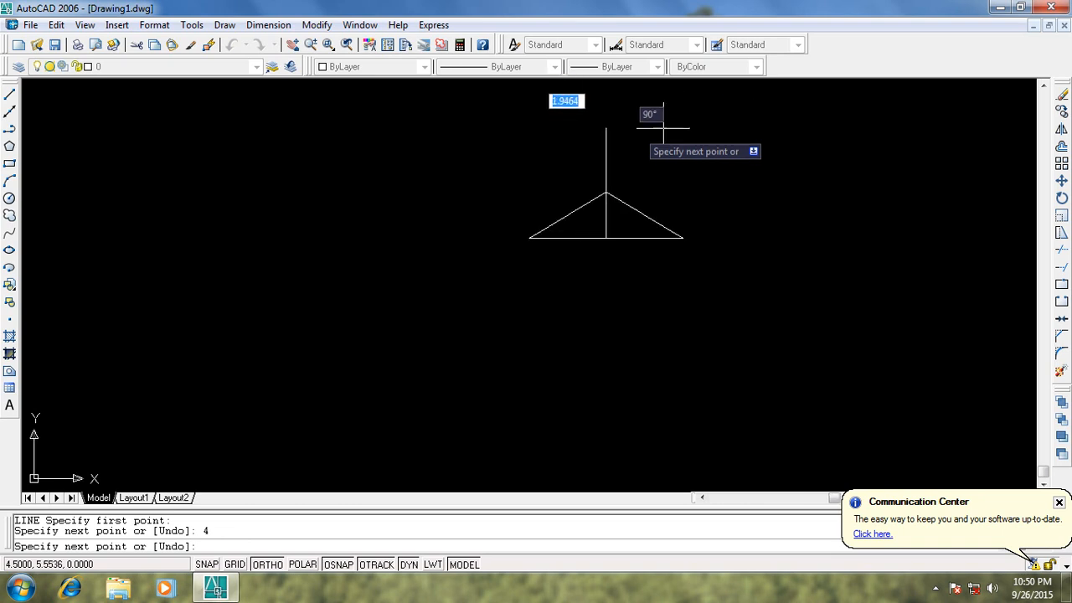
{"action": "scroll", "coordinate": [650, 156], "scroll_direction": "down", "scroll_amount": 2}
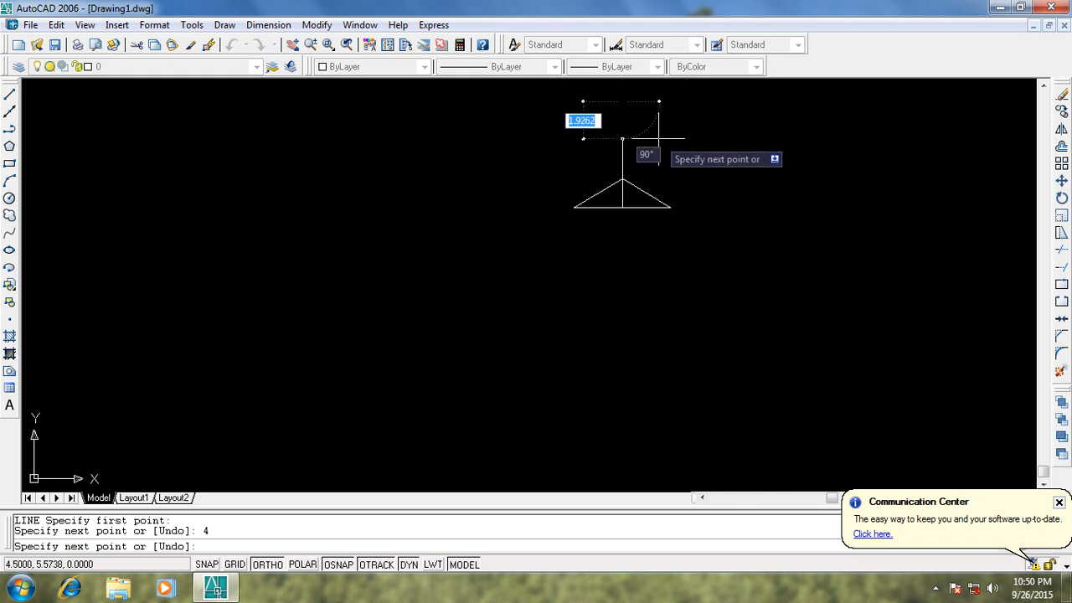
{"action": "key", "text": "ctrl+z"}
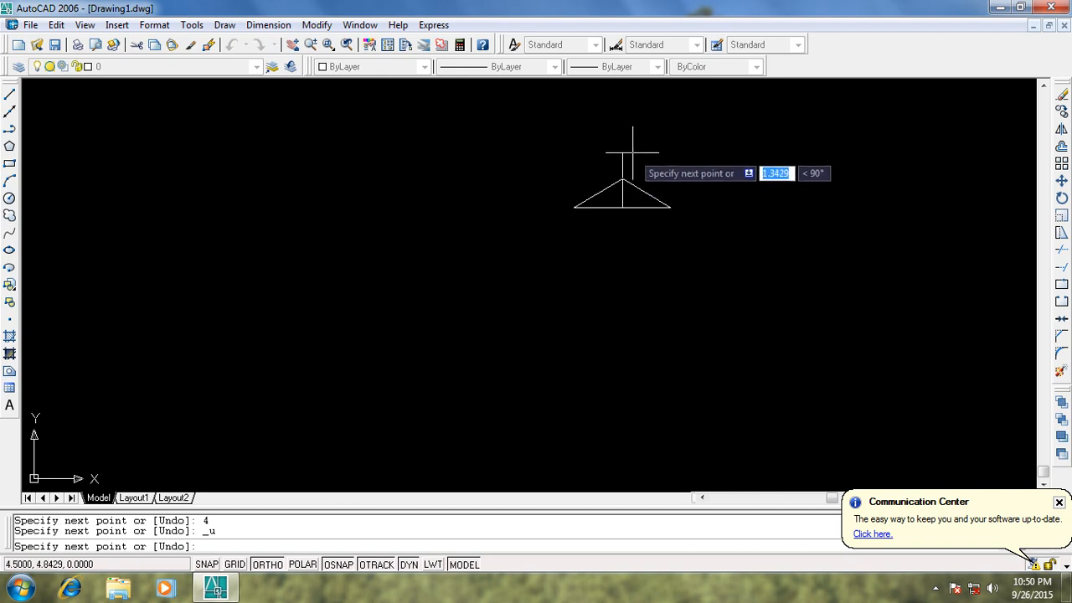
Draw the line 2.5 units straight up, continue it to the right end of the base line, and end the command
{"action": "type", "text": "2.5"}
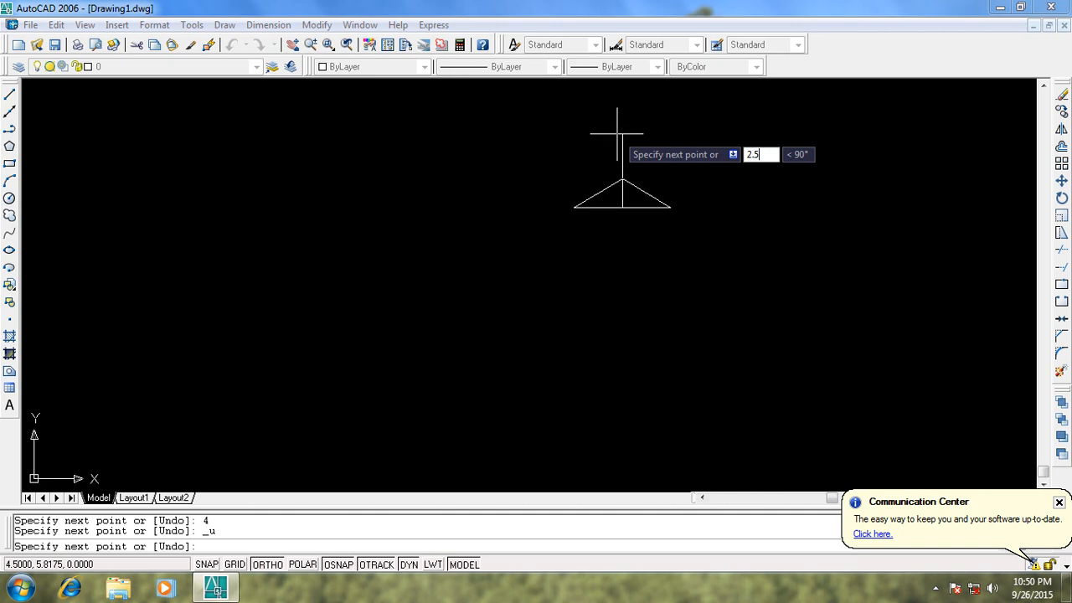
{"action": "key", "text": "Return"}
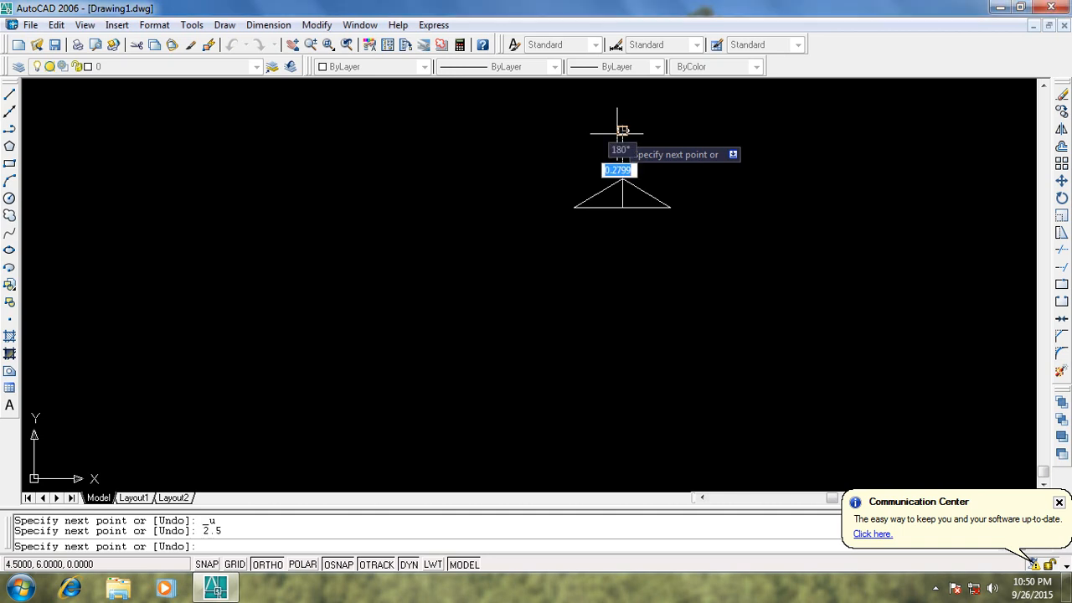
{"action": "left_click", "coordinate": [670, 206]}
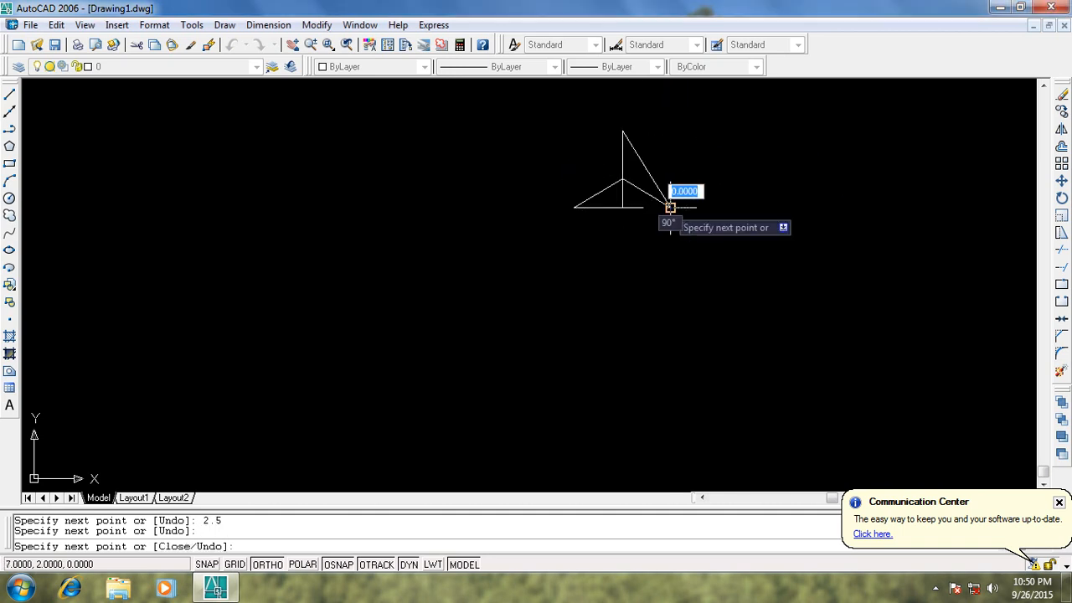
{"action": "key", "text": "Escape"}
{"action": "key", "text": "Escape"}
Draw a line from the top apex to the left end of the base, and delete the vertical segment between the base and the inner point
{"action": "scroll", "coordinate": [574, 139], "scroll_direction": "up", "scroll_amount": 5}
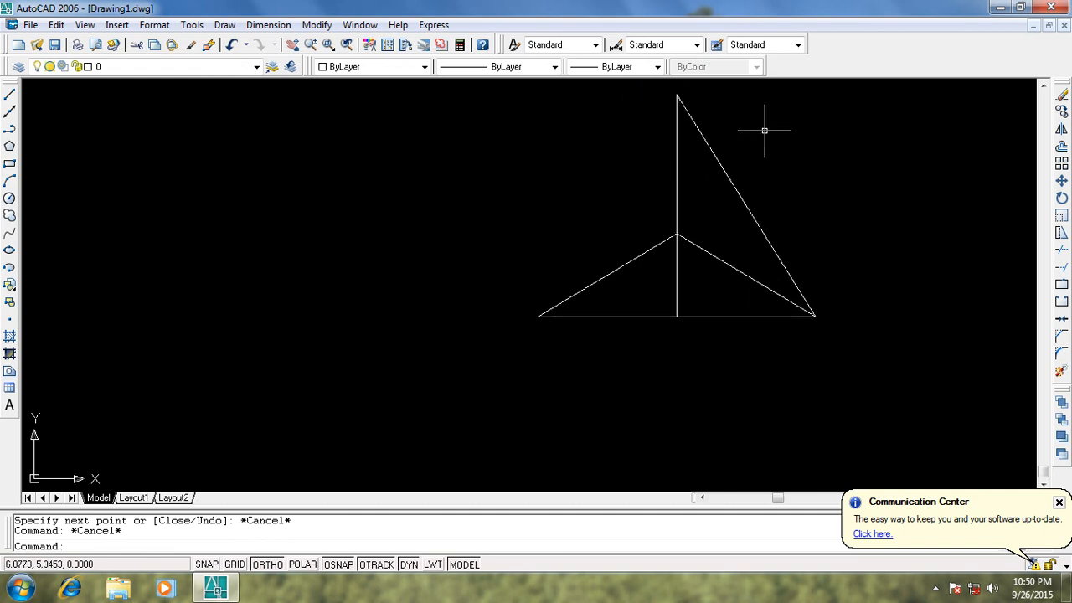
{"action": "right_click", "coordinate": [764, 131]}
{"action": "left_click", "coordinate": [794, 116]}
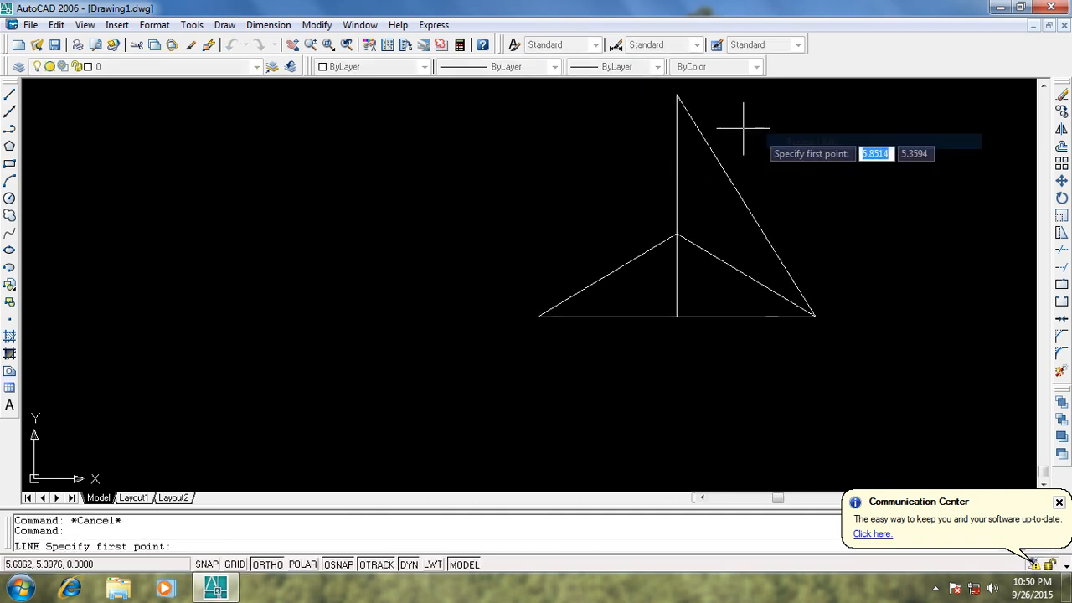
{"action": "left_click", "coordinate": [677, 94]}
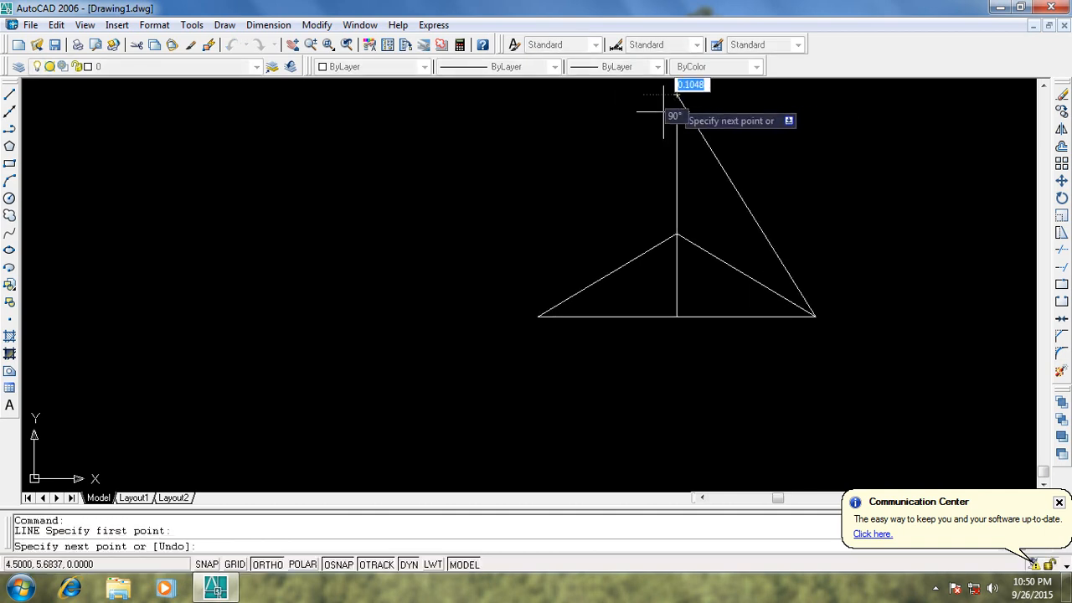
{"action": "left_click", "coordinate": [538, 316]}
{"action": "key", "text": "Escape"}
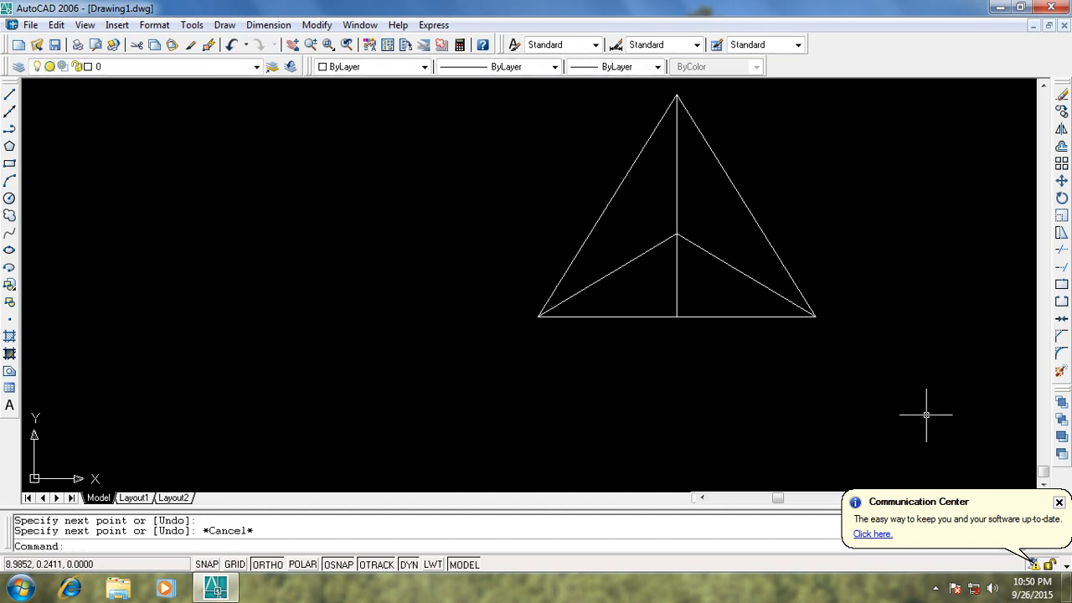
{"action": "left_click", "coordinate": [676, 251]}
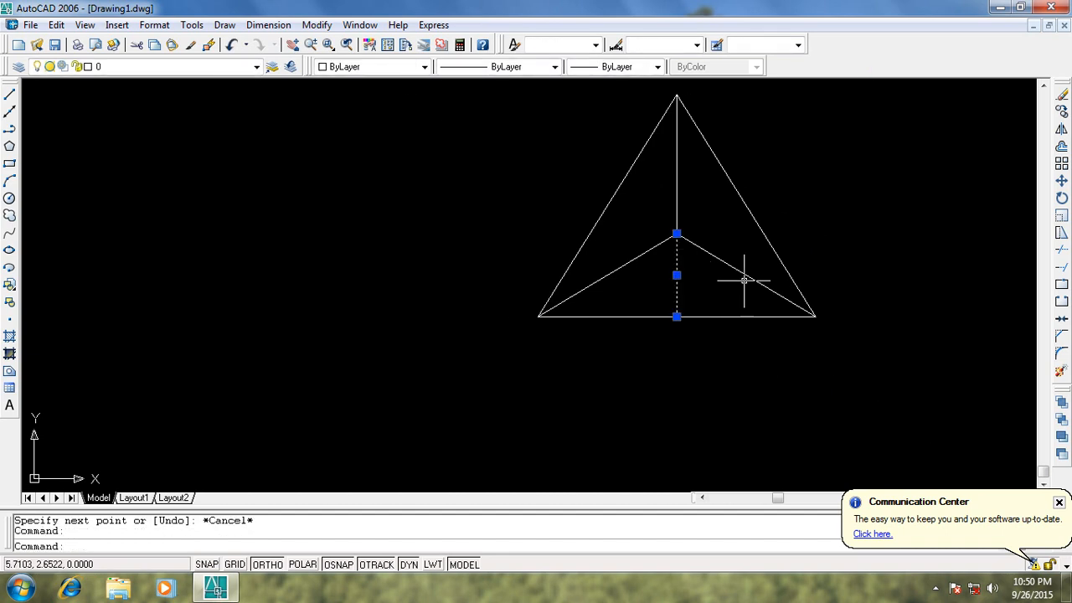
{"action": "key", "text": "Delete"}
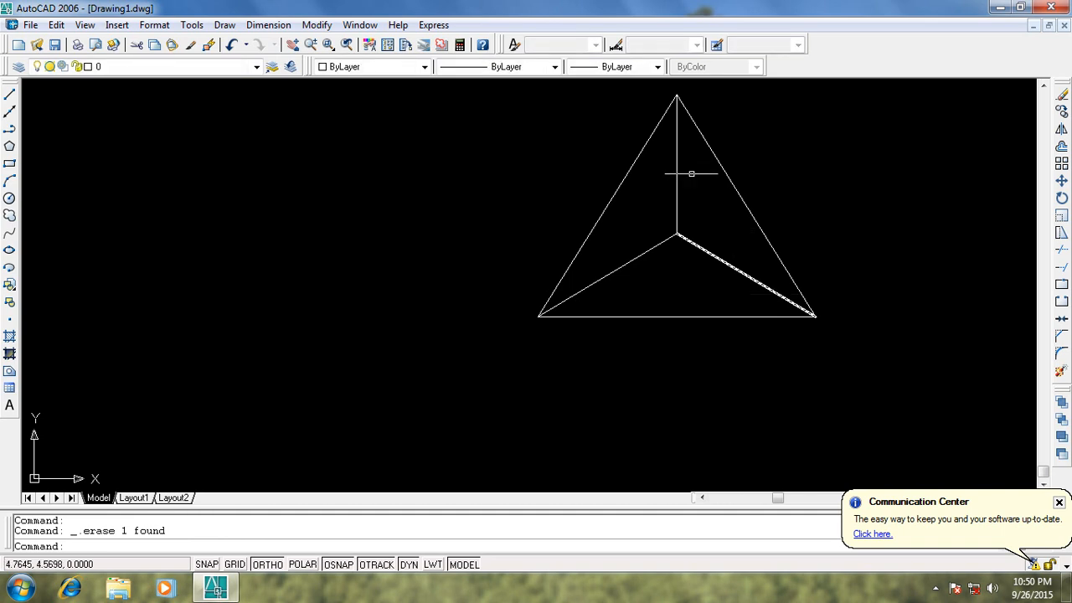
Add a vertical linear dimension from the inner point to the base's midpoint, placed to the left of the triangle
{"action": "left_click", "coordinate": [291, 47]}
{"action": "left_click_drag", "start_coordinate": [675, 232], "coordinate": [517, 296]}
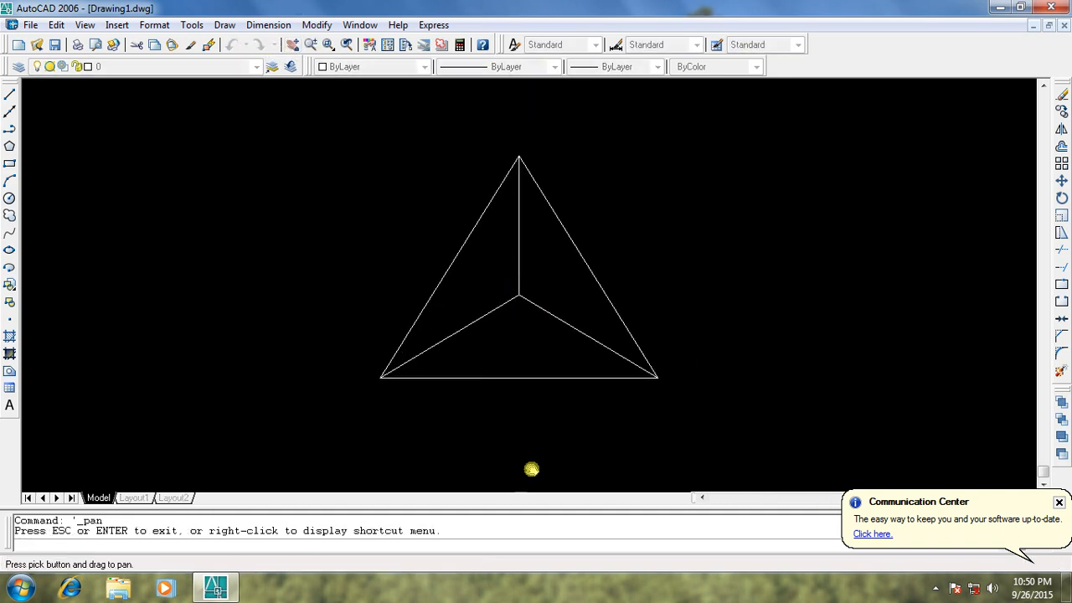
{"action": "key", "text": "Escape"}
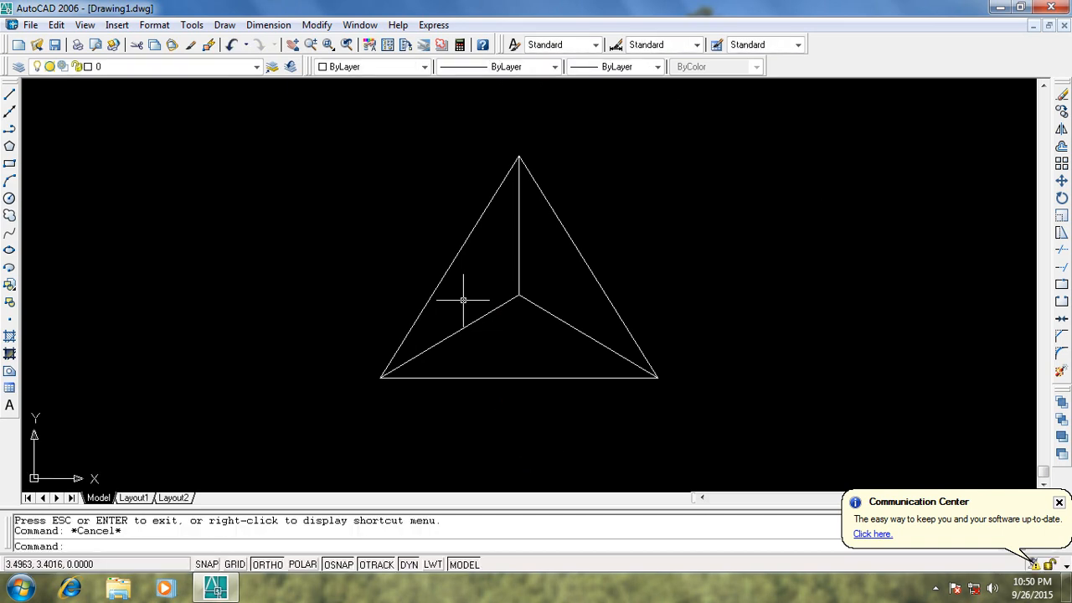
{"action": "left_click", "coordinate": [267, 25]}
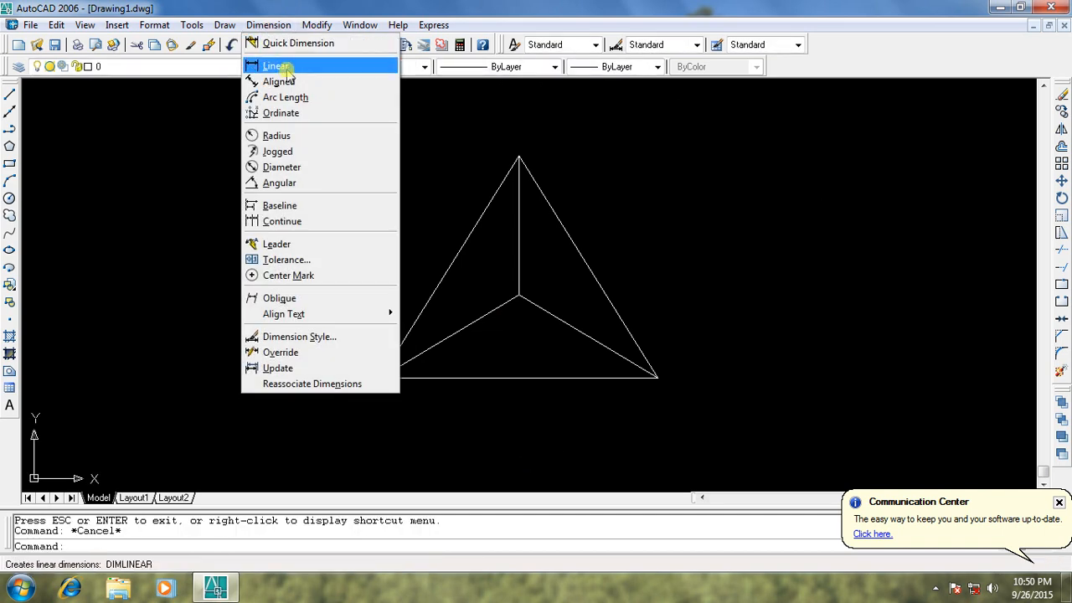
{"action": "left_click", "coordinate": [276, 67]}
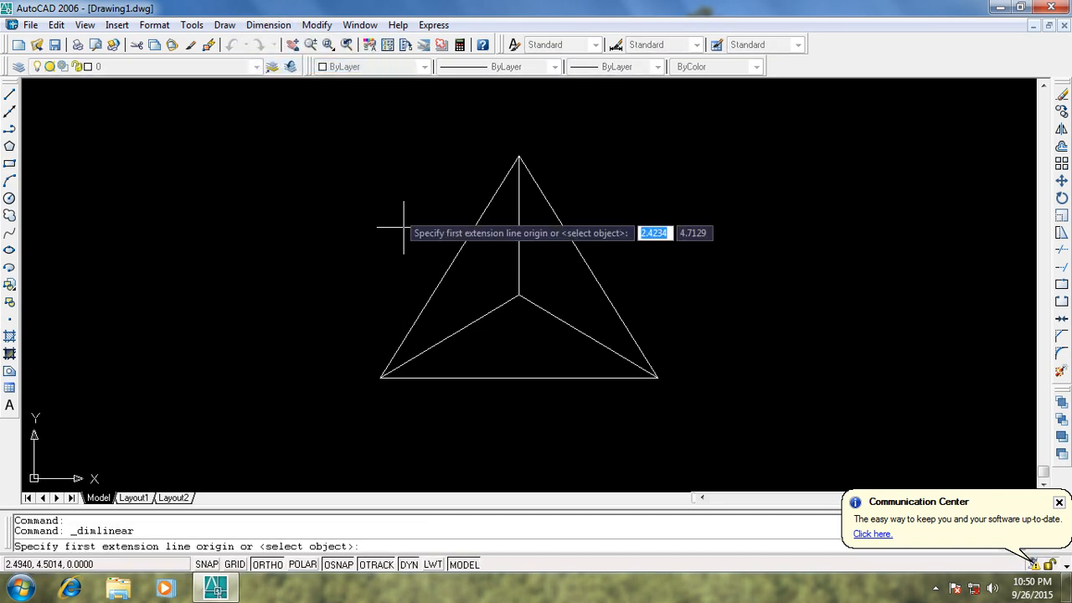
{"action": "left_click", "coordinate": [518, 294]}
{"action": "left_click", "coordinate": [518, 378]}
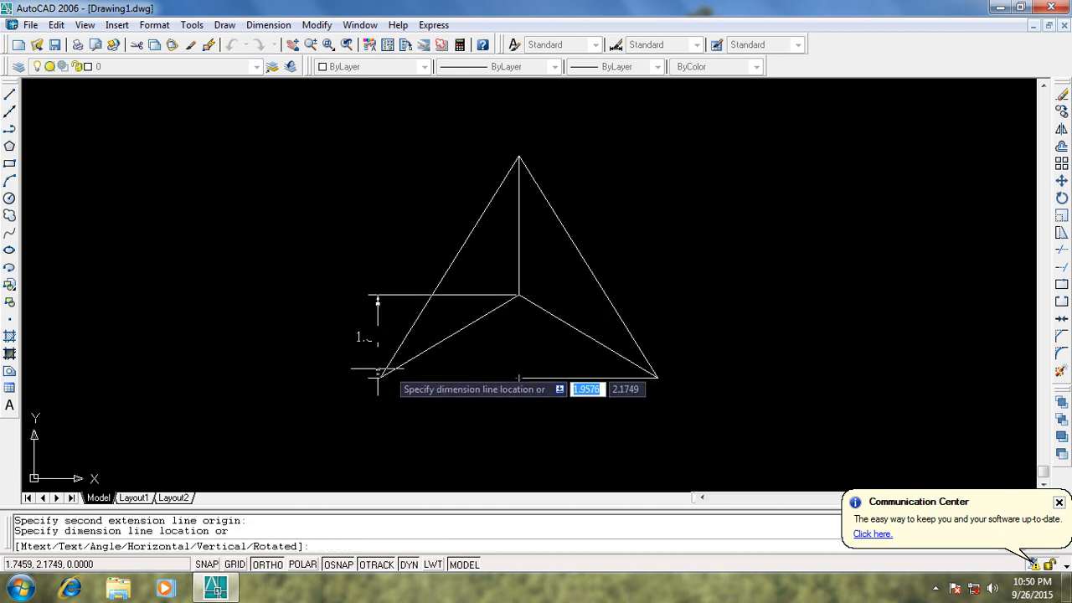
{"action": "left_click", "coordinate": [293, 360]}
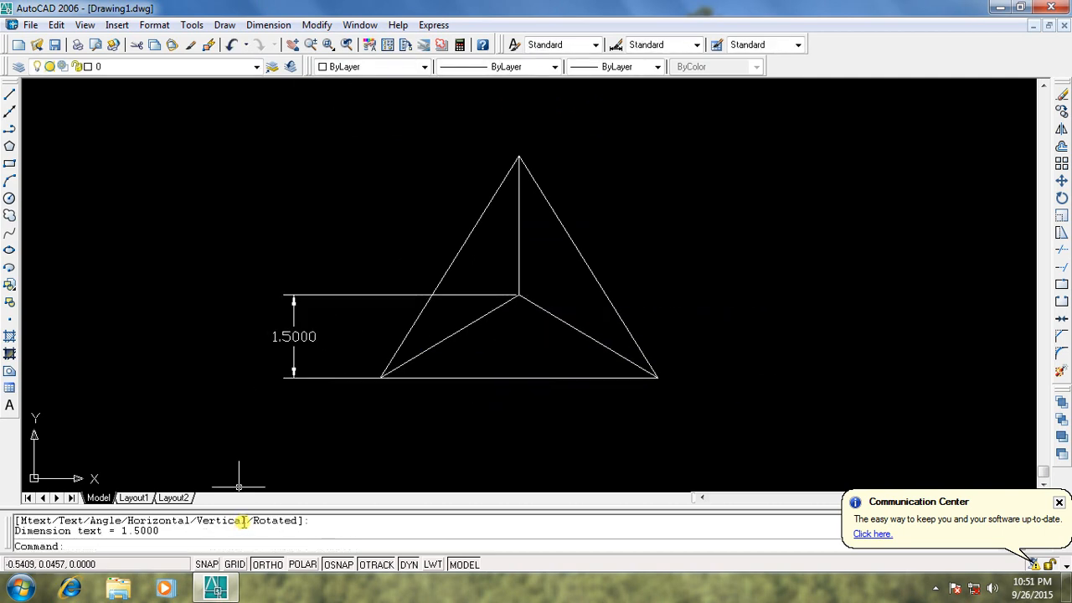
Add a vertical linear dimension for the overall height from the top apex to the base, placed to the right of the triangle
{"action": "left_click", "coordinate": [261, 25]}
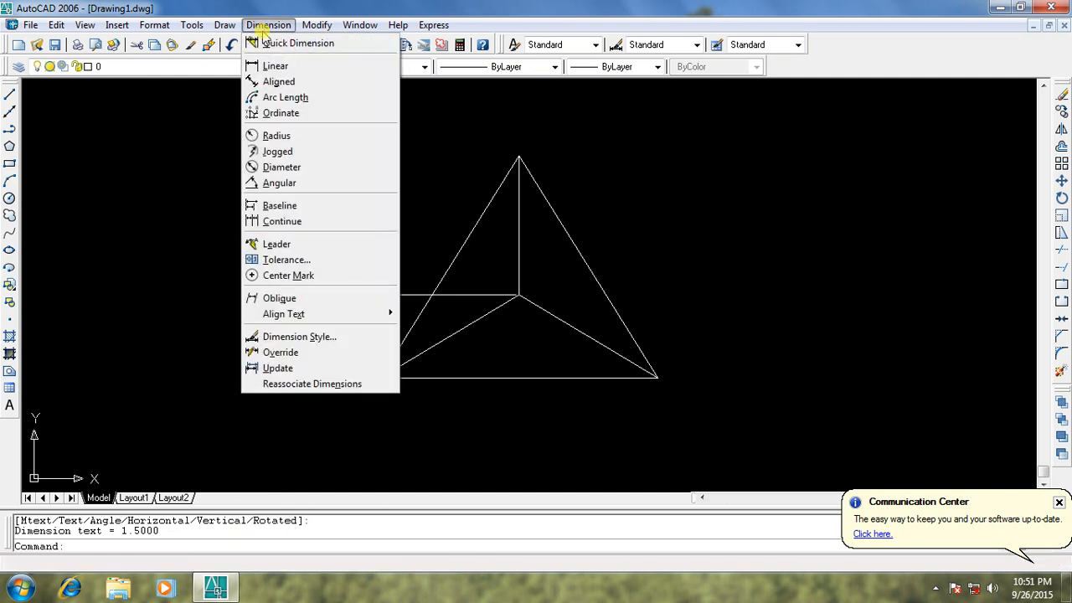
{"action": "left_click", "coordinate": [275, 65]}
{"action": "left_click", "coordinate": [520, 161]}
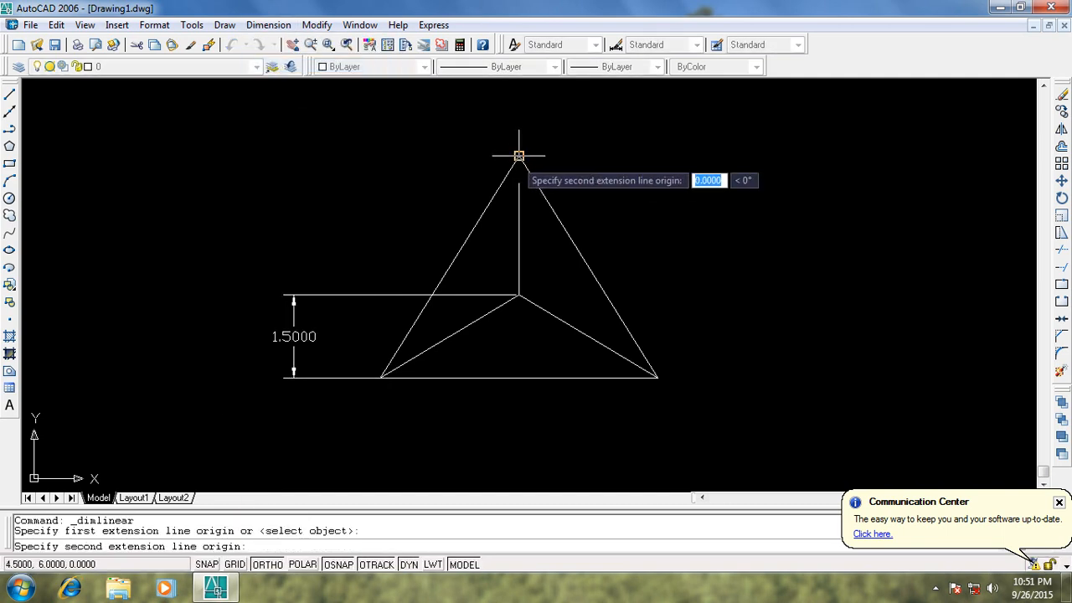
{"action": "left_click", "coordinate": [515, 377]}
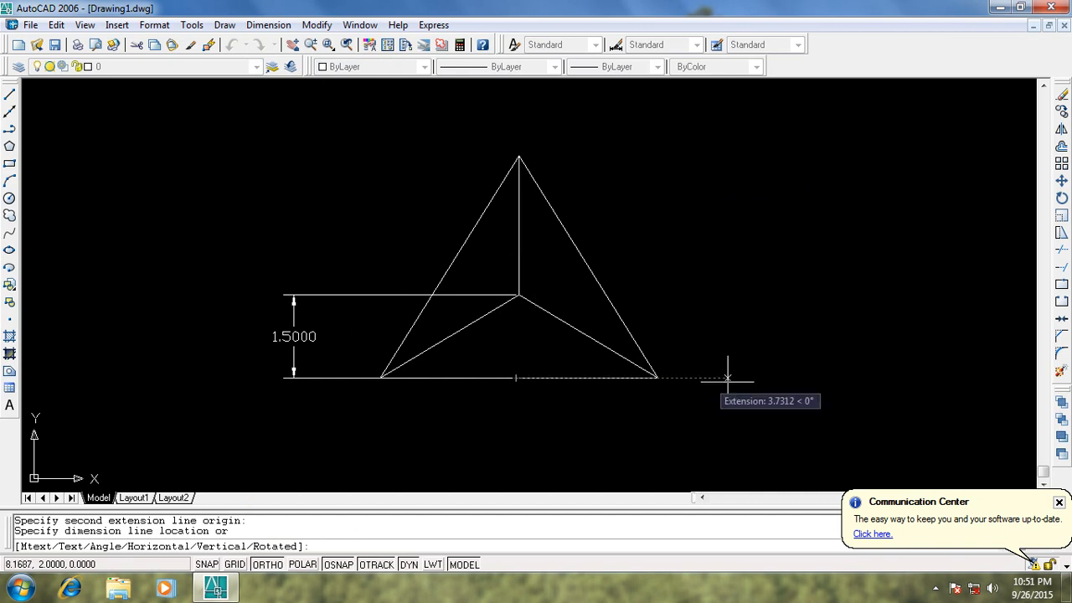
{"action": "left_click", "coordinate": [779, 402]}
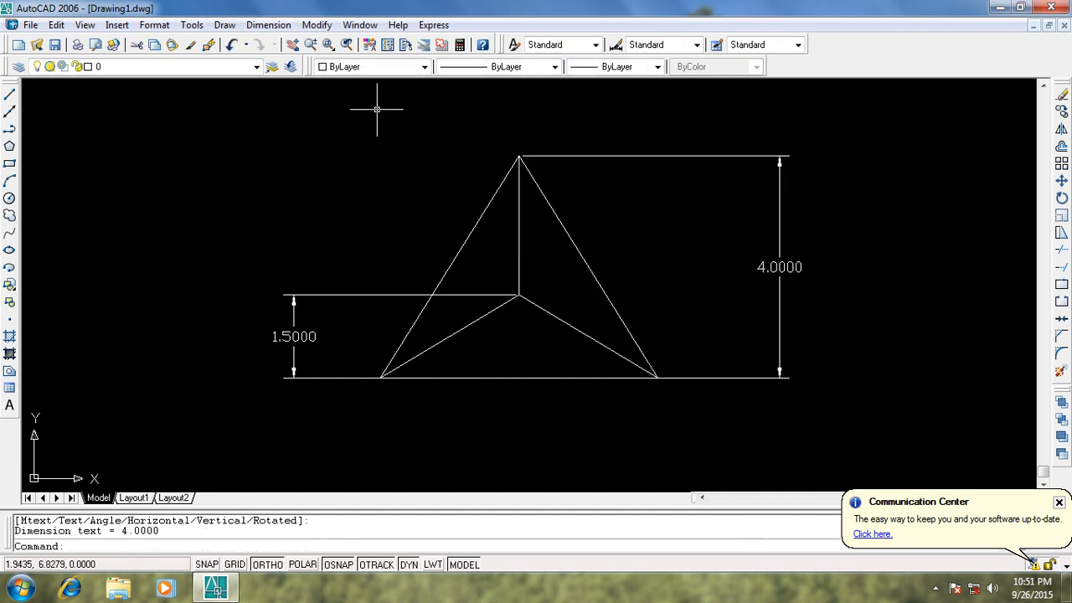
Add a horizontal linear dimension between the two ends of the base, placed below the triangle
{"action": "left_click", "coordinate": [261, 24]}
{"action": "left_click", "coordinate": [276, 66]}
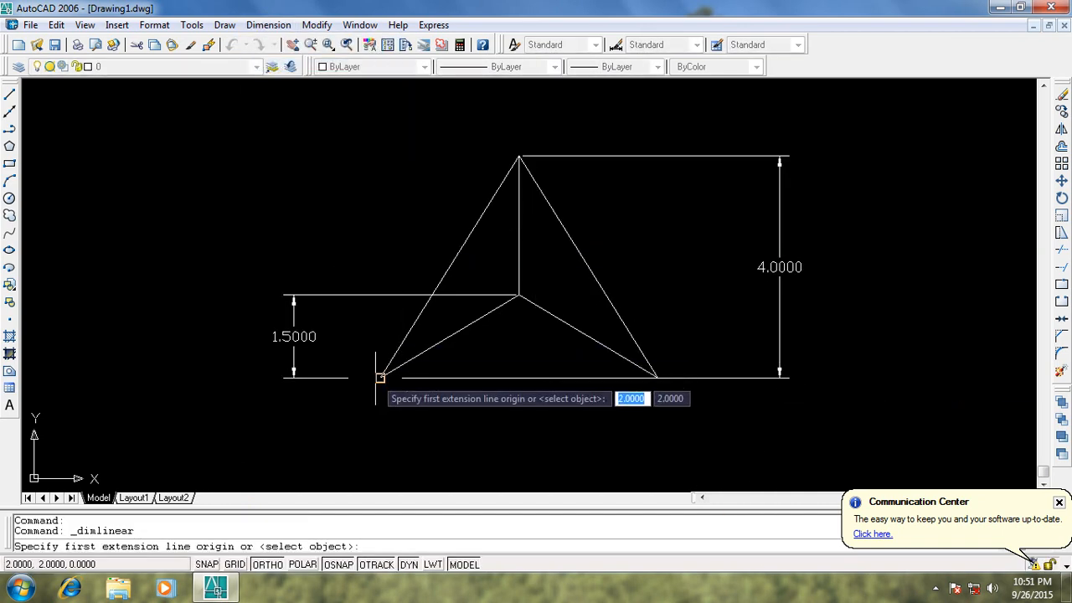
{"action": "left_click", "coordinate": [381, 378]}
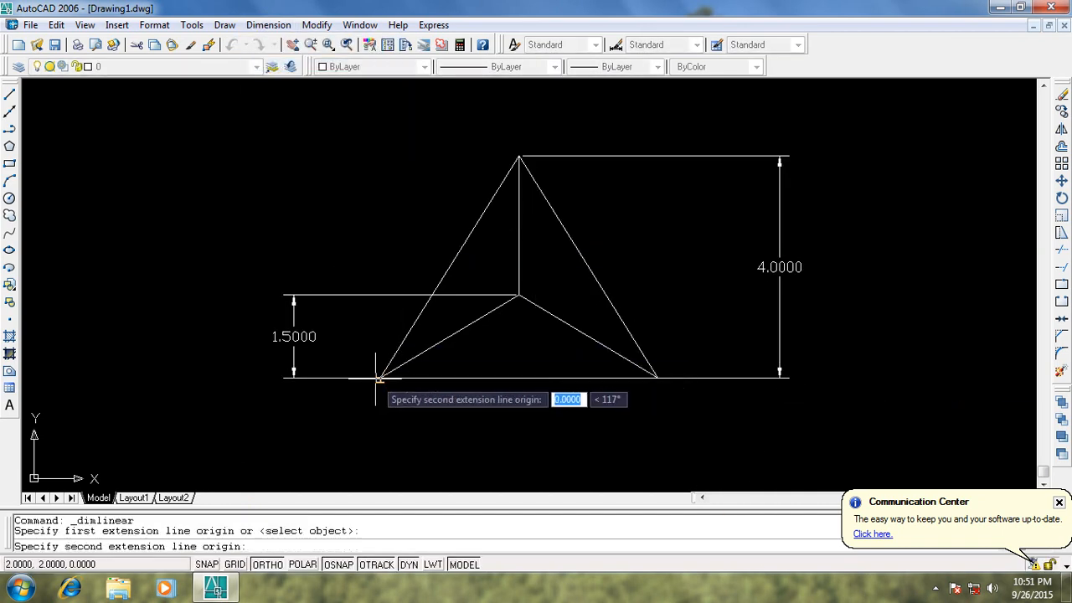
{"action": "left_click", "coordinate": [657, 377]}
{"action": "left_click", "coordinate": [658, 433]}
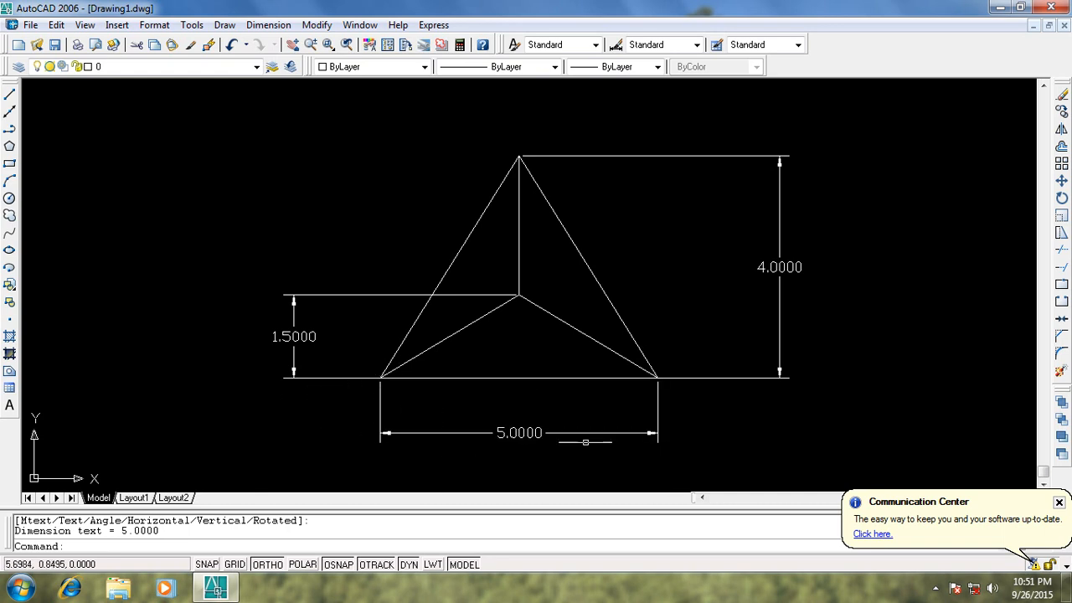
Save the drawing as Triangle.dwg in My Documents
{"action": "left_click", "coordinate": [293, 45]}
{"action": "left_click_drag", "start_coordinate": [478, 237], "coordinate": [448, 229]}
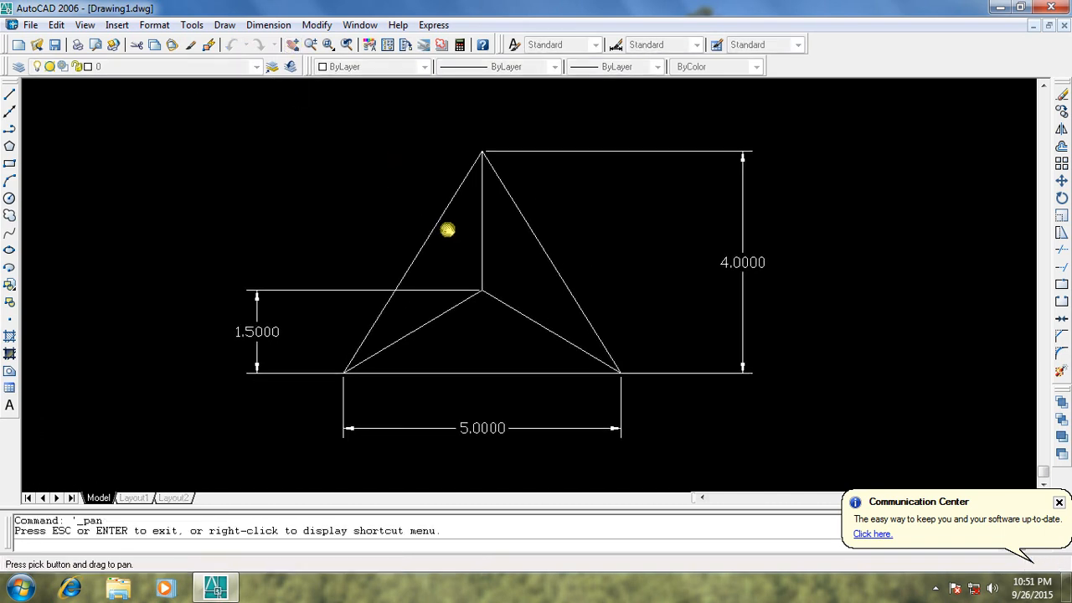
{"action": "left_click", "coordinate": [32, 25]}
{"action": "left_click", "coordinate": [72, 157]}
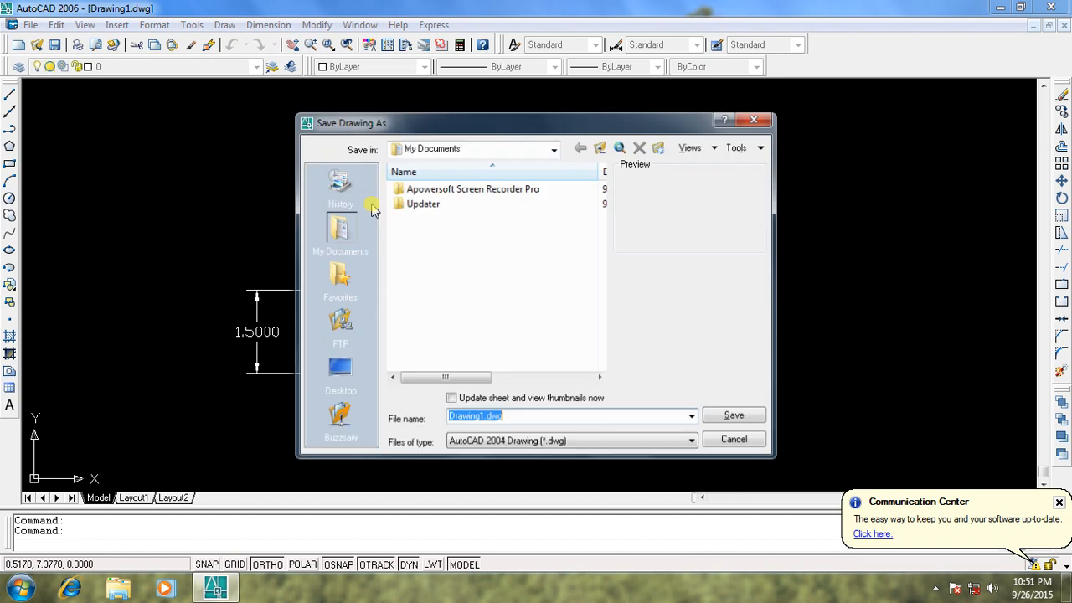
{"action": "left_click", "coordinate": [481, 417]}
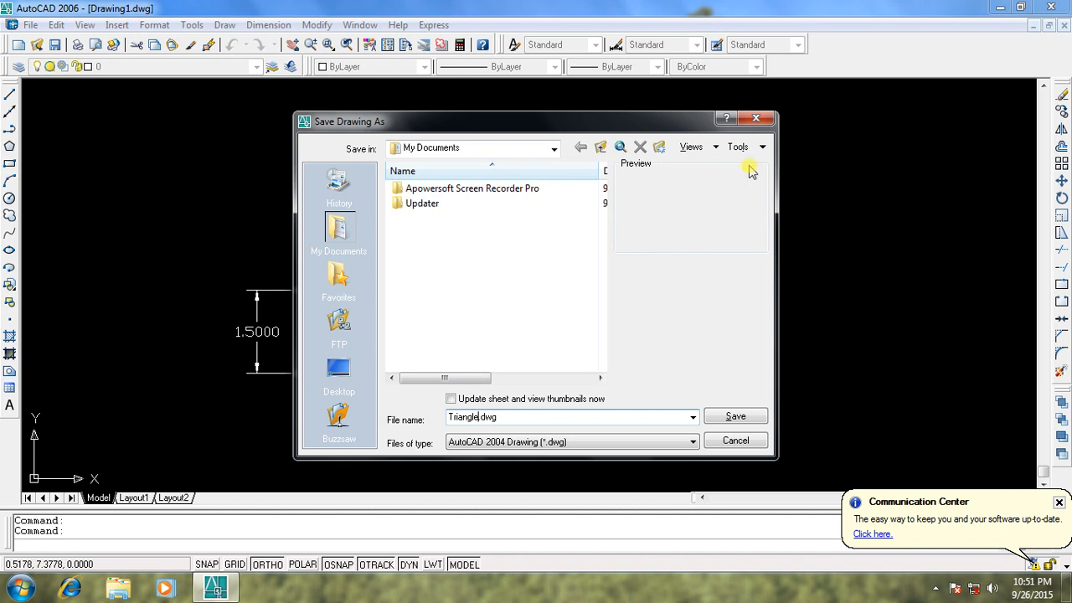
{"action": "left_click", "coordinate": [735, 418]}
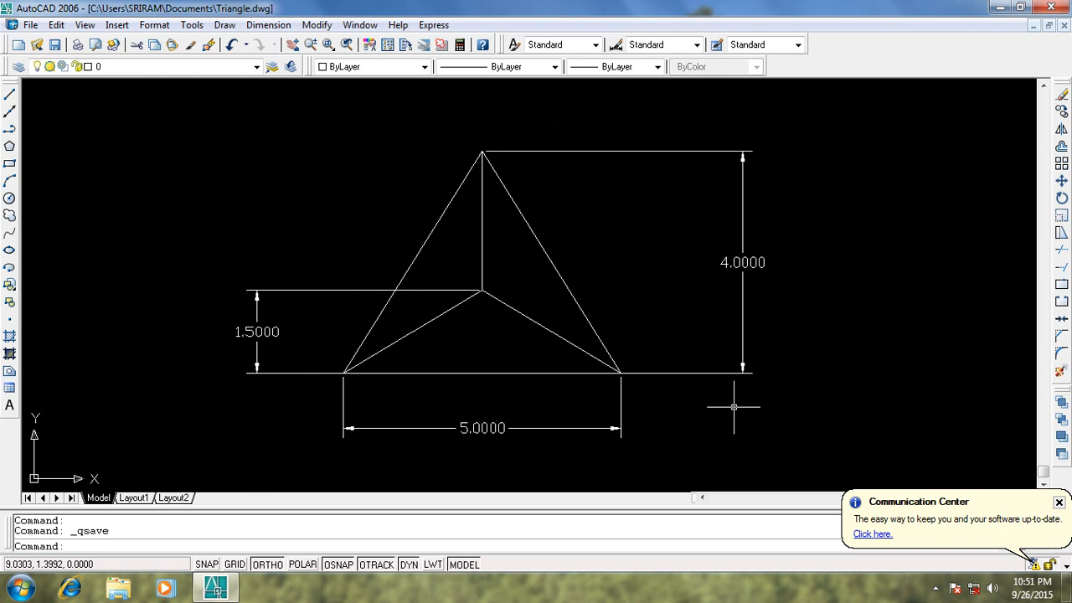
Delete all objects of the dimensioned triangle to clear the drawing area
{"action": "key", "text": "ctrl+a"}
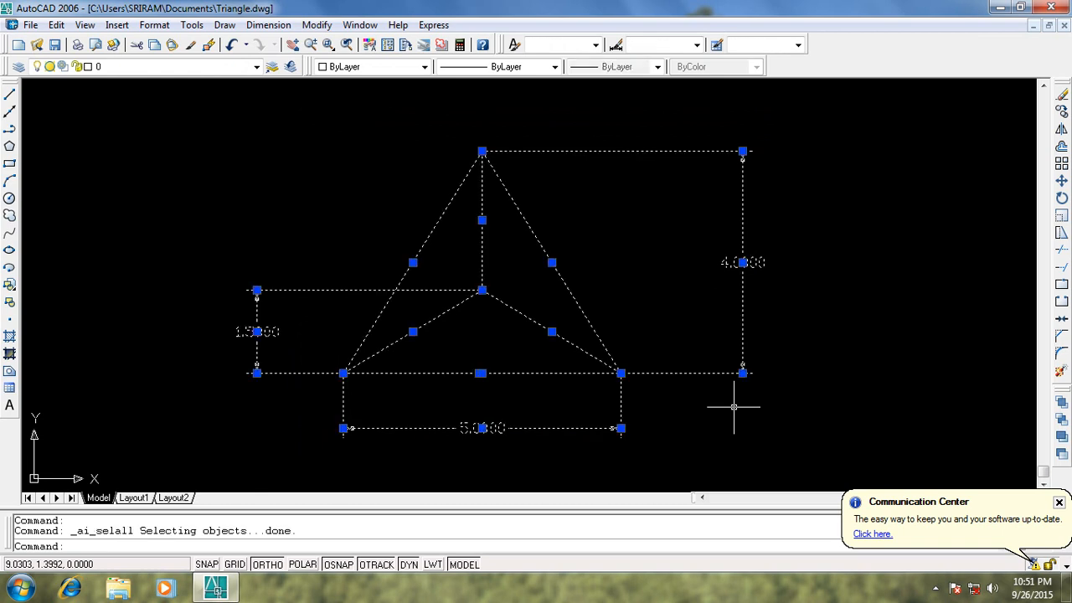
{"action": "key", "text": "Delete"}
{"action": "key", "text": "Escape"}
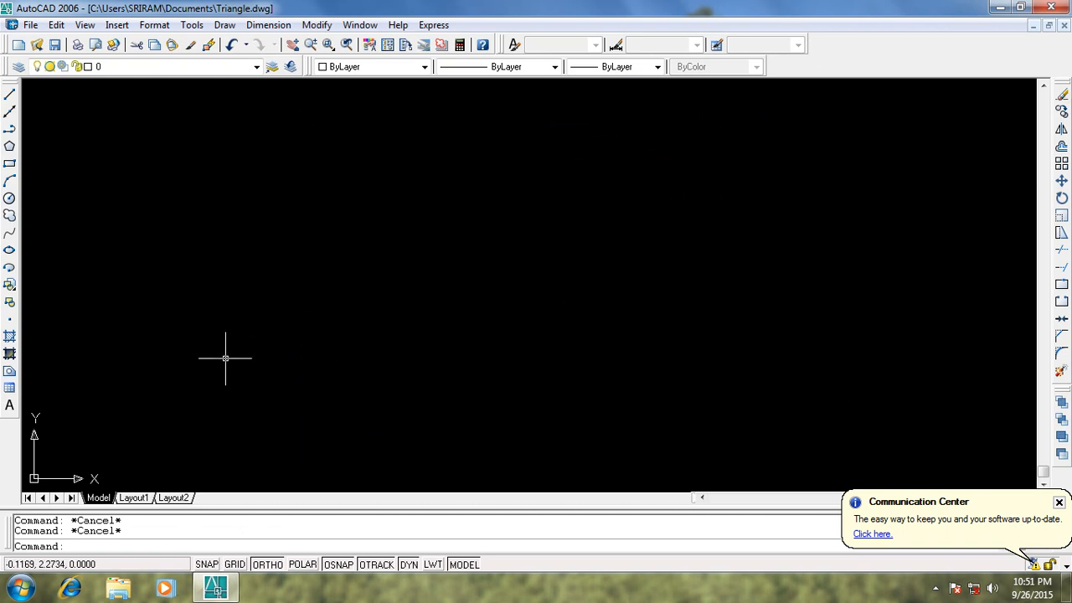
Draw connected lines from point 2,2: 6 units right, 1 unit up and 1 unit left
{"action": "type", "text": "l"}
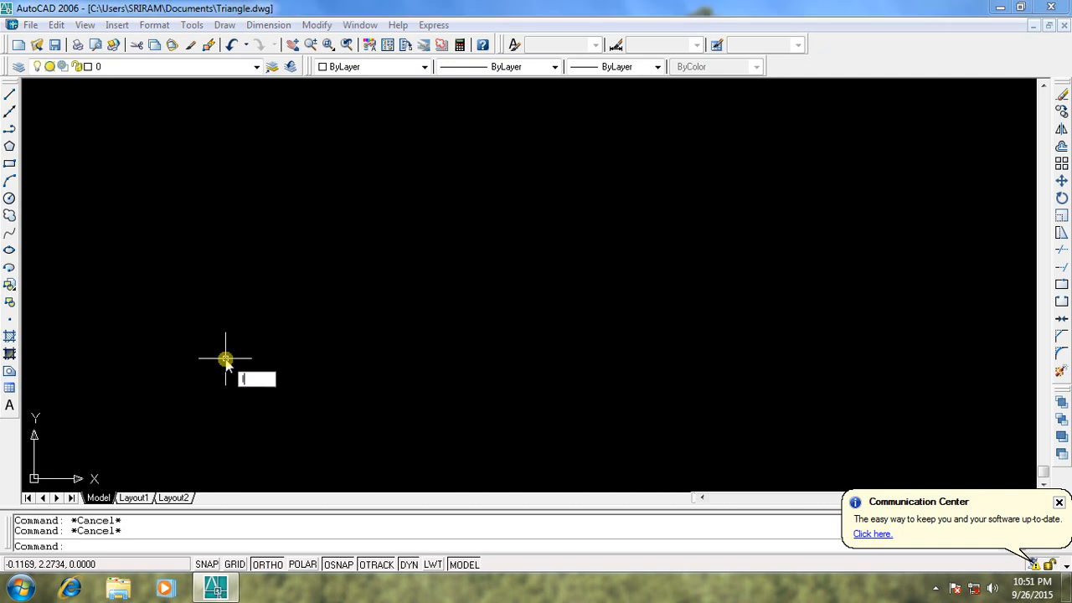
{"action": "key", "text": "Return"}
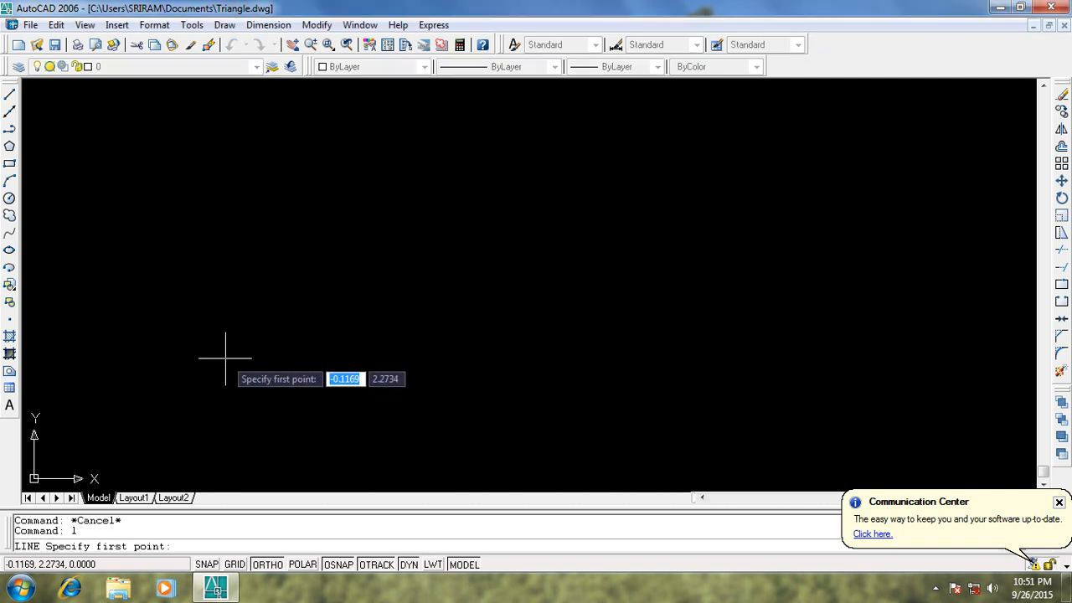
{"action": "type", "text": "2,2"}
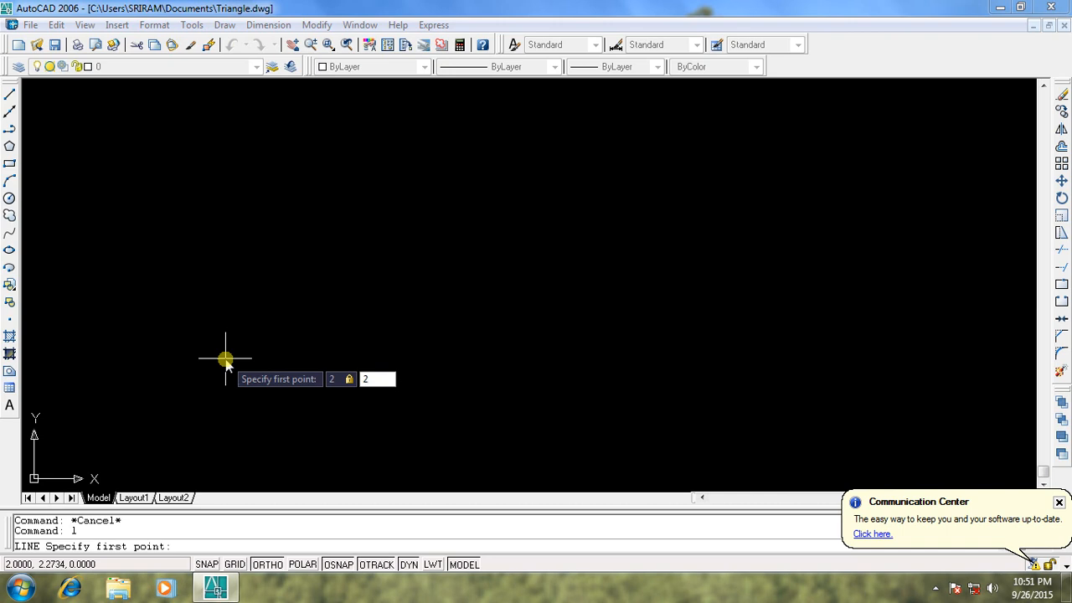
{"action": "key", "text": "Return"}
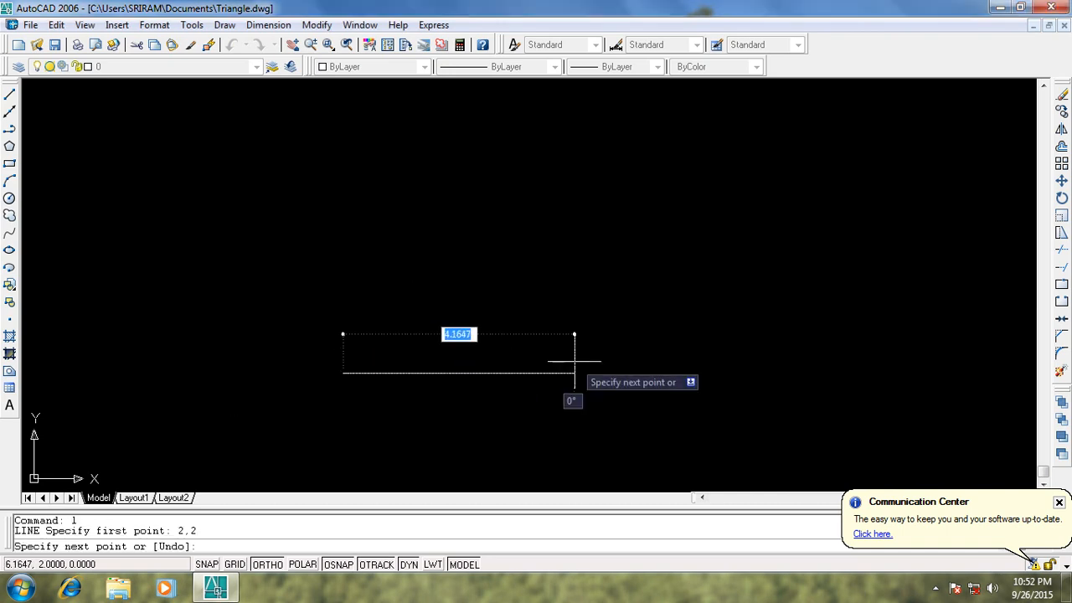
{"action": "type", "text": "6"}
{"action": "key", "text": "Return"}
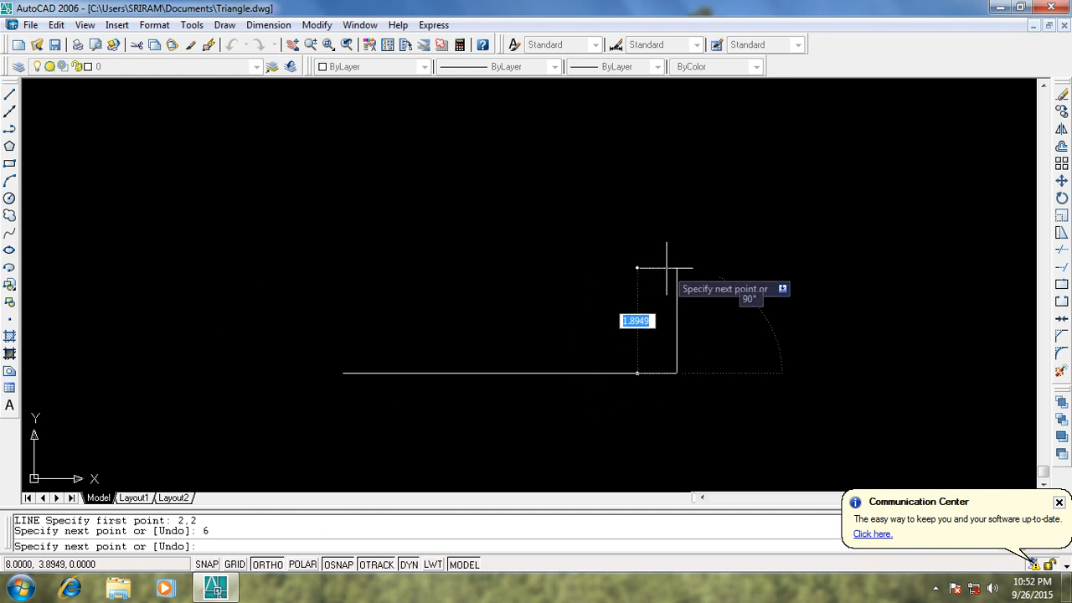
{"action": "type", "text": "1"}
{"action": "key", "text": "Return"}
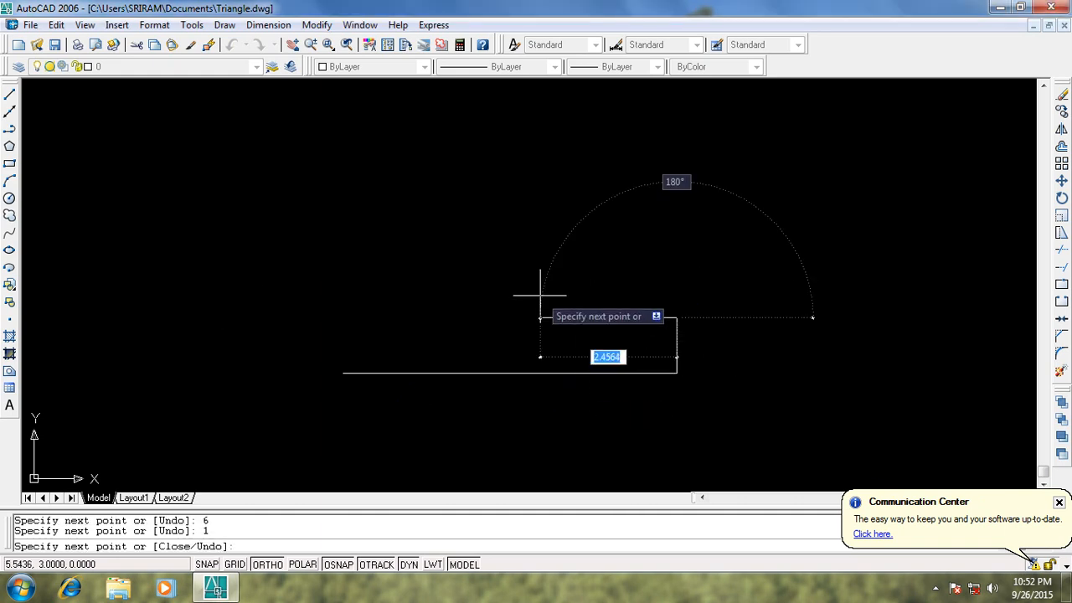
{"action": "type", "text": "1"}
{"action": "key", "text": "Return"}
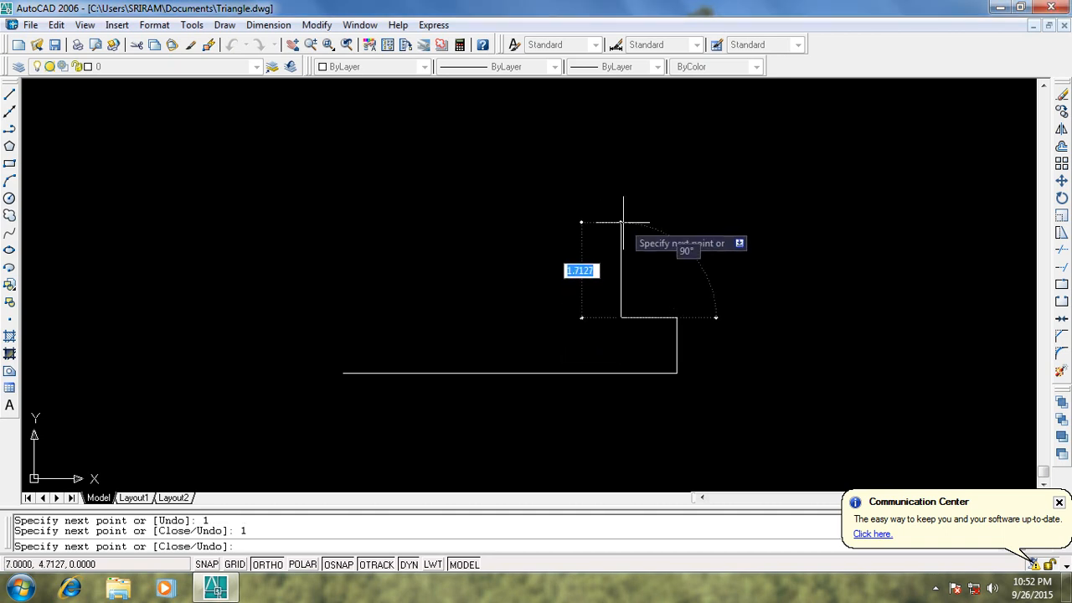
{"action": "key", "text": "Escape"}
Draw connected lines from the left end of the base: 1 unit up and 1 unit right
{"action": "right_click", "coordinate": [509, 272]}
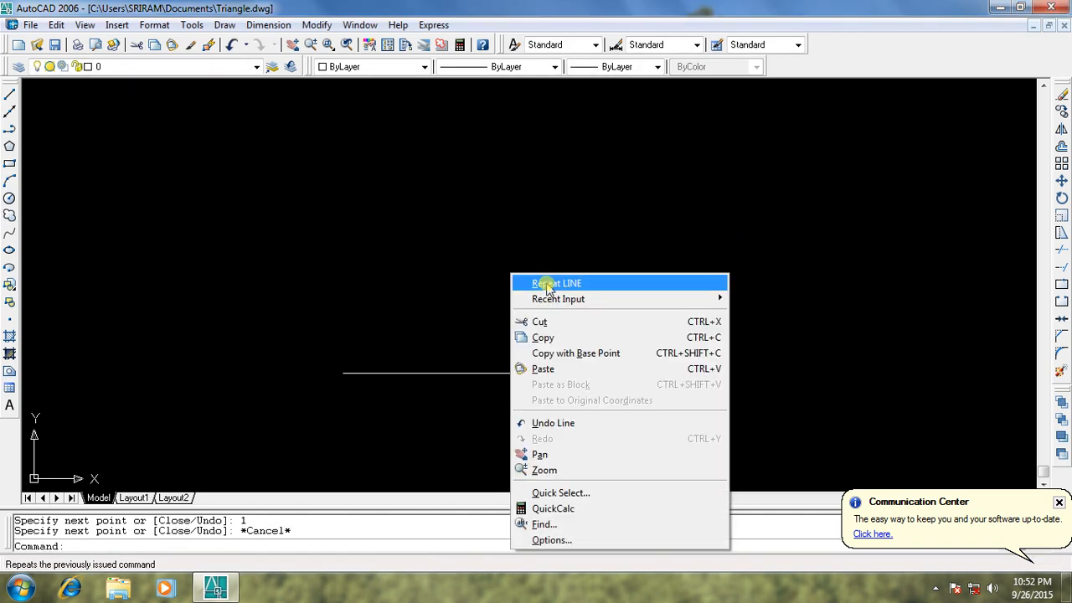
{"action": "left_click", "coordinate": [549, 284]}
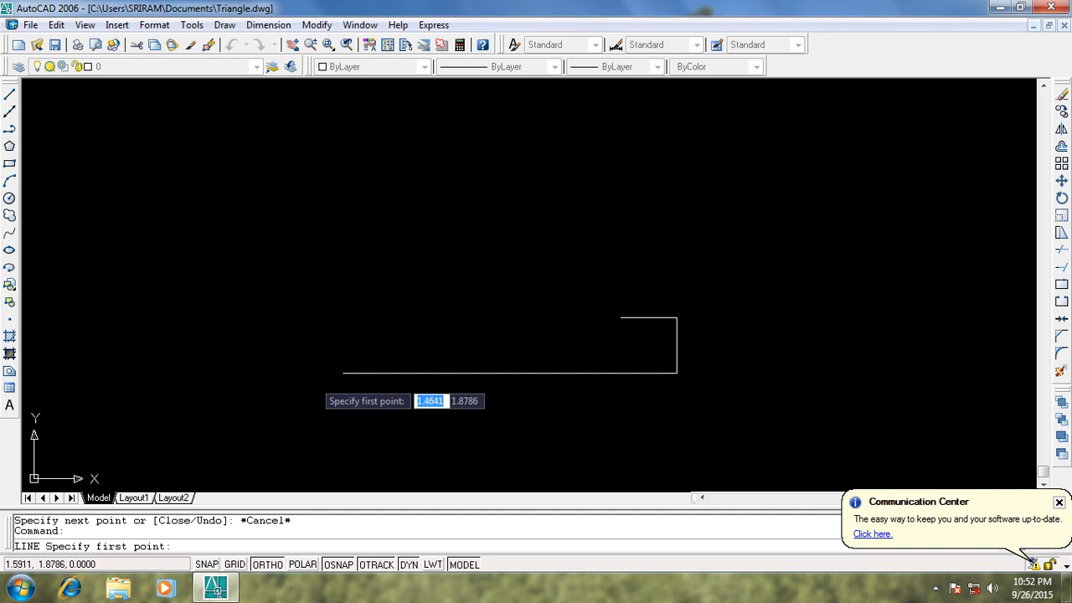
{"action": "left_click", "coordinate": [342, 373]}
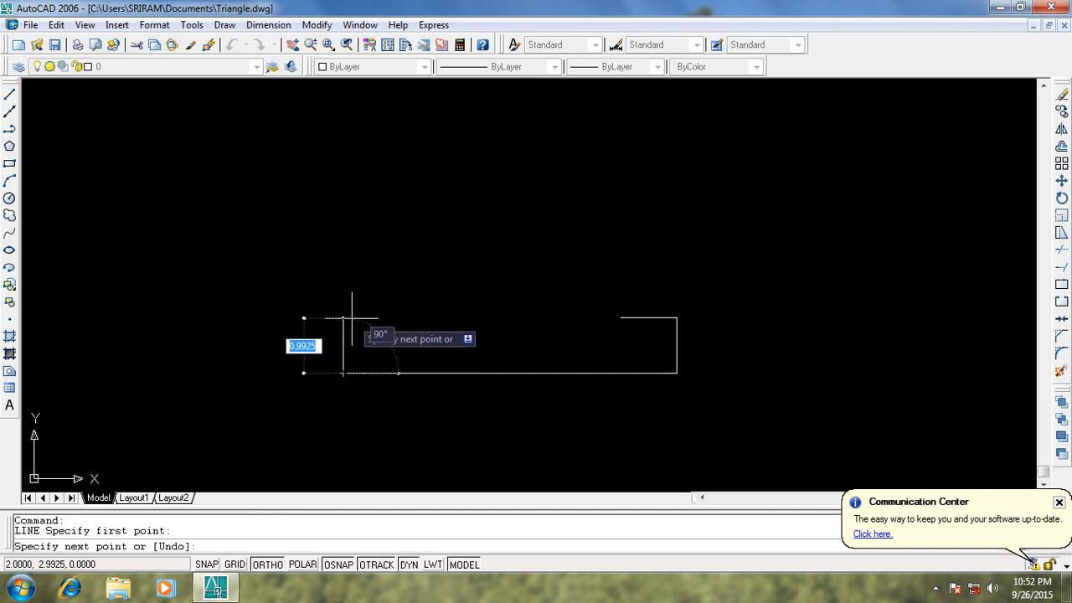
{"action": "type", "text": "1"}
{"action": "key", "text": "Return"}
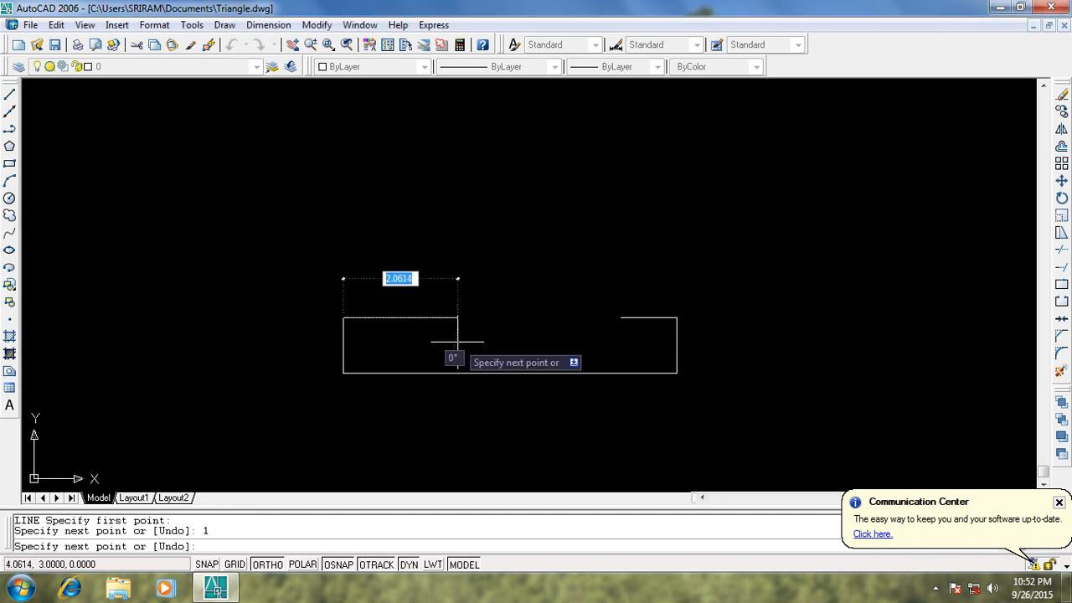
{"action": "type", "text": "1"}
{"action": "key", "text": "Return"}
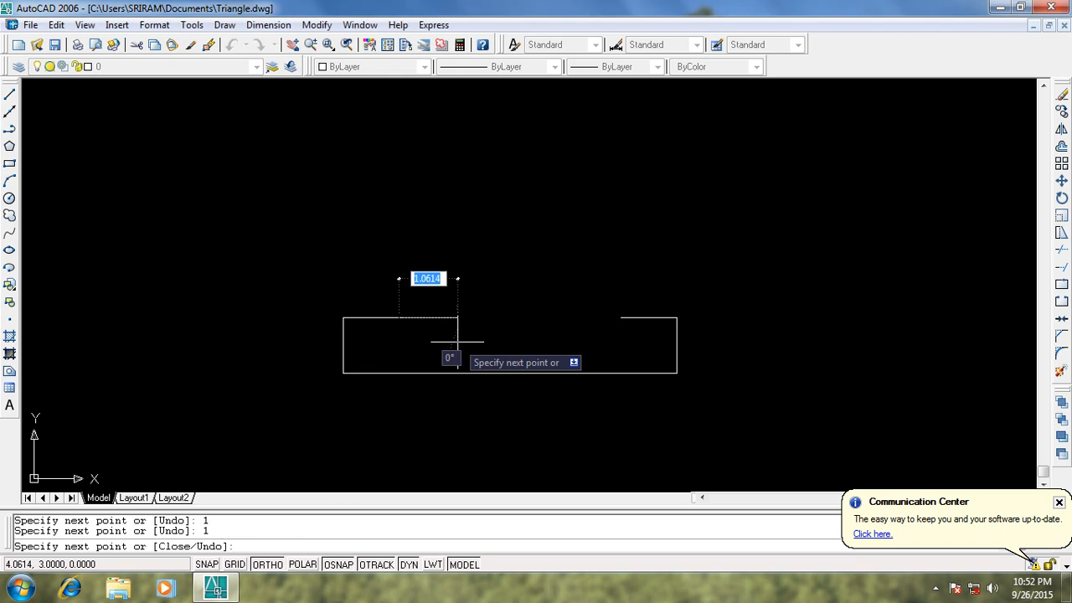
{"action": "key", "text": "Escape"}
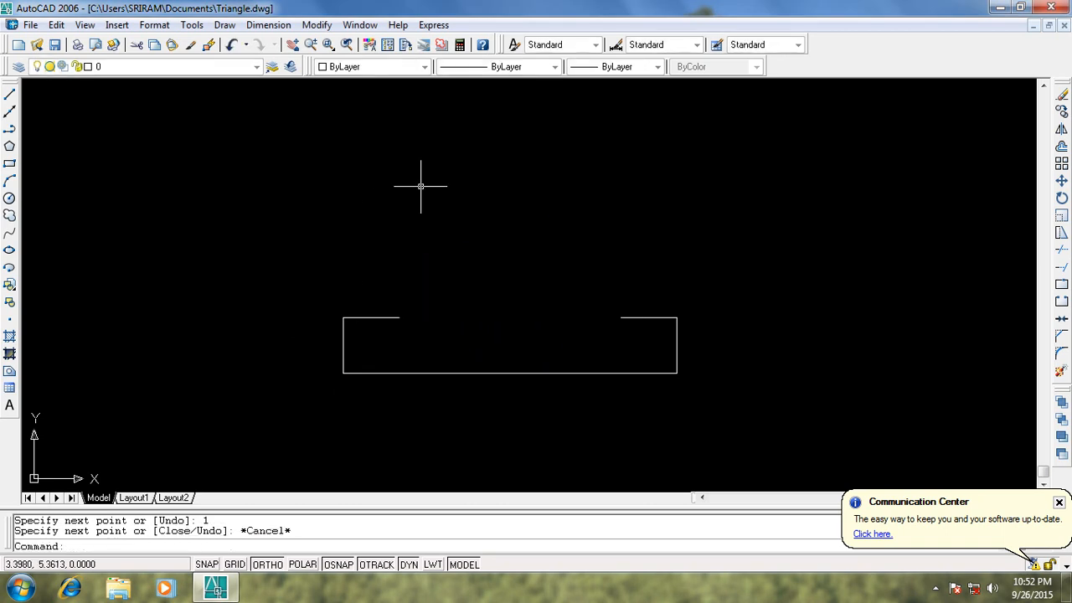
Draw a vertical line 5 units up from the midpoint of the base
{"action": "right_click", "coordinate": [867, 222]}
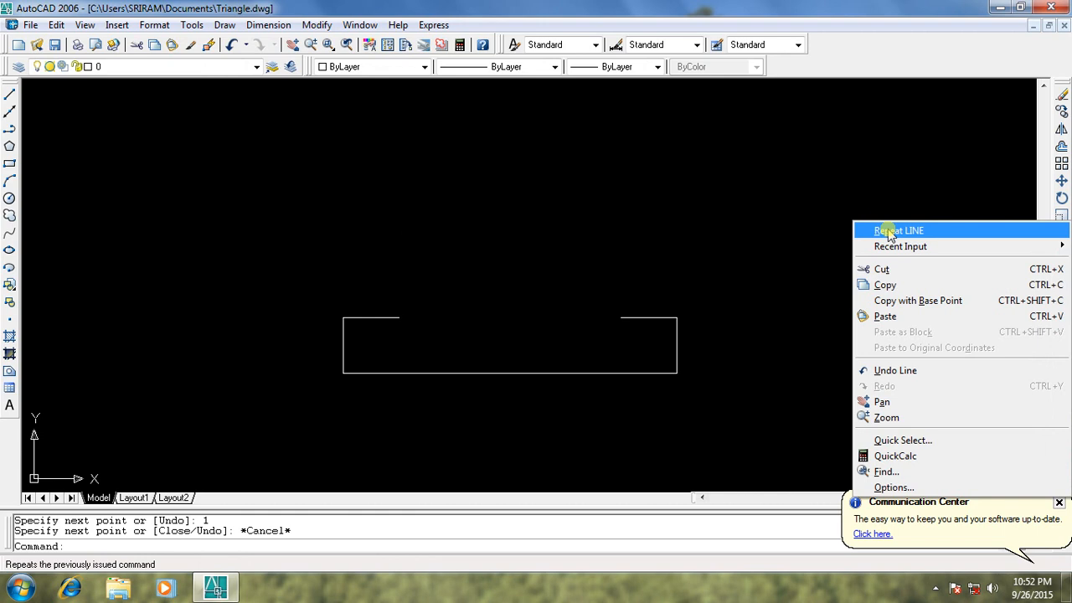
{"action": "left_click", "coordinate": [890, 231]}
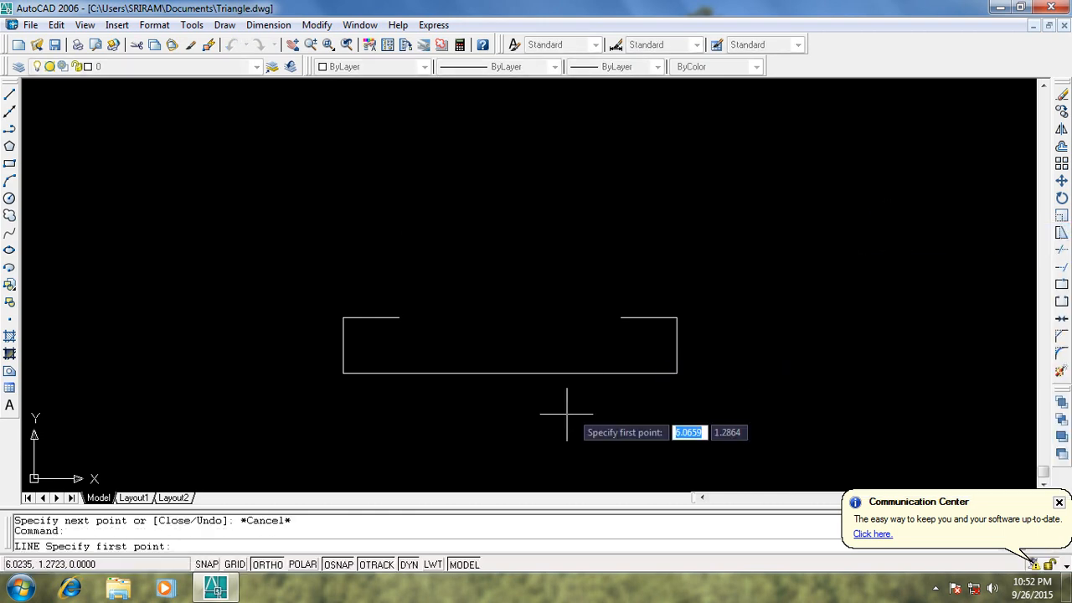
{"action": "left_click", "coordinate": [511, 372]}
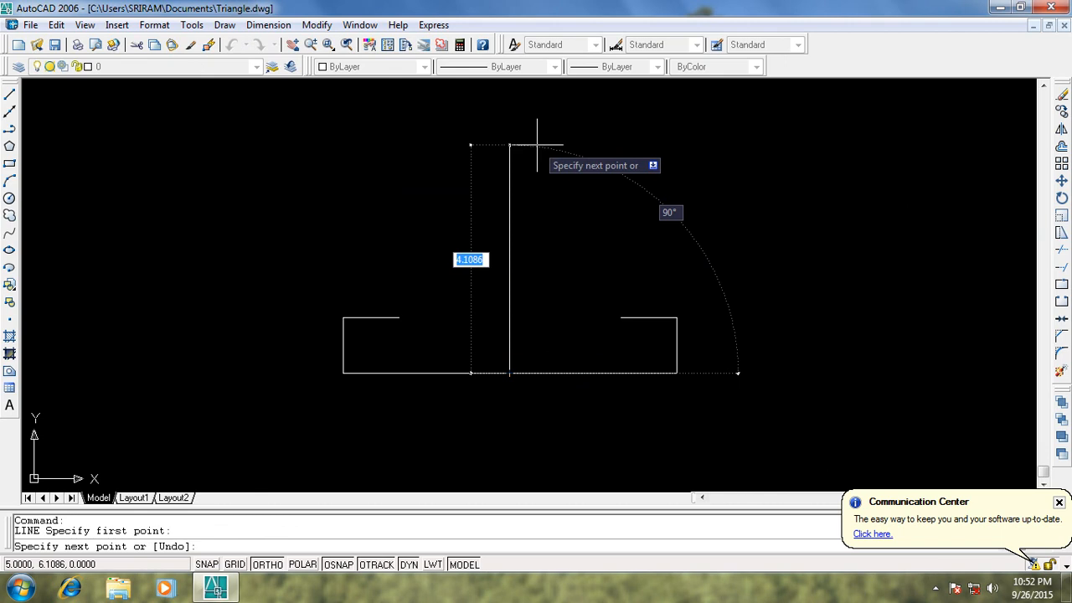
{"action": "type", "text": "5"}
{"action": "key", "text": "Return"}
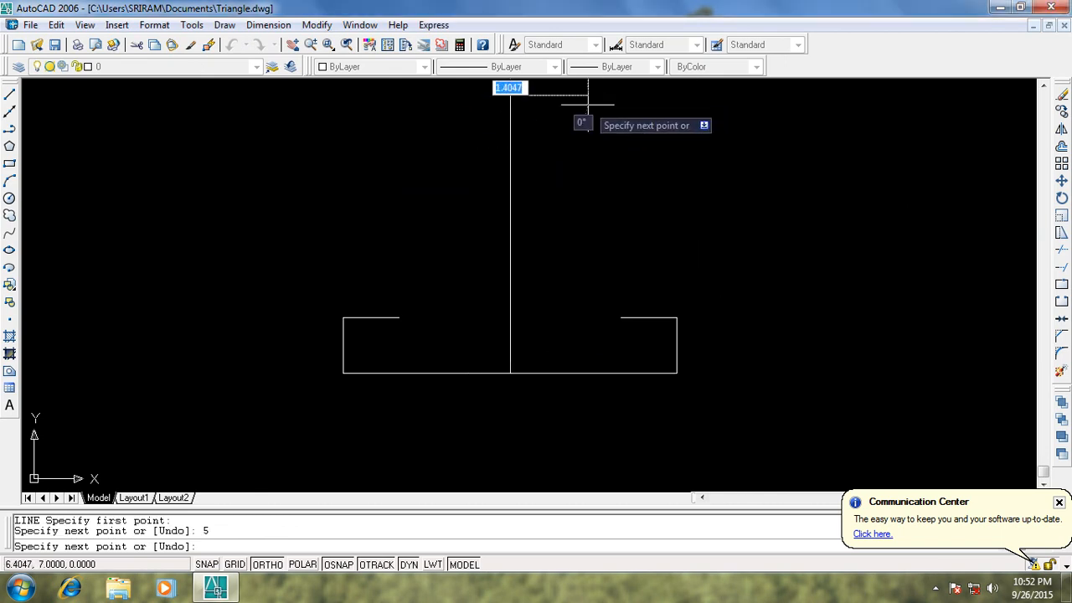
Continue the line 1 unit right and 2 units left, and finish it at the inner end of the left step
{"action": "type", "text": "1"}
{"action": "key", "text": "Return"}
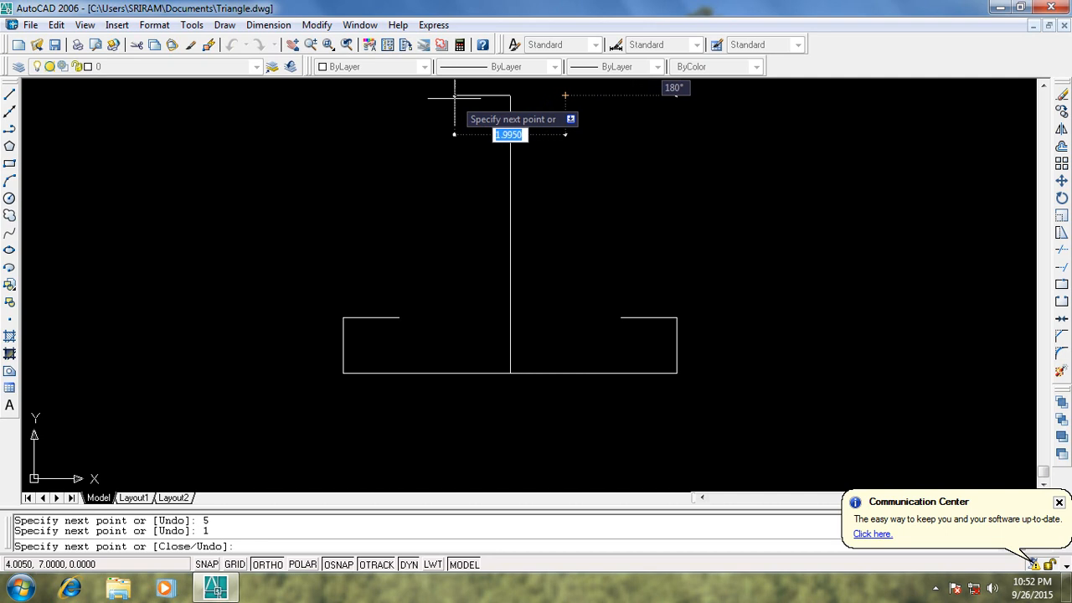
{"action": "type", "text": "2"}
{"action": "key", "text": "Return"}
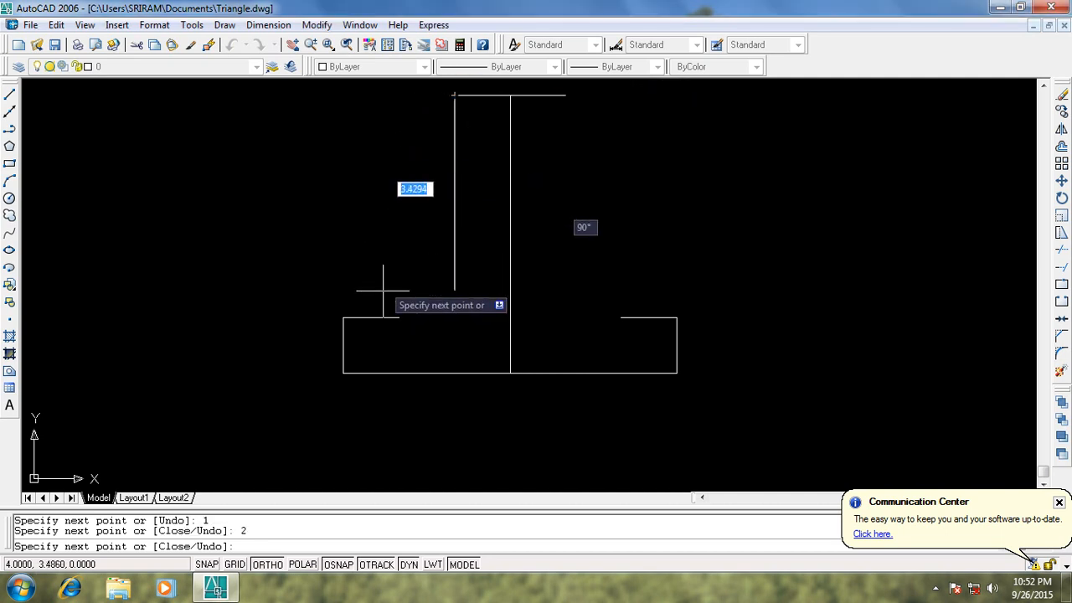
{"action": "left_click", "coordinate": [399, 317]}
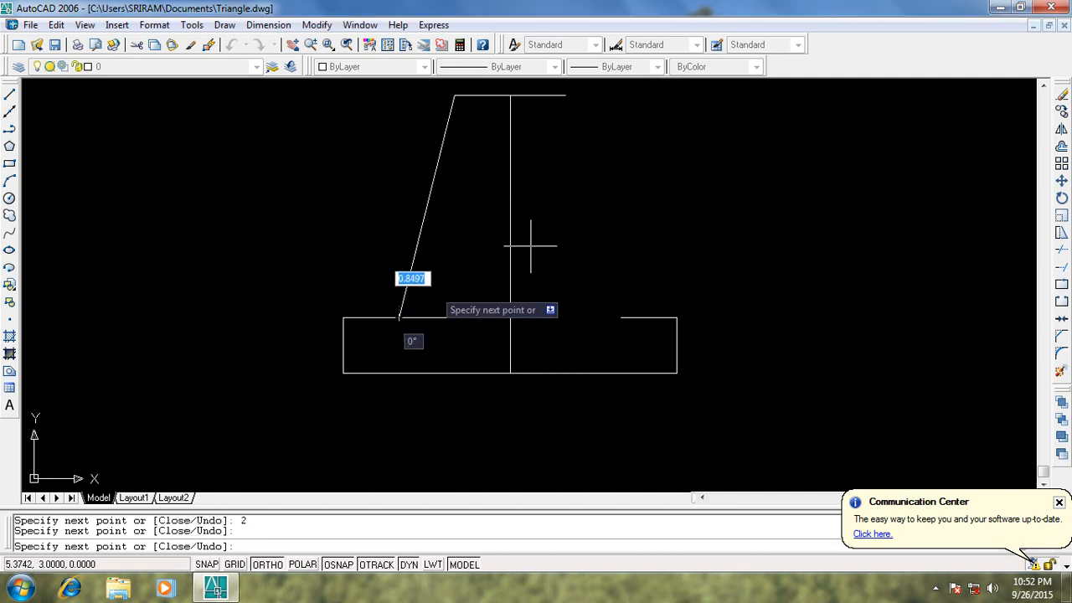
{"action": "right_click", "coordinate": [838, 175]}
{"action": "left_click", "coordinate": [871, 199]}
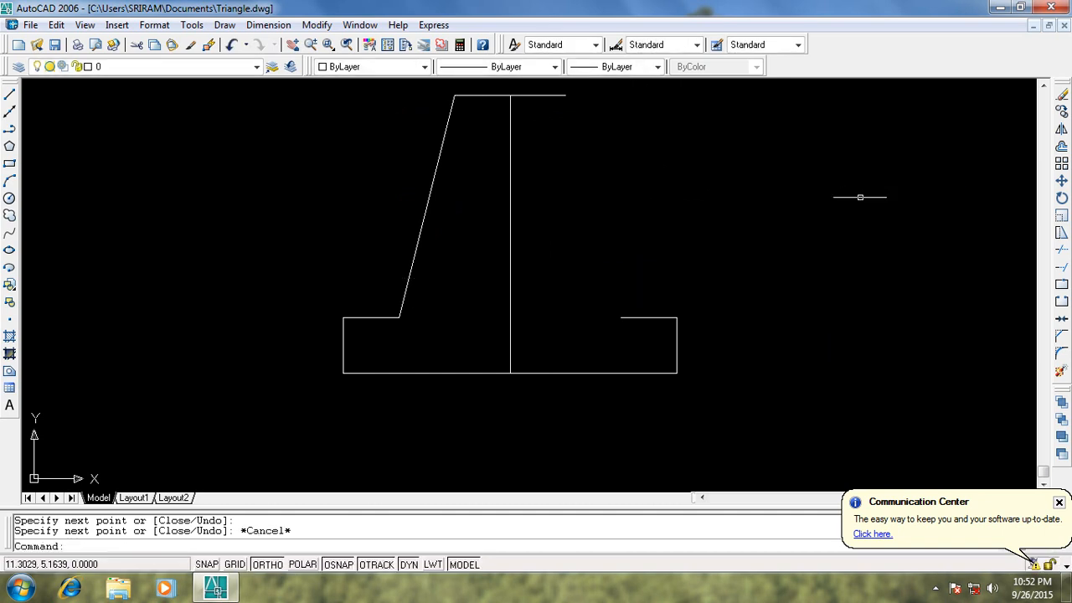
Draw a line from the top edge's right end to the inner end of the right step, and delete the vertical centre line
{"action": "right_click", "coordinate": [646, 166]}
{"action": "left_click", "coordinate": [688, 176]}
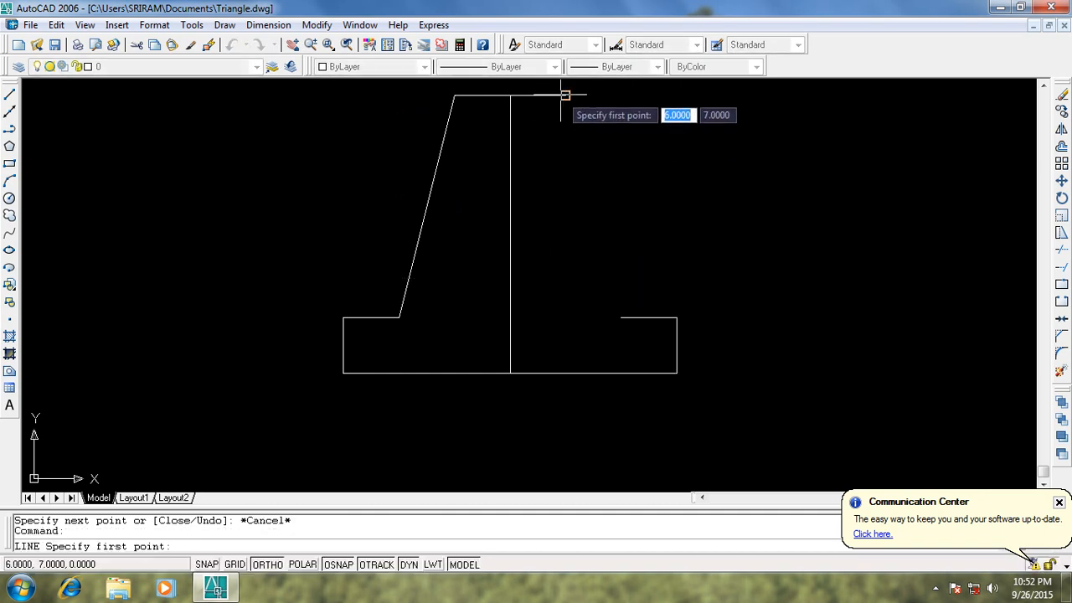
{"action": "left_click", "coordinate": [565, 94]}
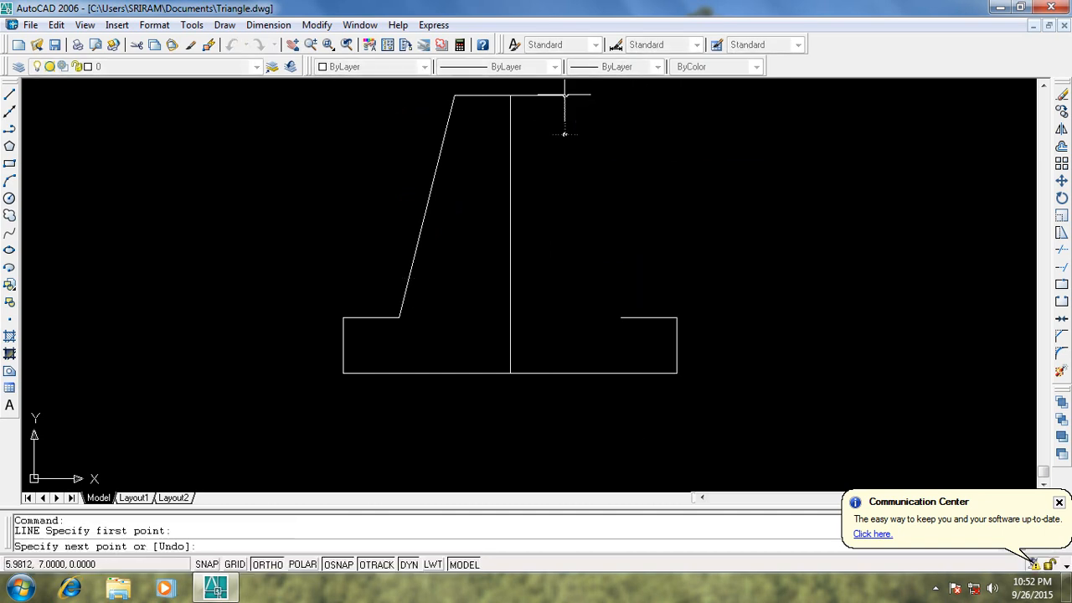
{"action": "left_click", "coordinate": [621, 317]}
{"action": "key", "text": "Escape"}
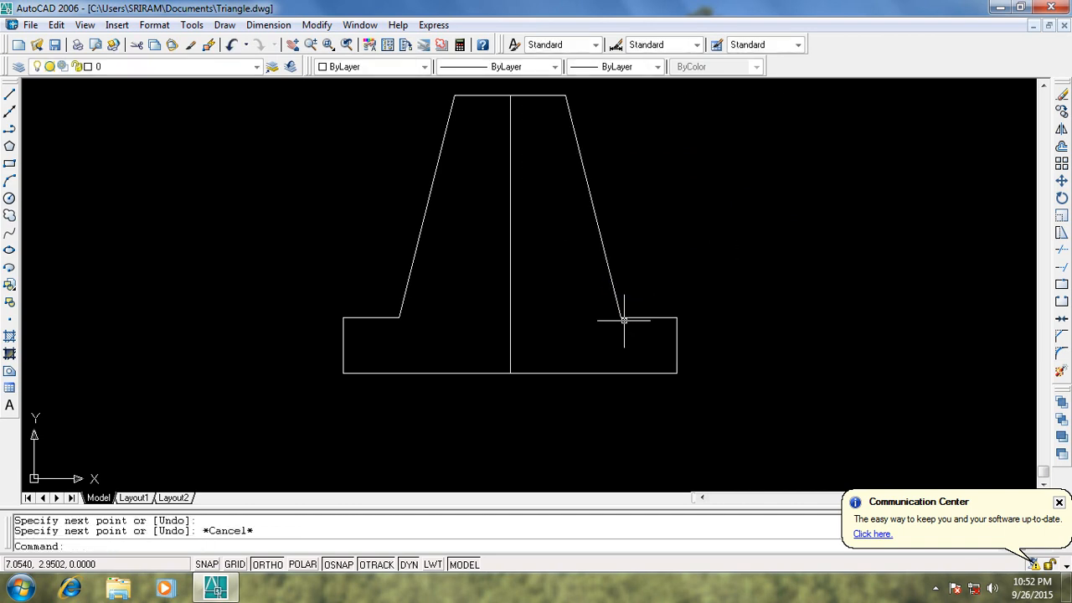
{"action": "left_click", "coordinate": [511, 242]}
{"action": "key", "text": "Delete"}
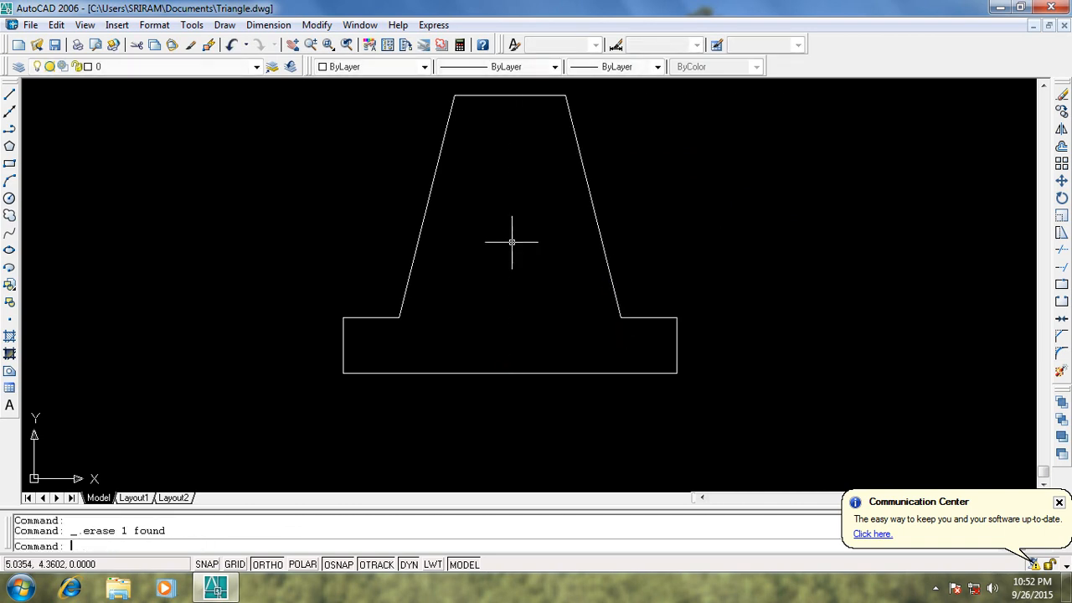
Add a vertical linear dimension to the left edge of the base, placed outside the profile
{"action": "scroll", "coordinate": [545, 153], "scroll_direction": "down", "scroll_amount": 2}
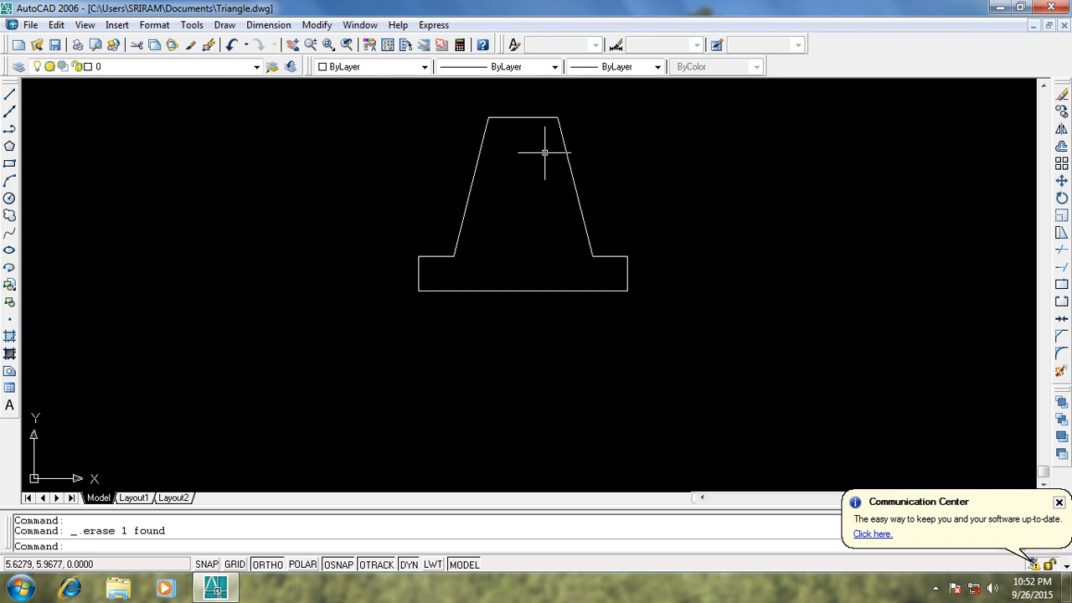
{"action": "left_click", "coordinate": [291, 47]}
{"action": "left_click_drag", "start_coordinate": [552, 201], "coordinate": [550, 271]}
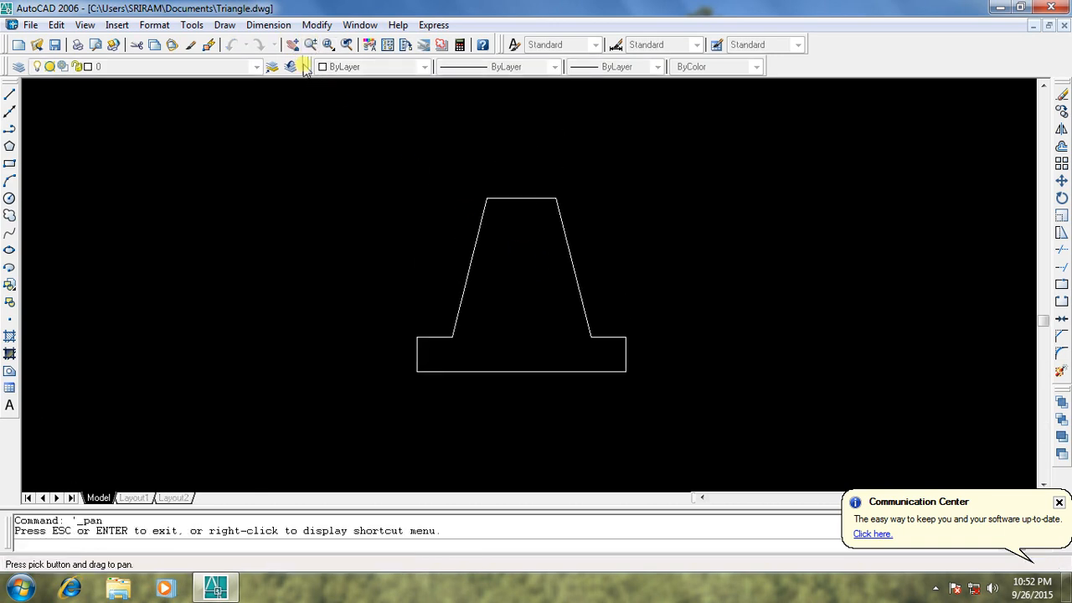
{"action": "left_click", "coordinate": [268, 24]}
{"action": "left_click", "coordinate": [270, 66]}
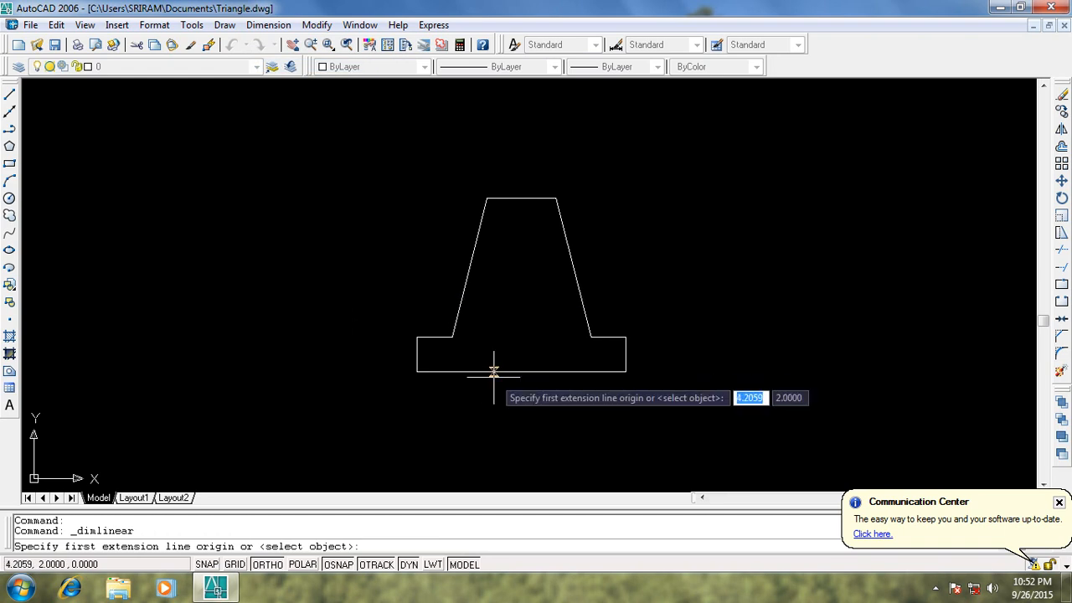
{"action": "left_click", "coordinate": [416, 337]}
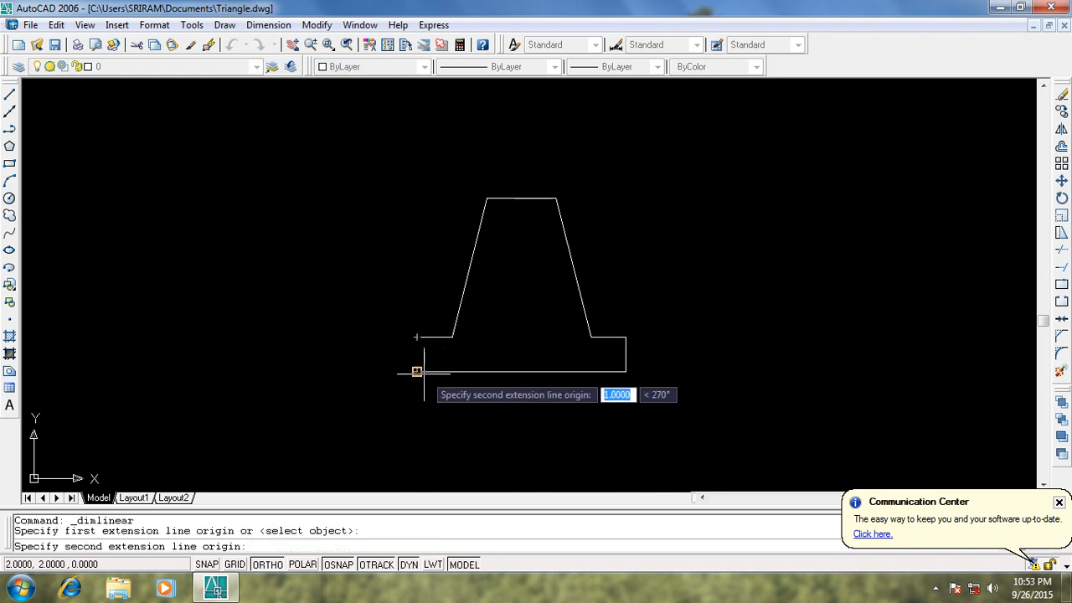
{"action": "left_click", "coordinate": [416, 371]}
{"action": "left_click", "coordinate": [366, 362]}
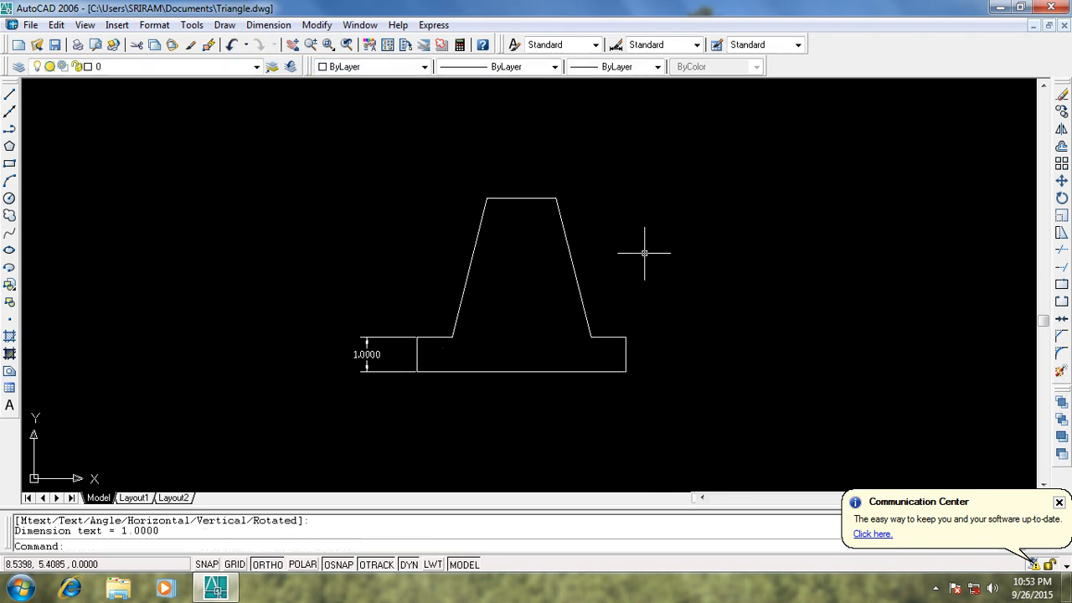
Add a horizontal linear dimension above the profile's top edge
{"action": "left_click", "coordinate": [268, 25]}
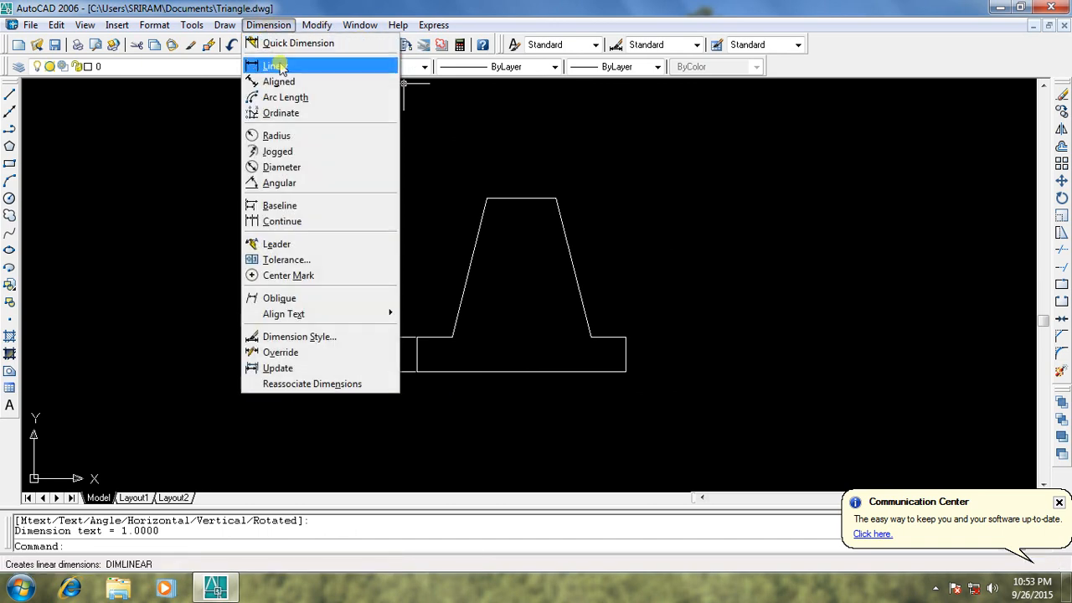
{"action": "left_click", "coordinate": [273, 67]}
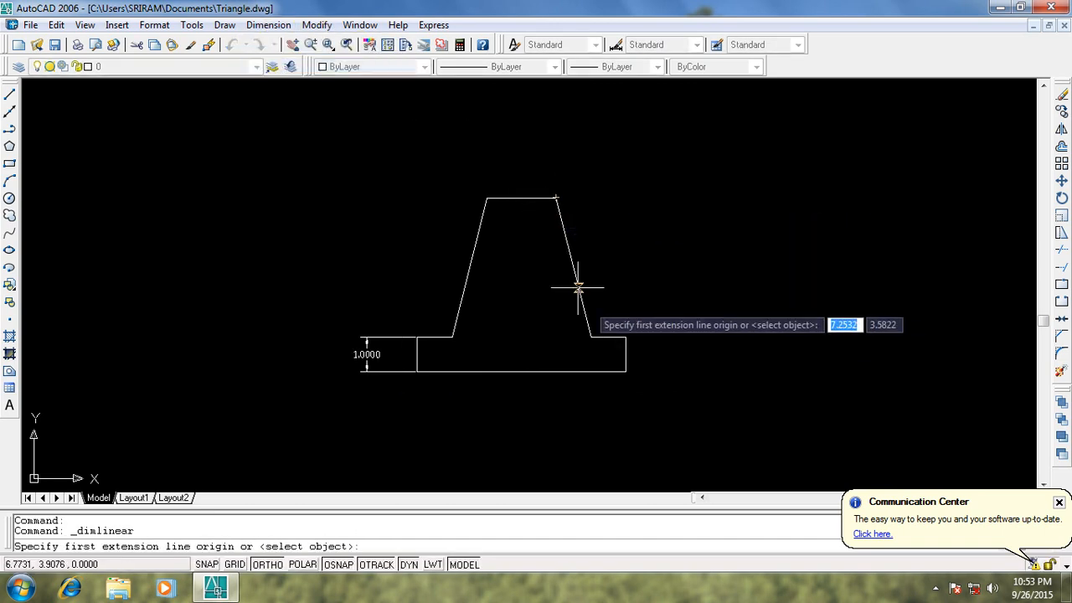
{"action": "left_click", "coordinate": [555, 197]}
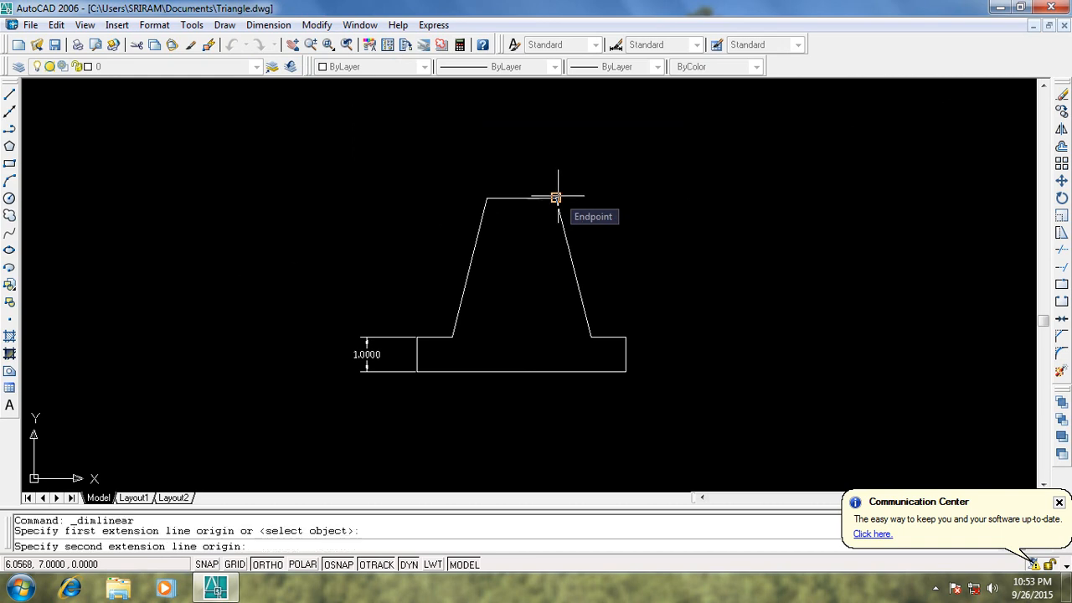
{"action": "left_click", "coordinate": [487, 198]}
{"action": "left_click", "coordinate": [482, 173]}
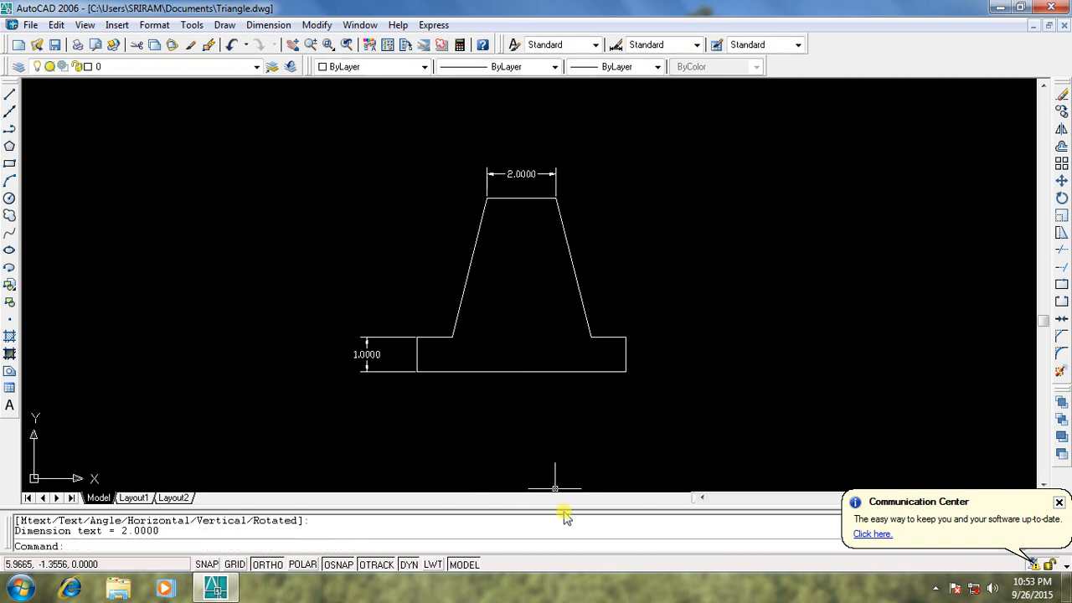
Stretch the right end of the top edge line horizontally beyond the right sloping side
{"action": "left_click", "coordinate": [542, 198]}
{"action": "left_click", "coordinate": [555, 198]}
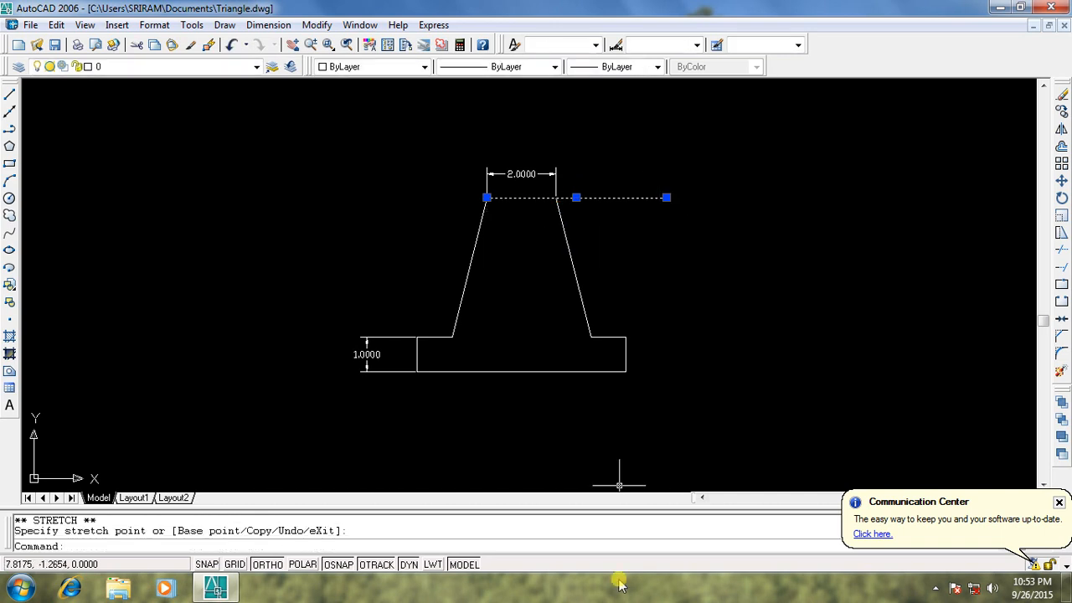
{"action": "key", "text": "Escape"}
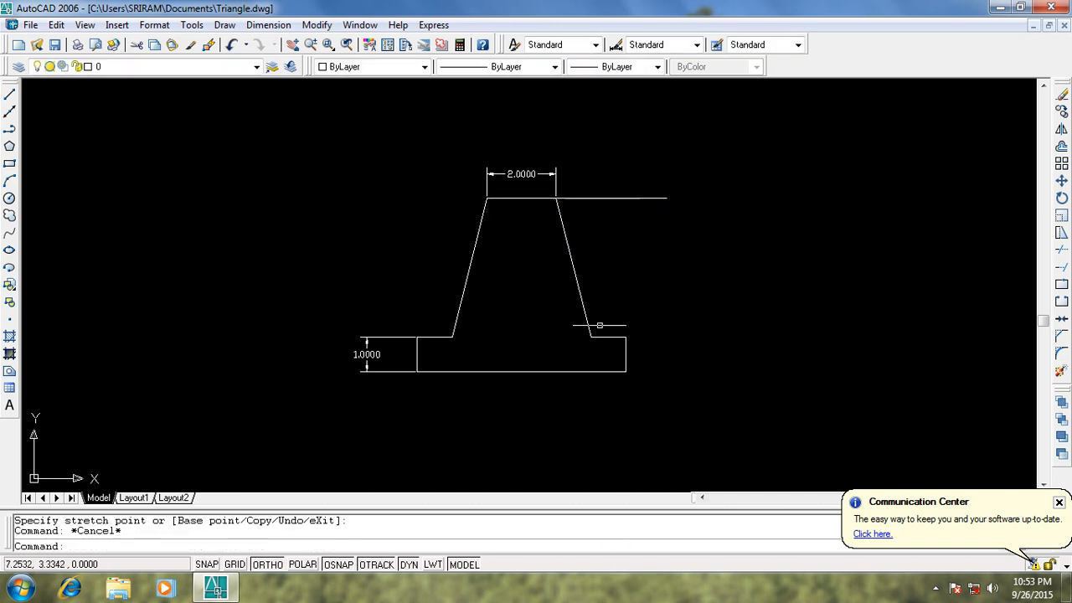
Add a vertical linear dimension from the right step up to the extended top line
{"action": "left_click", "coordinate": [278, 25]}
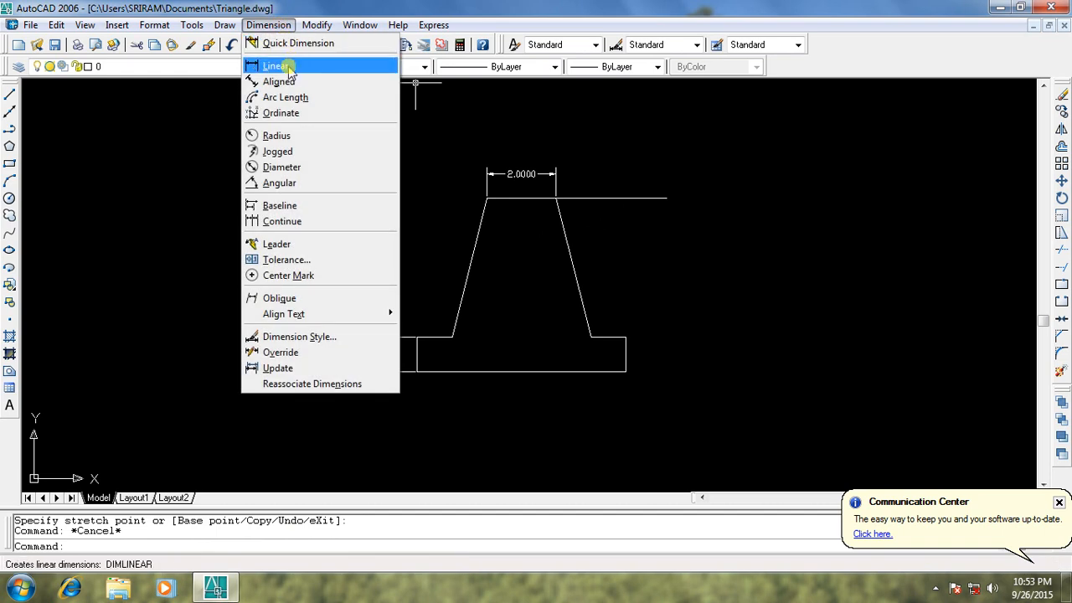
{"action": "left_click", "coordinate": [284, 65]}
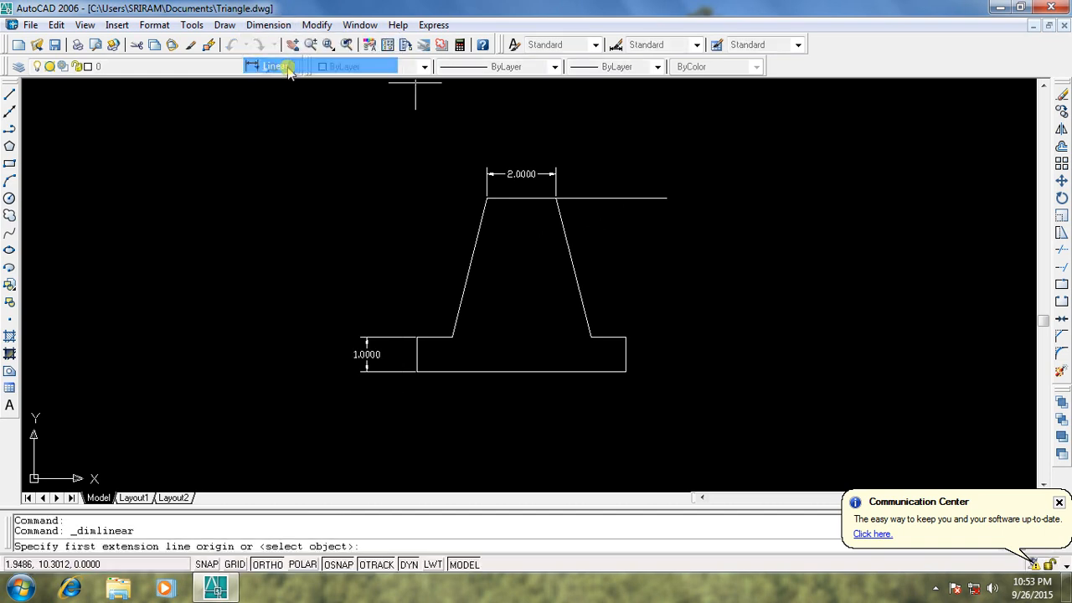
{"action": "left_click", "coordinate": [608, 337]}
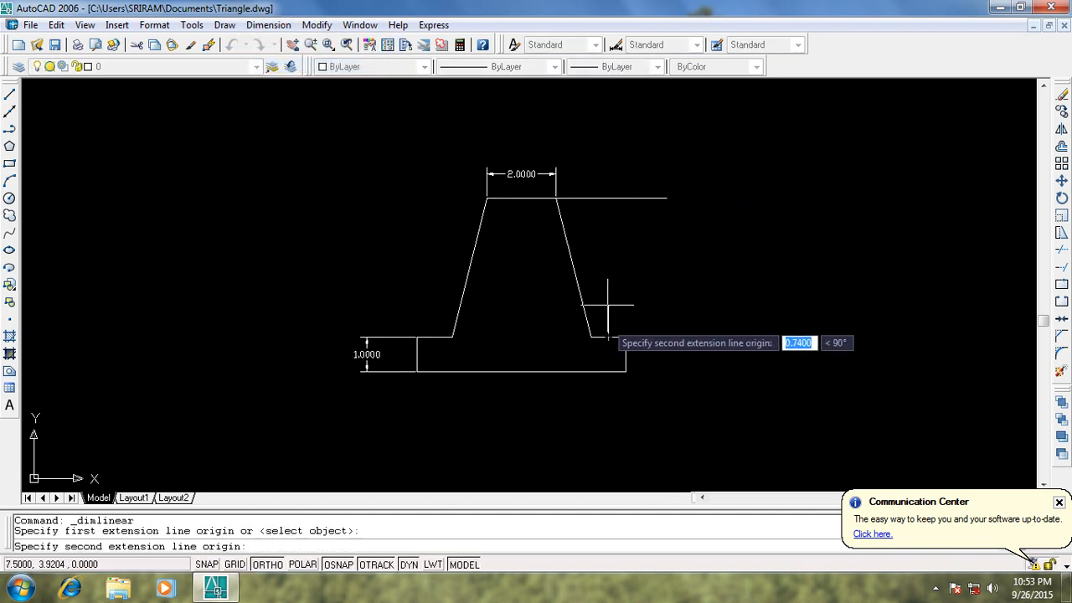
{"action": "left_click", "coordinate": [608, 197]}
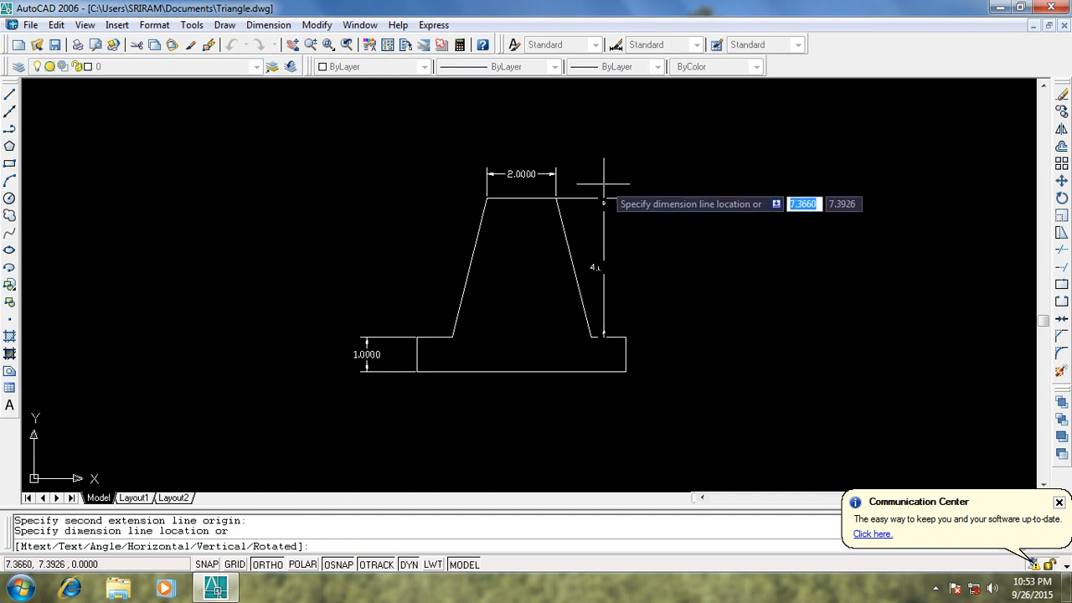
{"action": "left_click", "coordinate": [608, 195]}
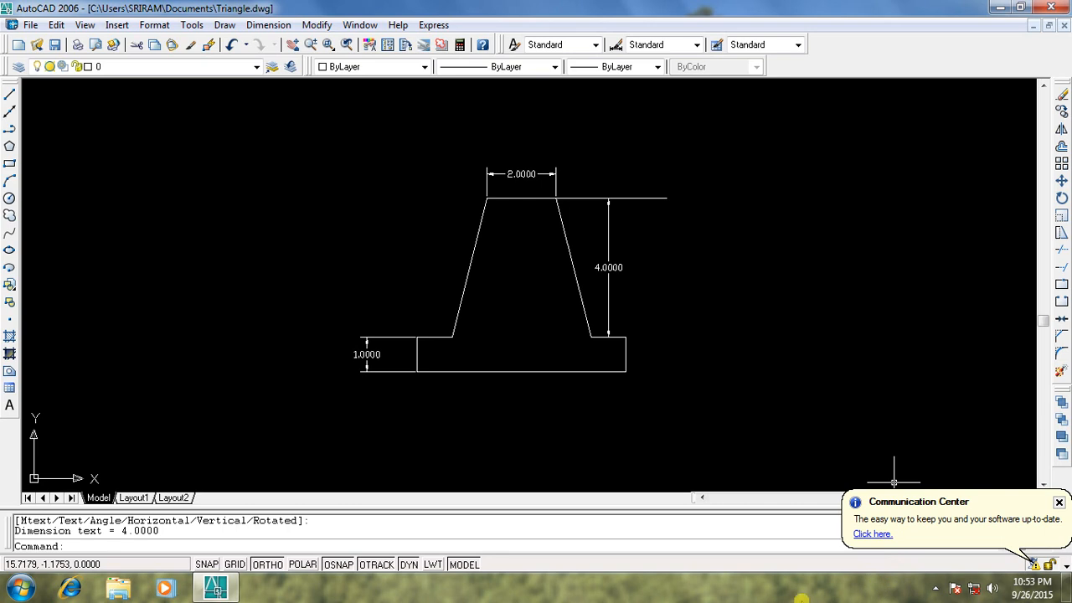
Add a horizontal linear dimension across the full width of the base, placed below it
{"action": "left_click", "coordinate": [266, 25]}
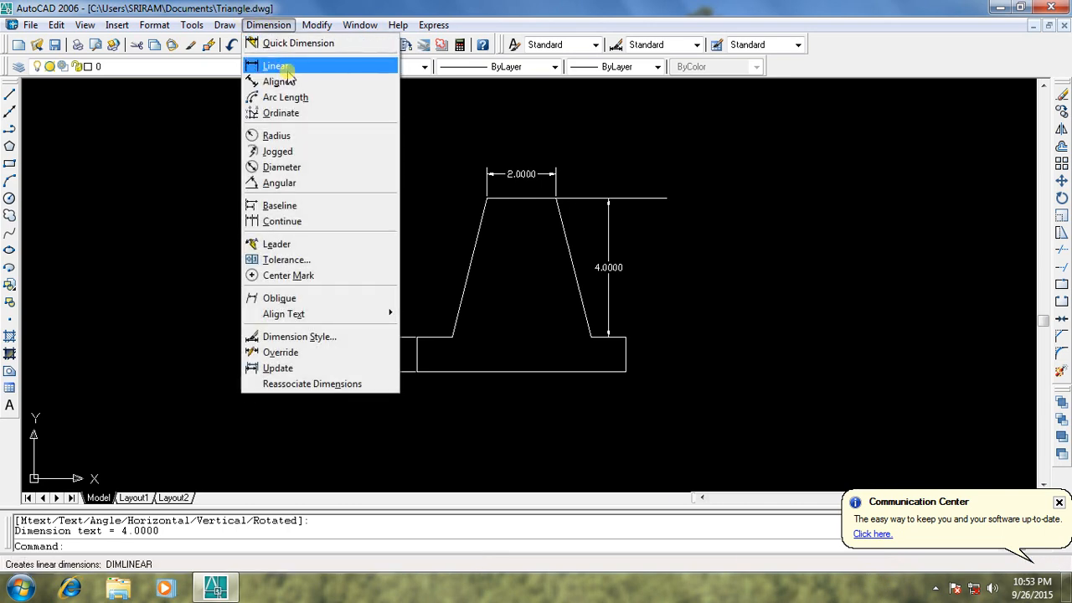
{"action": "left_click", "coordinate": [285, 64]}
{"action": "left_click", "coordinate": [418, 371]}
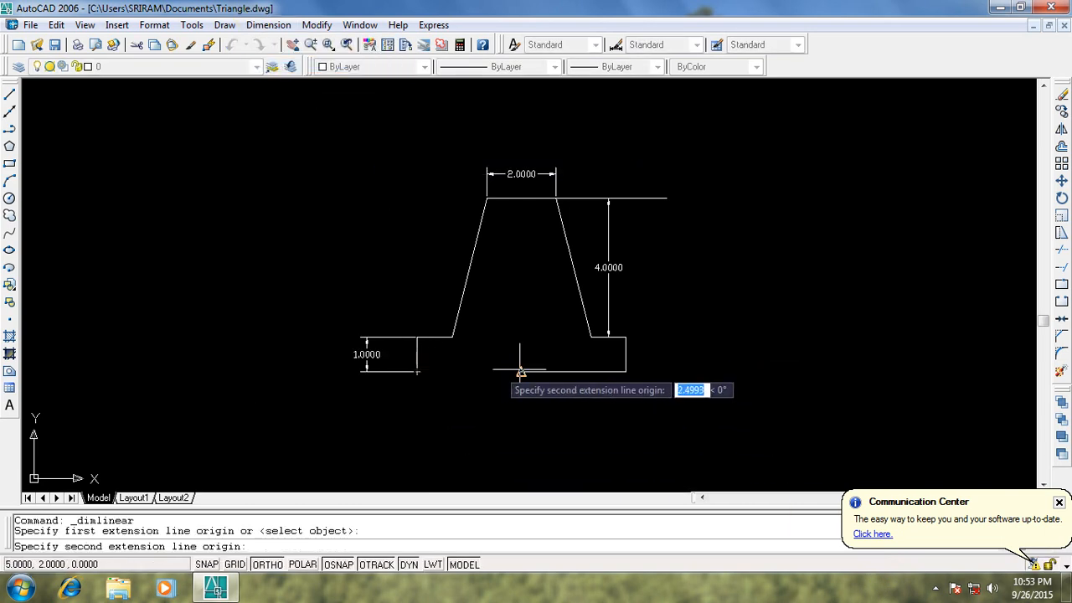
{"action": "left_click", "coordinate": [626, 371]}
{"action": "left_click", "coordinate": [627, 411]}
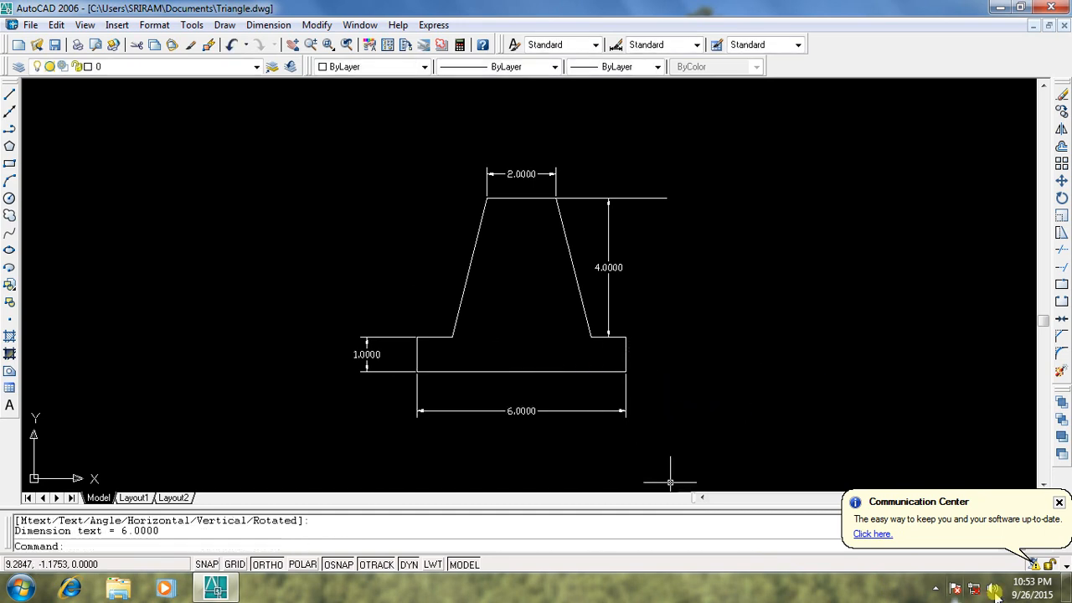
Add a horizontal linear dimension to the left step's top edge, placed above the step
{"action": "scroll", "coordinate": [757, 382], "scroll_direction": "up", "scroll_amount": 2}
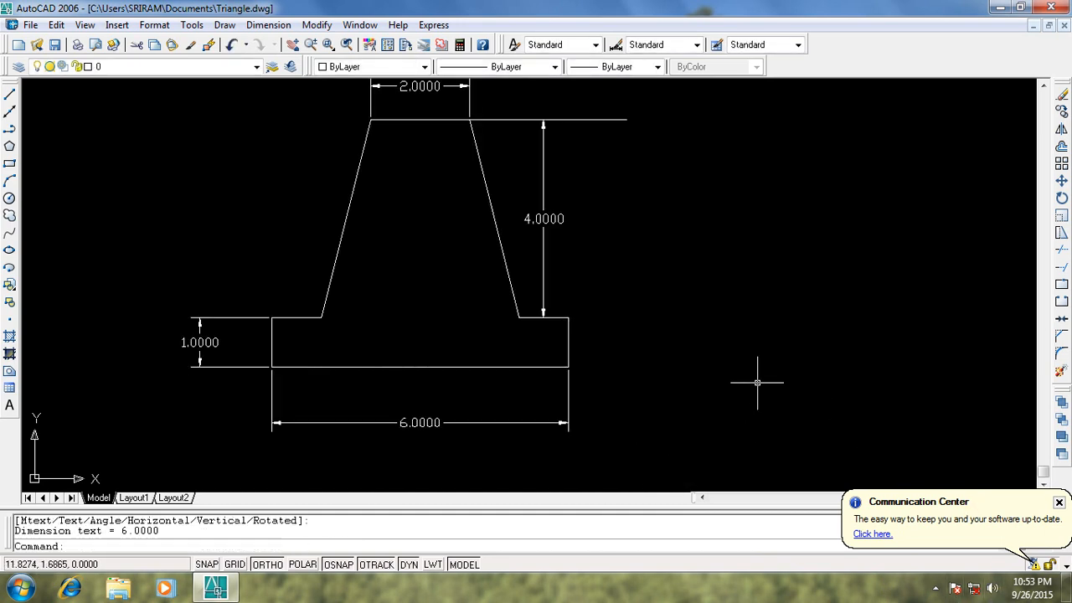
{"action": "left_click", "coordinate": [303, 48]}
{"action": "mouse_move", "coordinate": [410, 206]}
{"action": "left_mouse_down"}
{"action": "mouse_move", "coordinate": [478, 249]}
{"action": "mouse_move", "coordinate": [500, 238]}
{"action": "left_mouse_up"}
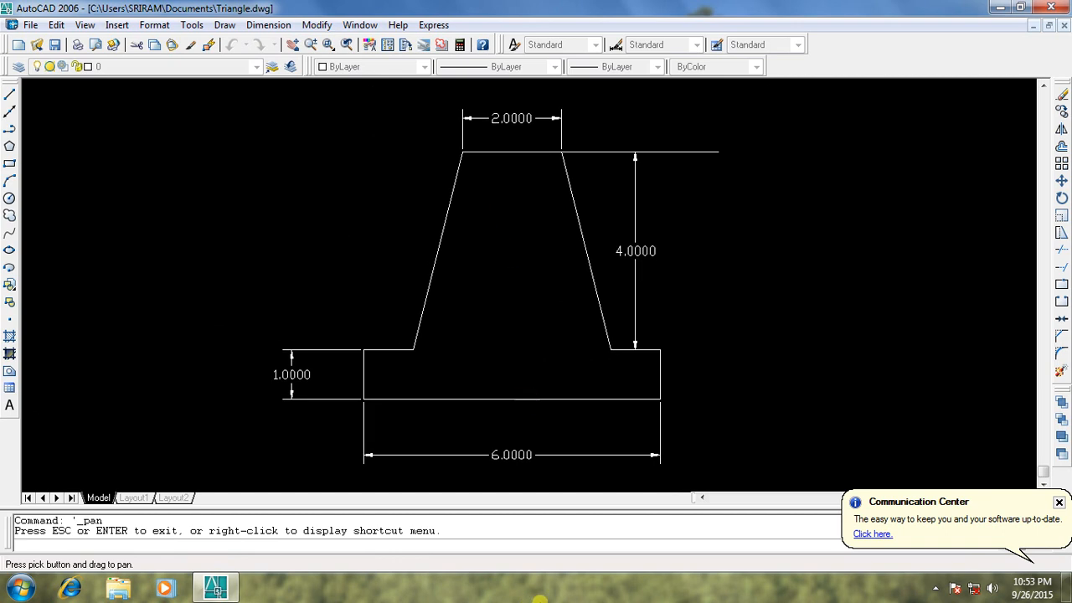
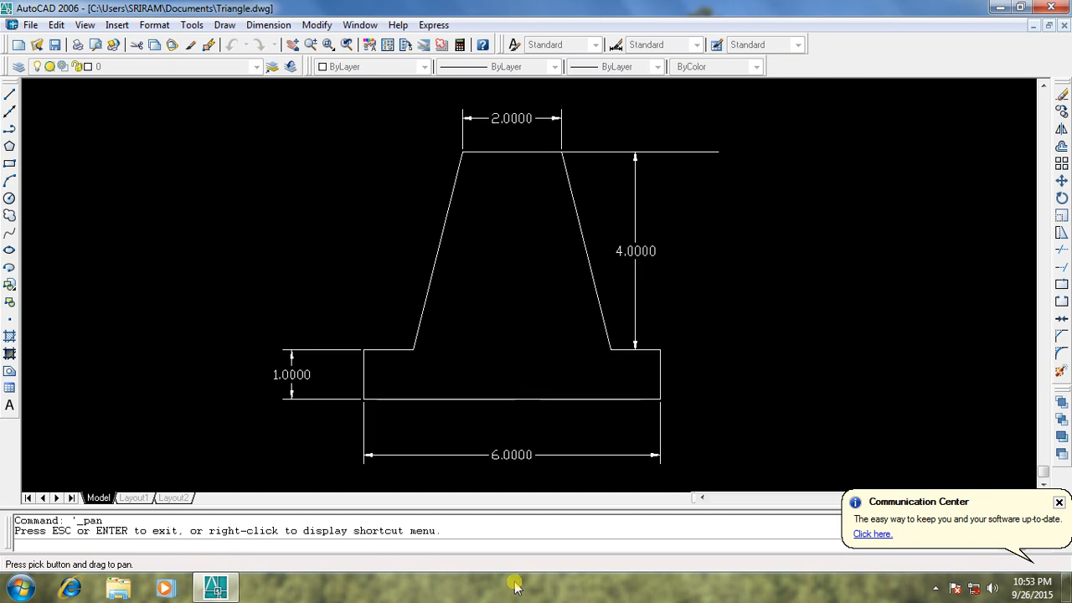
{"action": "left_click", "coordinate": [268, 25]}
{"action": "left_click", "coordinate": [277, 67]}
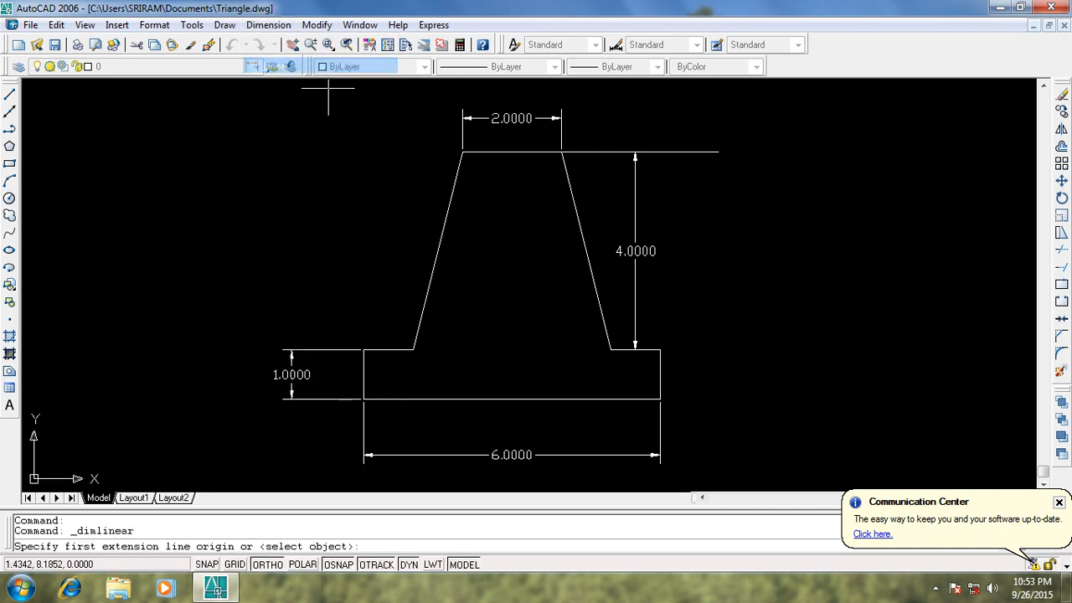
{"action": "left_click", "coordinate": [414, 343]}
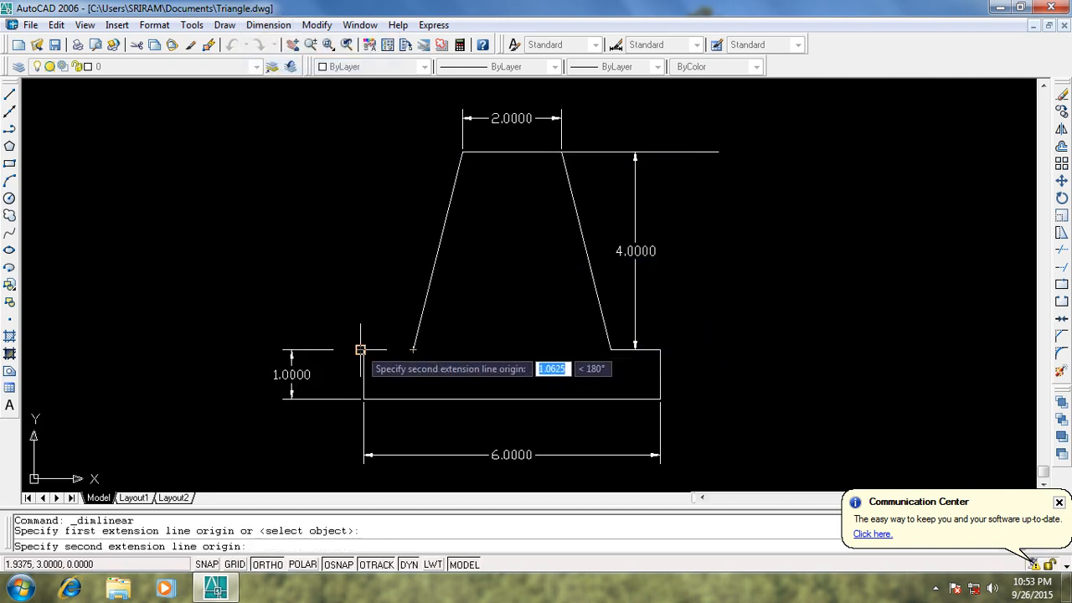
{"action": "left_click", "coordinate": [360, 349]}
{"action": "left_click", "coordinate": [366, 286]}
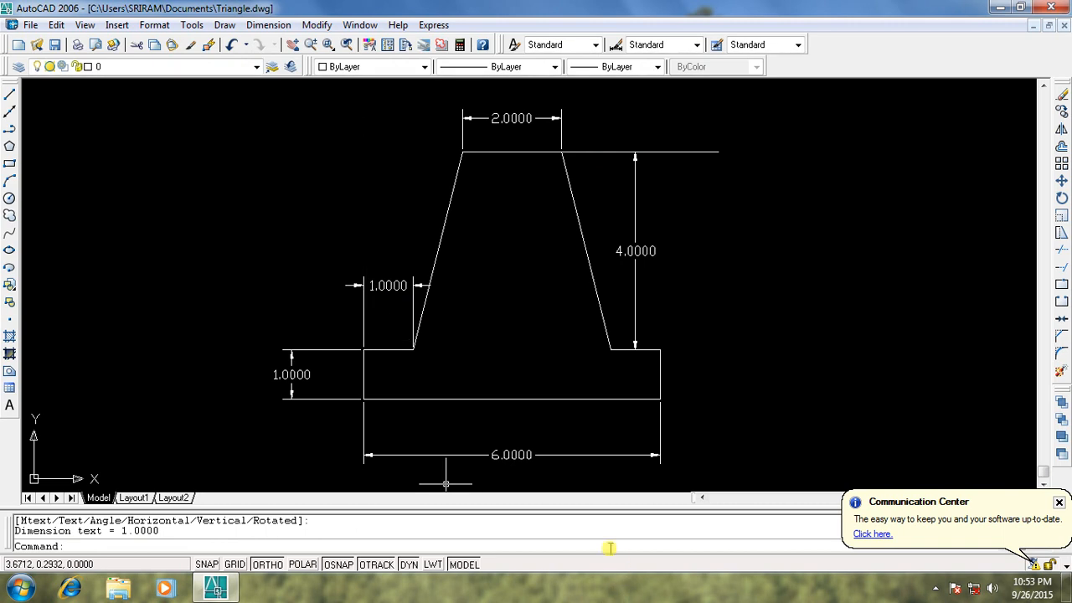
Delete the whole profile together with all its dimensions
{"action": "key", "text": "ctrl+a"}
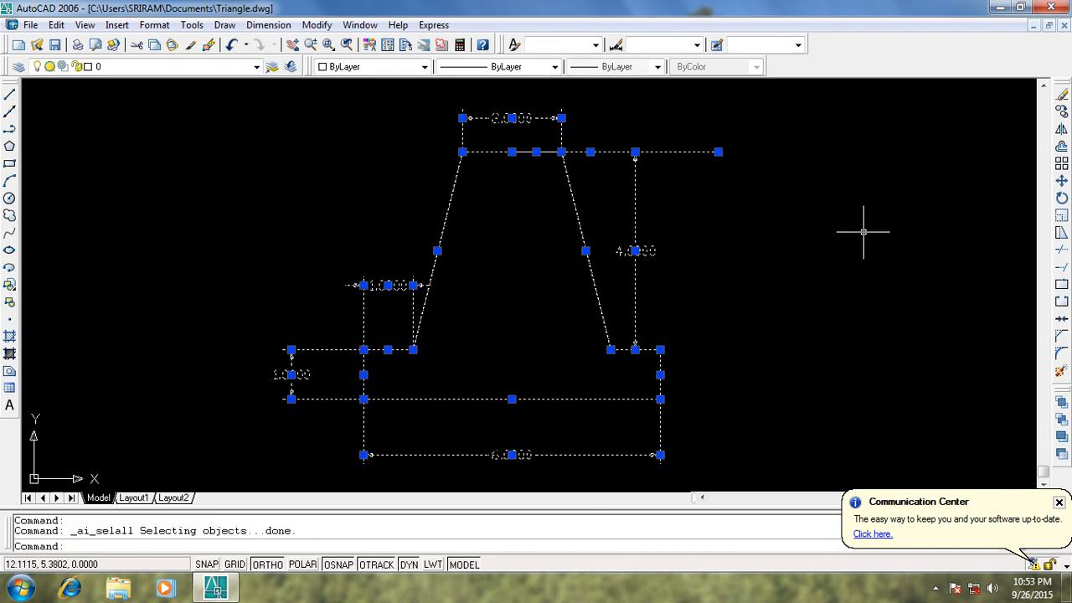
{"action": "key", "text": "Delete"}
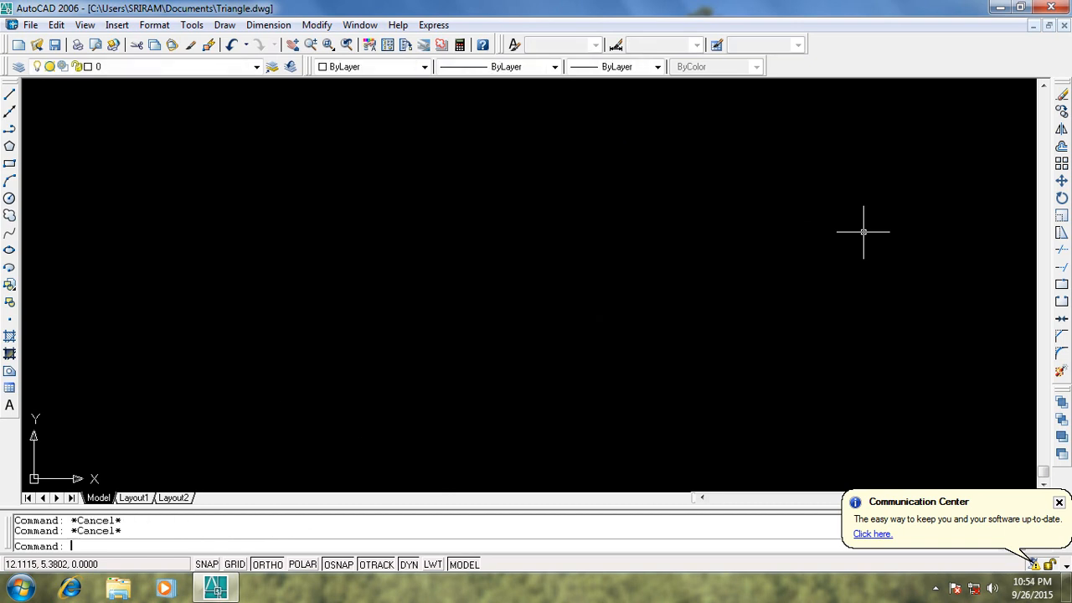
{"action": "left_click", "coordinate": [419, 474]}
Draw a square from four connected lines, each 5 units long: right, up, left and back down to the start
{"action": "type", "text": "l"}
{"action": "key", "text": "Return"}
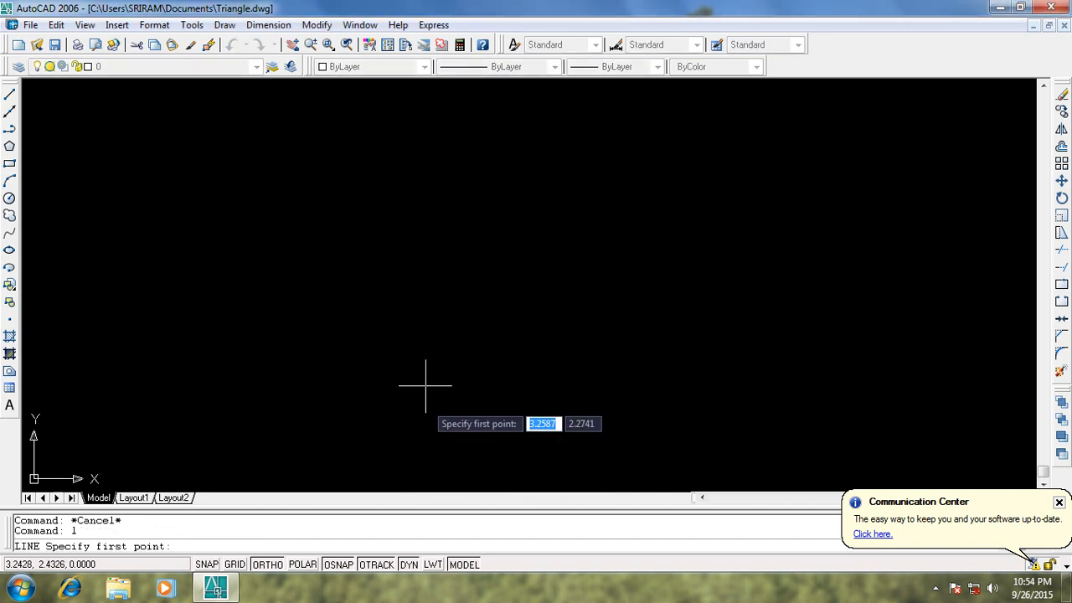
{"action": "left_click", "coordinate": [371, 305]}
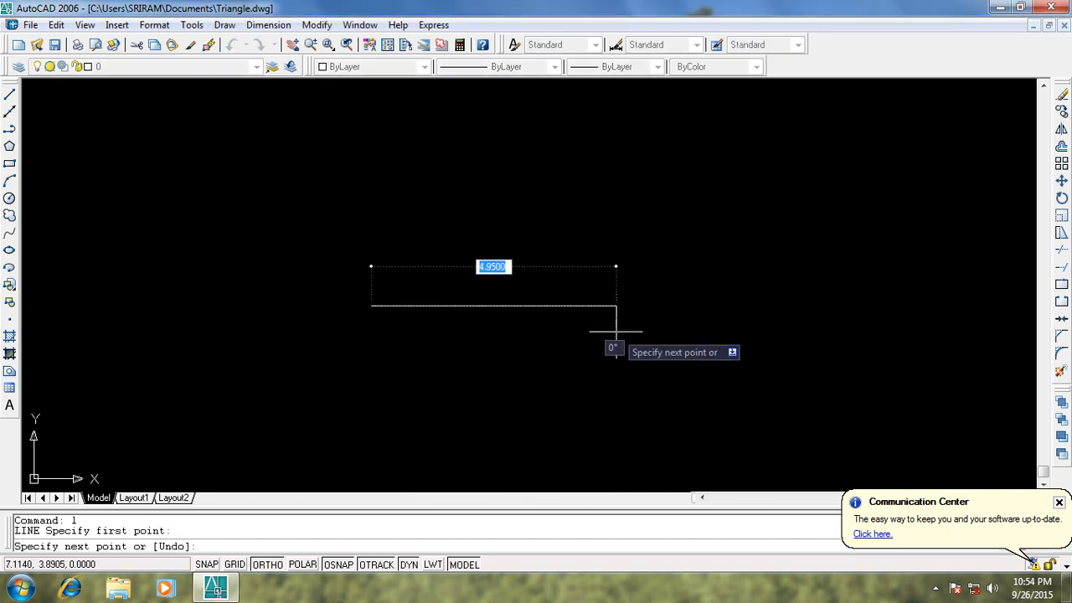
{"action": "type", "text": "5"}
{"action": "key", "text": "Return"}
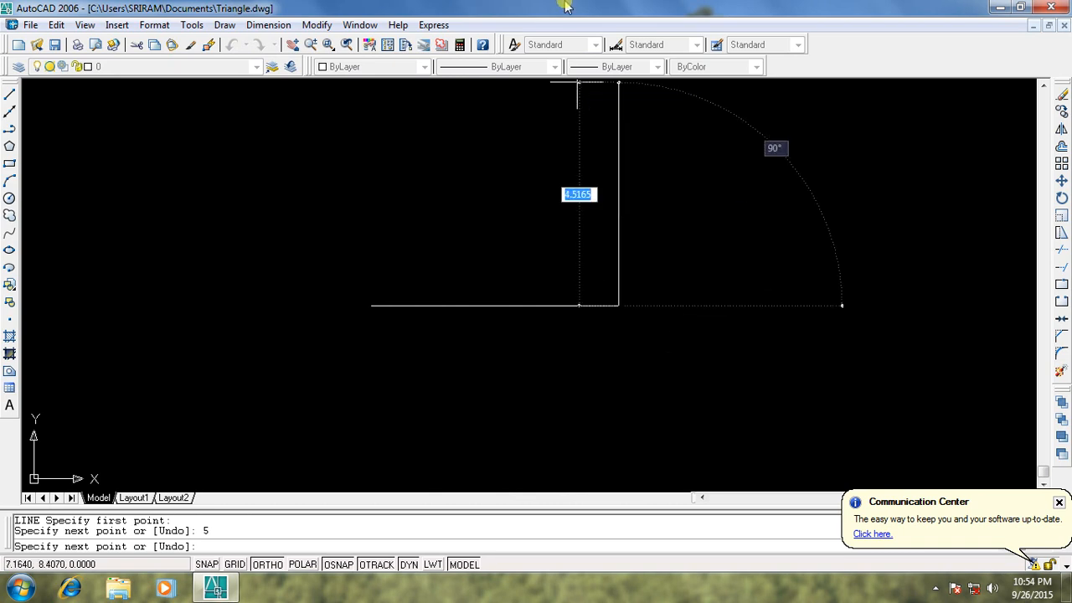
{"action": "type", "text": "5"}
{"action": "key", "text": "Return"}
{"action": "scroll", "coordinate": [561, 117], "scroll_direction": "down", "scroll_amount": 2}
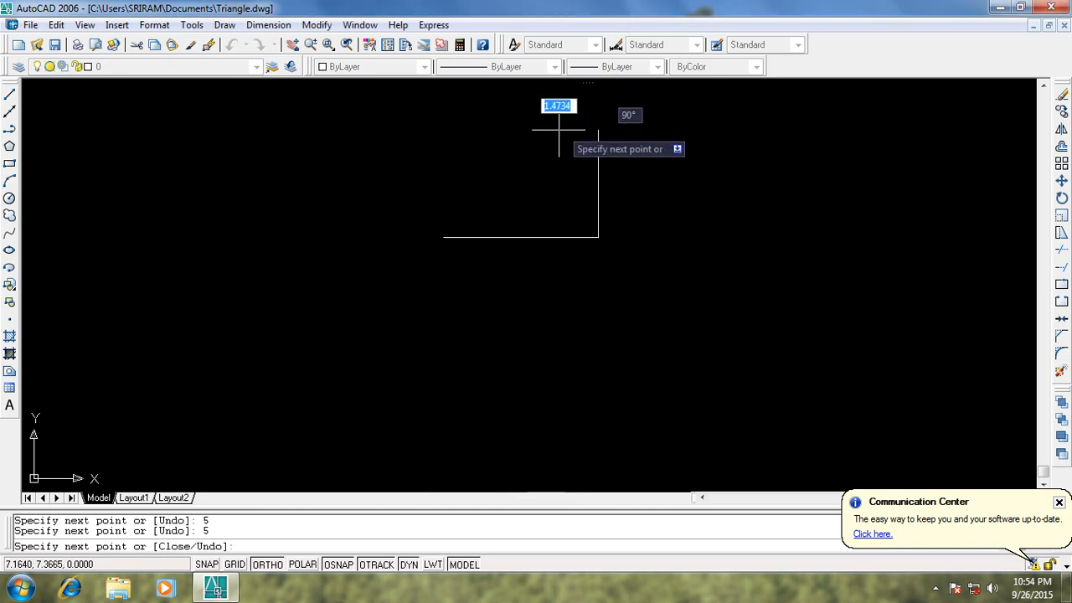
{"action": "type", "text": "5"}
{"action": "key", "text": "Return"}
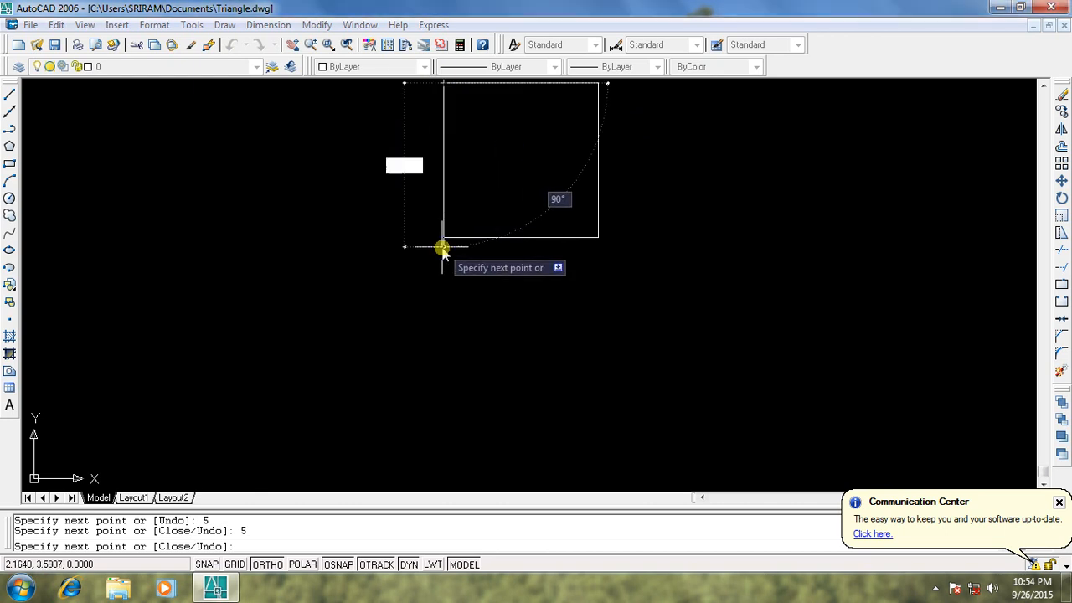
{"action": "type", "text": "5"}
{"action": "key", "text": "Return"}
{"action": "key", "text": "Escape"}
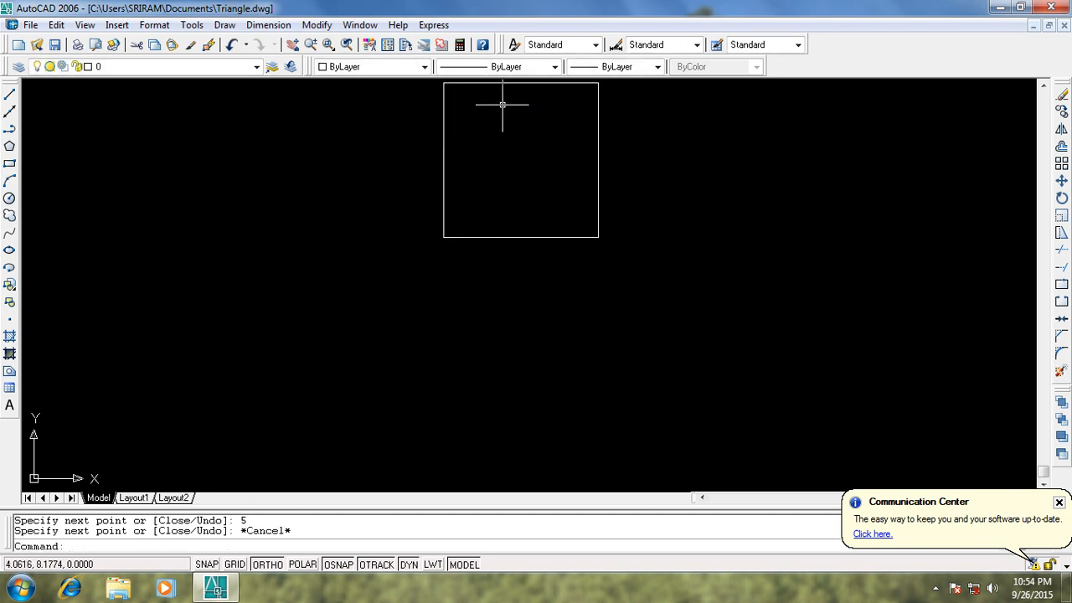
{"action": "left_click", "coordinate": [289, 47]}
{"action": "left_click_drag", "start_coordinate": [534, 203], "coordinate": [520, 344]}
{"action": "key", "text": "Escape"}
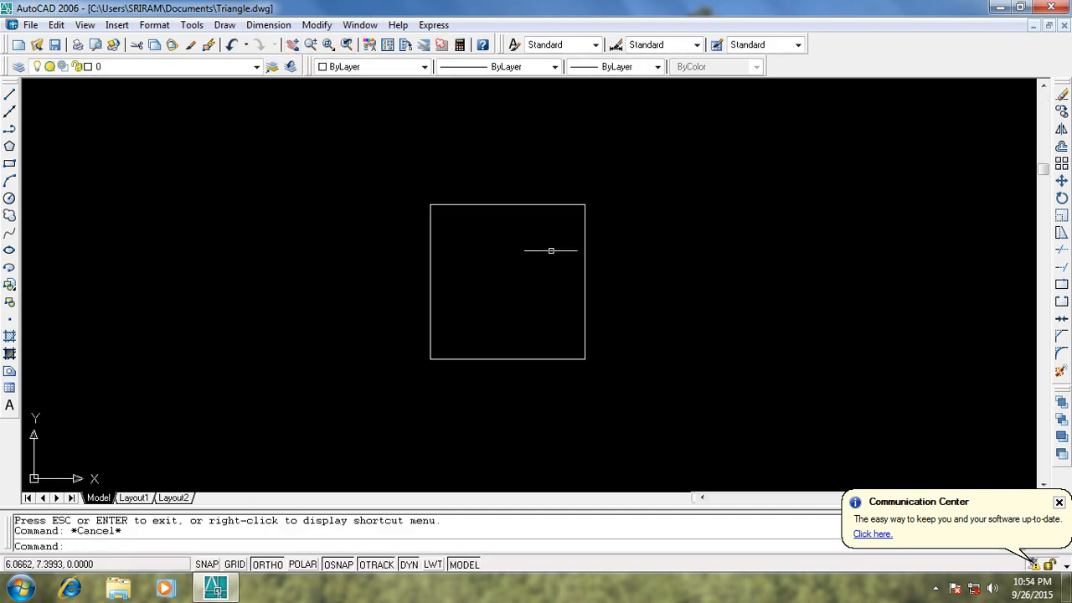
{"action": "key", "text": "Escape"}
{"action": "scroll", "coordinate": [557, 242], "scroll_direction": "up", "scroll_amount": 2}
{"action": "scroll", "coordinate": [557, 241], "scroll_direction": "up", "scroll_amount": 2}
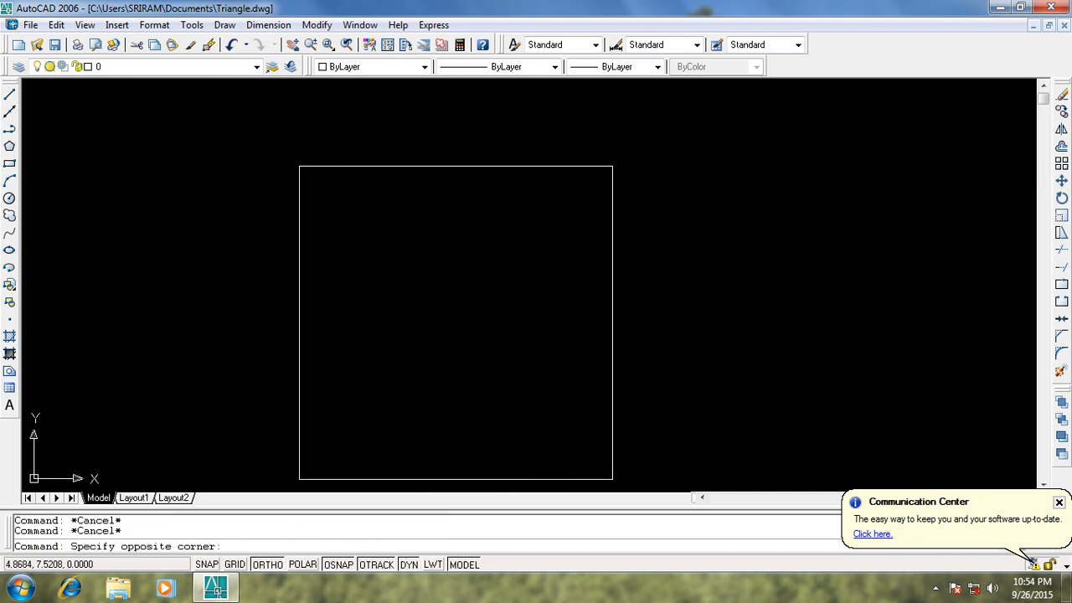
Draw a diamond inside the square from four connected lines joining the midpoints of the square's sides
{"action": "left_click", "coordinate": [292, 47]}
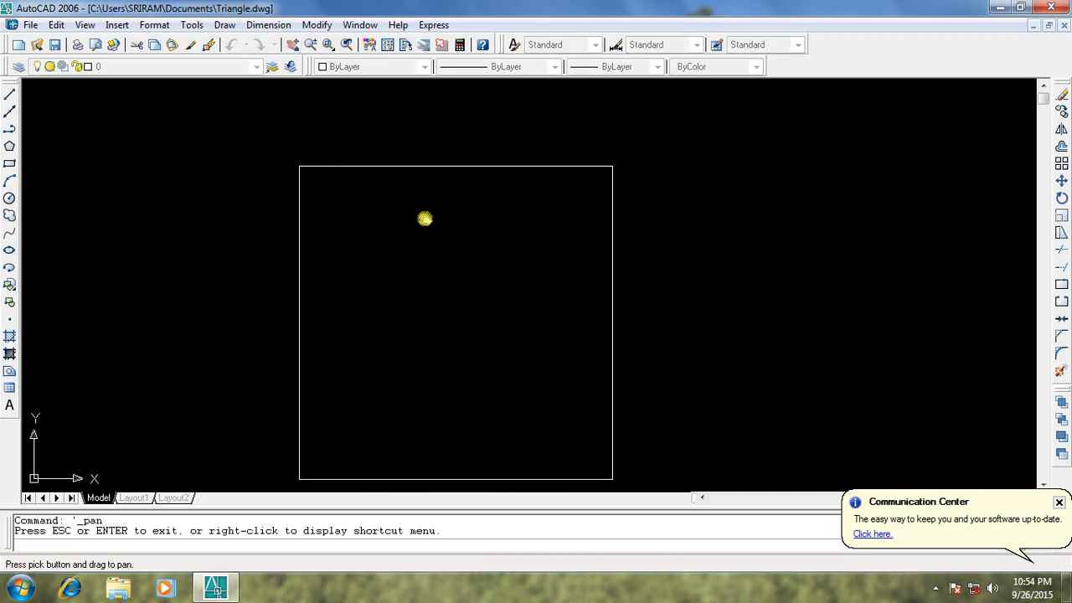
{"action": "left_click_drag", "start_coordinate": [424, 218], "coordinate": [486, 192]}
{"action": "key", "text": "Escape"}
{"action": "type", "text": "l"}
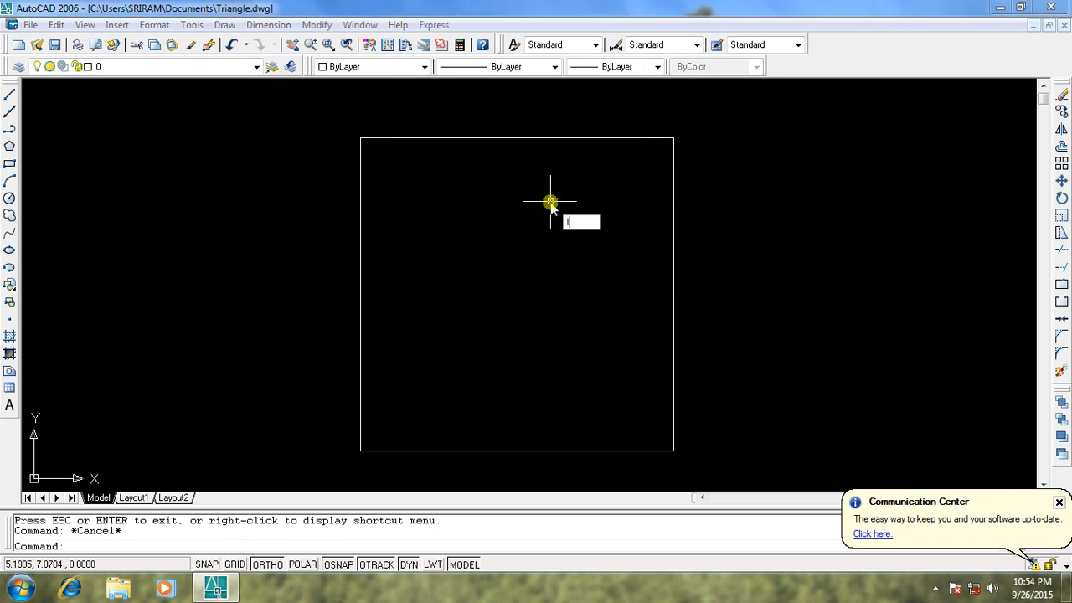
{"action": "key", "text": "Return"}
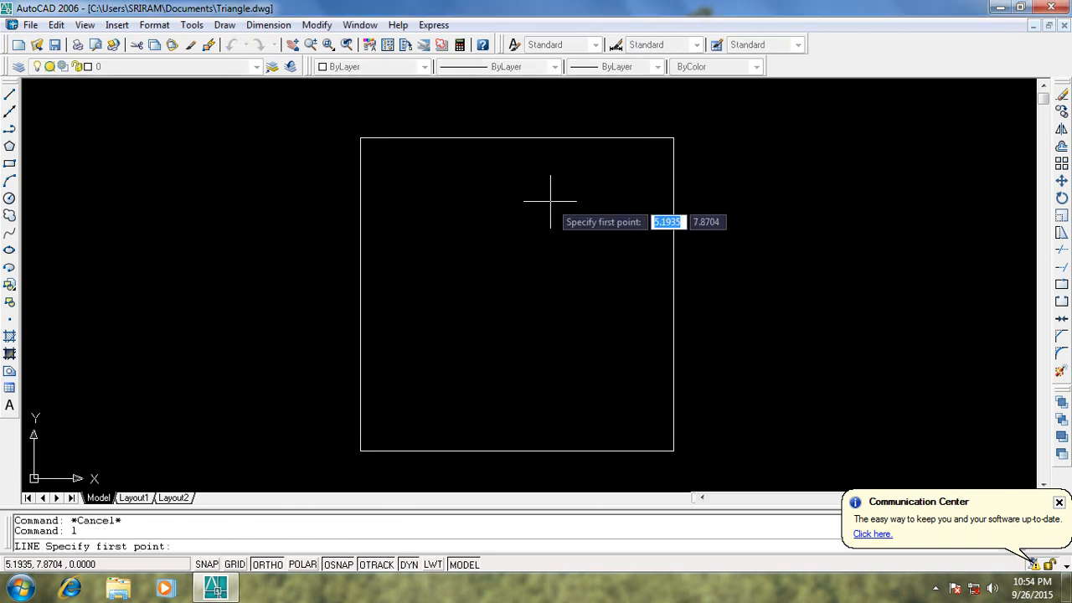
{"action": "left_click", "coordinate": [516, 138]}
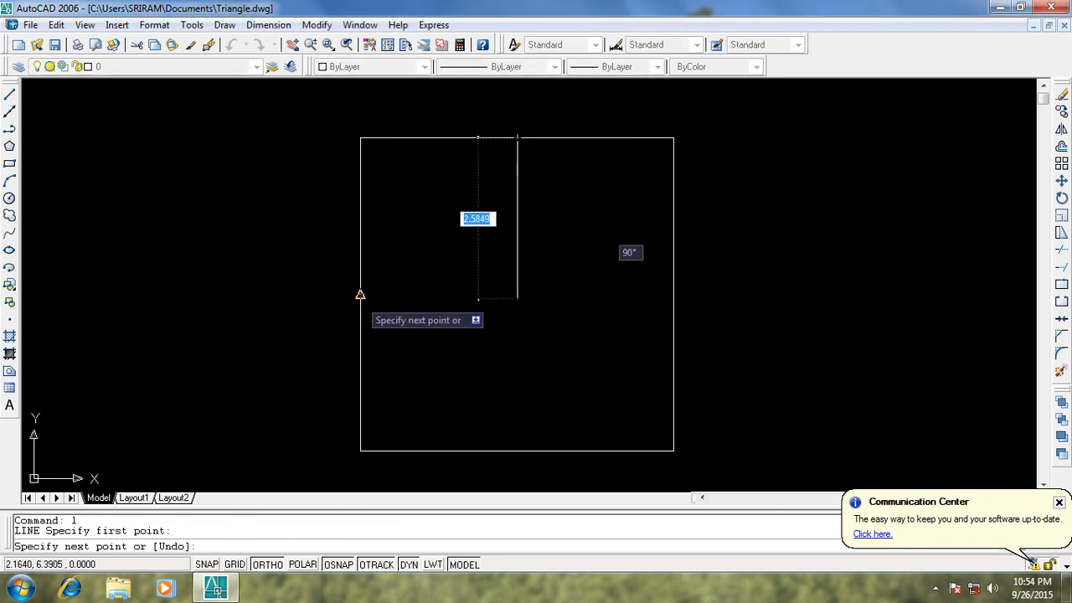
{"action": "left_click", "coordinate": [360, 294]}
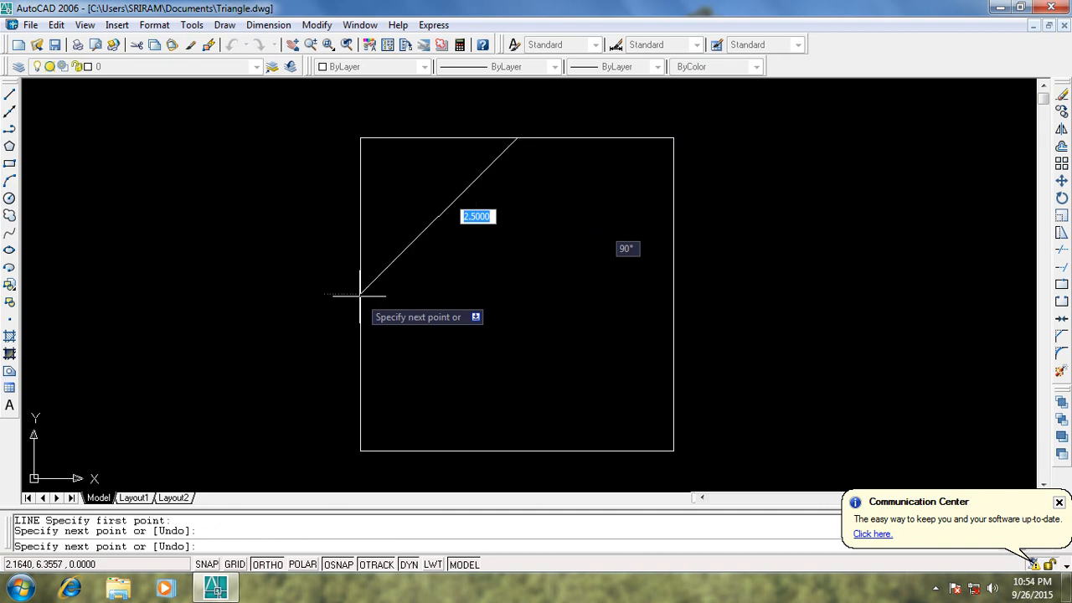
{"action": "left_click", "coordinate": [517, 451]}
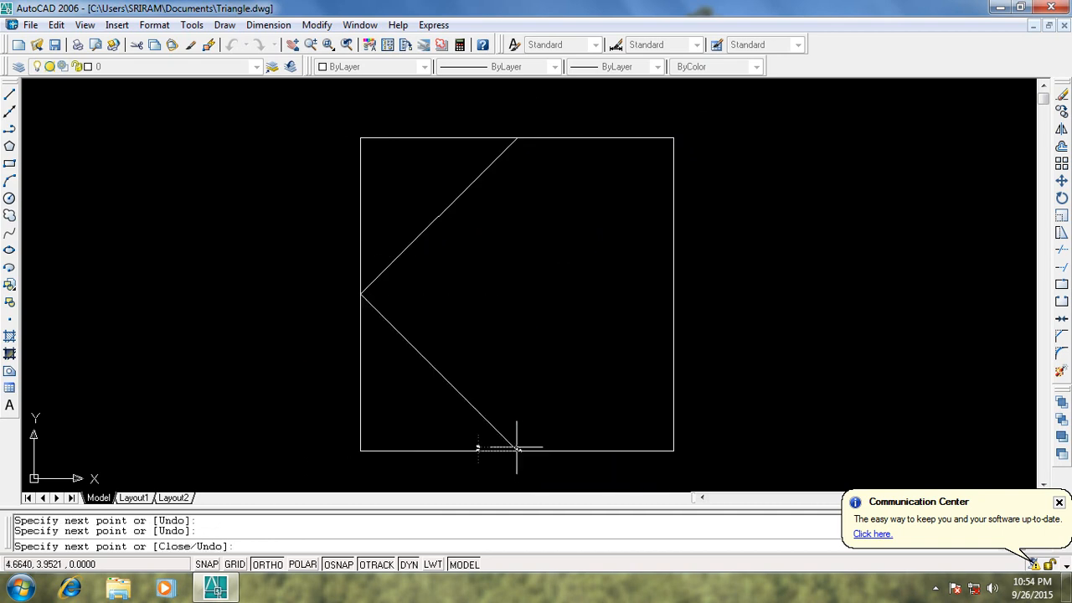
{"action": "left_click", "coordinate": [673, 294]}
{"action": "left_click", "coordinate": [517, 138]}
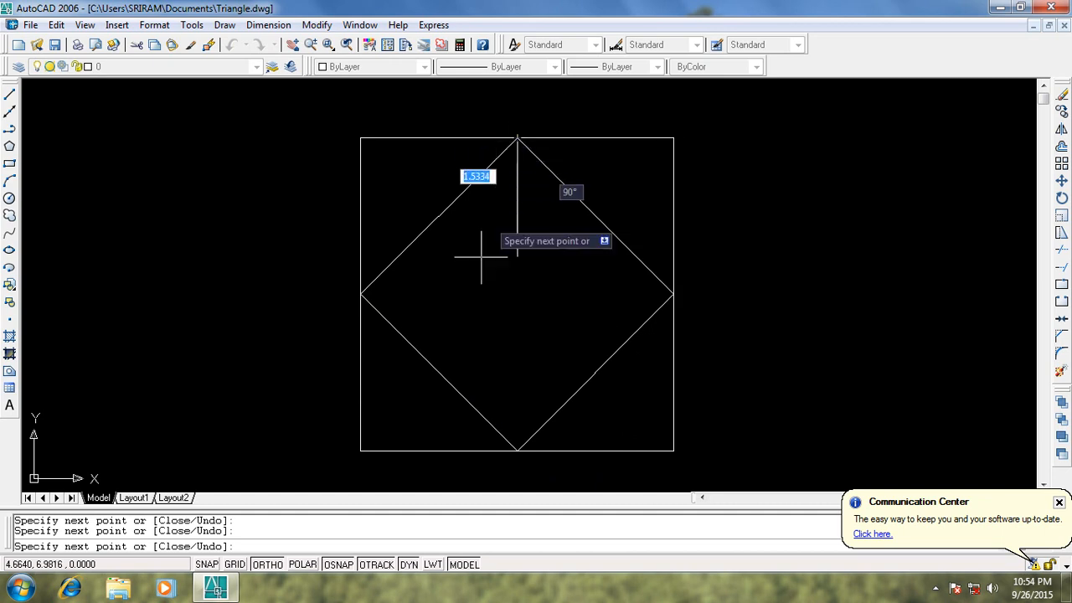
{"action": "key", "text": "Escape"}
Try to draw a smaller square inside the diamond with four lines joining the midpoints of the diamond's sides
{"action": "right_click", "coordinate": [708, 236]}
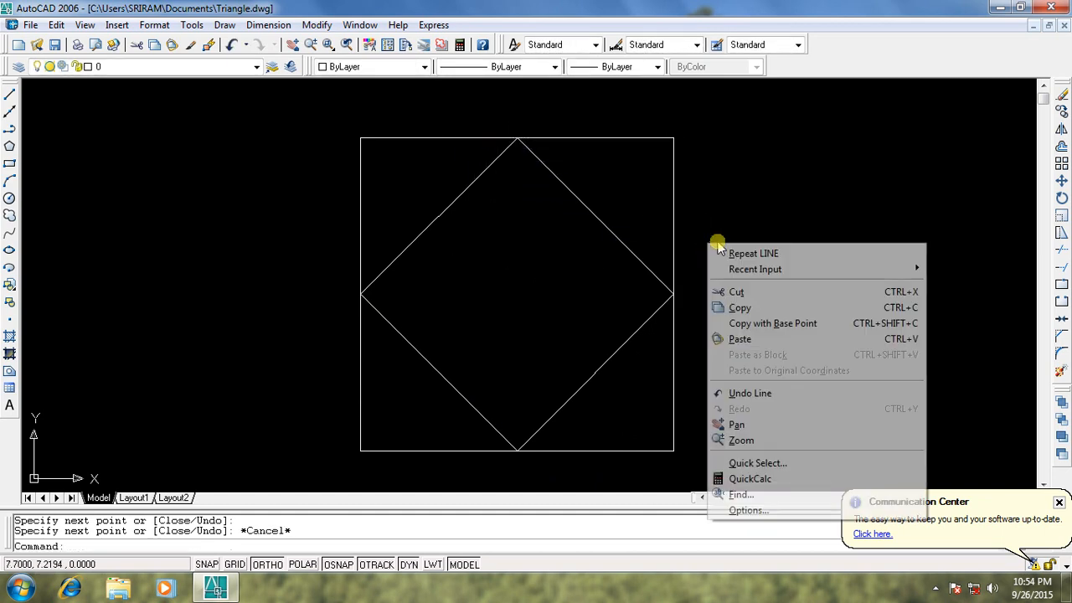
{"action": "left_click", "coordinate": [748, 251]}
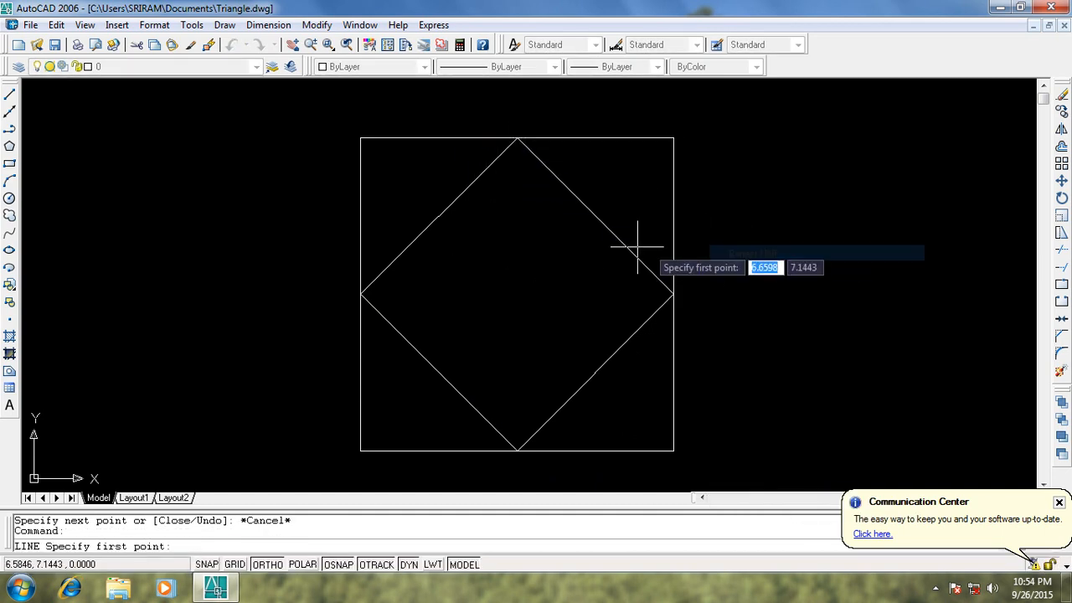
{"action": "left_click", "coordinate": [594, 216]}
{"action": "left_click", "coordinate": [594, 371]}
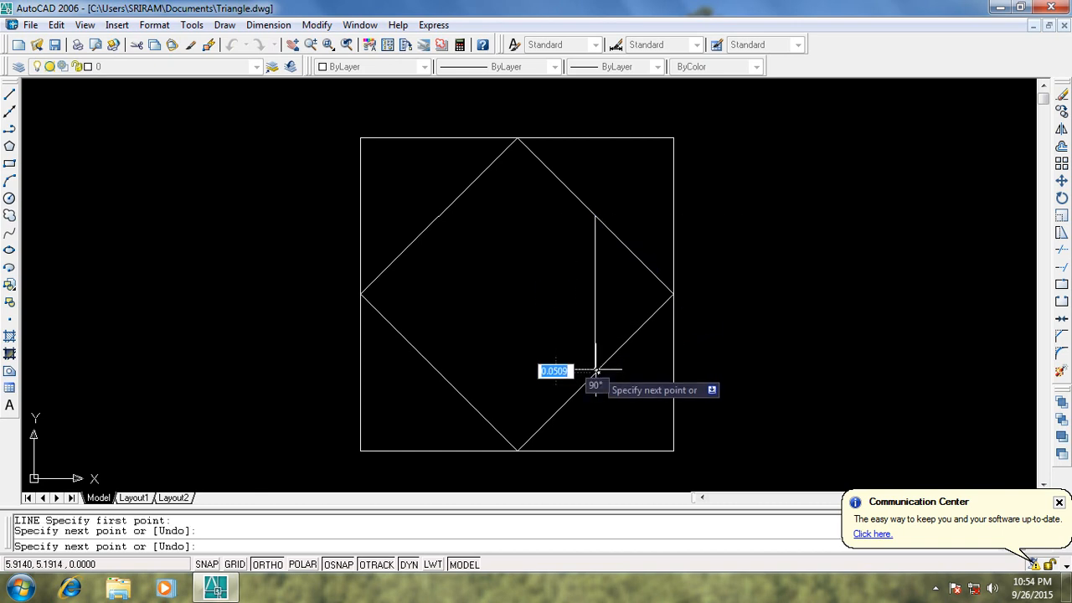
{"action": "left_click", "coordinate": [436, 370]}
{"action": "left_click", "coordinate": [437, 215]}
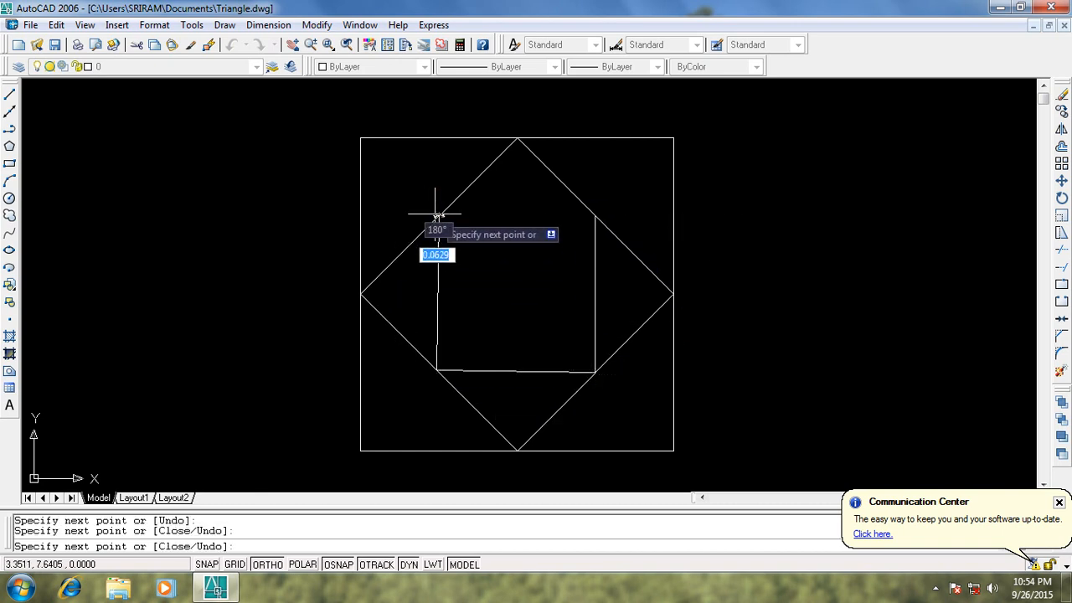
{"action": "left_click", "coordinate": [595, 216]}
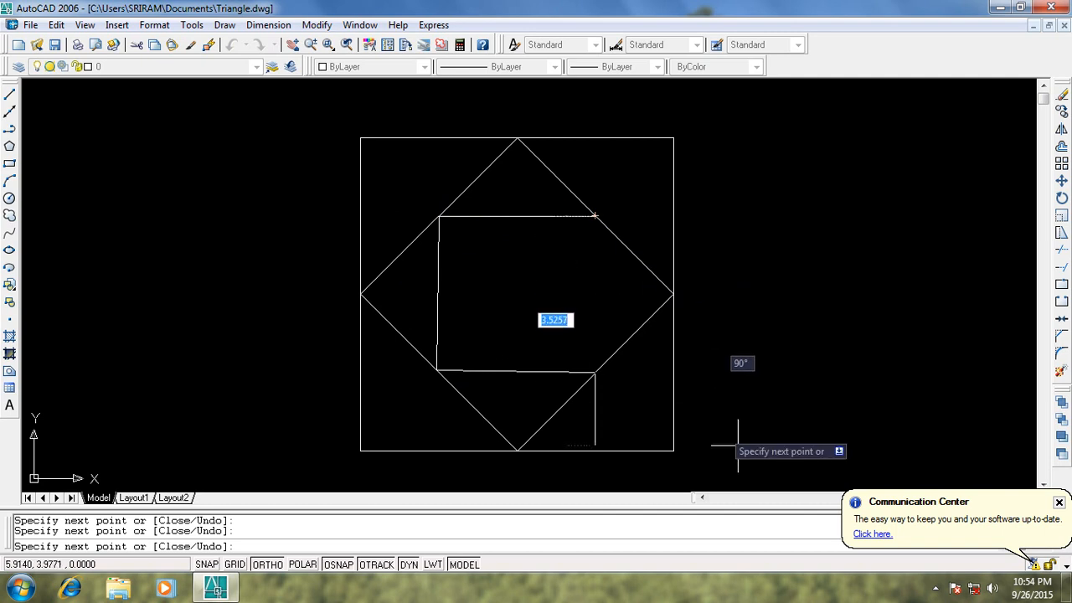
{"action": "key", "text": "Escape"}
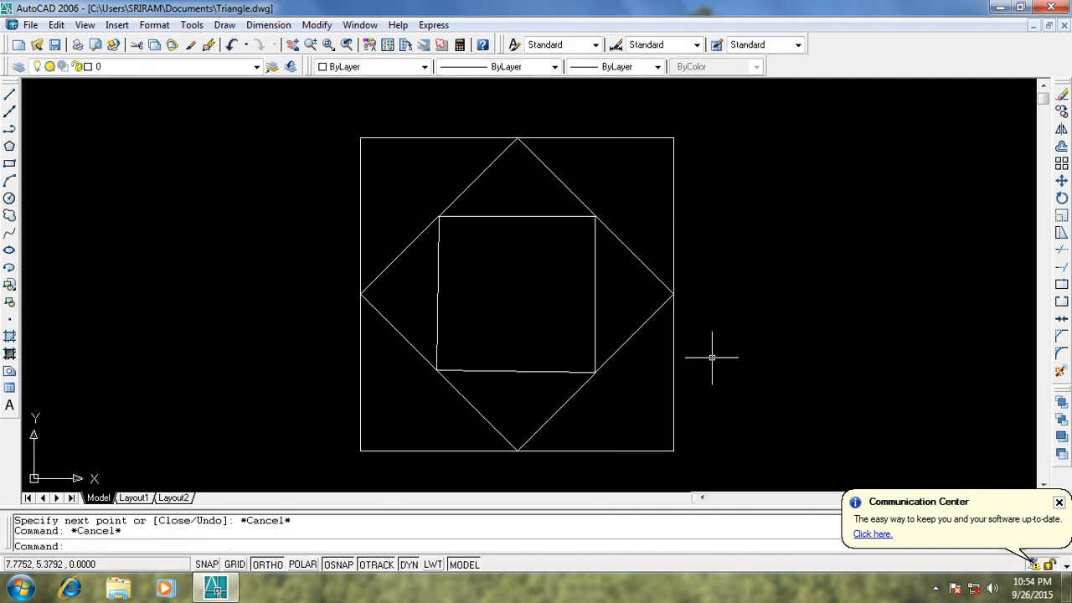
Try to draw a second, smaller diamond with four lines joining the side midpoints of the inner square
{"action": "right_click", "coordinate": [788, 302]}
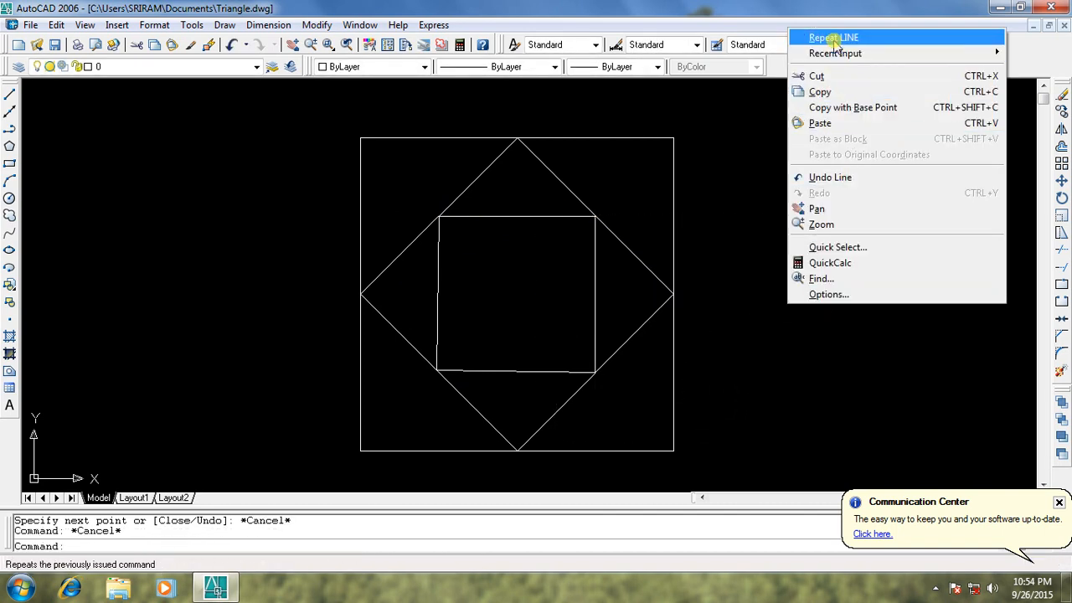
{"action": "left_click", "coordinate": [835, 37]}
{"action": "left_click", "coordinate": [518, 216]}
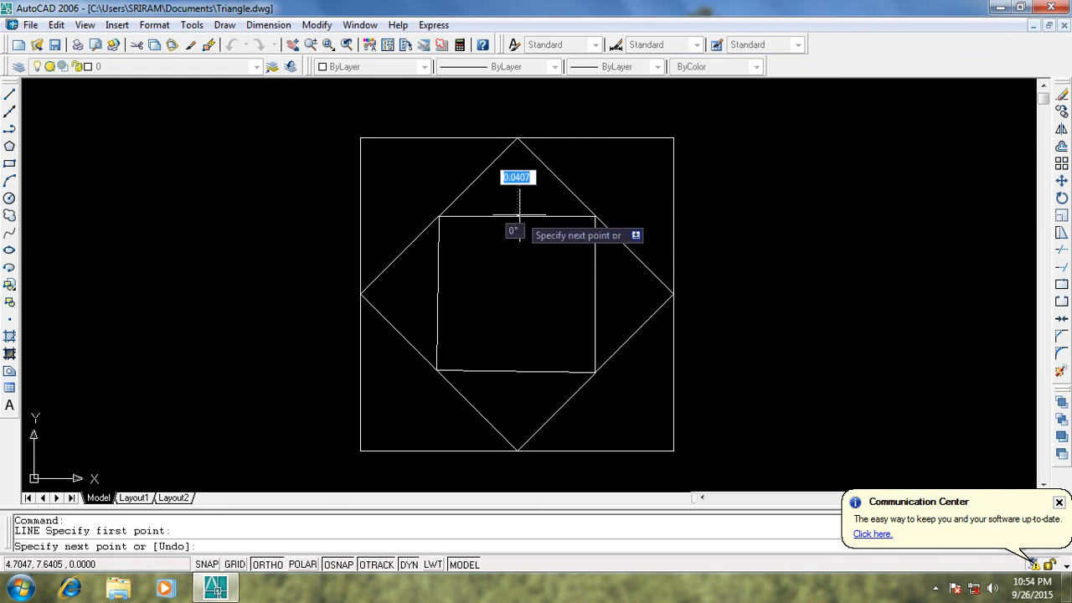
{"action": "left_click", "coordinate": [594, 294]}
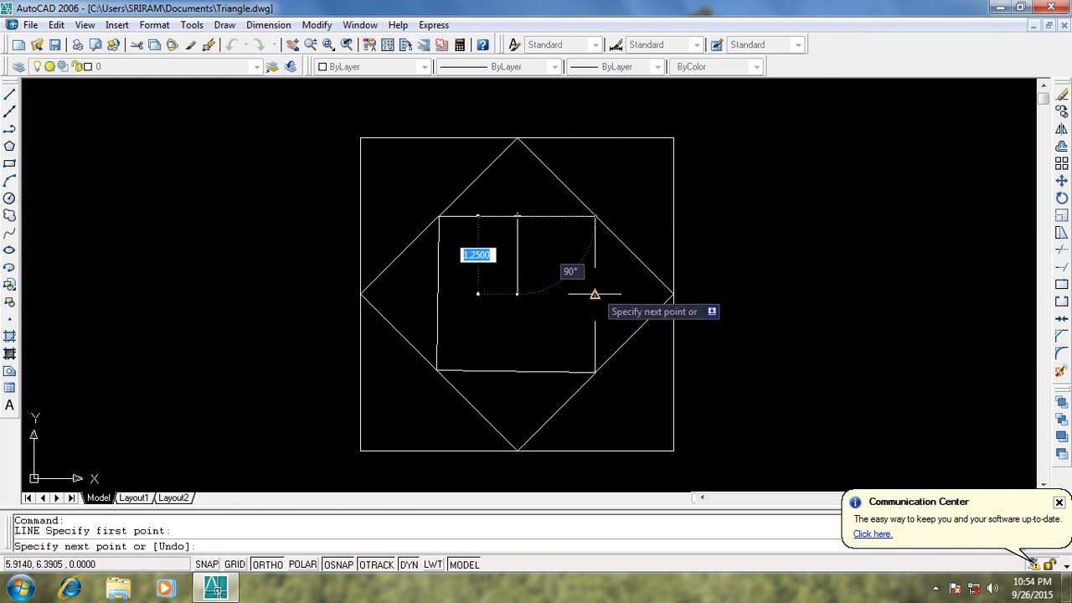
{"action": "left_click", "coordinate": [516, 371]}
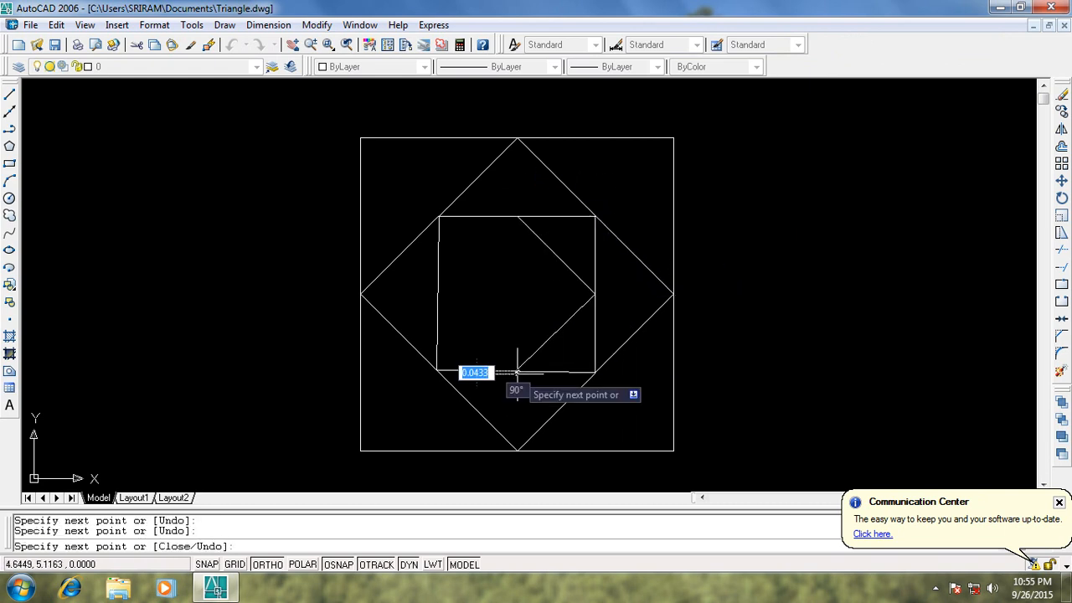
{"action": "left_click", "coordinate": [437, 293]}
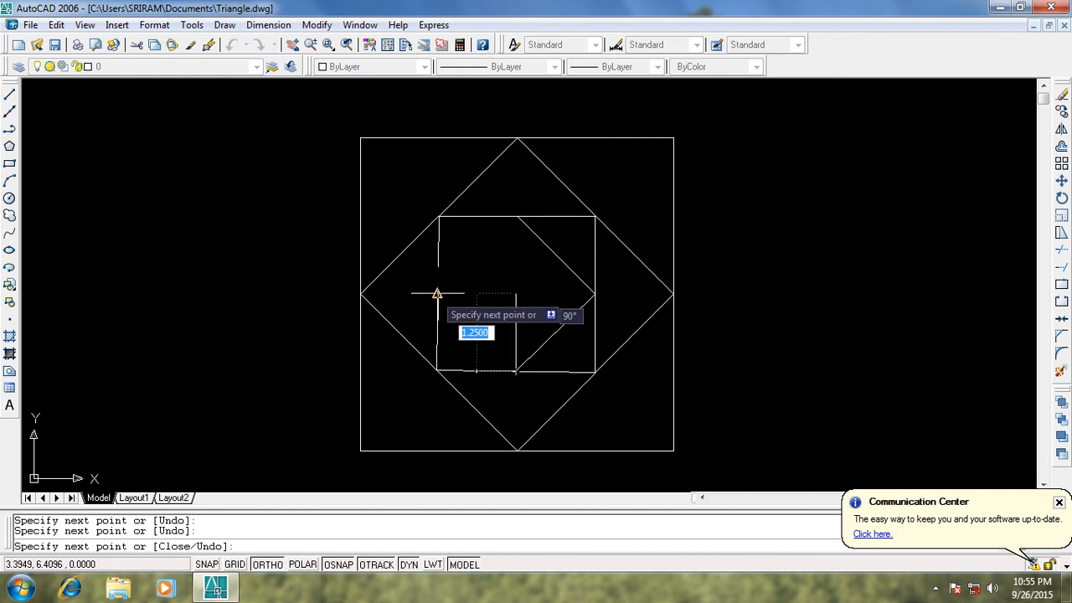
{"action": "left_click", "coordinate": [517, 214]}
{"action": "key", "text": "Escape"}
Check the nested figures up close and undo the smaller diamond and the uneven inner square
{"action": "scroll", "coordinate": [518, 257], "scroll_direction": "up", "scroll_amount": 4}
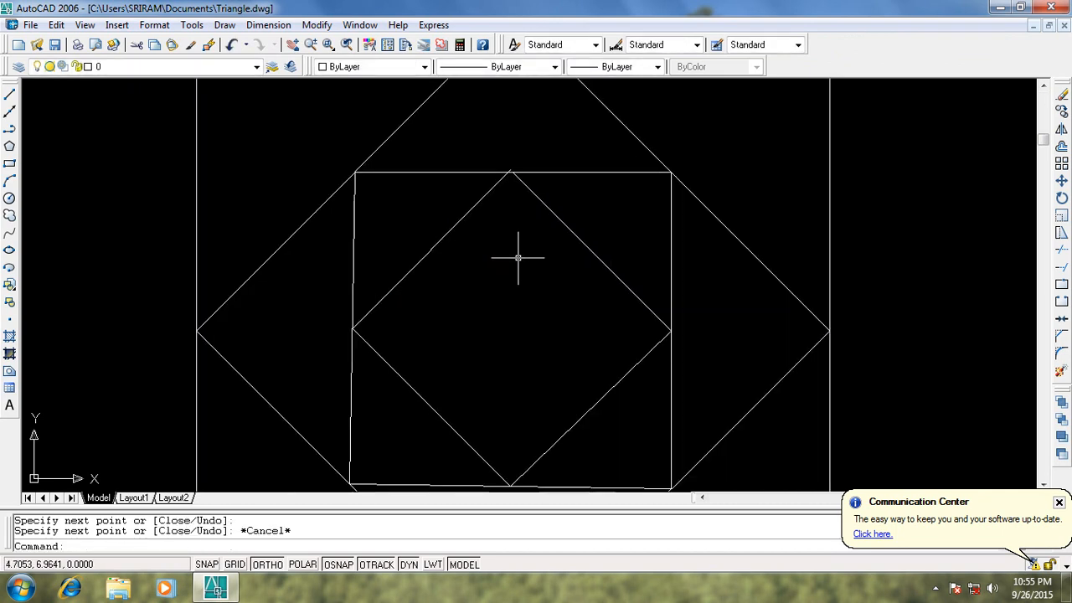
{"action": "scroll", "coordinate": [517, 257], "scroll_direction": "down", "scroll_amount": 2}
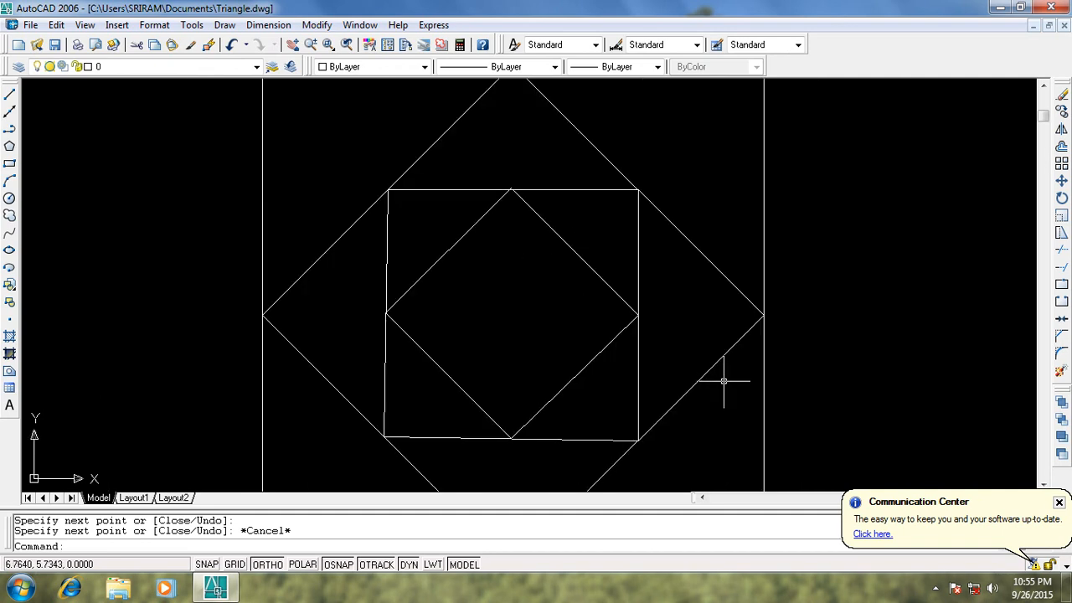
{"action": "key", "text": "ctrl+z"}
{"action": "key", "text": "ctrl+z"}
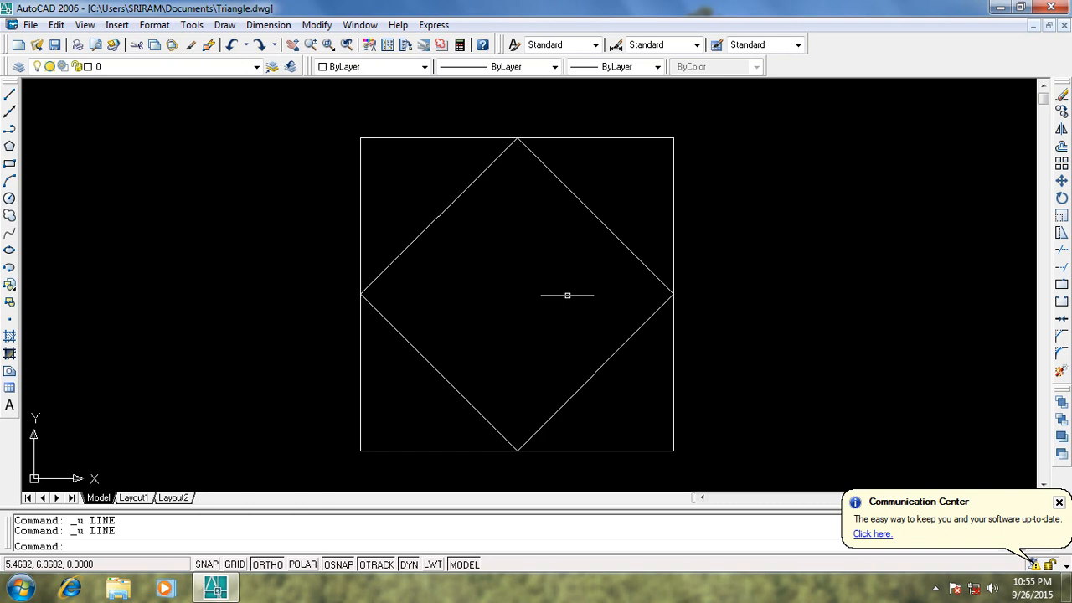
Draw an inner square from four lines snapped exactly to the midpoints of the diamond's sides
{"action": "scroll", "coordinate": [567, 295], "scroll_direction": "up", "scroll_amount": 5}
{"action": "scroll", "coordinate": [887, 355], "scroll_direction": "up", "scroll_amount": 3}
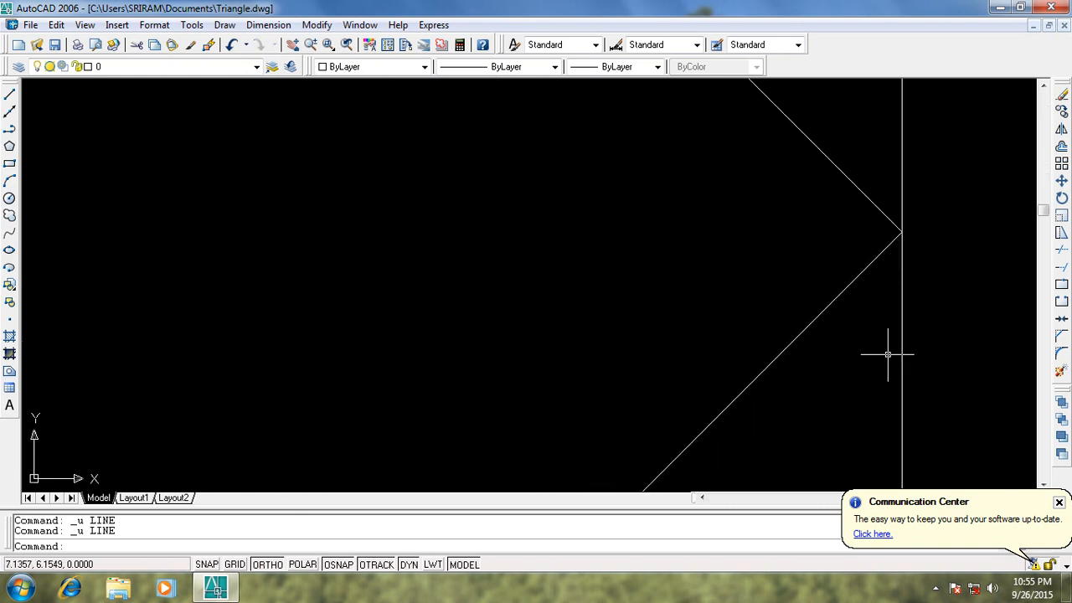
{"action": "scroll", "coordinate": [677, 270], "scroll_direction": "down", "scroll_amount": 8}
{"action": "right_click", "coordinate": [812, 199]}
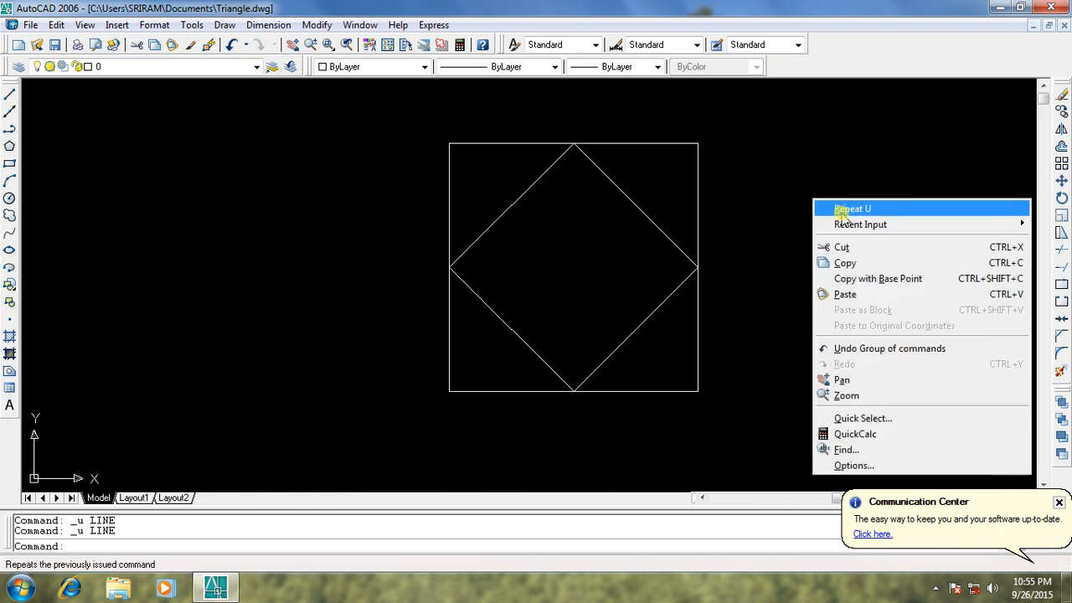
{"action": "mouse_move", "coordinate": [842, 224]}
{"action": "left_click", "coordinate": [722, 242]}
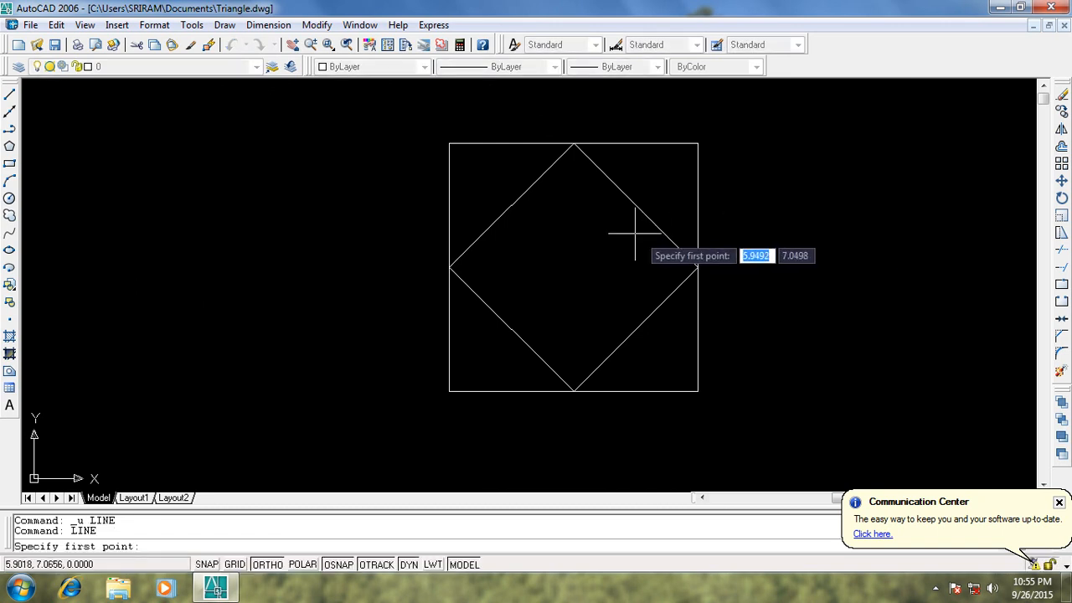
{"action": "left_click", "coordinate": [636, 205]}
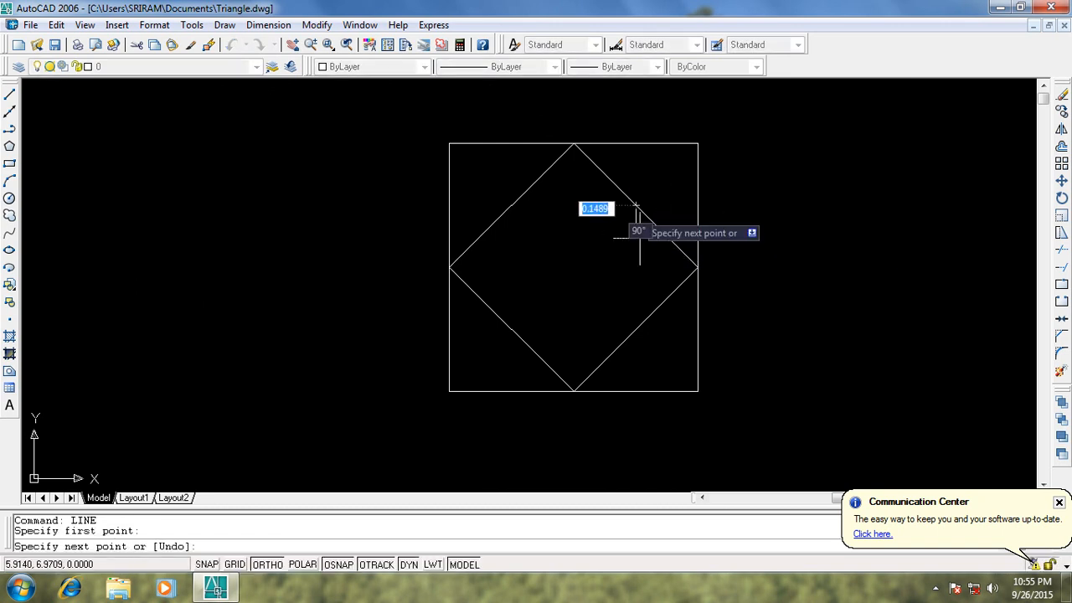
{"action": "left_click", "coordinate": [636, 329]}
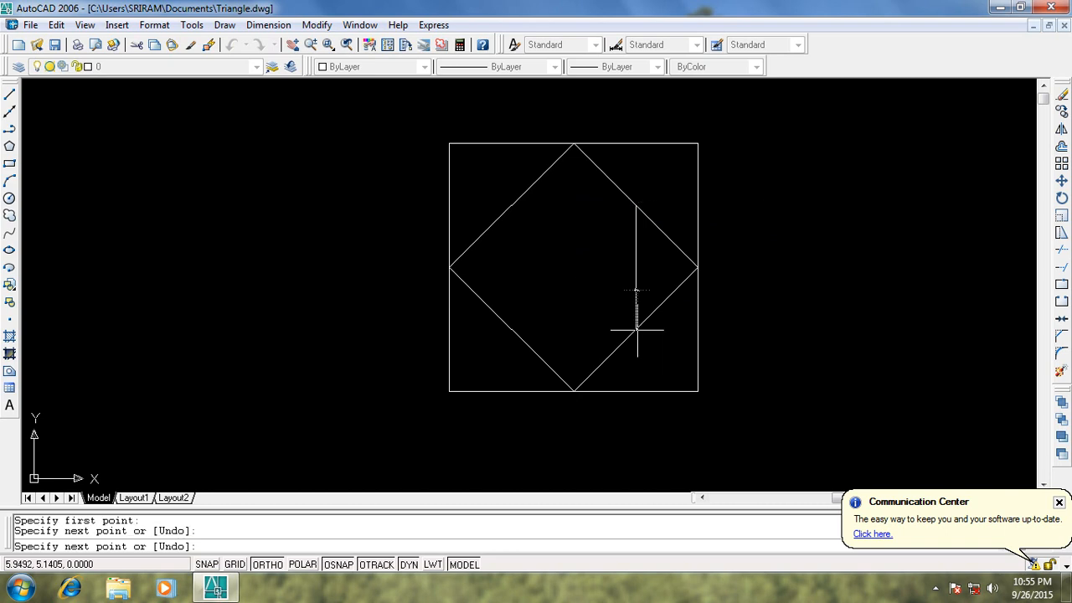
{"action": "left_click", "coordinate": [512, 329]}
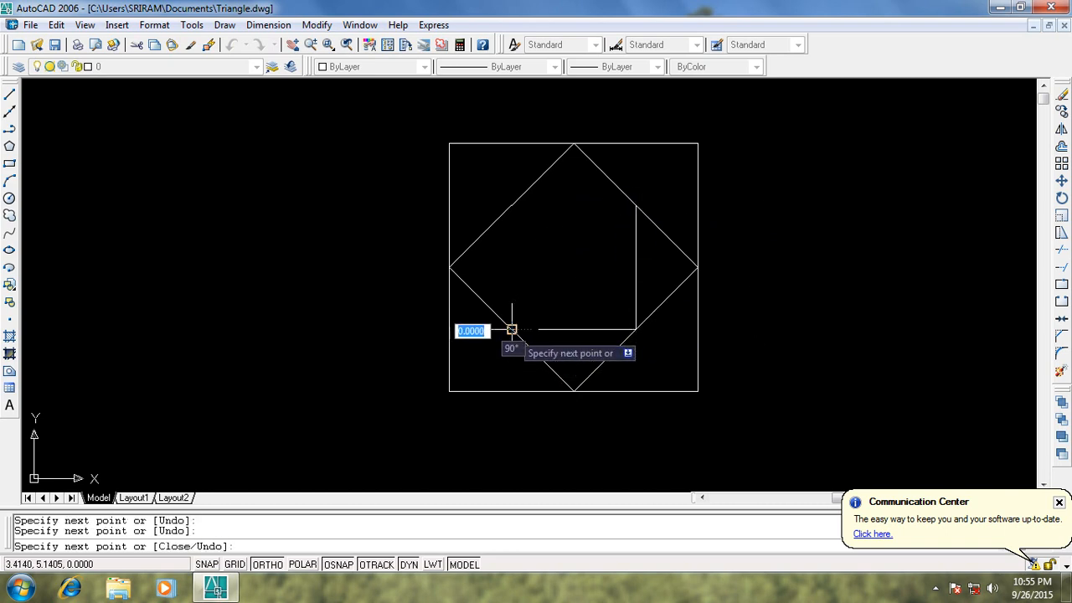
{"action": "left_click", "coordinate": [512, 205]}
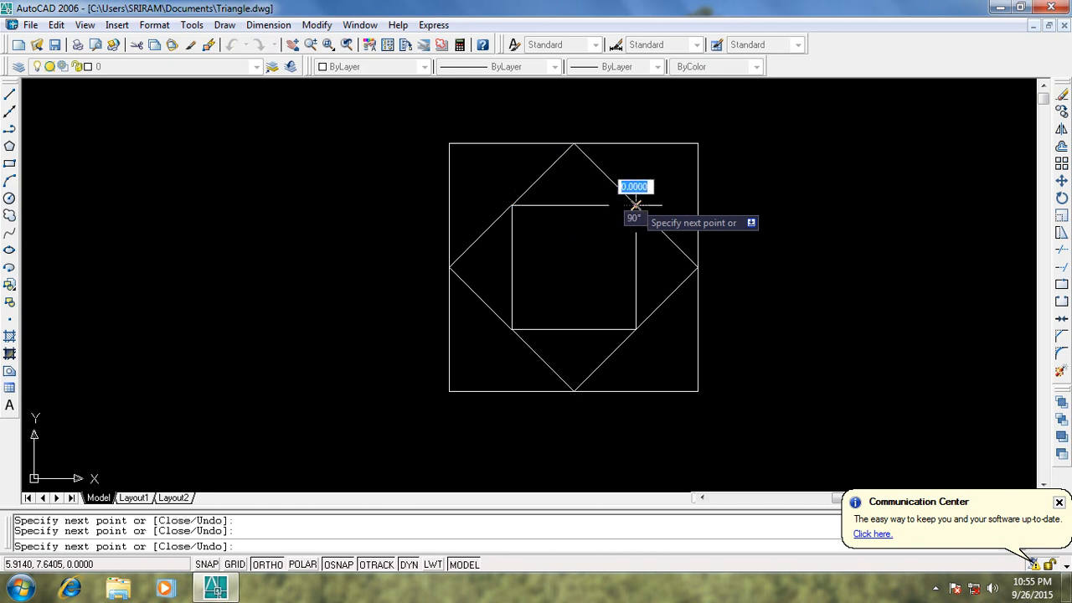
{"action": "key", "text": "Escape"}
Draw a smaller diamond inside the inner square from four lines joining the midpoints of that square's sides
{"action": "right_click", "coordinate": [788, 209]}
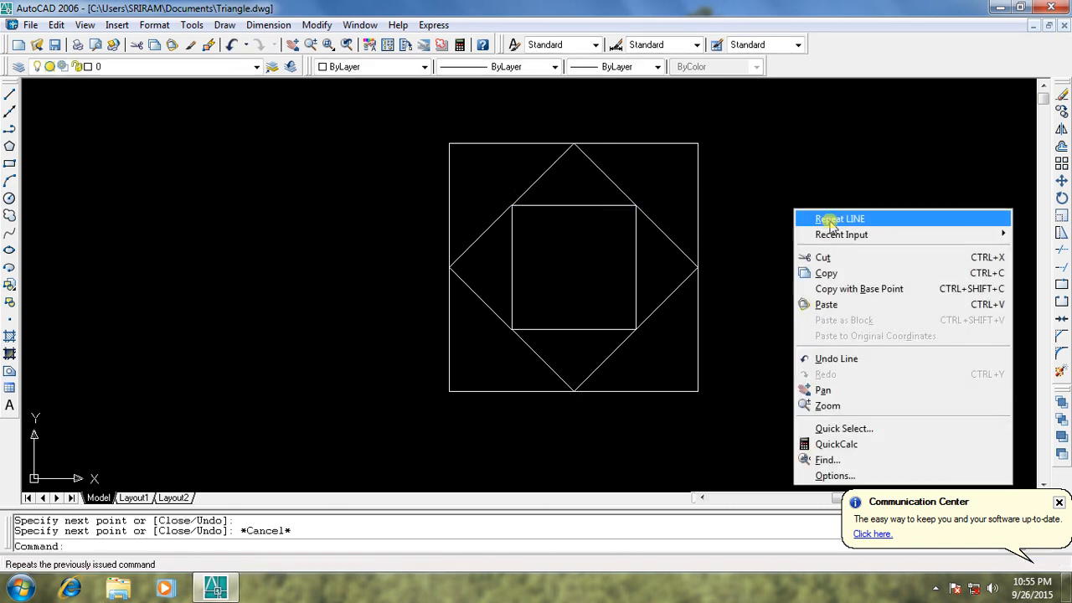
{"action": "left_click", "coordinate": [831, 219]}
{"action": "left_click", "coordinate": [574, 205]}
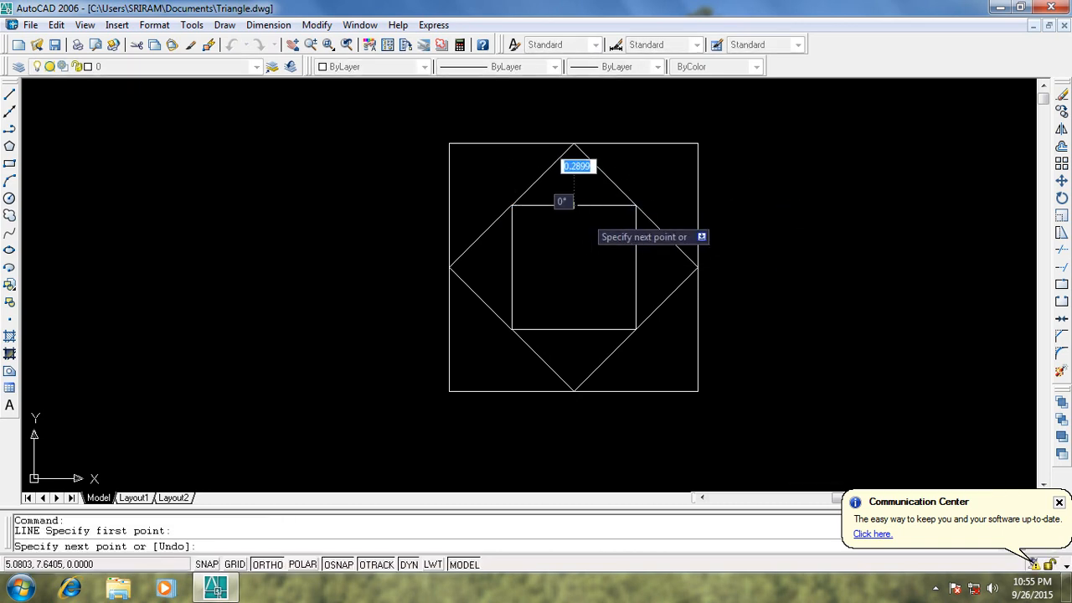
{"action": "left_click", "coordinate": [636, 268]}
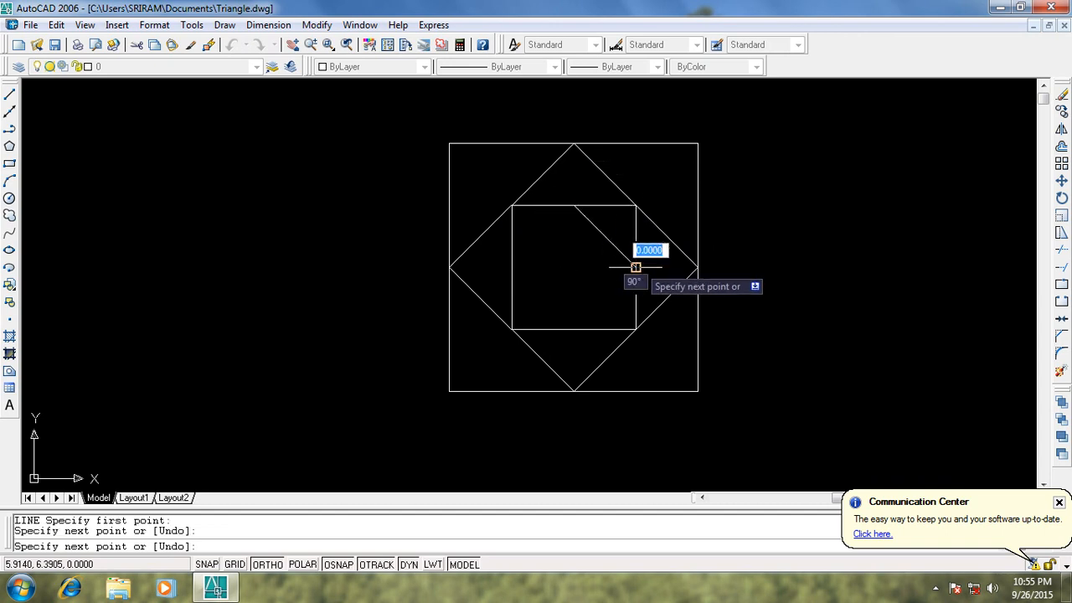
{"action": "left_click", "coordinate": [573, 330]}
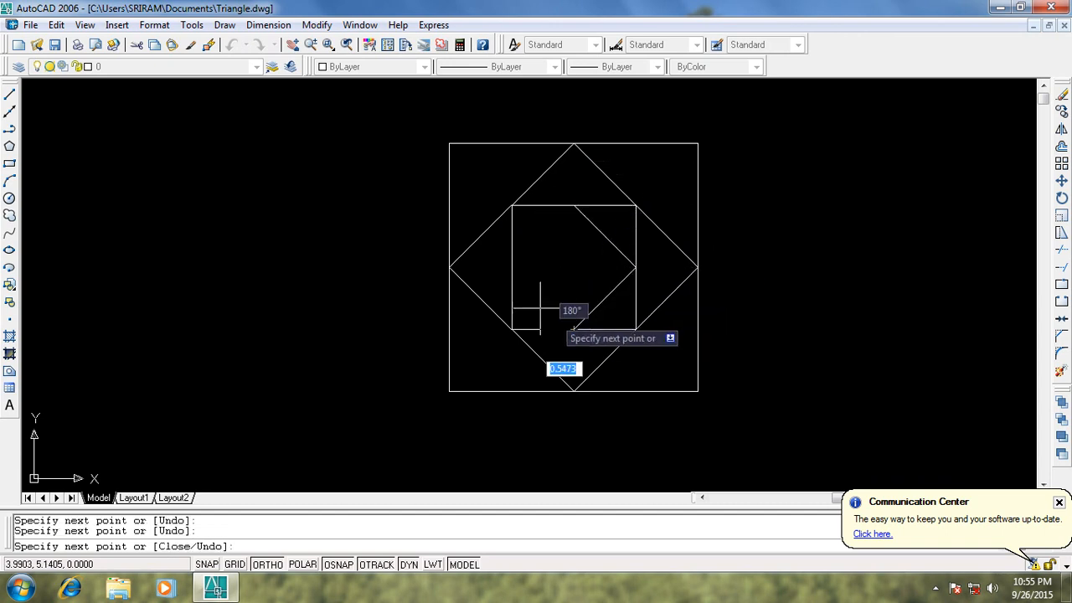
{"action": "left_click", "coordinate": [511, 267]}
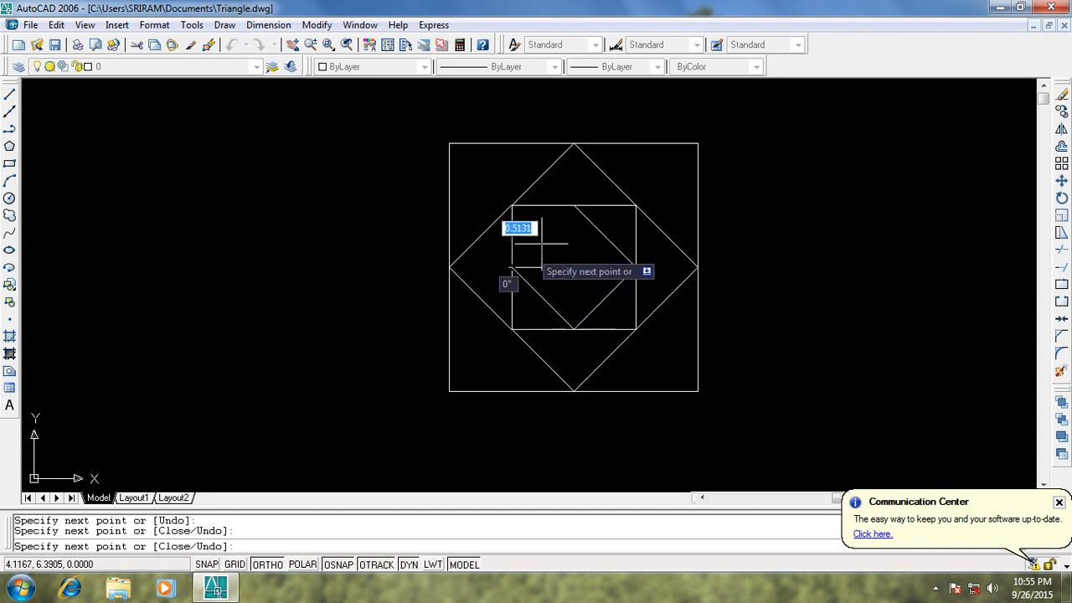
{"action": "left_click", "coordinate": [574, 205]}
{"action": "key", "text": "Escape"}
Draw a 1.25-unit square inside the smaller diamond from four lines joining the midpoints of the diamond's sides
{"action": "right_click", "coordinate": [799, 182]}
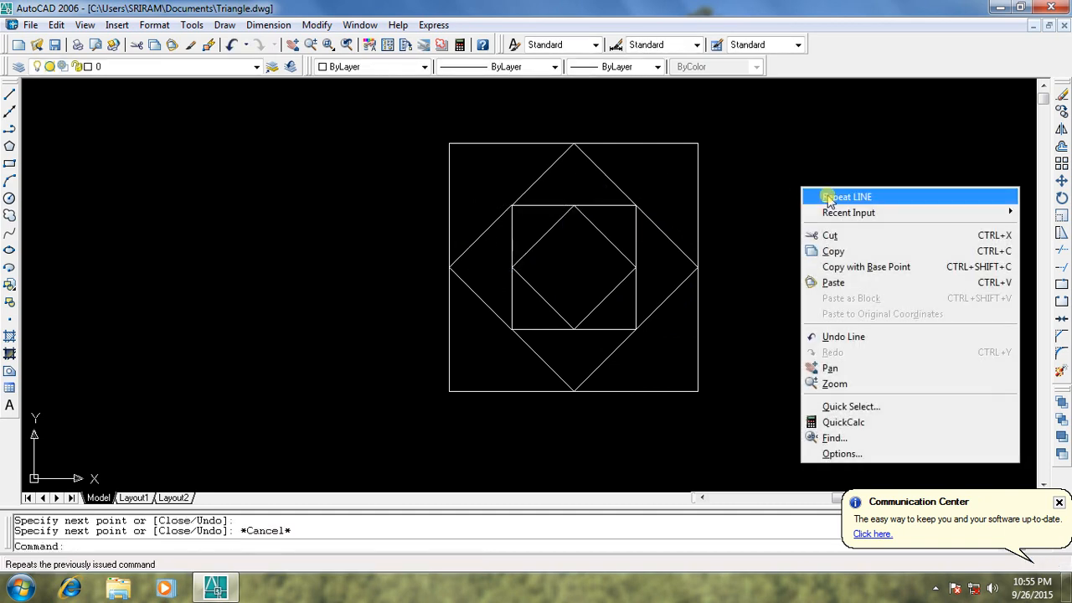
{"action": "left_click", "coordinate": [827, 195]}
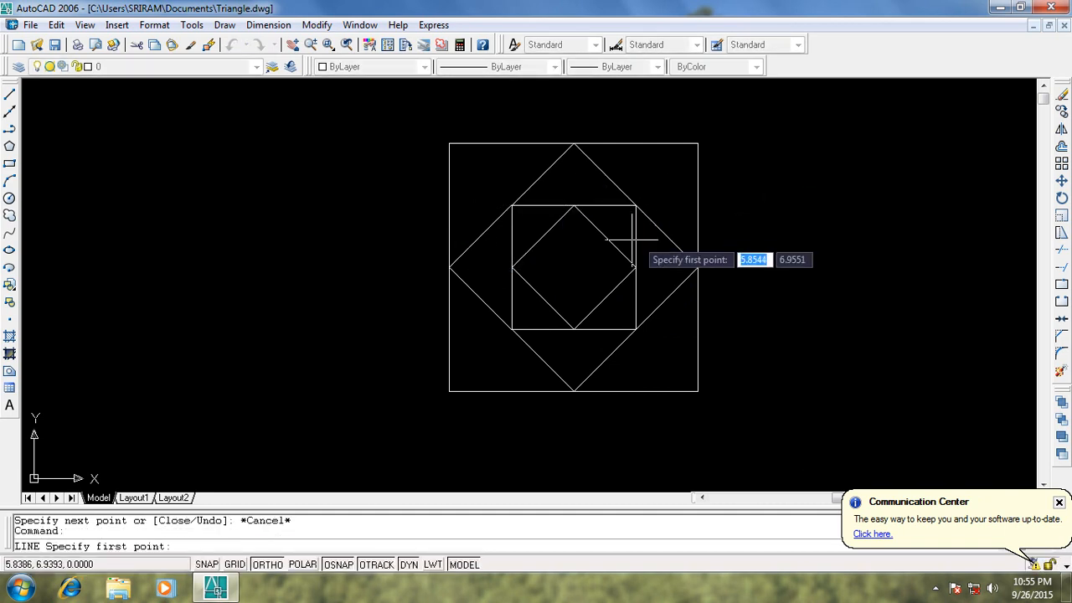
{"action": "left_click", "coordinate": [543, 236]}
{"action": "left_click", "coordinate": [604, 237]}
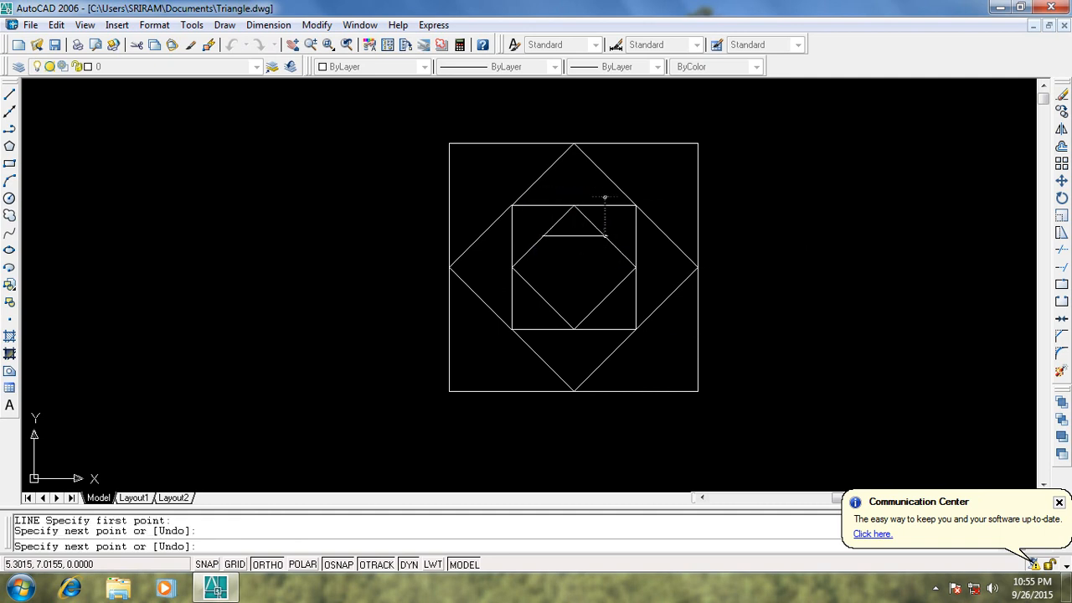
{"action": "left_click", "coordinate": [604, 298]}
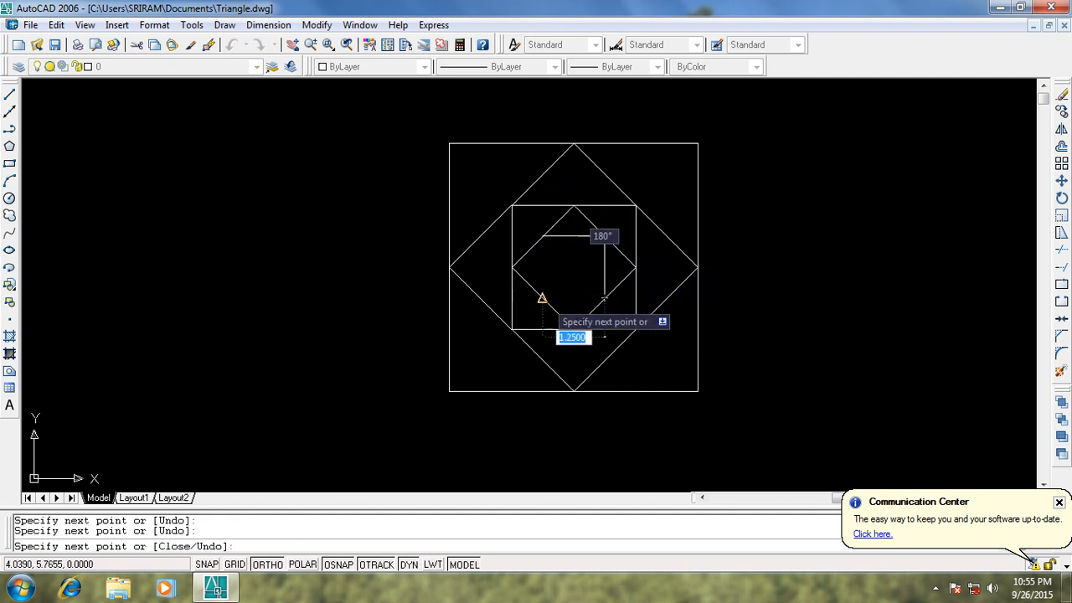
{"action": "left_click", "coordinate": [543, 297]}
{"action": "left_click", "coordinate": [543, 236]}
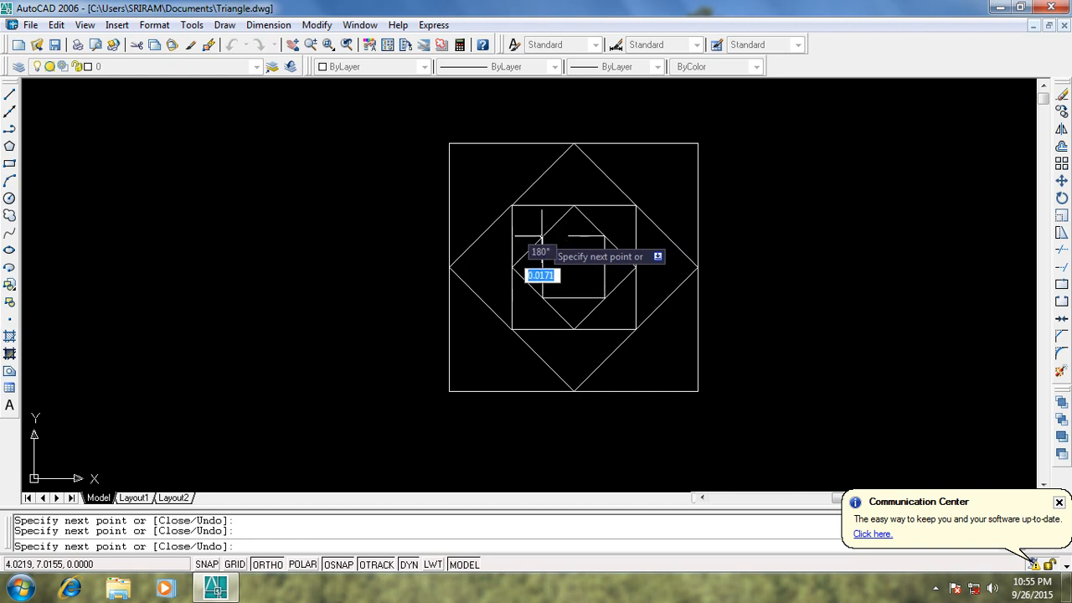
{"action": "key", "text": "Escape"}
Draw a third diamond inside the 1.25-unit square from four lines joining the midpoints of that square's sides
{"action": "right_click", "coordinate": [838, 202]}
{"action": "left_click", "coordinate": [867, 213]}
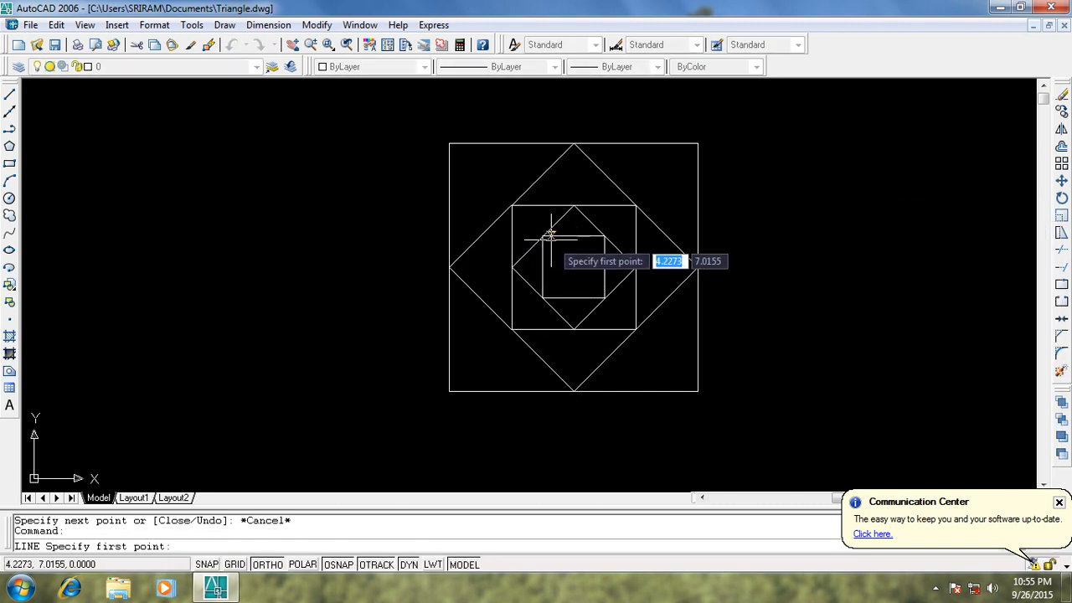
{"action": "left_click", "coordinate": [573, 236]}
{"action": "left_click", "coordinate": [605, 267]}
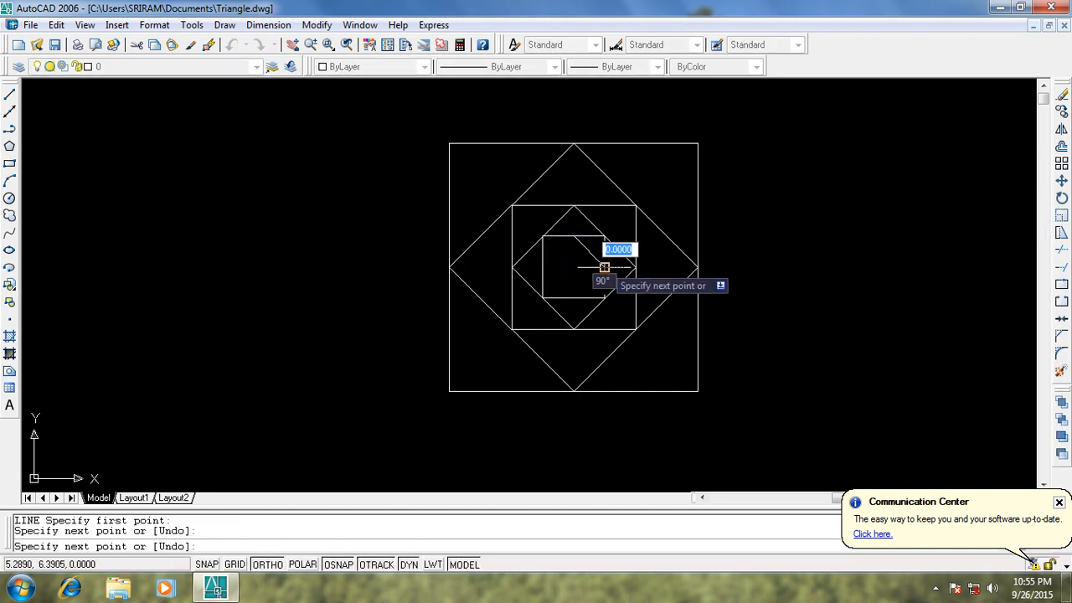
{"action": "left_click", "coordinate": [574, 298]}
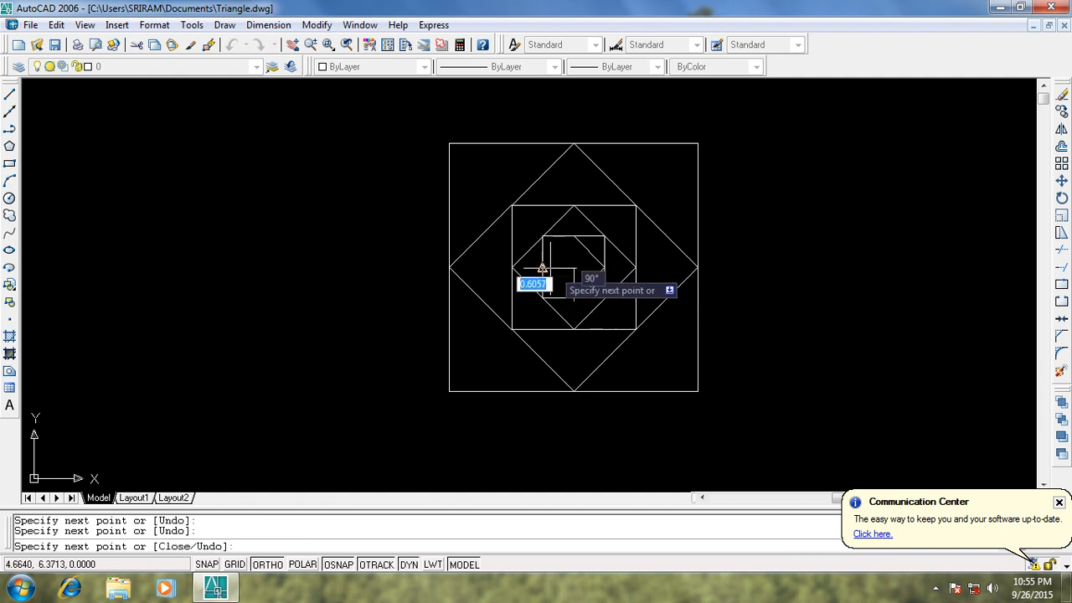
{"action": "left_click", "coordinate": [542, 267]}
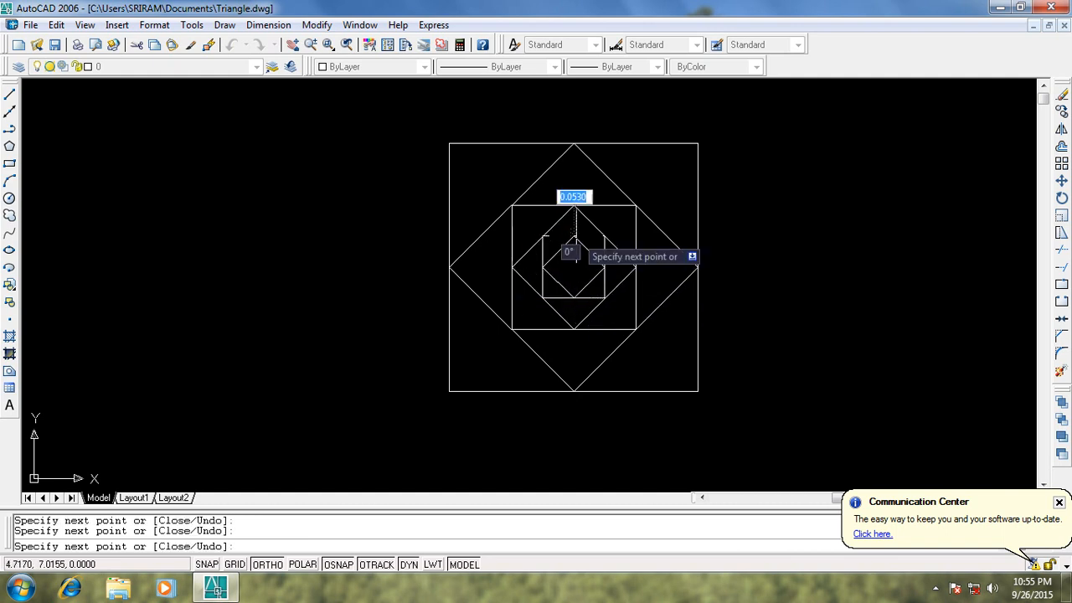
{"action": "left_click", "coordinate": [573, 236]}
{"action": "key", "text": "Escape"}
Draw the innermost square, 0.625 units wide, from four lines joining the midpoints of the smallest diamond's sides
{"action": "right_click", "coordinate": [801, 187]}
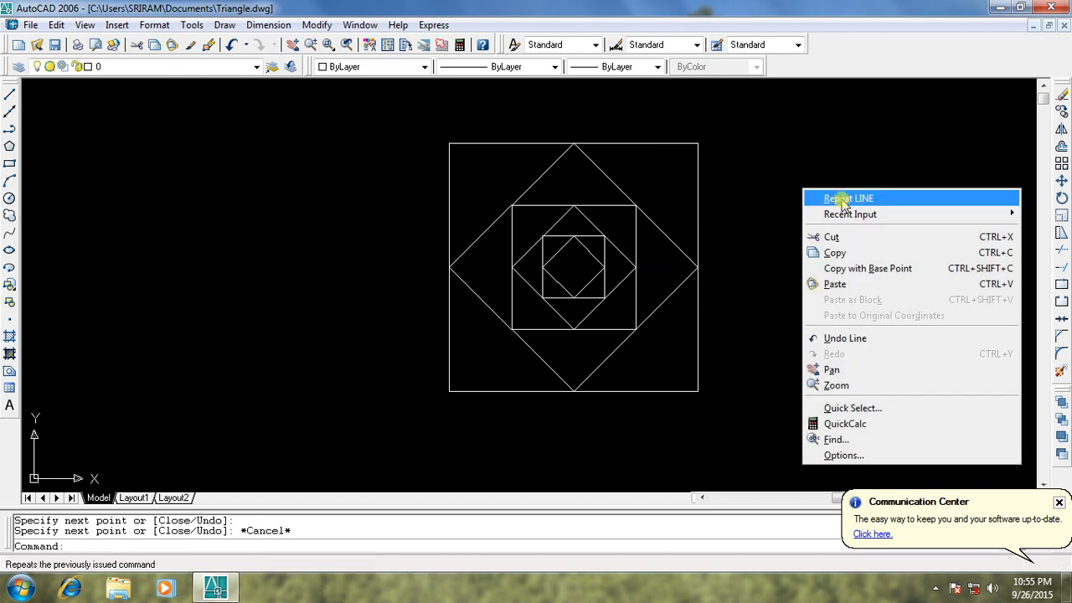
{"action": "left_click", "coordinate": [842, 199]}
{"action": "scroll", "coordinate": [598, 268], "scroll_direction": "up", "scroll_amount": 6}
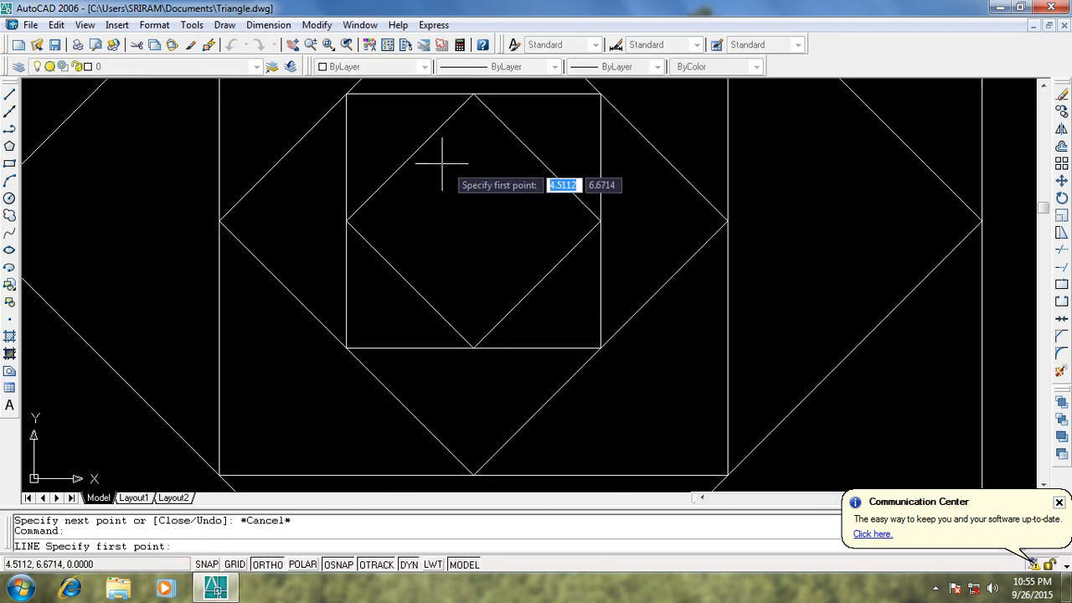
{"action": "left_click", "coordinate": [410, 157]}
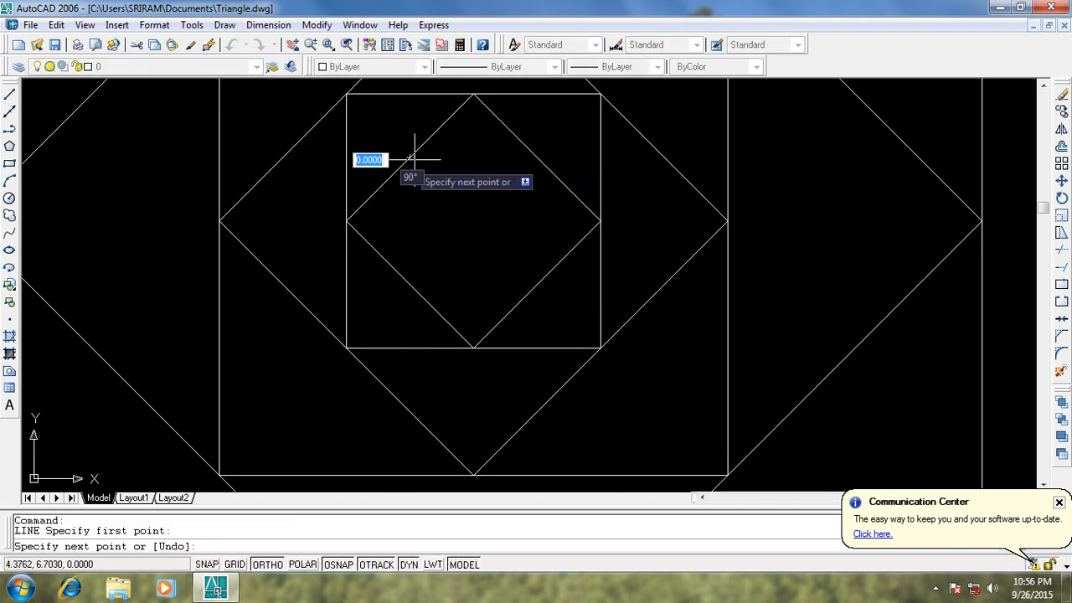
{"action": "left_click", "coordinate": [537, 157]}
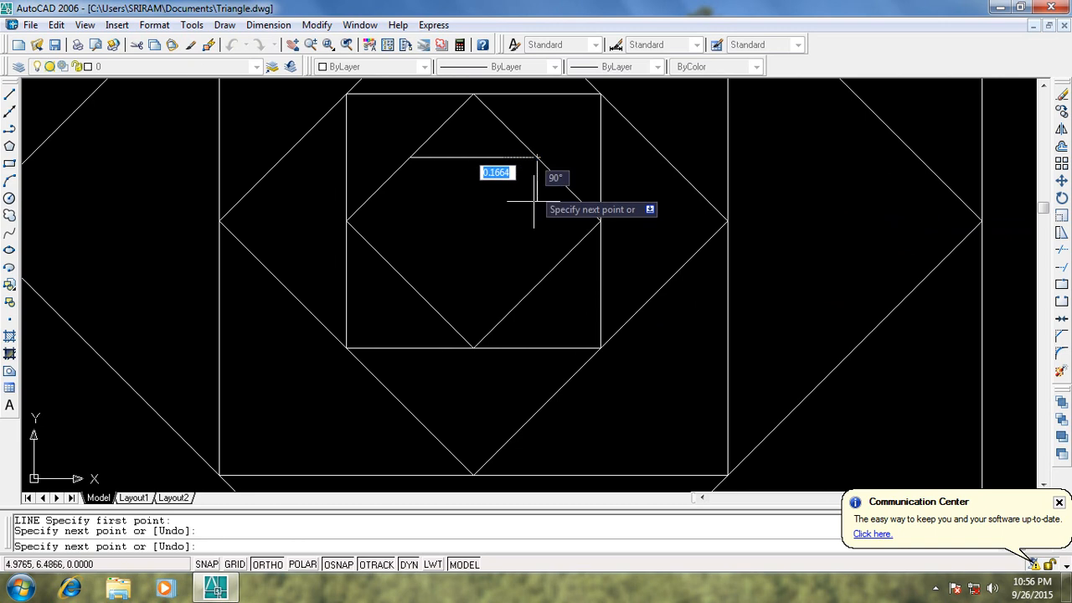
{"action": "left_click", "coordinate": [537, 284]}
{"action": "left_click", "coordinate": [410, 285]}
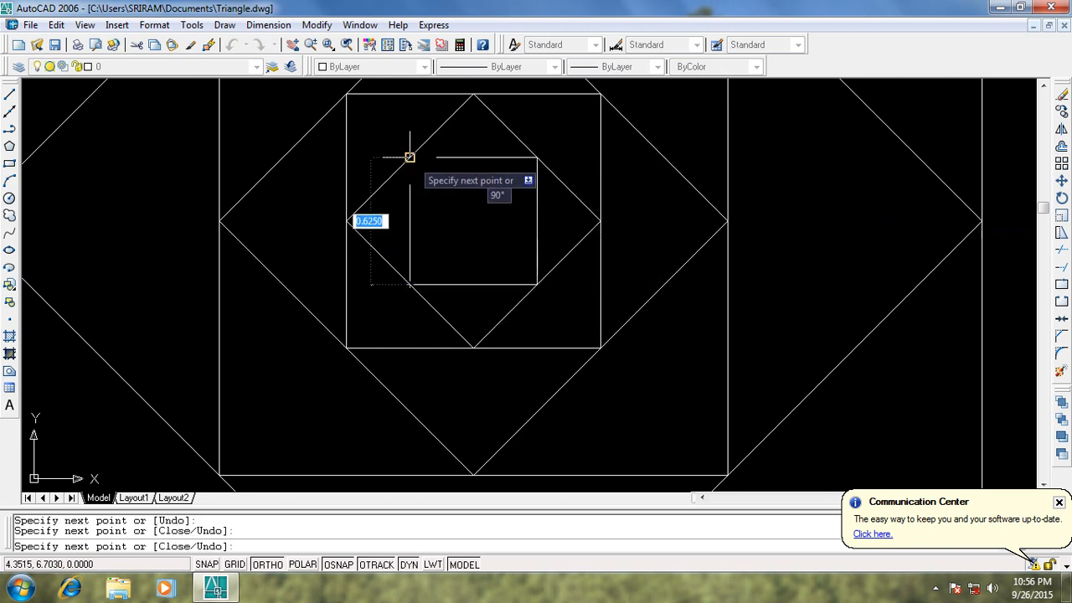
{"action": "left_click", "coordinate": [409, 156]}
{"action": "key", "text": "Escape"}
{"action": "scroll", "coordinate": [634, 260], "scroll_direction": "down", "scroll_amount": 5}
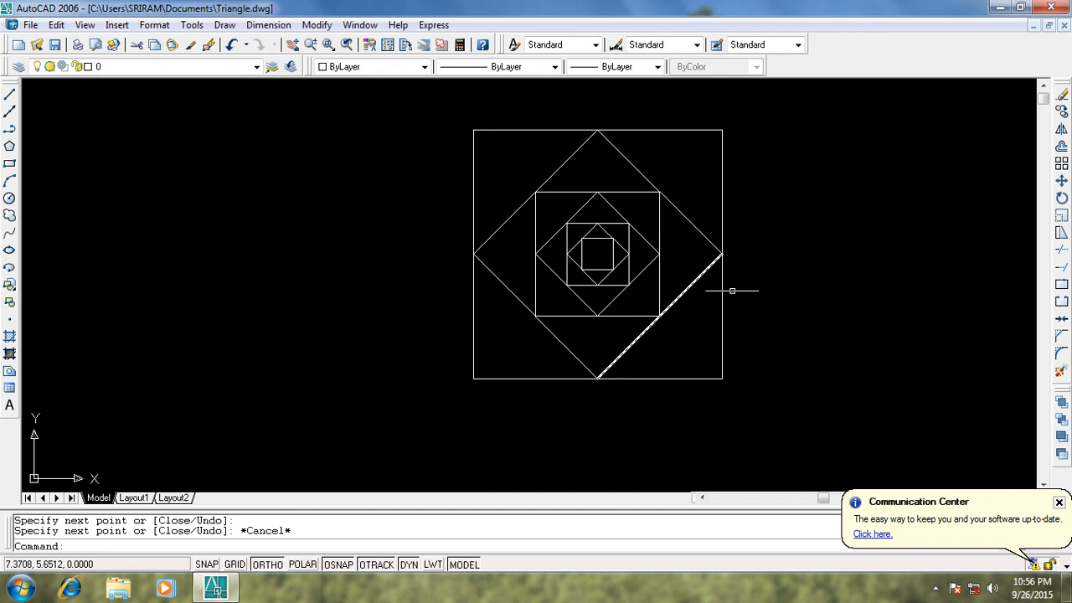
Draw both diagonals of the outer square as separate lines between its opposite corners
{"action": "right_click", "coordinate": [873, 209]}
{"action": "left_click", "coordinate": [881, 210]}
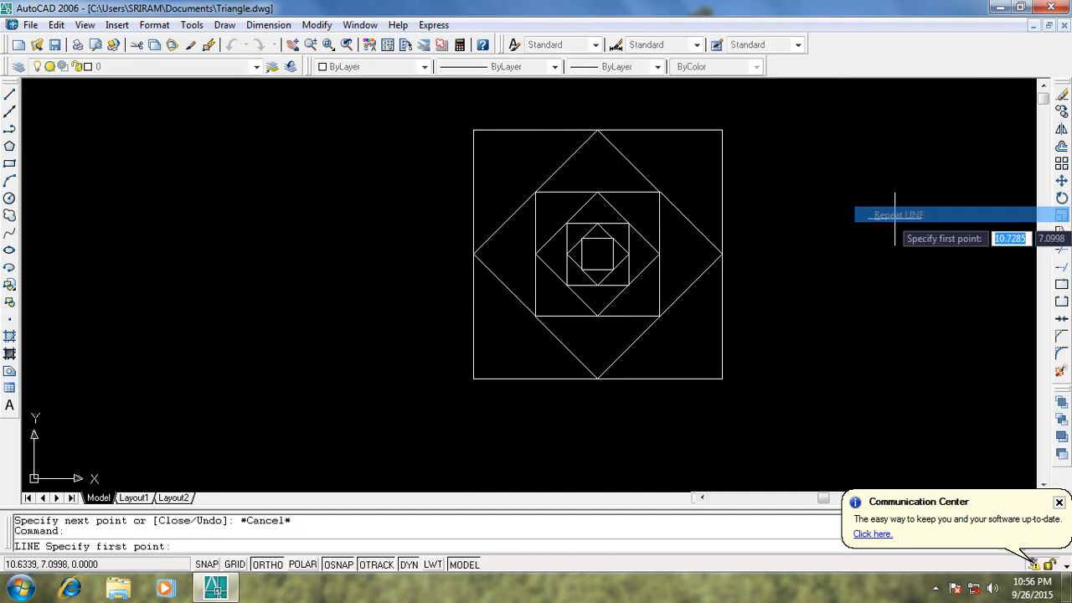
{"action": "left_click", "coordinate": [474, 130]}
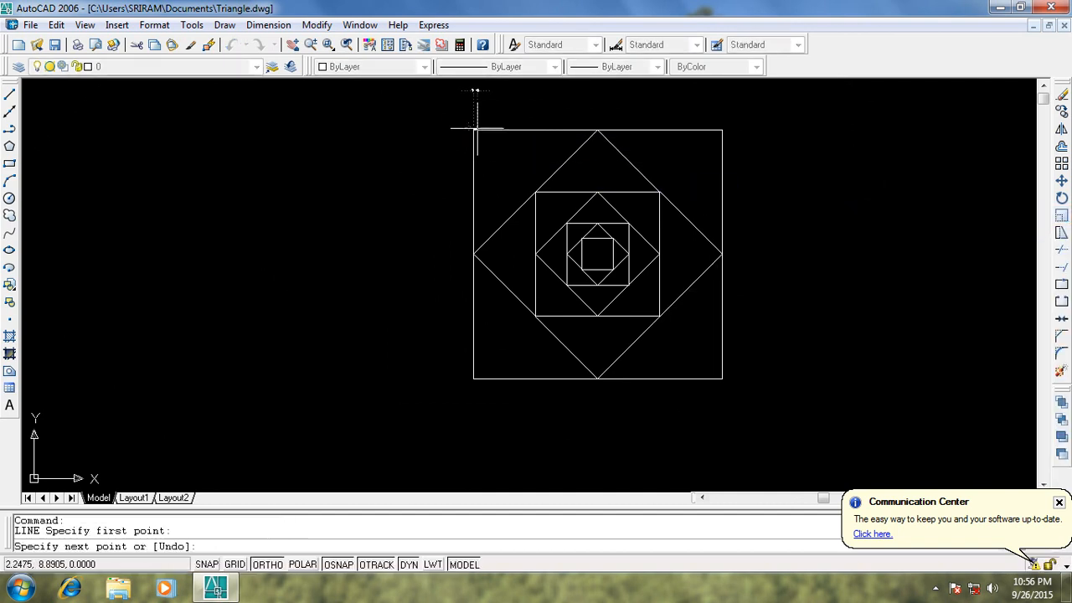
{"action": "left_click", "coordinate": [722, 378]}
{"action": "key", "text": "Escape"}
{"action": "right_click", "coordinate": [807, 264]}
{"action": "left_click", "coordinate": [850, 280]}
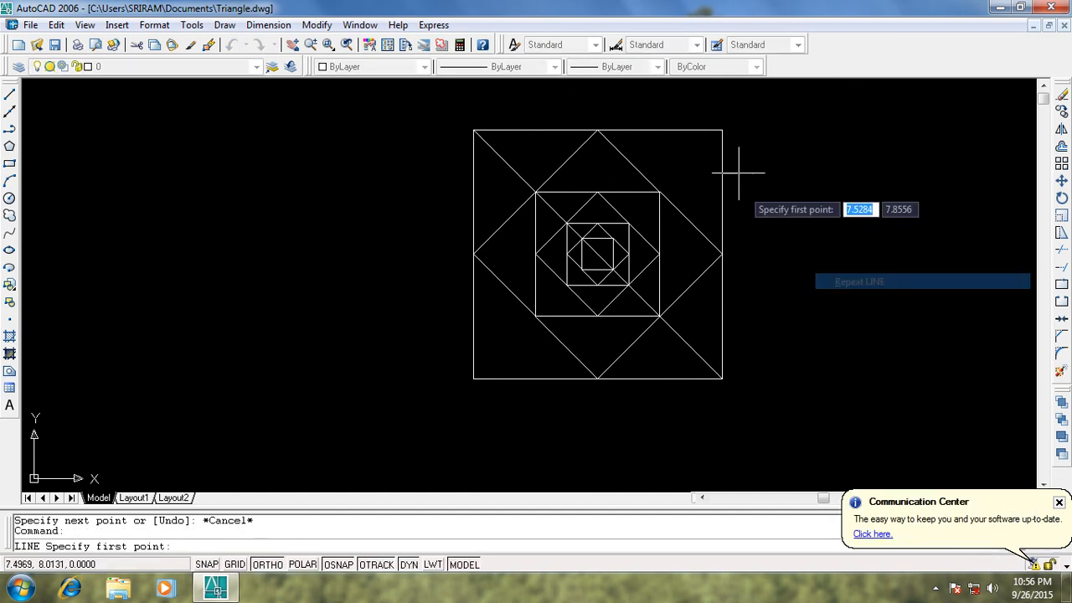
{"action": "left_click", "coordinate": [722, 130]}
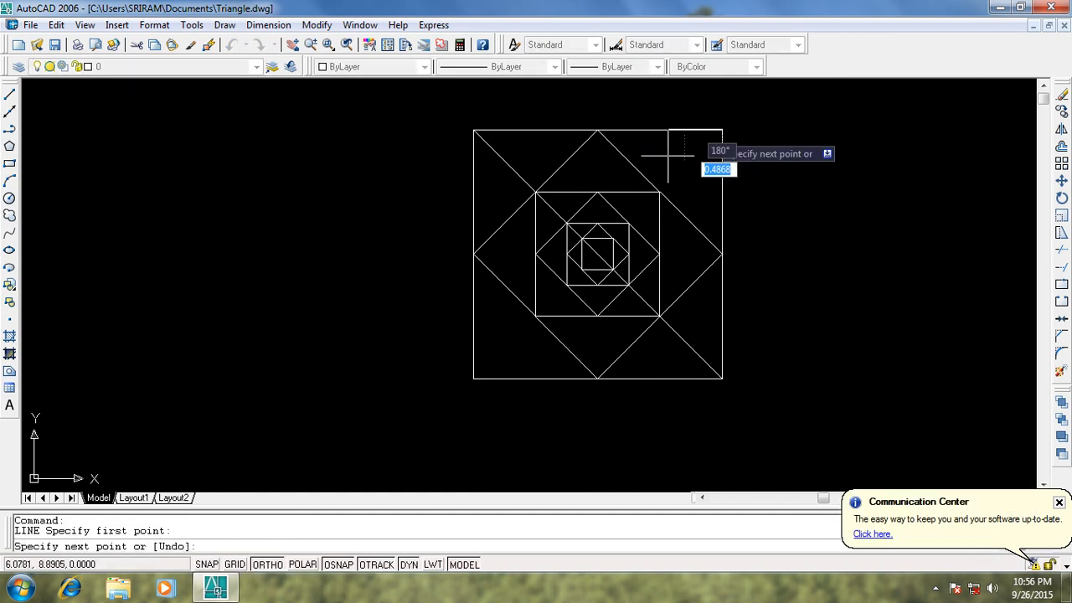
{"action": "left_click", "coordinate": [474, 379]}
{"action": "key", "text": "Escape"}
Draw the vertical and horizontal centre lines of the outer square between the midpoints of its opposite sides
{"action": "right_click", "coordinate": [855, 225]}
{"action": "left_click", "coordinate": [863, 233]}
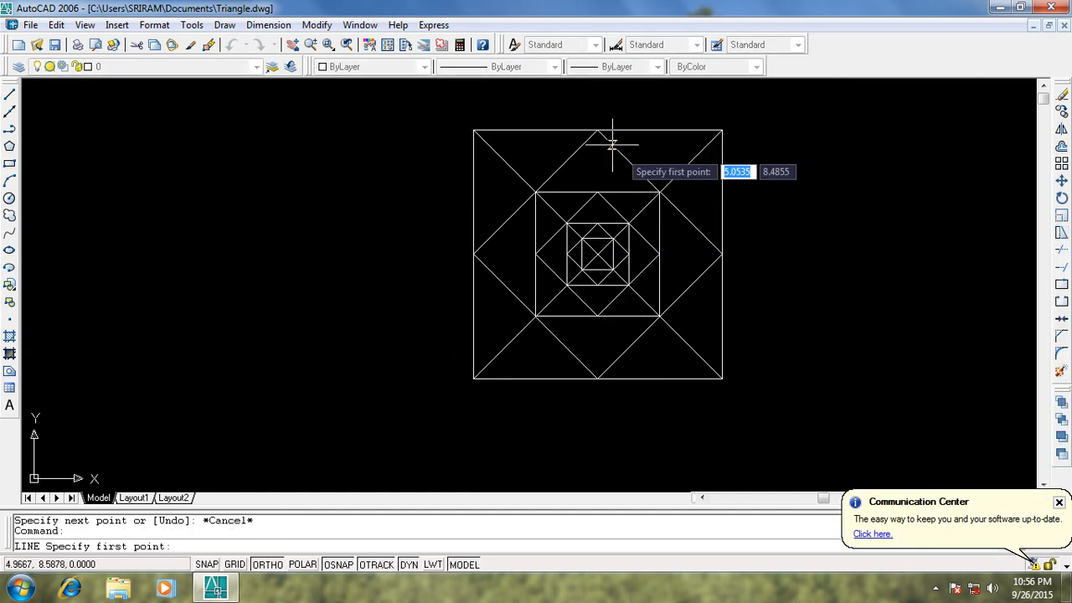
{"action": "left_click", "coordinate": [597, 130]}
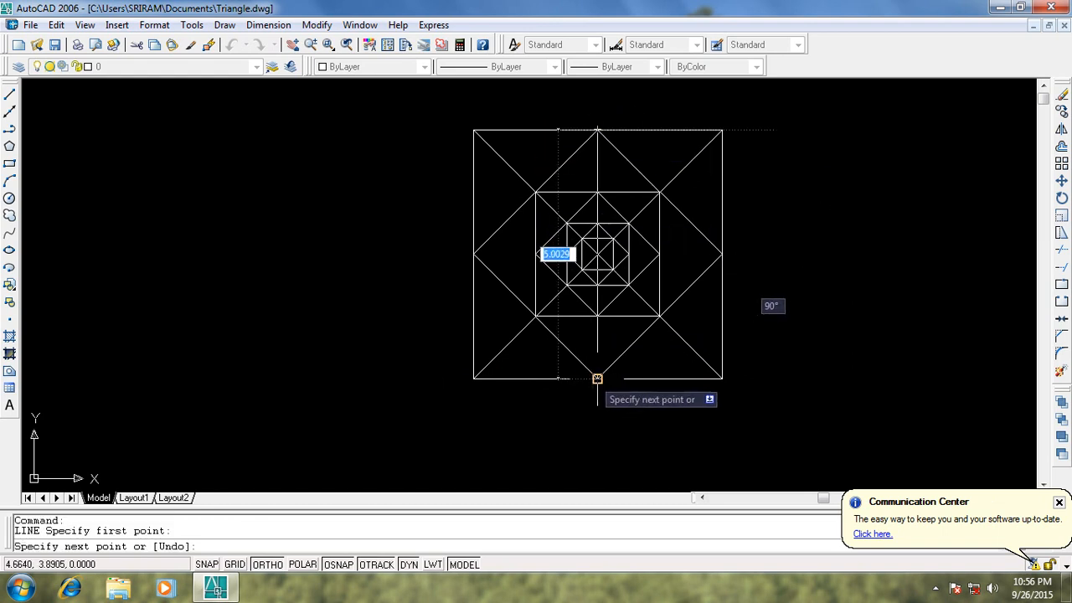
{"action": "left_click", "coordinate": [597, 378]}
{"action": "key", "text": "Escape"}
{"action": "right_click", "coordinate": [868, 251]}
{"action": "left_click", "coordinate": [871, 255]}
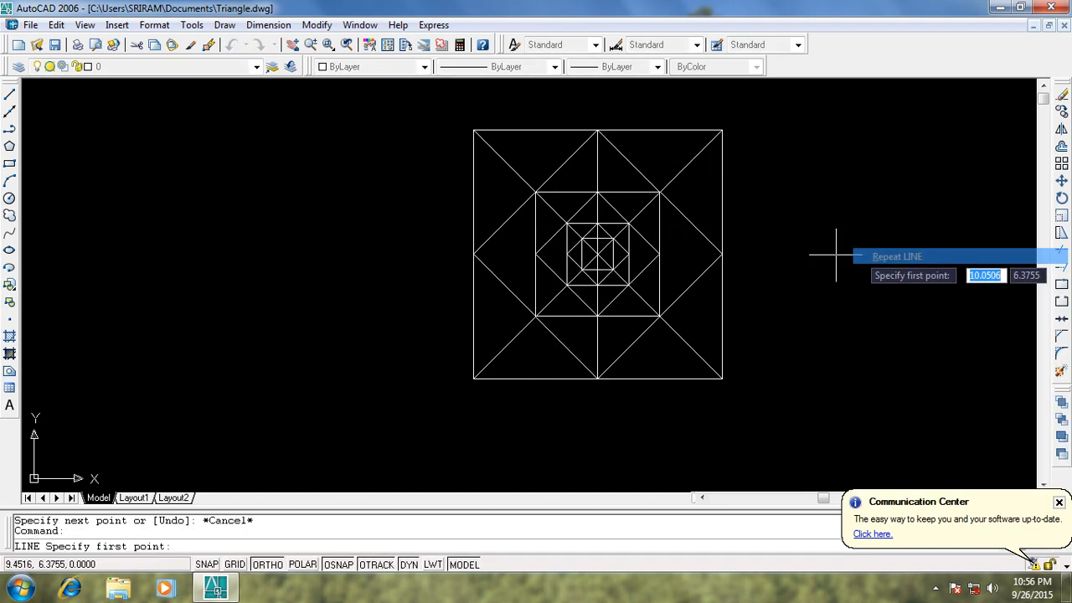
{"action": "left_click", "coordinate": [723, 253]}
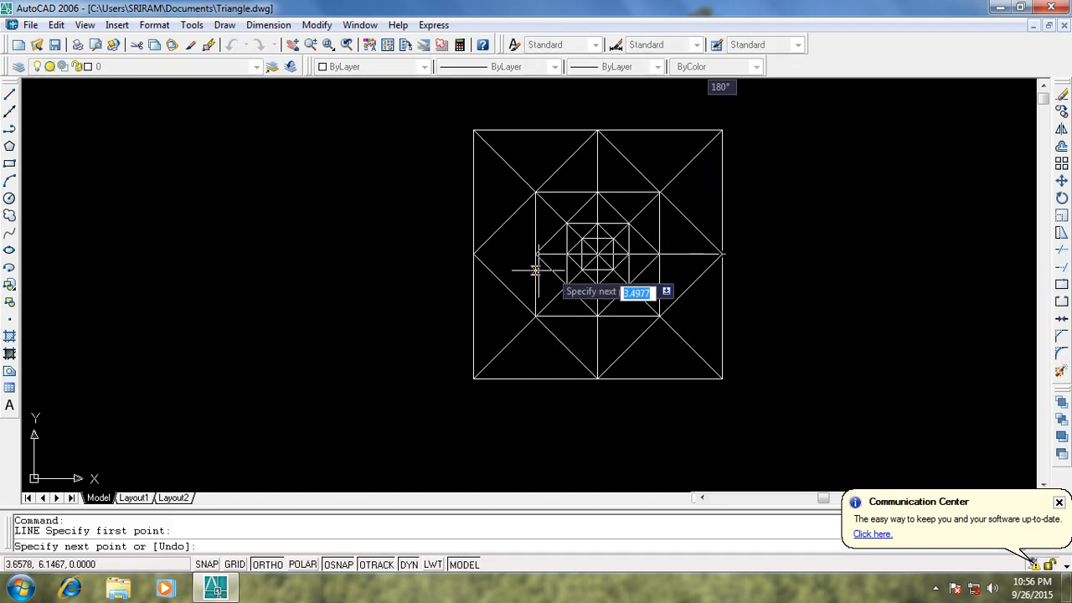
{"action": "left_click", "coordinate": [474, 253]}
{"action": "key", "text": "Escape"}
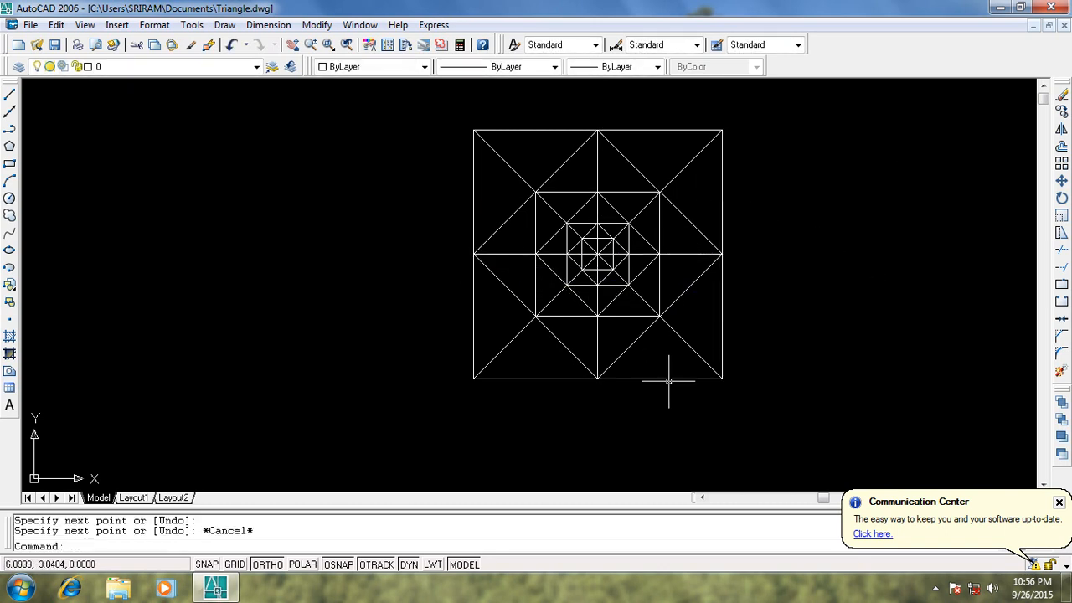
Add a linear dimension for the outer square's bottom side, placed just below the square
{"action": "left_click", "coordinate": [287, 28]}
{"action": "left_click", "coordinate": [276, 62]}
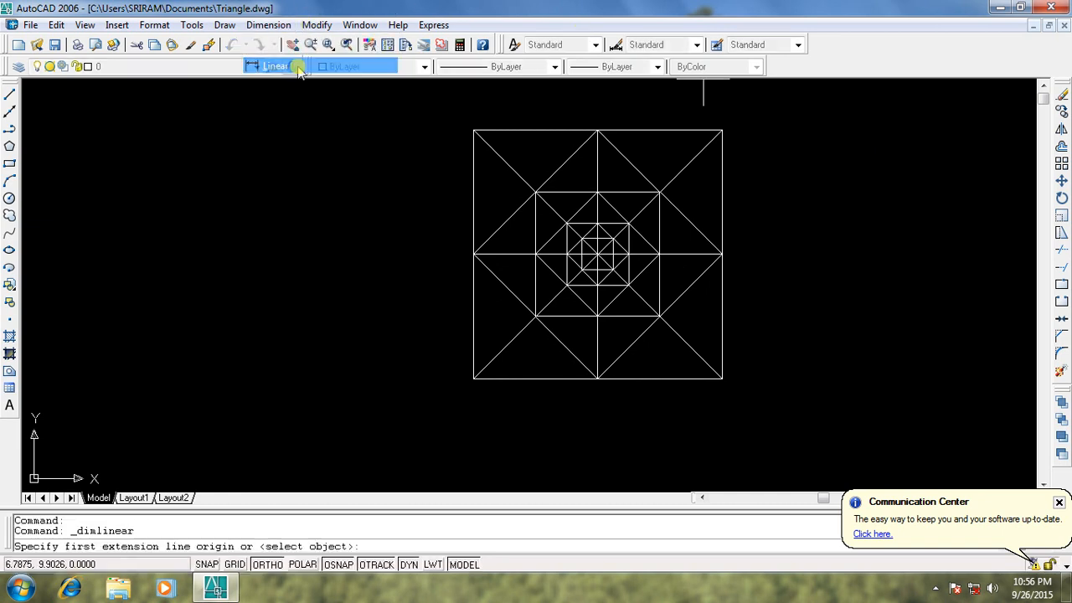
{"action": "left_click", "coordinate": [473, 378]}
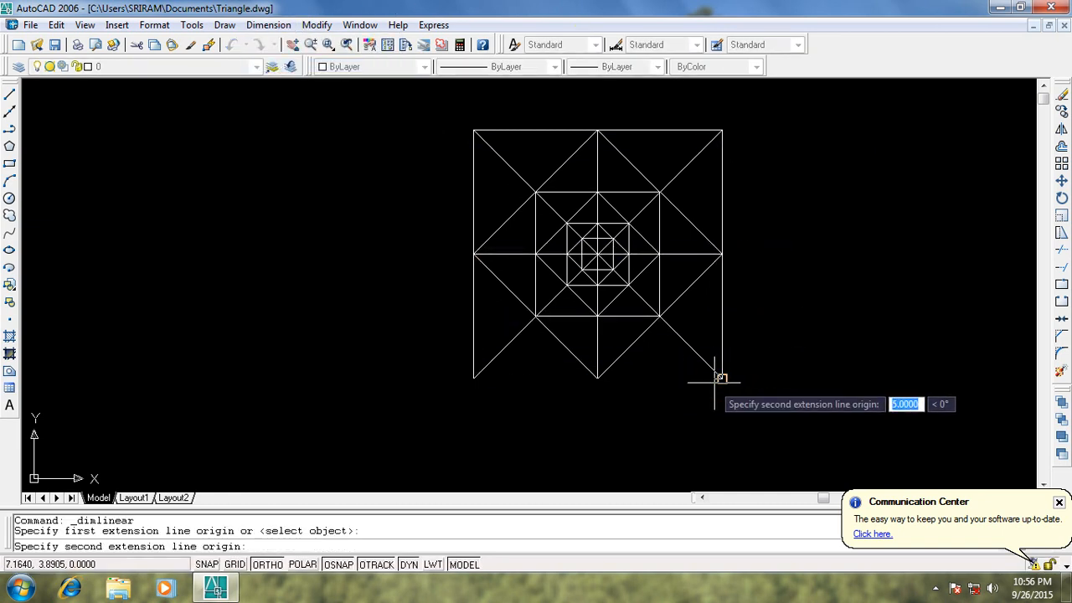
{"action": "left_click", "coordinate": [722, 378]}
{"action": "left_click", "coordinate": [721, 411]}
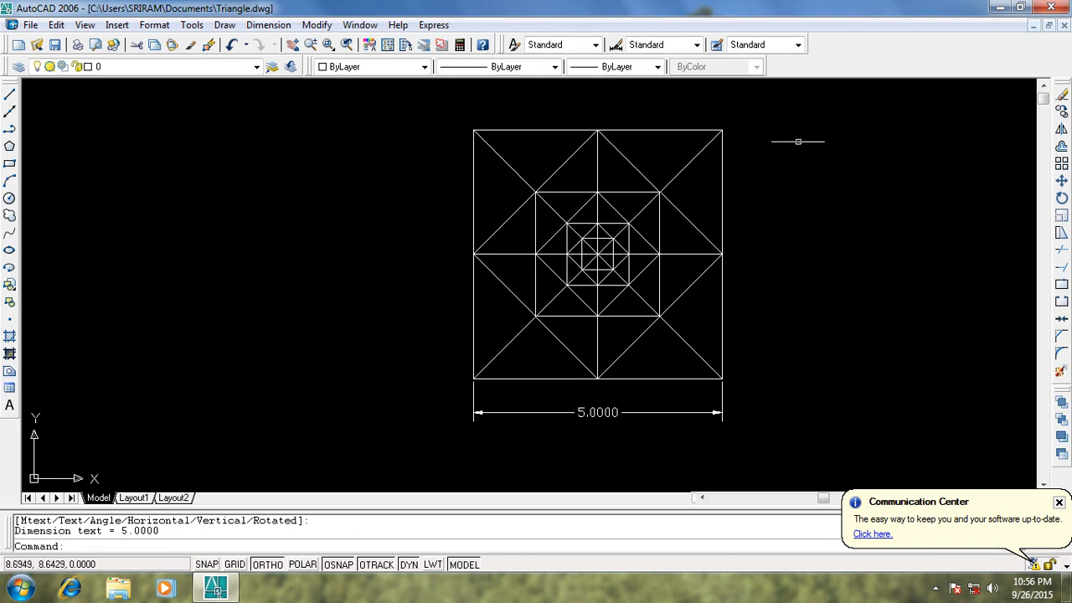
Try to add a vertical linear dimension for the outer square's right side, placed well to its right
{"action": "left_click", "coordinate": [278, 30]}
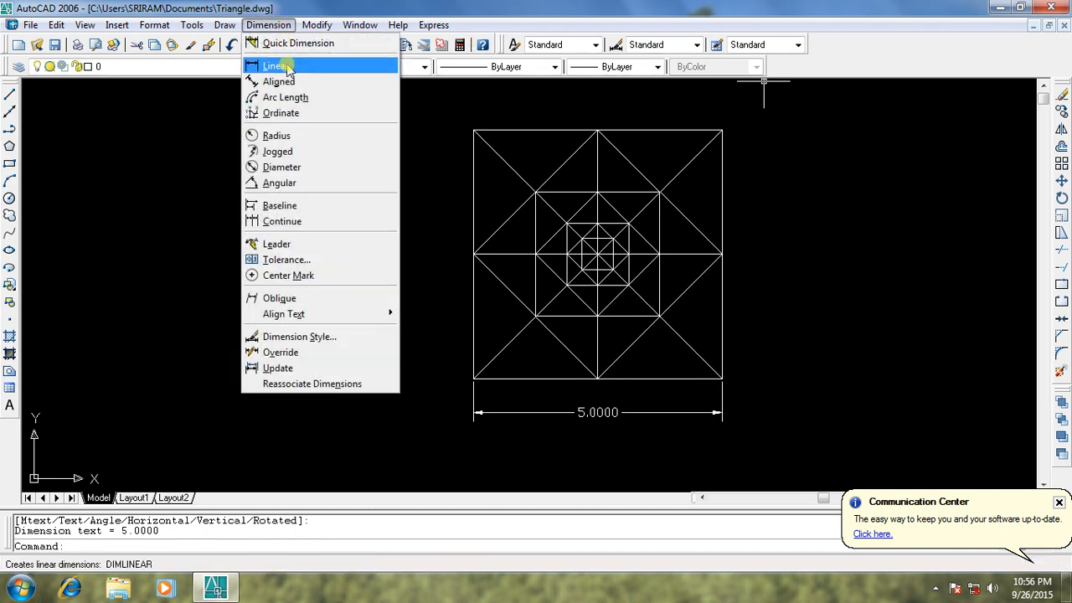
{"action": "left_click", "coordinate": [280, 65]}
{"action": "left_click", "coordinate": [721, 129]}
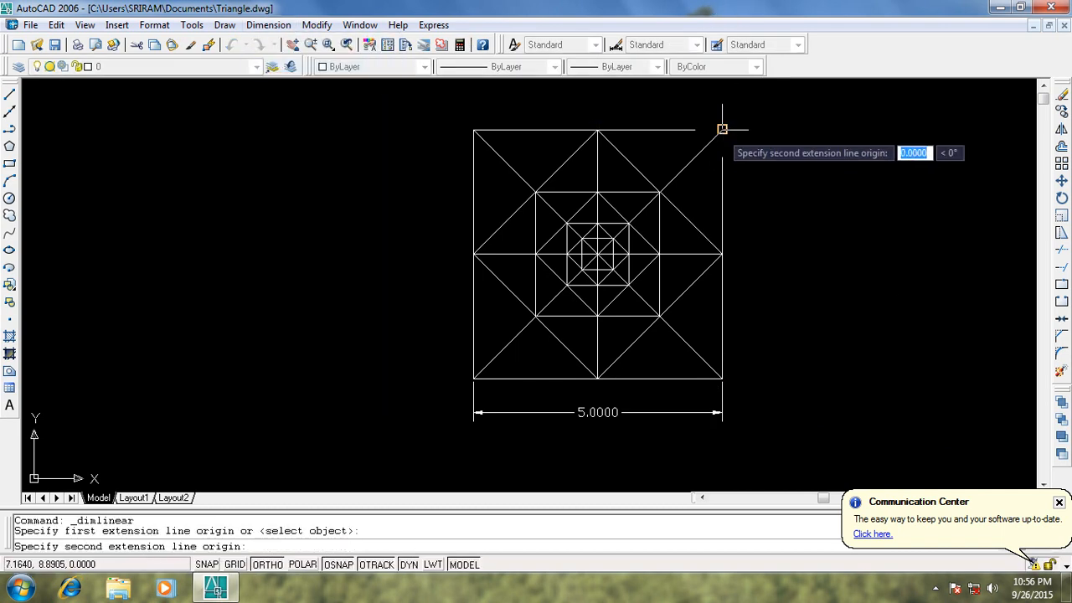
{"action": "left_click", "coordinate": [722, 379]}
{"action": "left_click", "coordinate": [915, 359]}
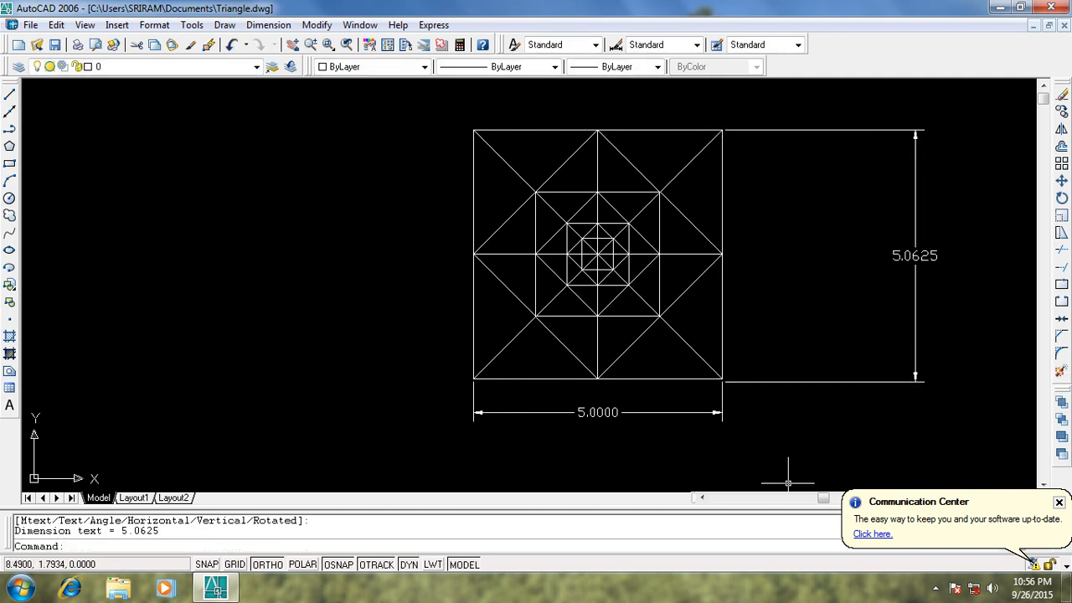
Check the dimension's origin at the square's lower-right corner up close and undo the vertical dimension
{"action": "scroll", "coordinate": [770, 359], "scroll_direction": "up", "scroll_amount": 5}
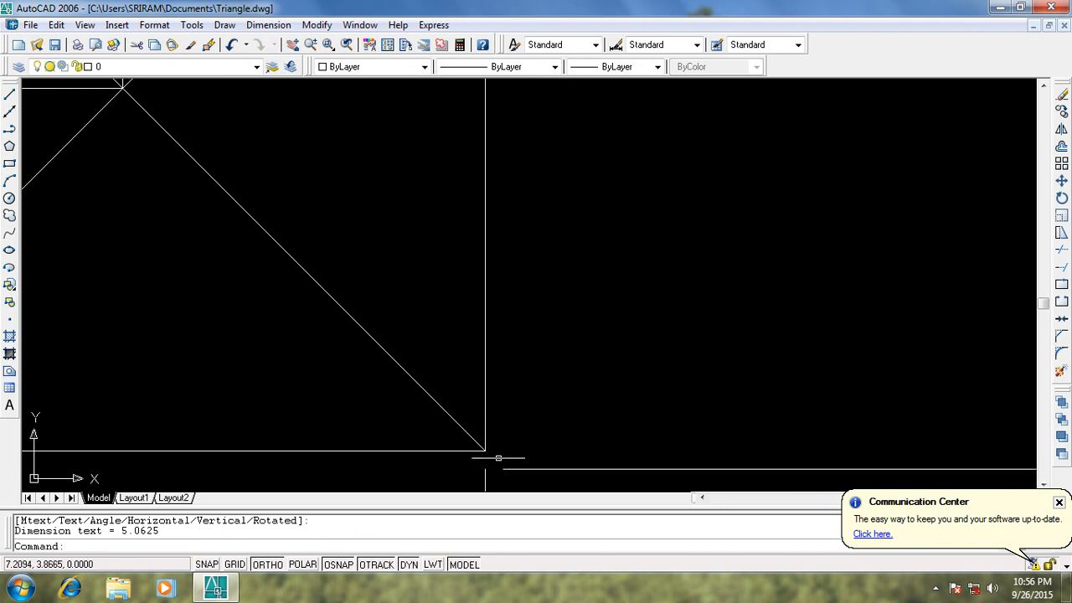
{"action": "key", "text": "ctrl+z"}
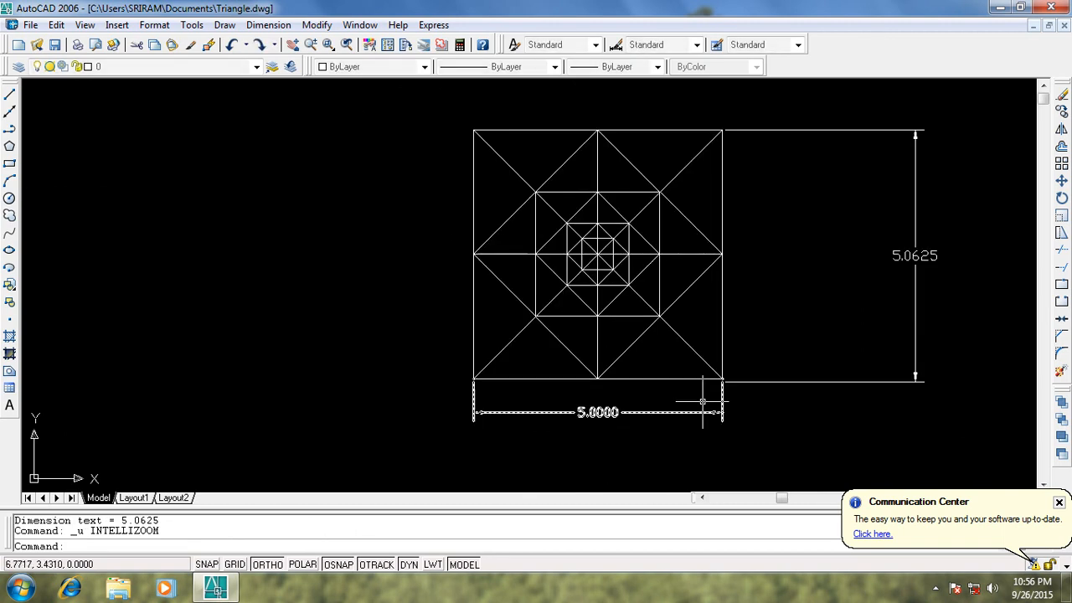
{"action": "key", "text": "ctrl+z"}
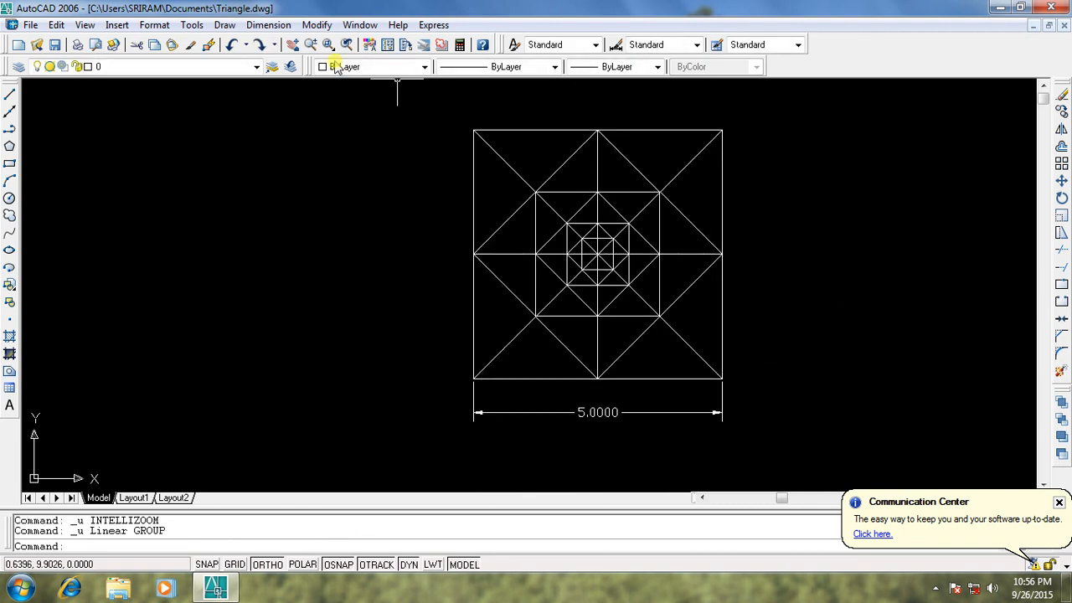
Add a vertical linear dimension between the outer square's upper-right and lower-right corners, placed to the right of the square
{"action": "left_click", "coordinate": [282, 29]}
{"action": "left_click", "coordinate": [285, 62]}
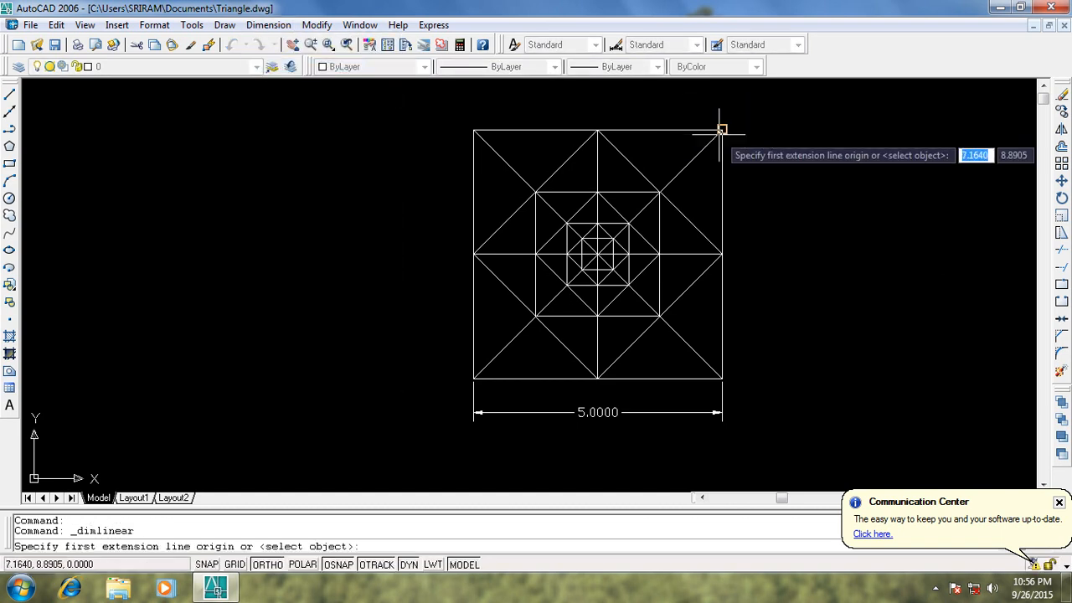
{"action": "left_click", "coordinate": [722, 130]}
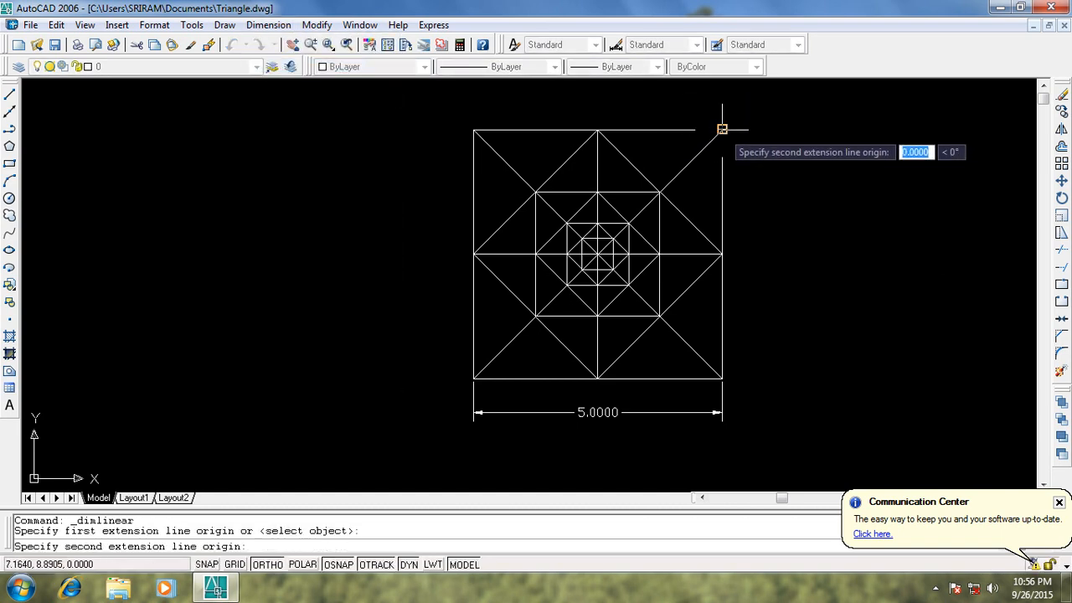
{"action": "left_click", "coordinate": [722, 379]}
{"action": "left_click", "coordinate": [798, 376]}
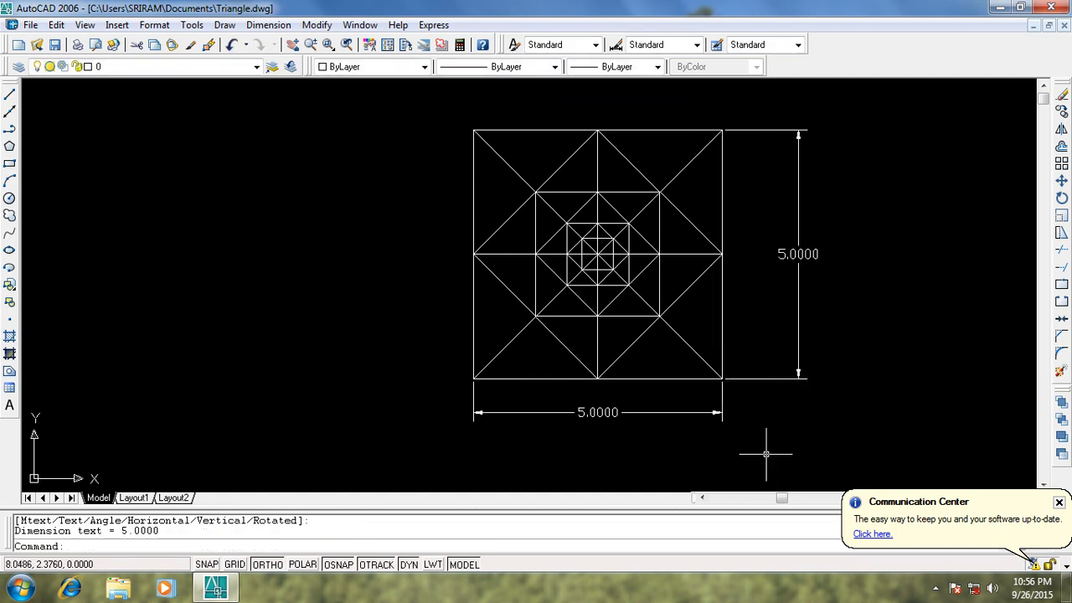
Add a horizontal linear dimension for the top side of the second-largest upright square, placed above the outer square
{"action": "left_click", "coordinate": [292, 44]}
{"action": "left_click_drag", "start_coordinate": [487, 145], "coordinate": [416, 173]}
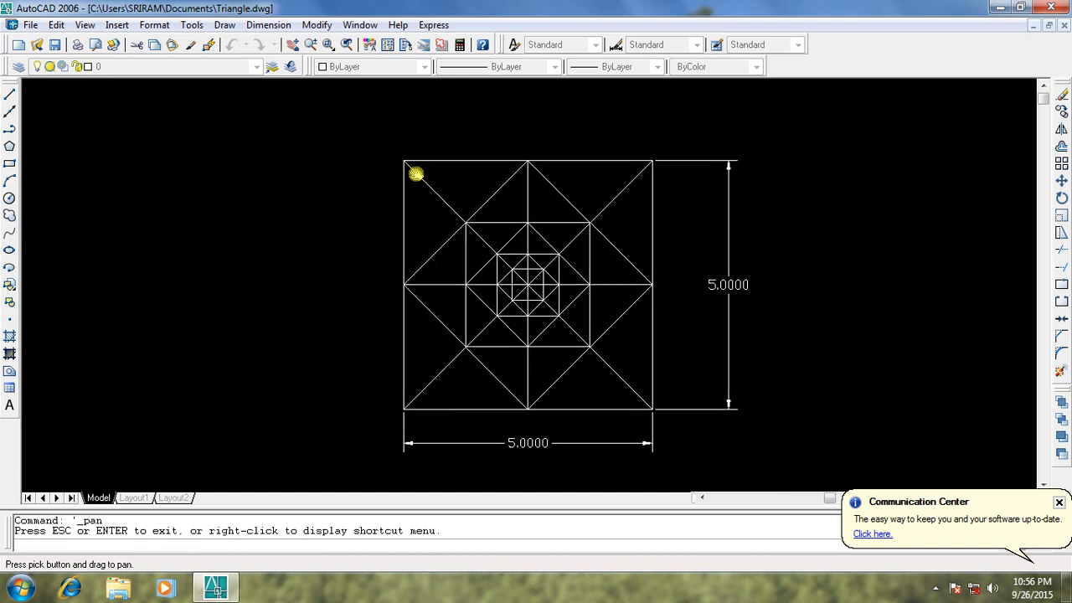
{"action": "left_click", "coordinate": [262, 25]}
{"action": "left_click", "coordinate": [274, 64]}
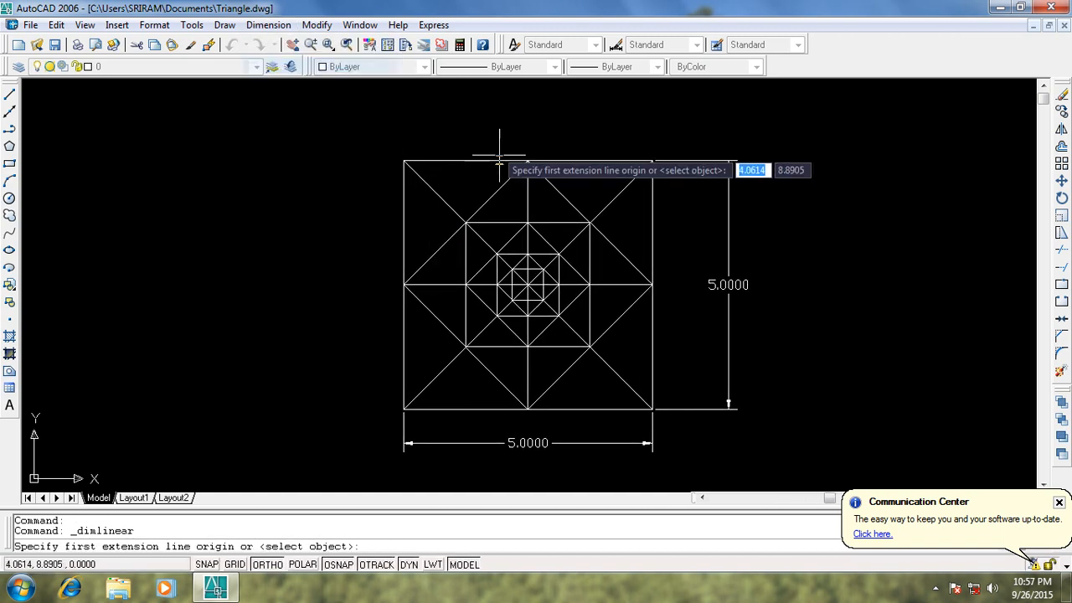
{"action": "left_click", "coordinate": [466, 223]}
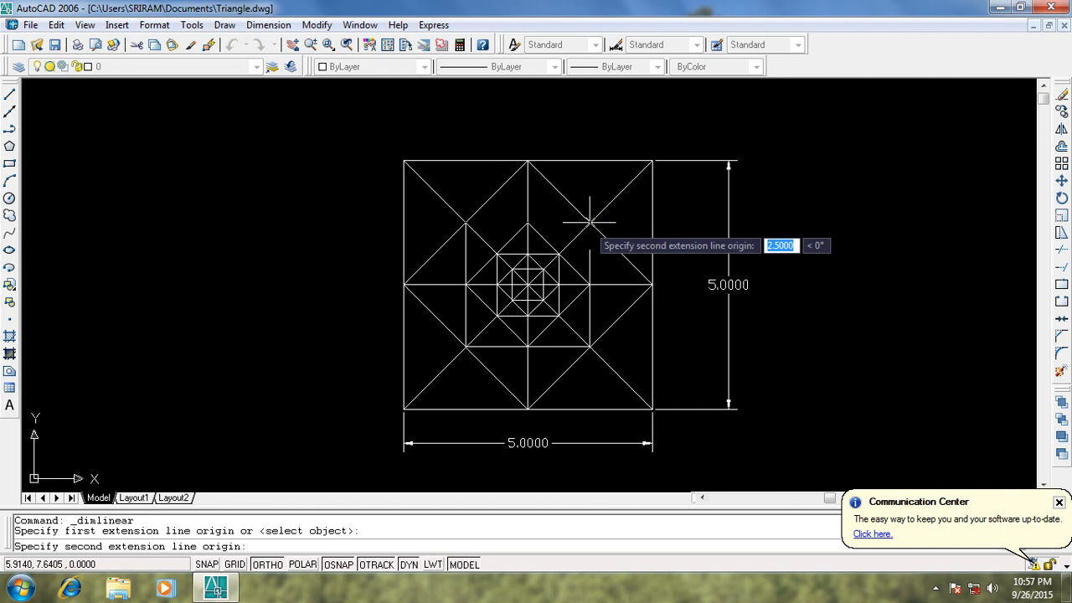
{"action": "left_click", "coordinate": [590, 223]}
{"action": "left_click", "coordinate": [614, 111]}
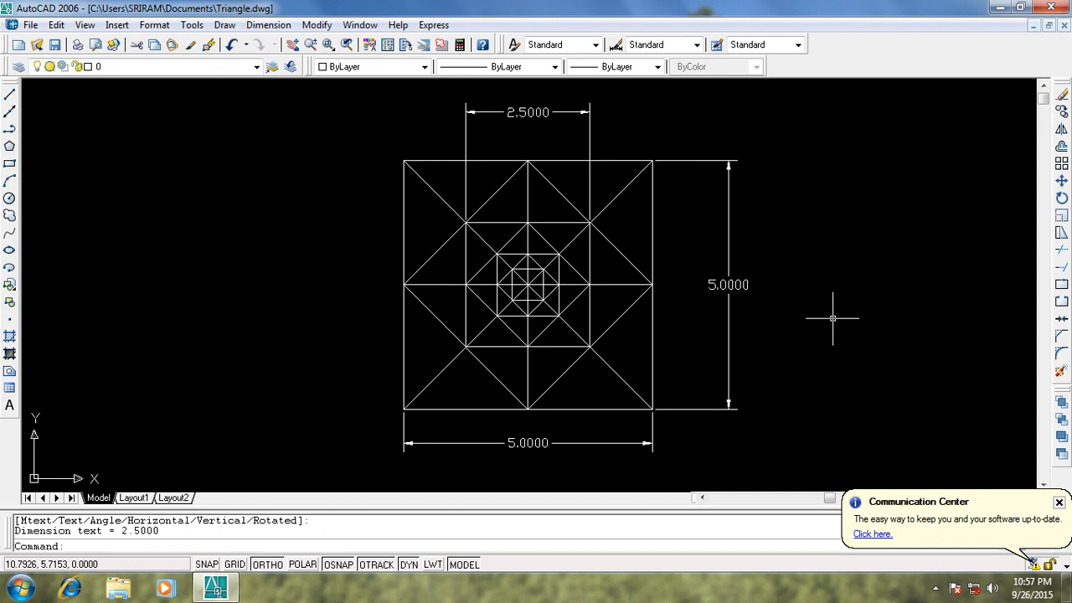
Erase all objects in the drawing and exit the program without saving the changes to Triangle.dwg
{"action": "key", "text": "ctrl+a"}
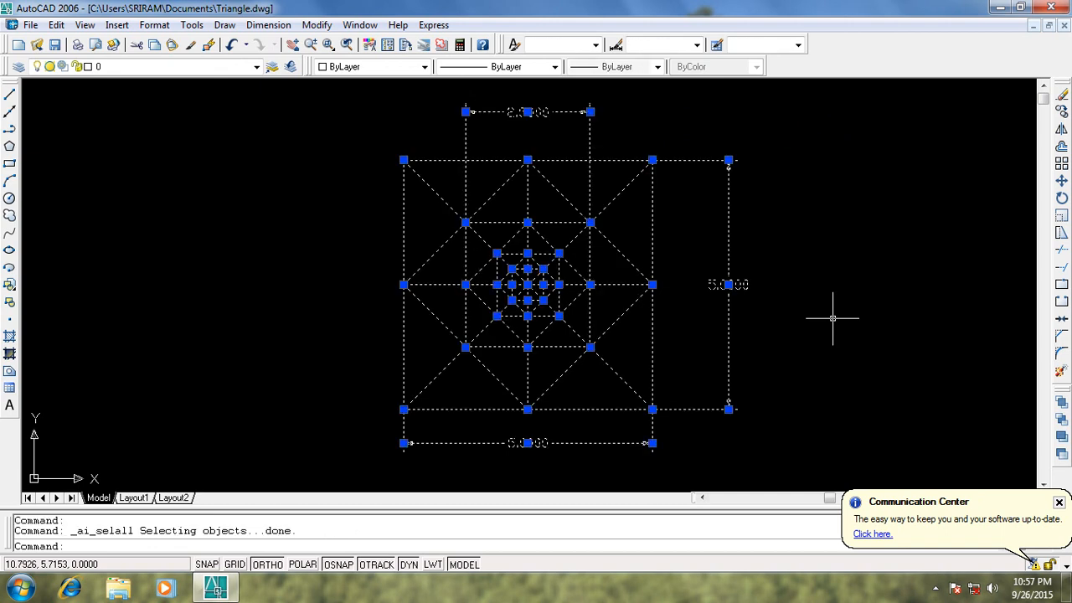
{"action": "key", "text": "Delete"}
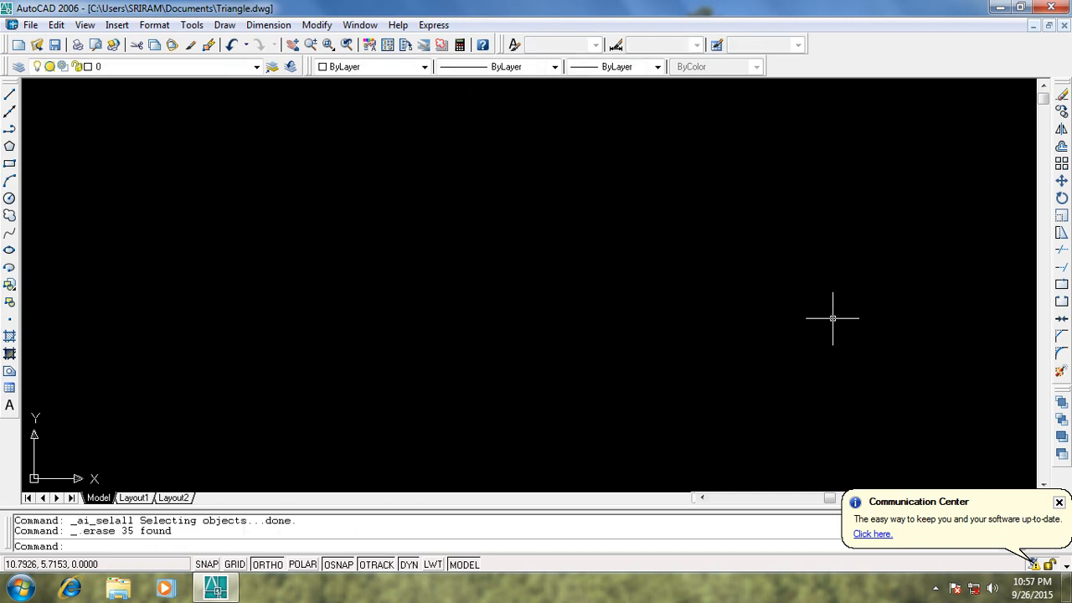
{"action": "left_click", "coordinate": [1051, 8]}
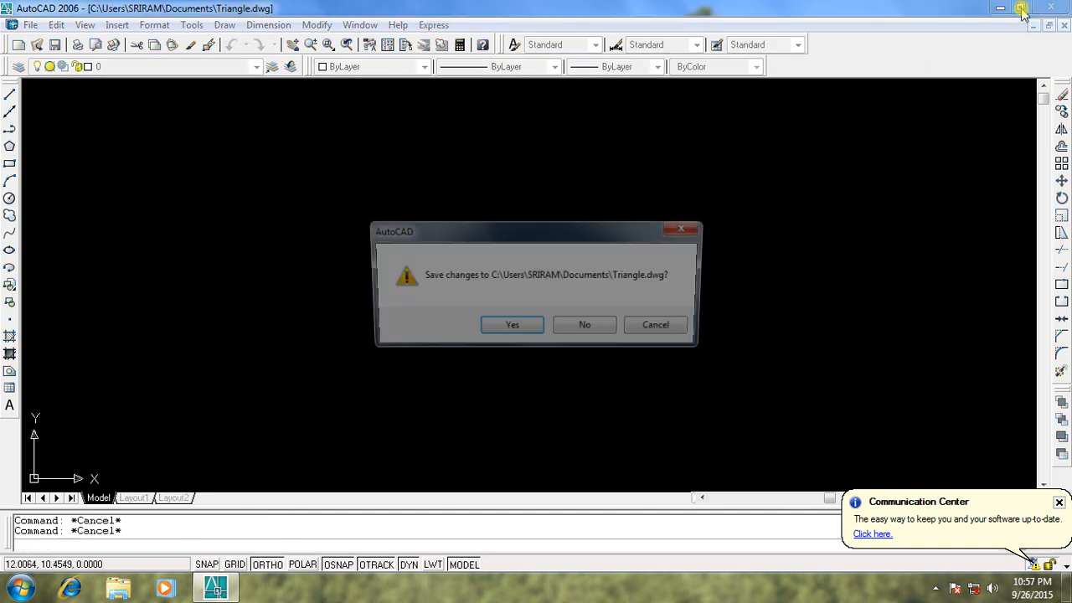
{"action": "left_click", "coordinate": [585, 329]}
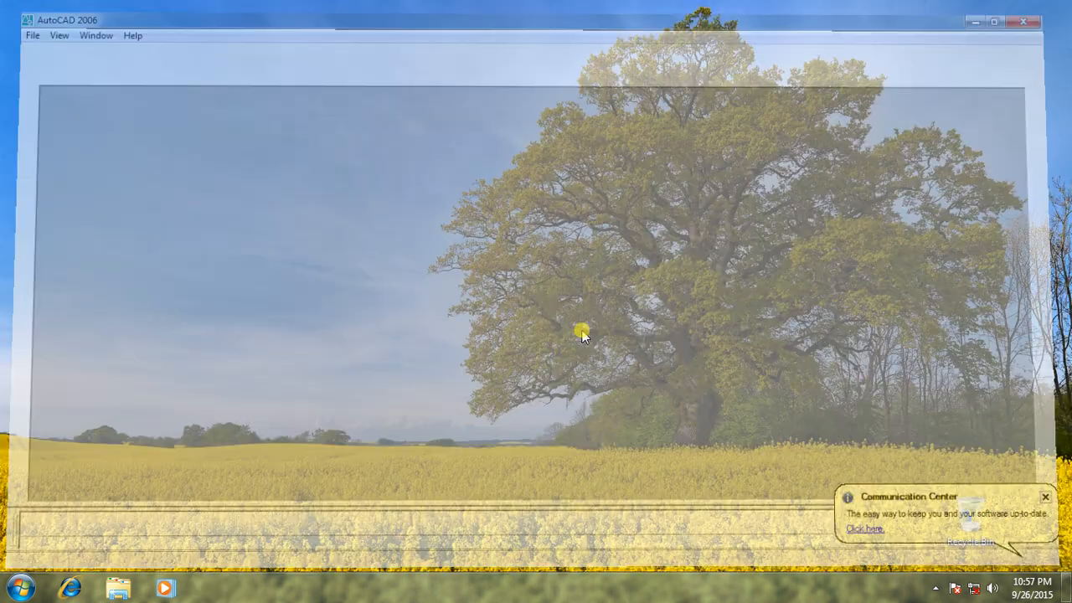